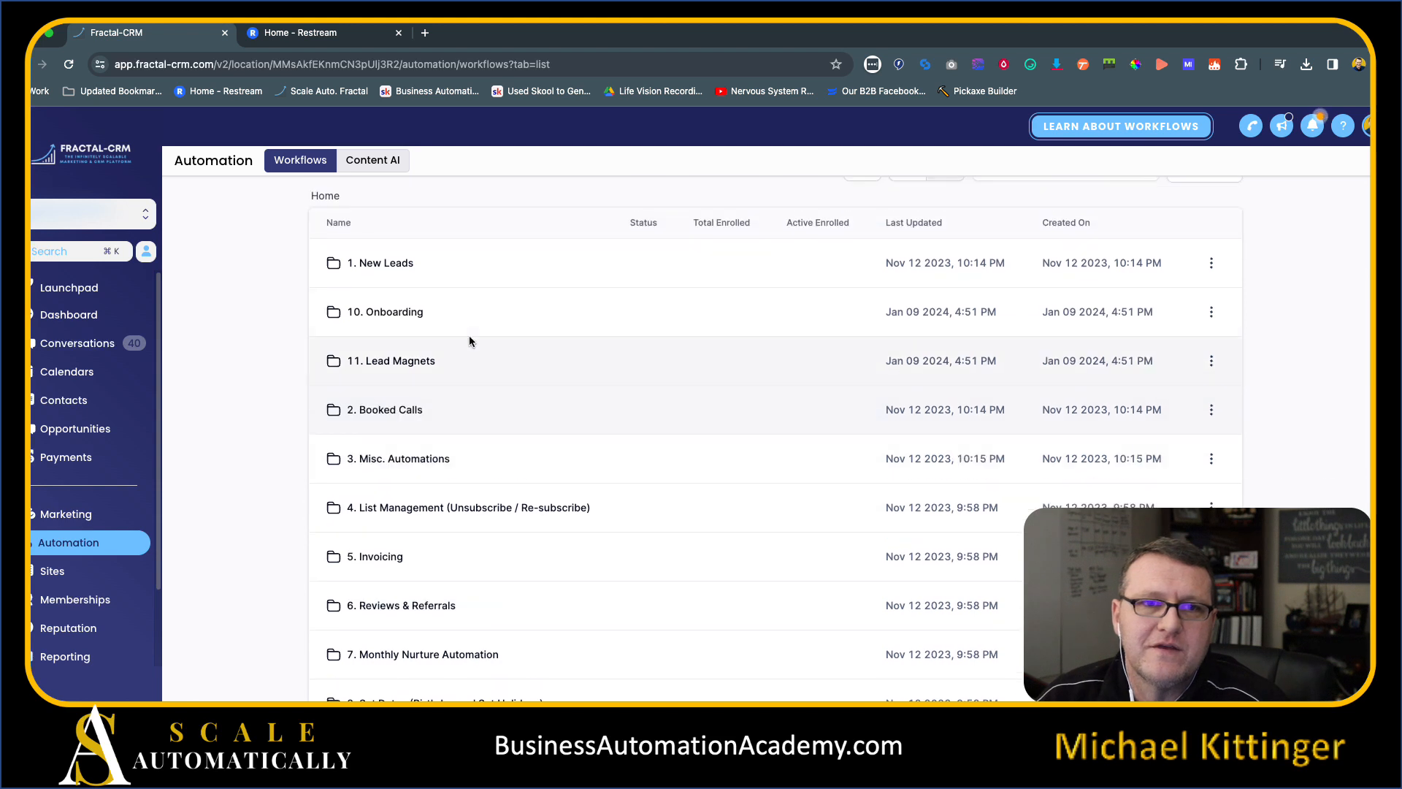
- Open the 2.04 Calendly Indoc Sequence workflow from the 2. Booked Calls folder and hide the browser's bookmarks bar
scroll(445, 314, down, 2)
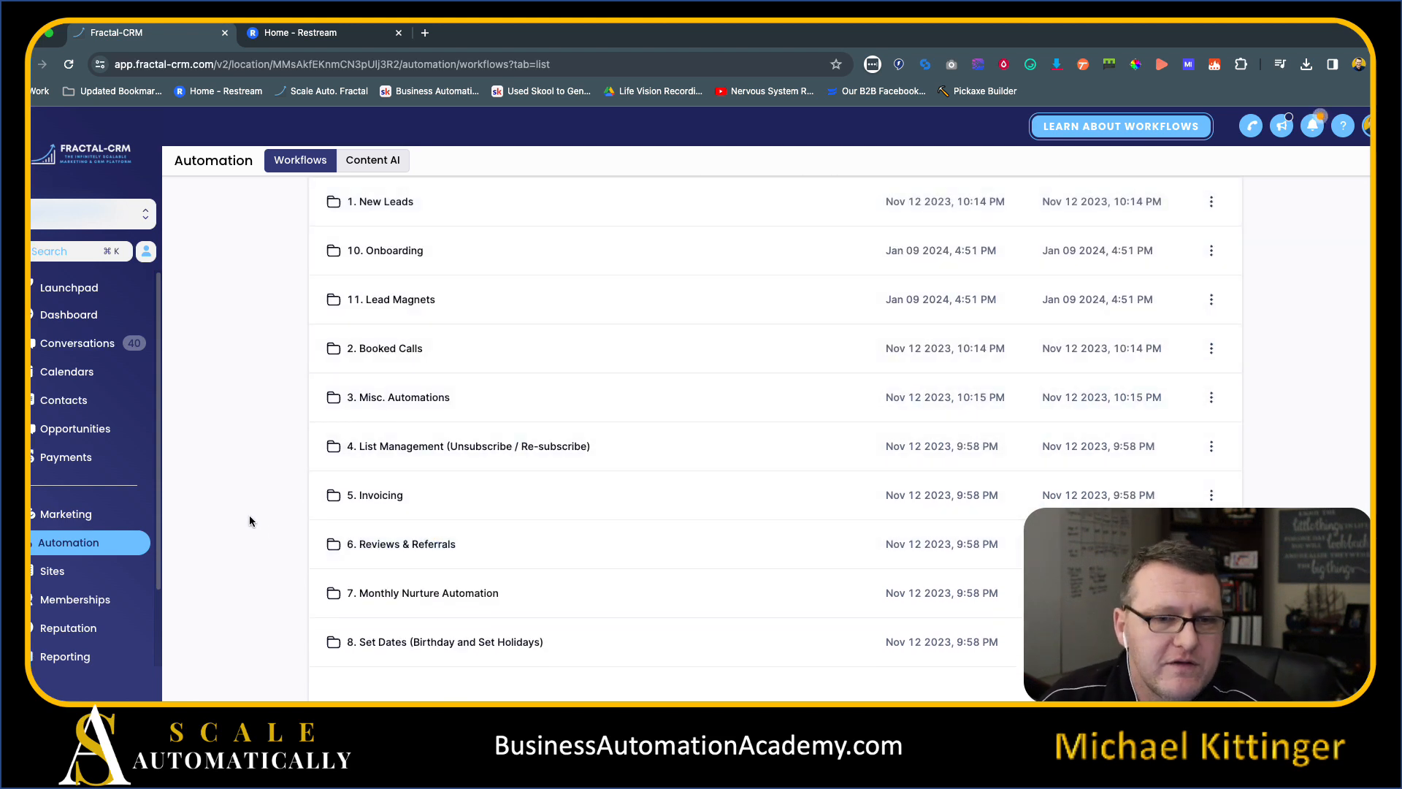
scroll(248, 514, up, 2)
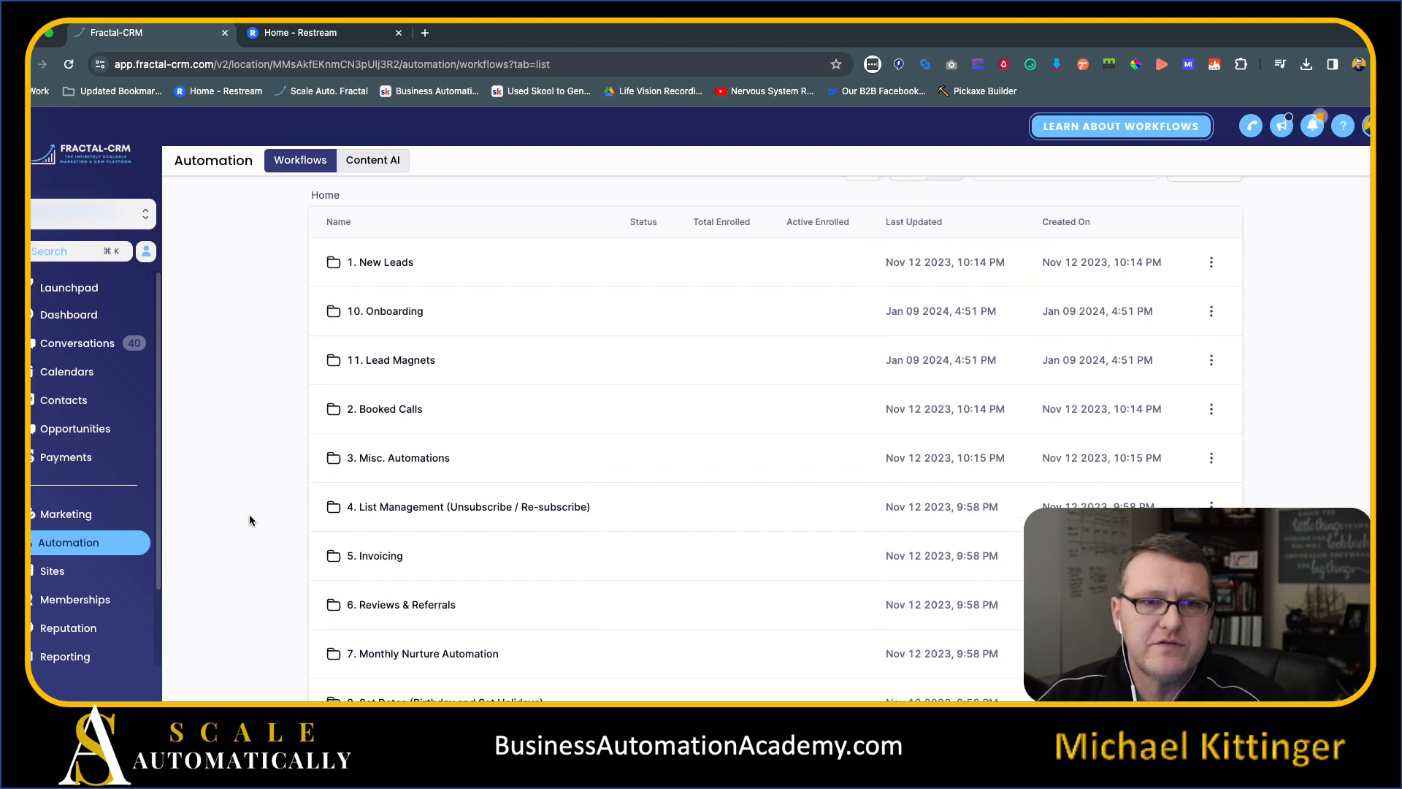
click(409, 410)
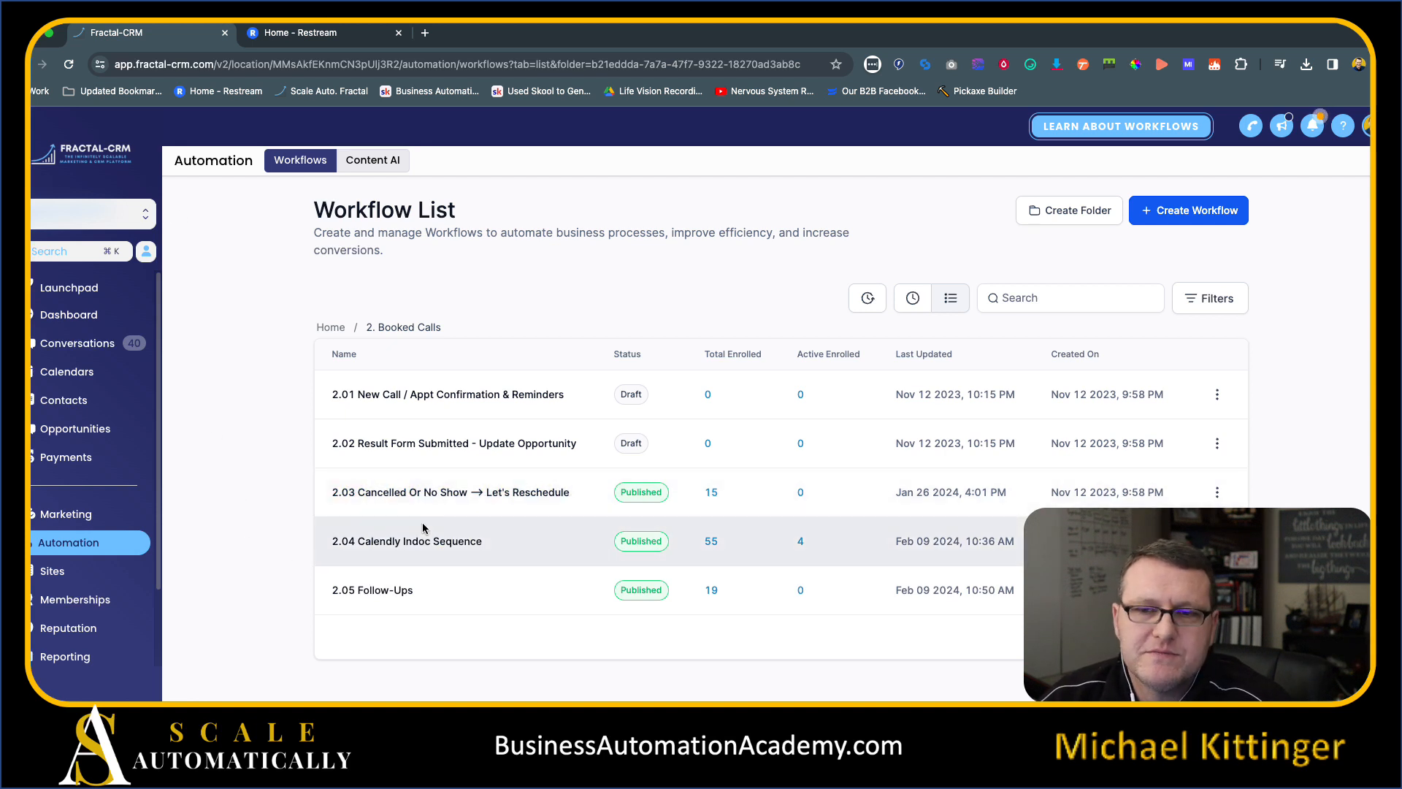
click(473, 551)
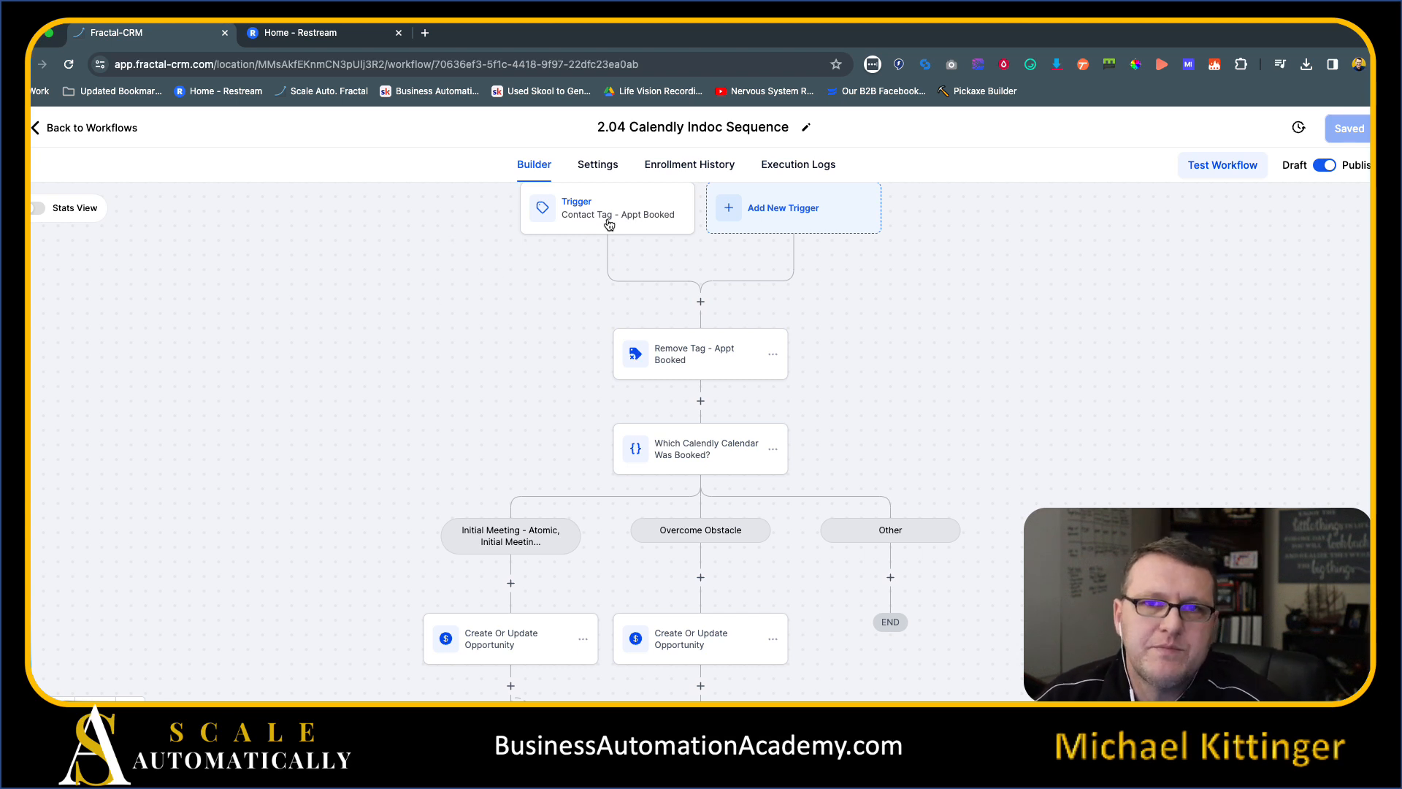
click(157, 11)
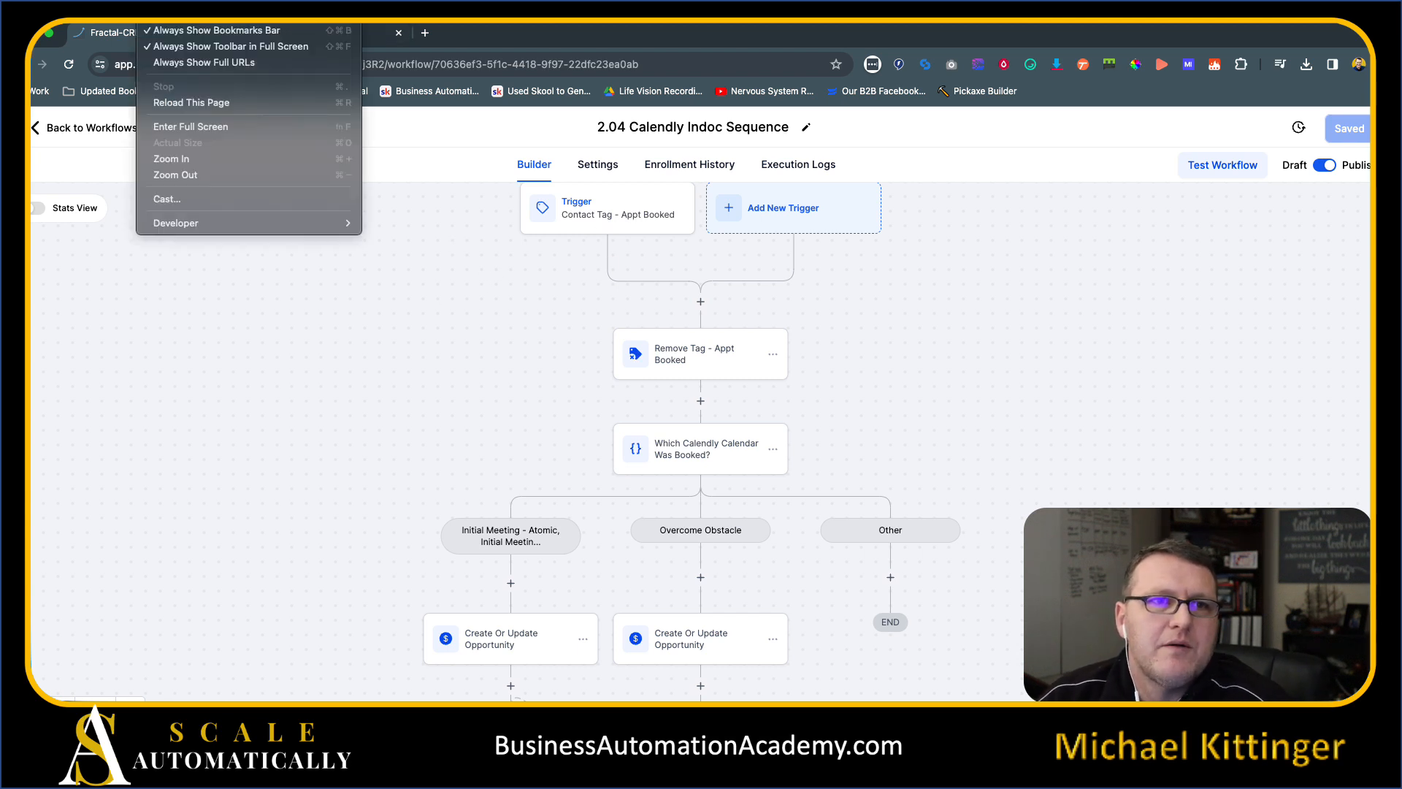
click(174, 29)
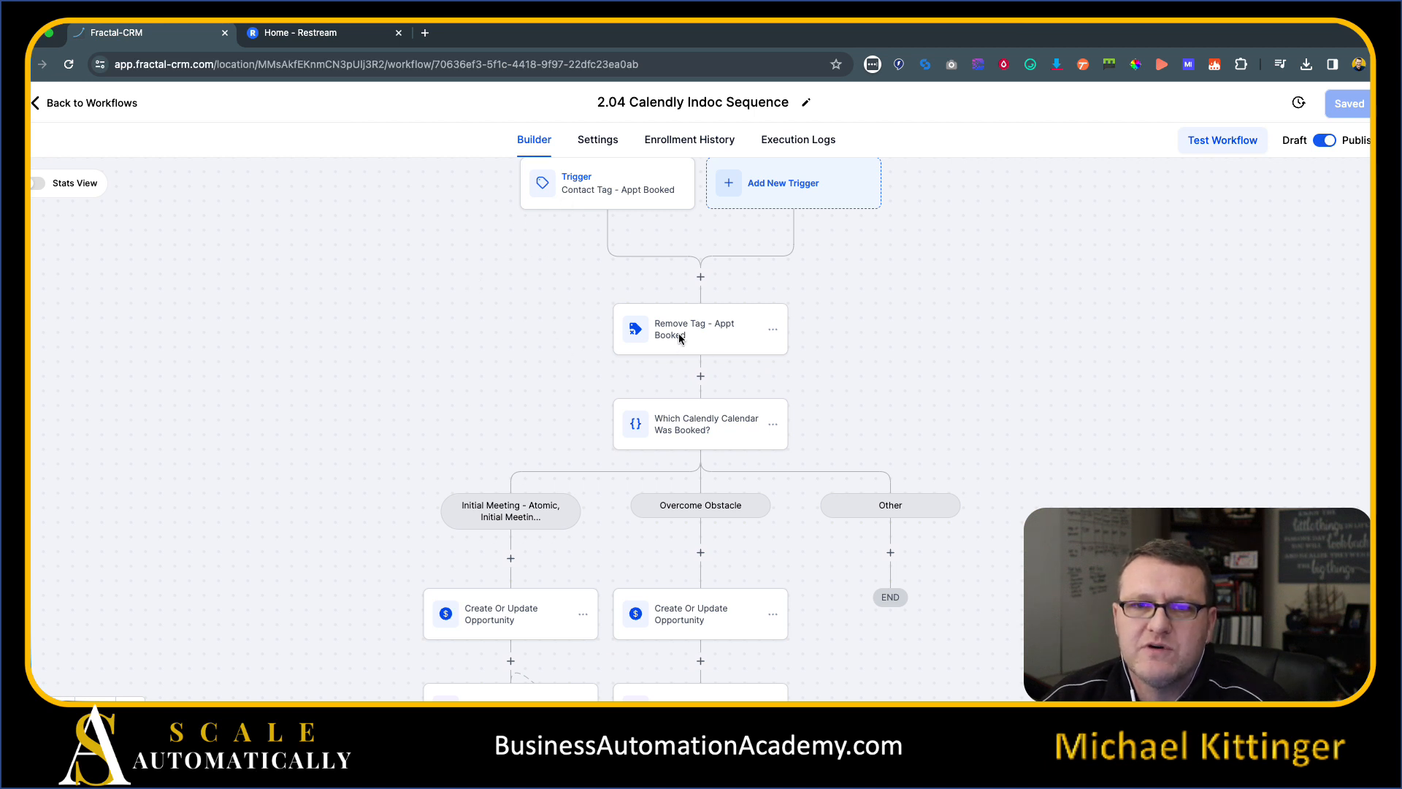
- Review the workflow from the Appt Booked trigger through its calendar branches, emails, SMS messages and waits
scroll(358, 347, down, 3)
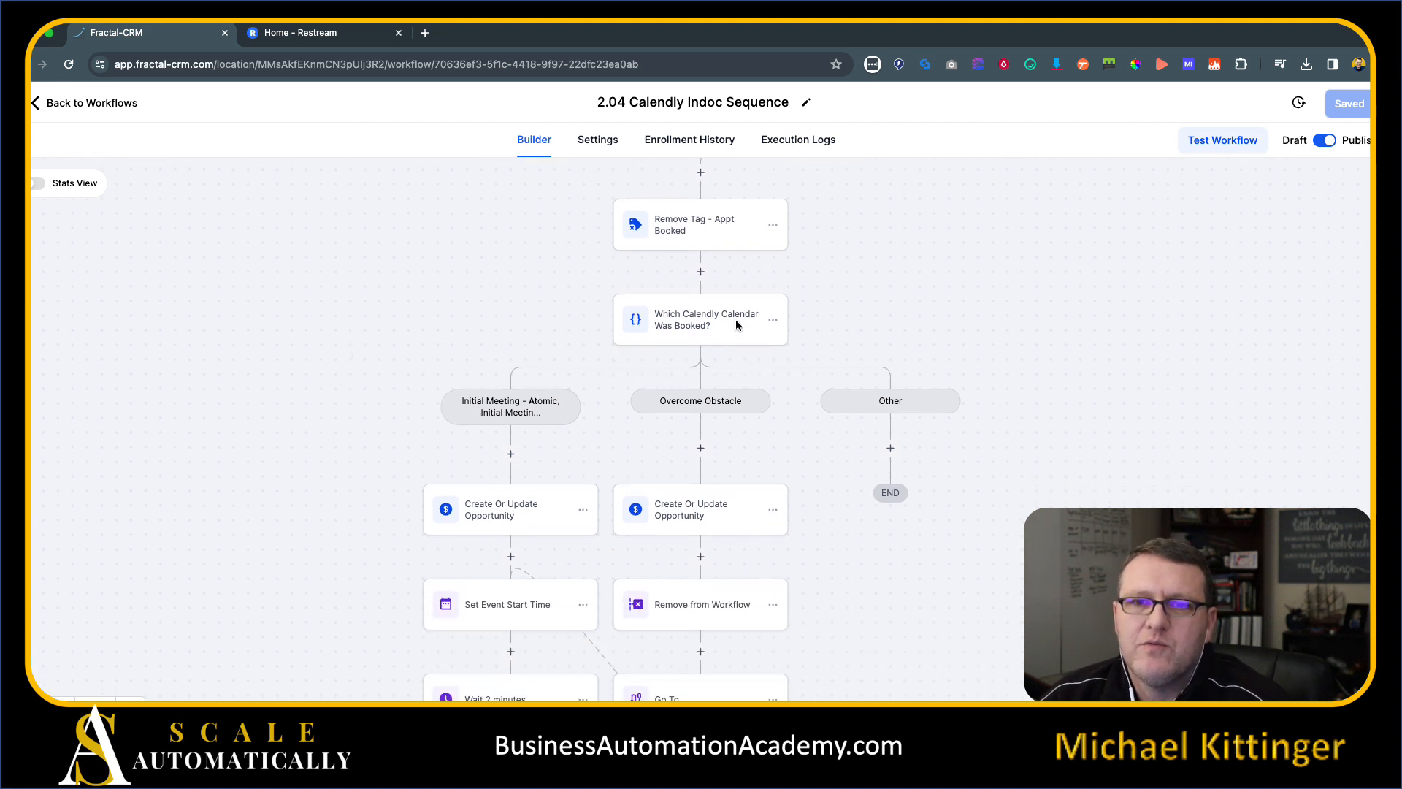
scroll(478, 321, up, 1)
scroll(478, 321, down, 4)
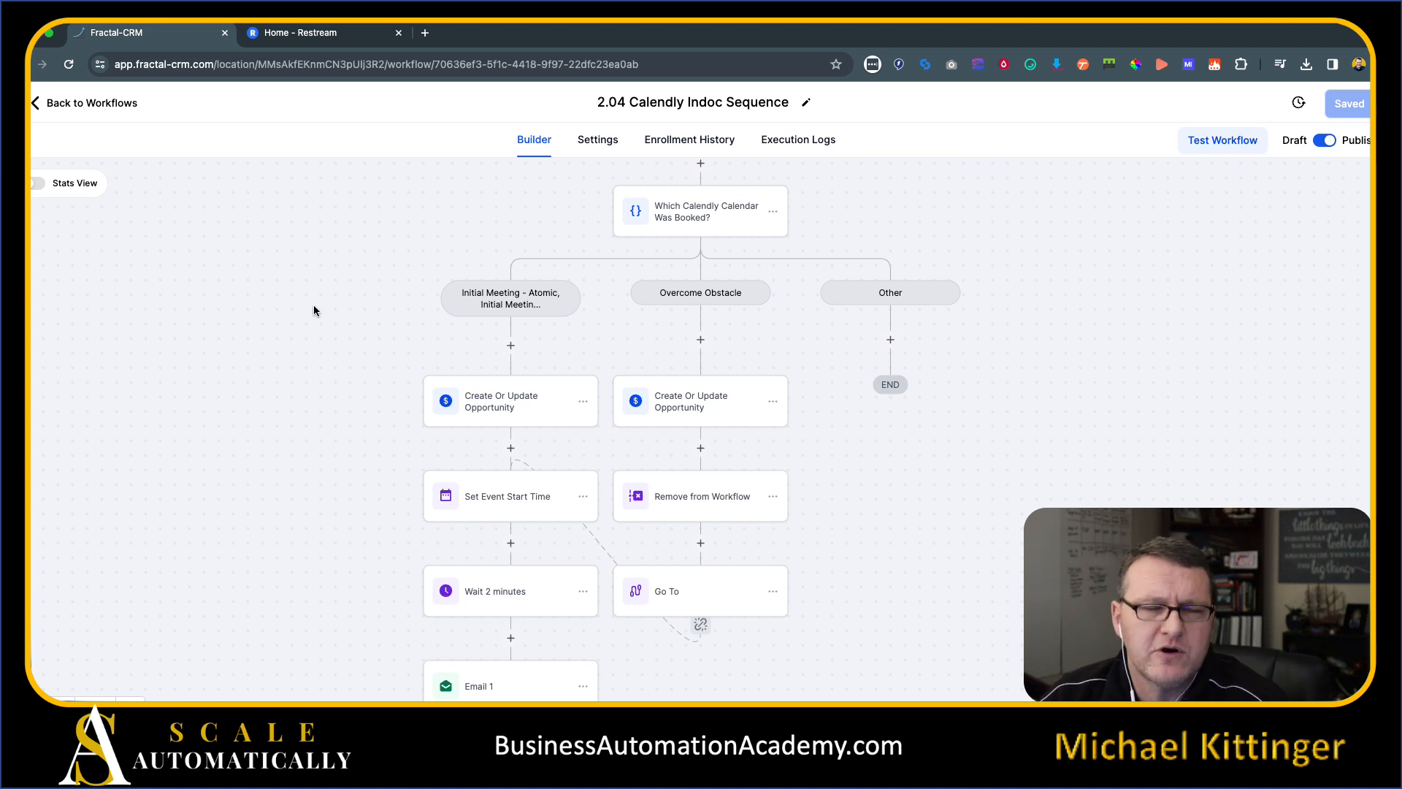
scroll(312, 309, down, 5)
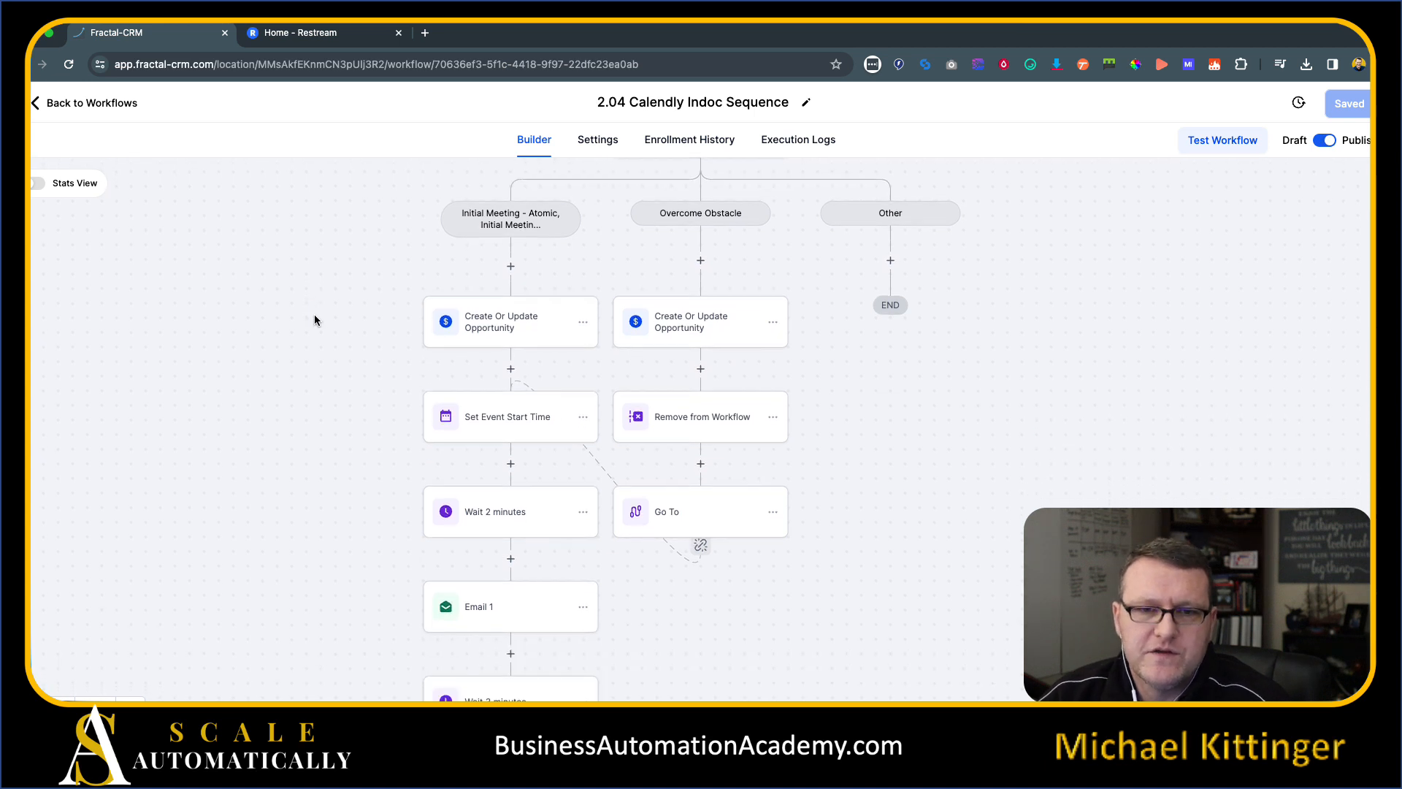
scroll(384, 404, down, 5)
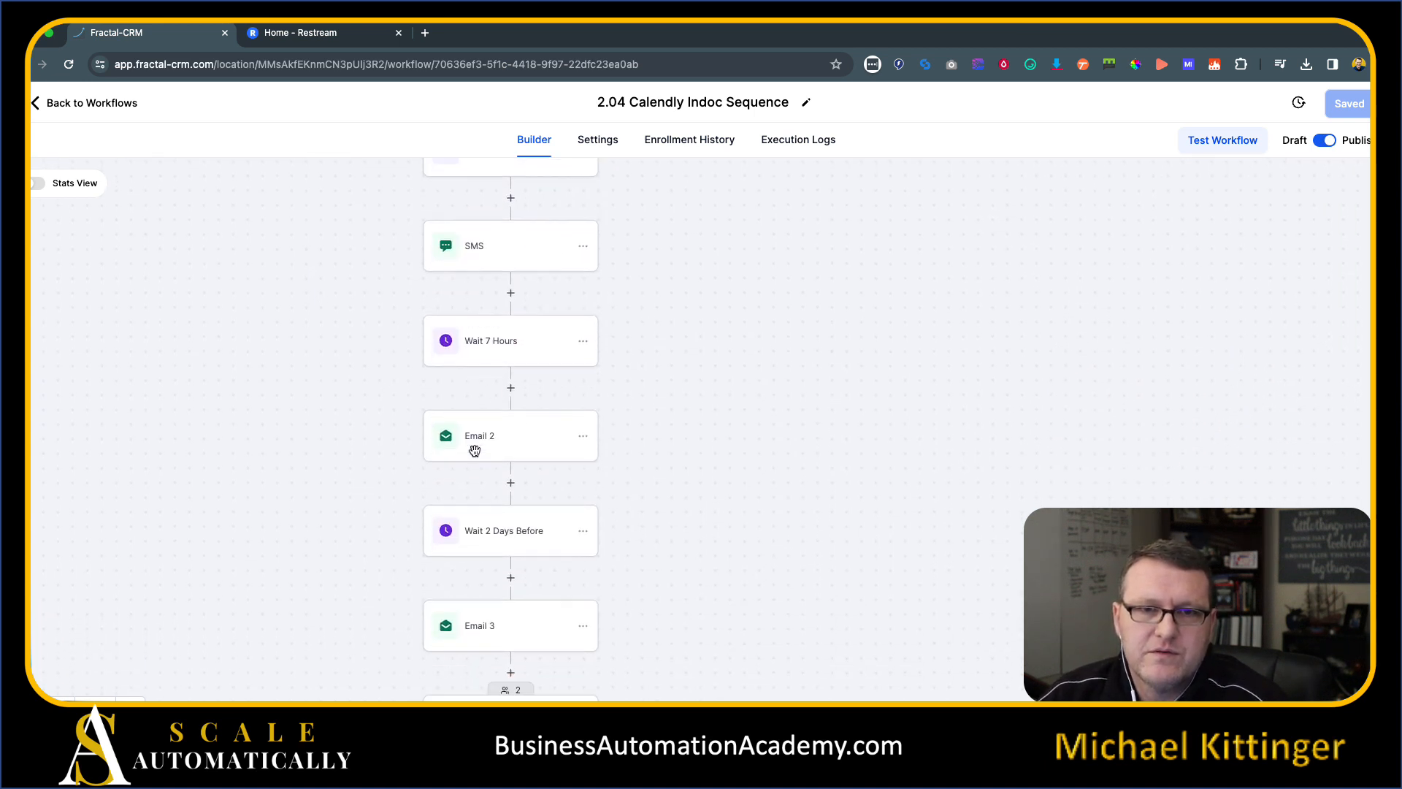
scroll(365, 472, down, 3)
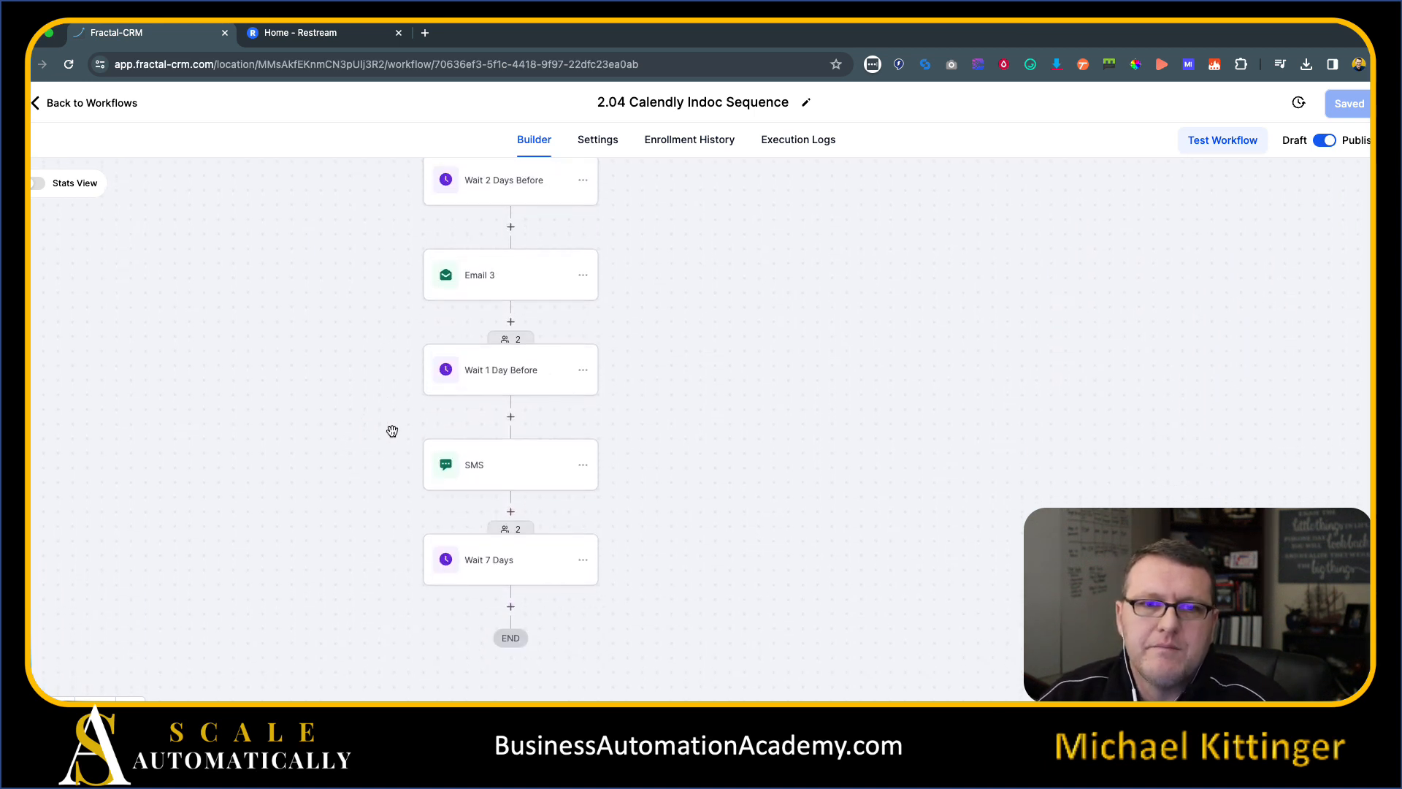
scroll(307, 425, up, 1)
scroll(267, 349, up, 6)
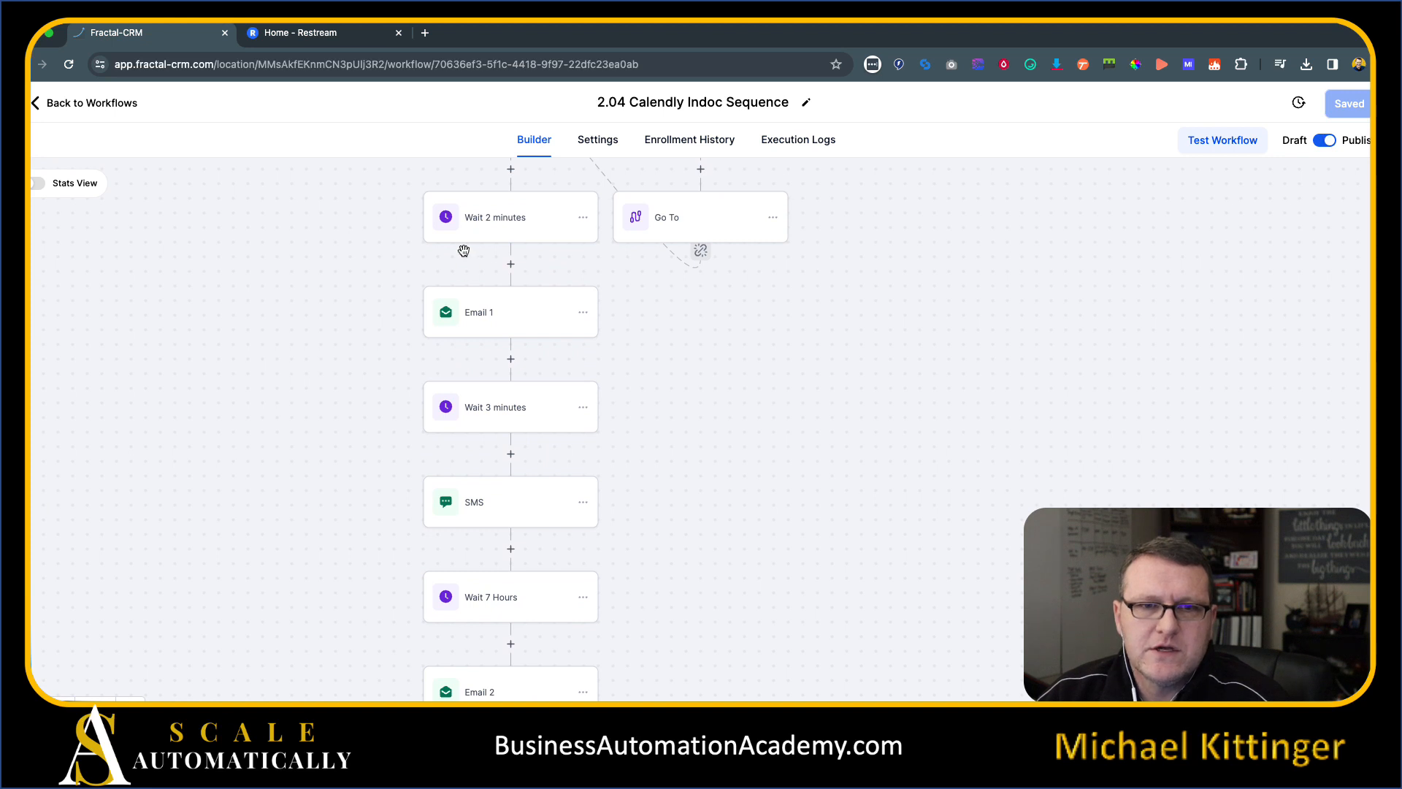
scroll(439, 307, up, 2)
scroll(511, 292, up, 1)
scroll(569, 282, up, 3)
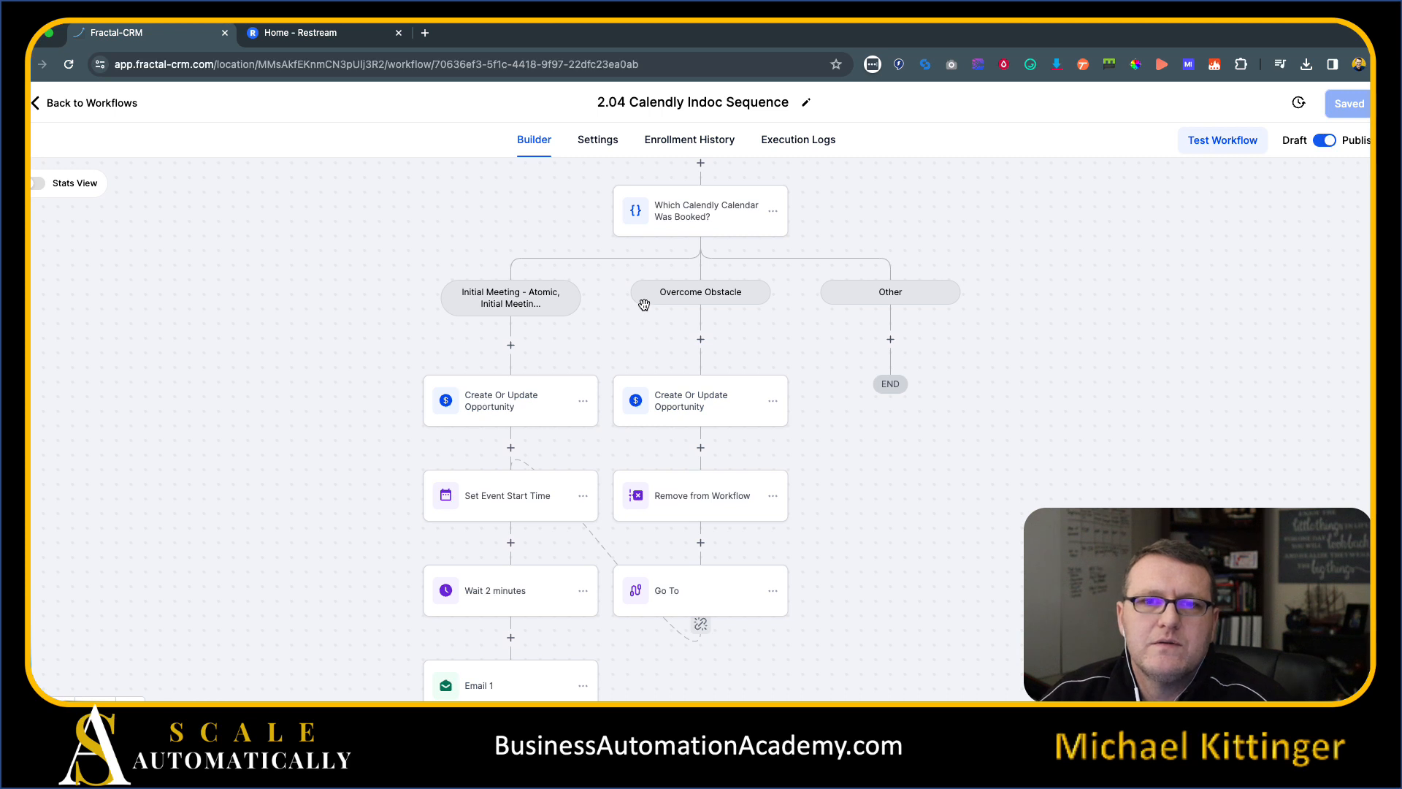
scroll(620, 239, up, 2)
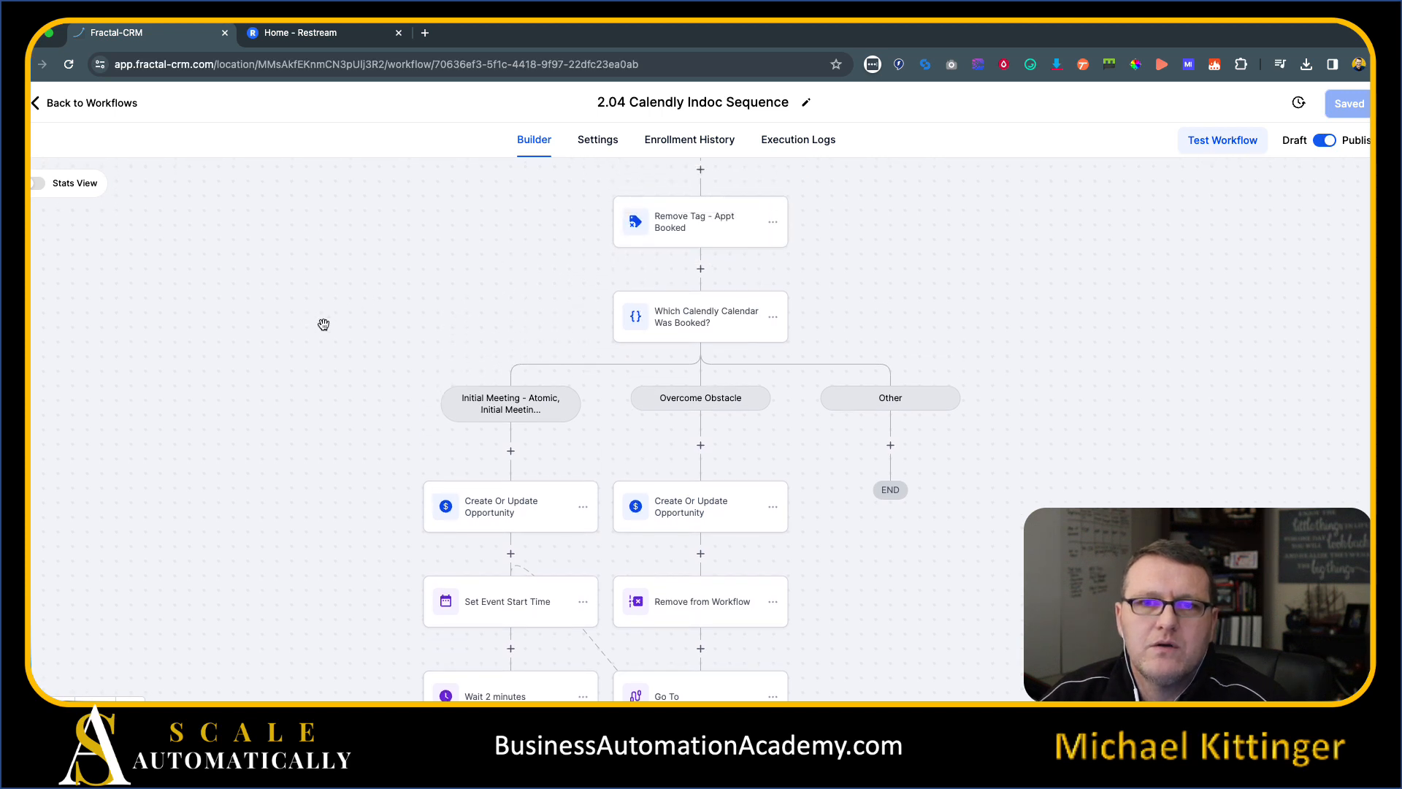
- Add an SMS action between Wait 2 Days Before and Email 3
scroll(324, 323, down, 6)
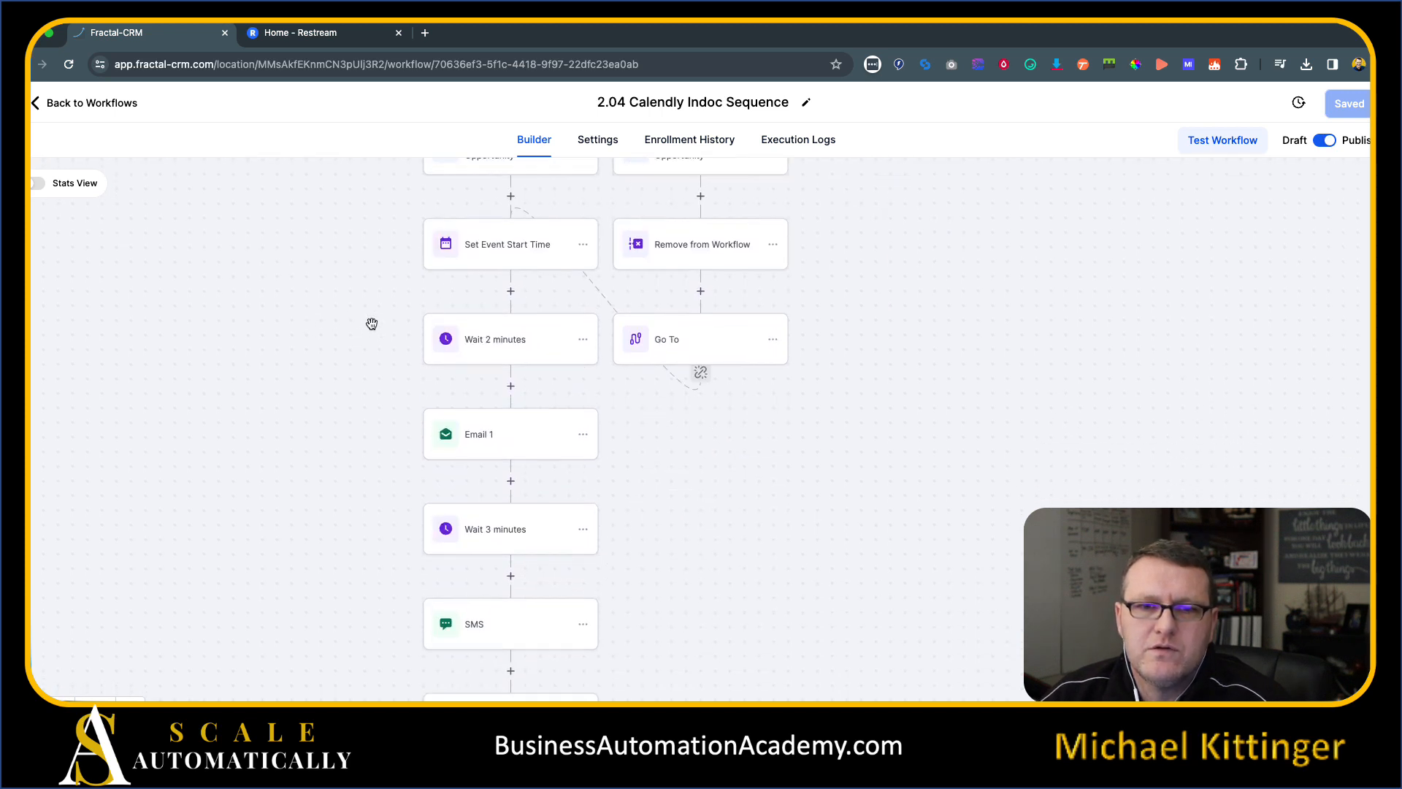
scroll(695, 302, down, 4)
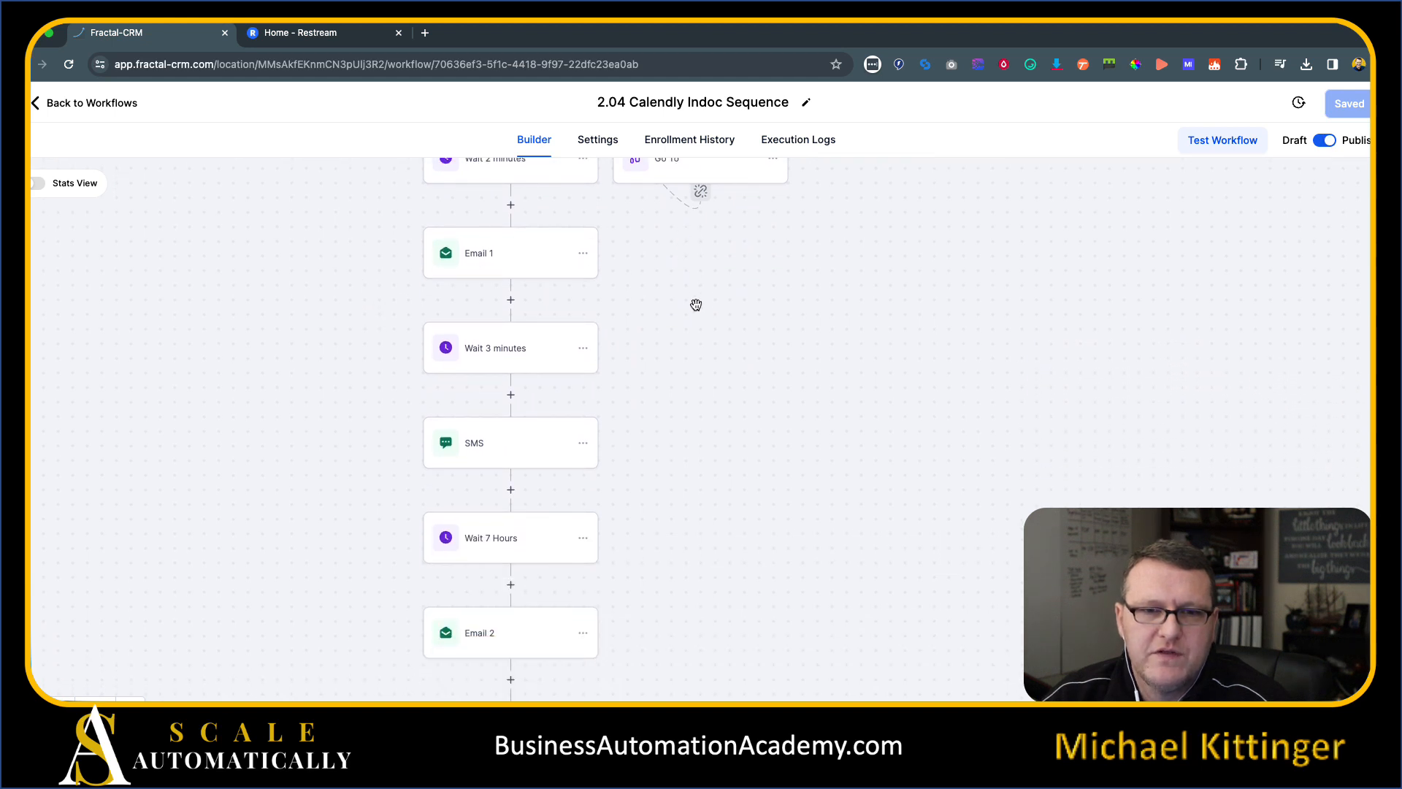
scroll(695, 305, down, 3)
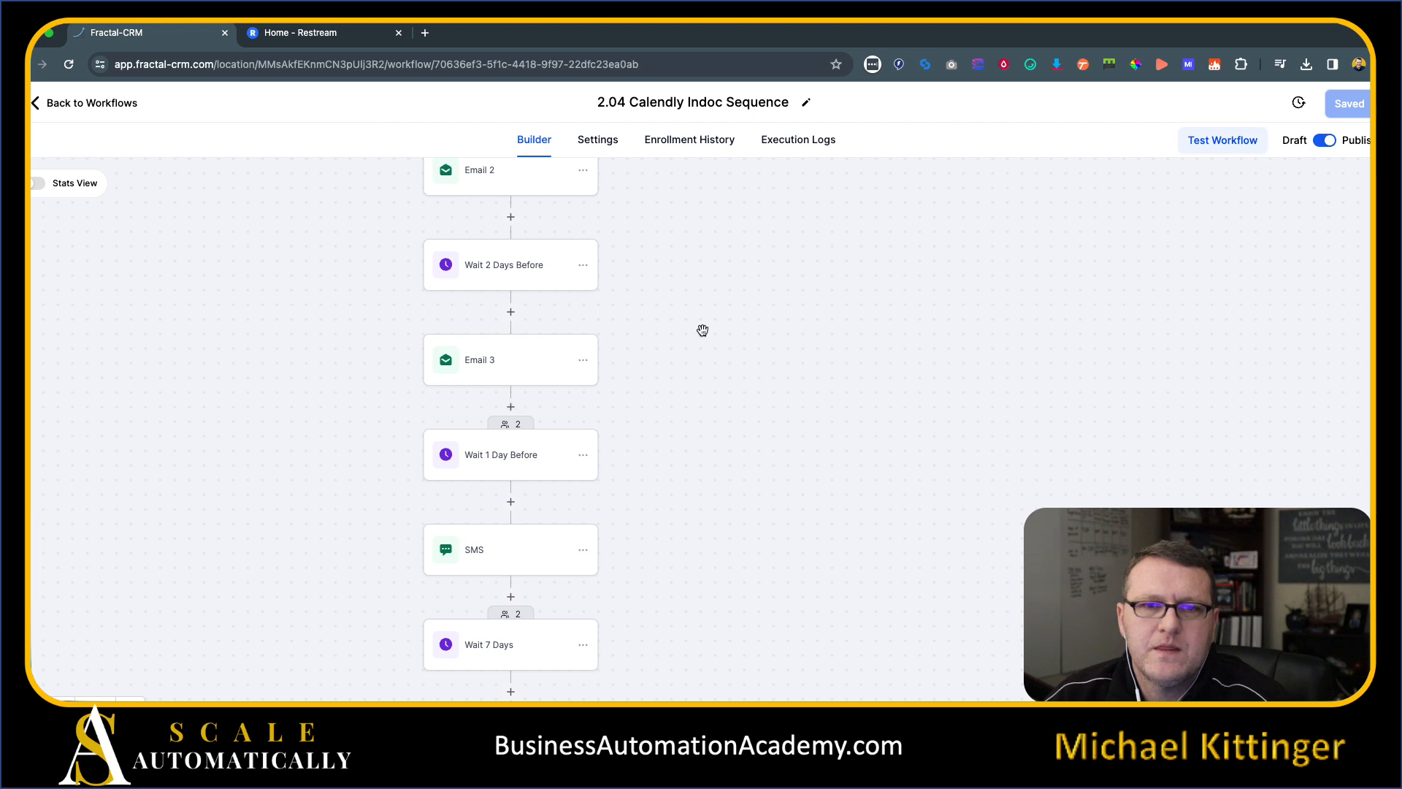
click(511, 314)
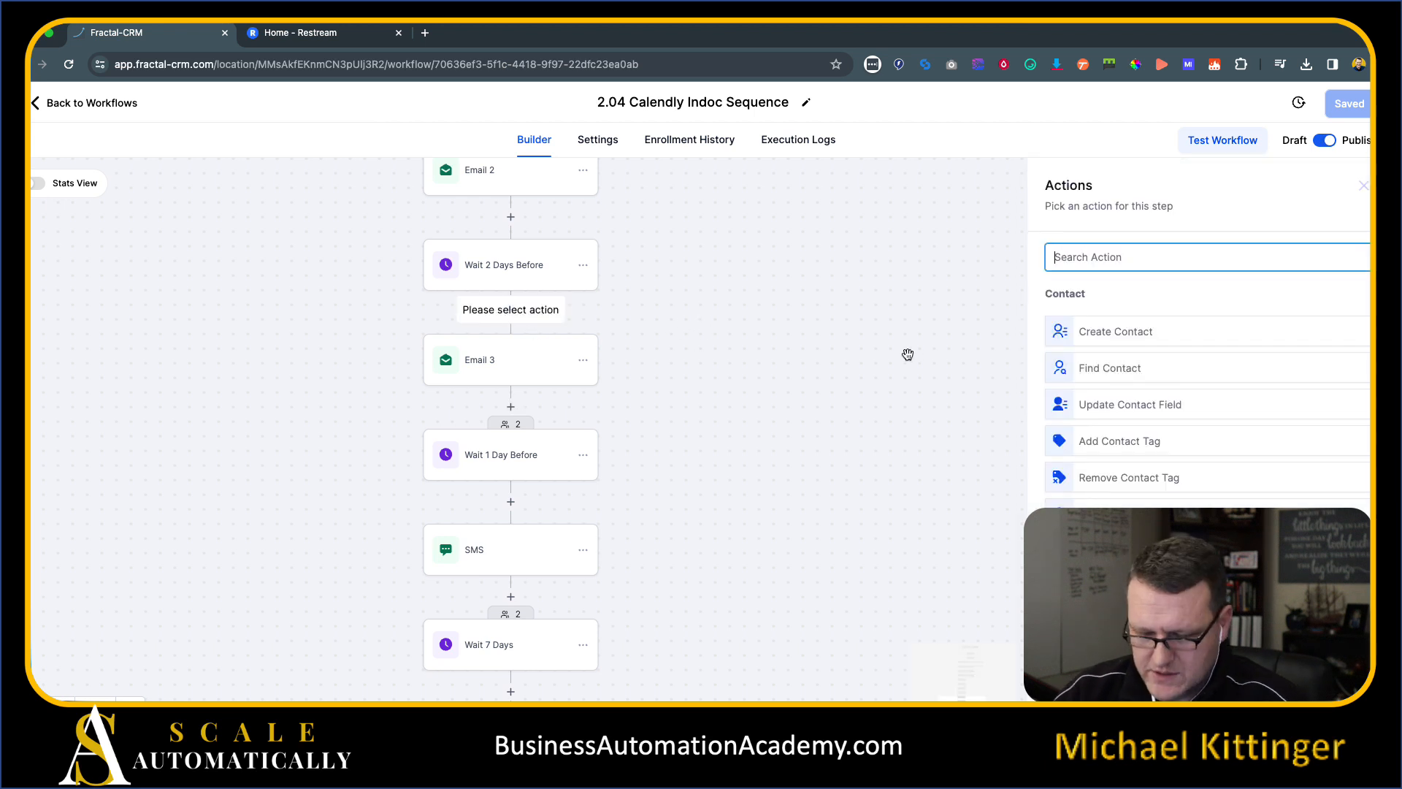
text(sms)
click(1125, 318)
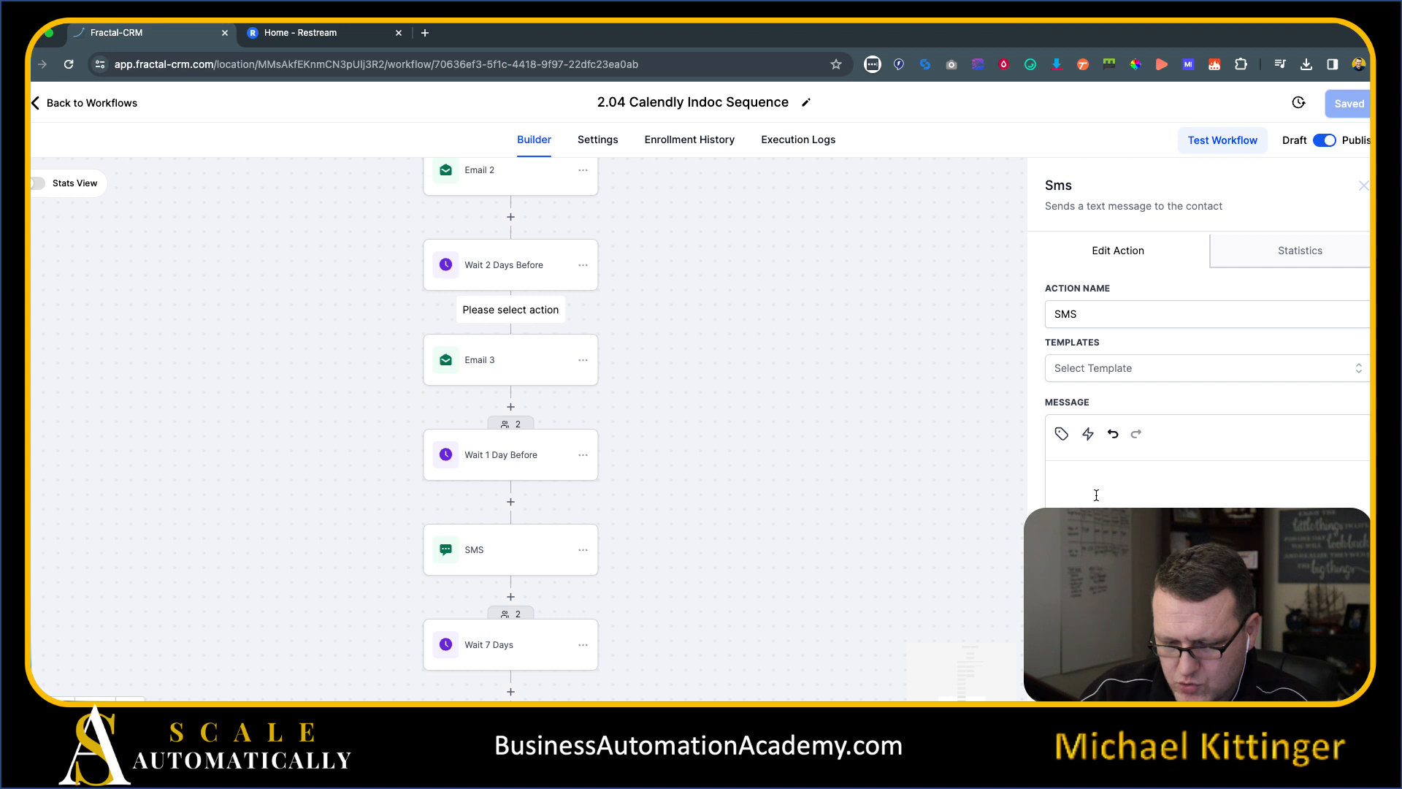
- Write the SMS message "Your appointment is in 48 hours. Please respond with a "C" to confirm that you can still make it" and save the action
text(Your appointm)
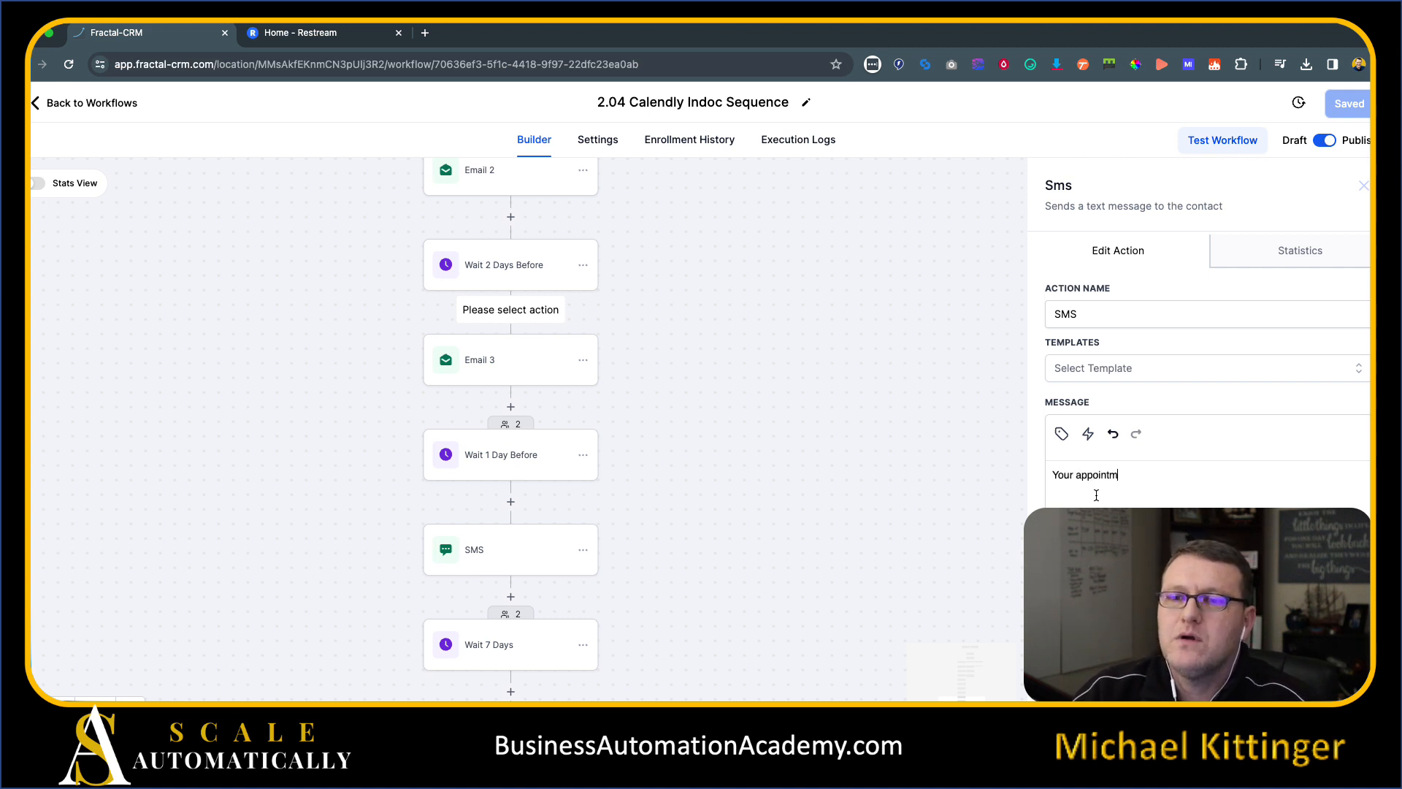
text(ent is in 48 hours.  Pl)
text(ease respond with a "C" to confirm)
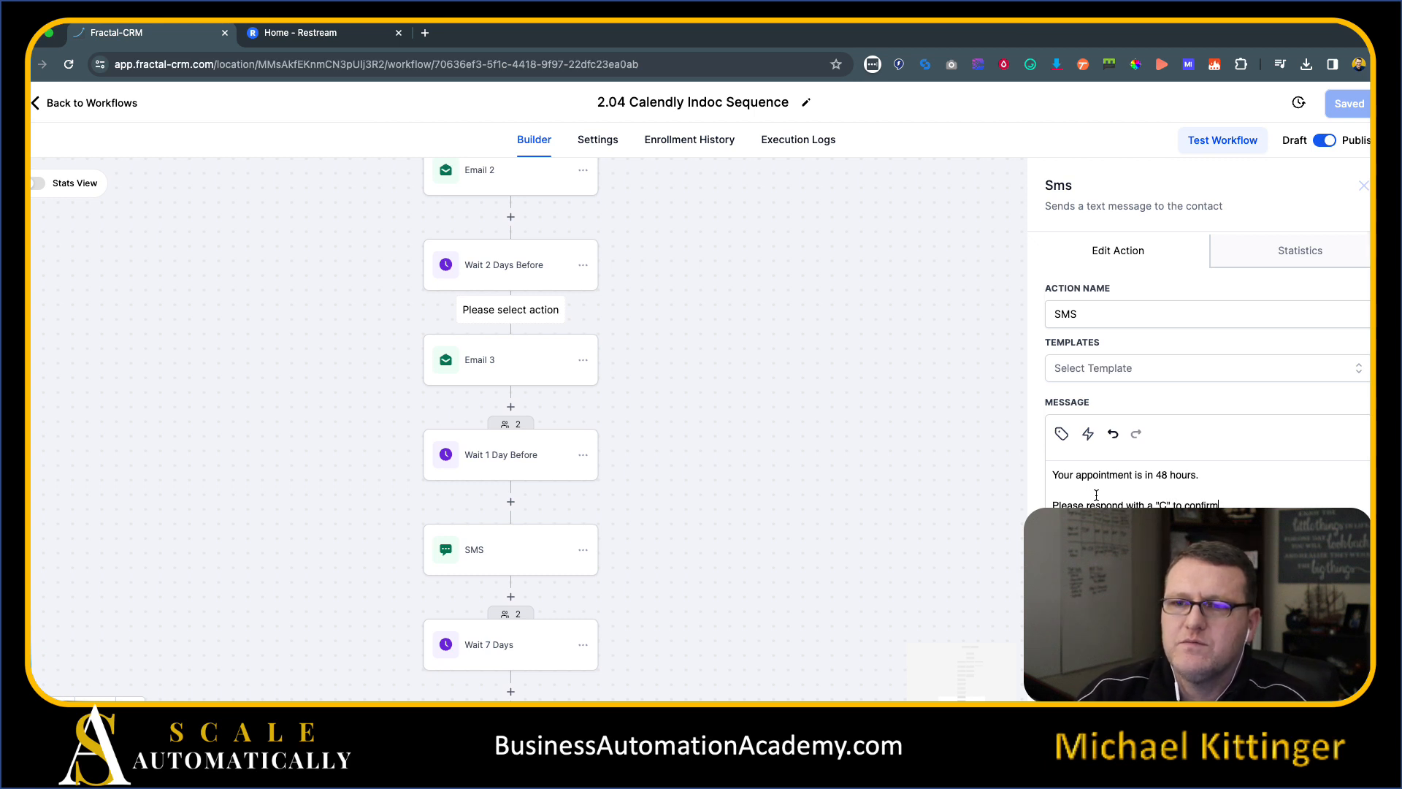
text(hat you can still make this)
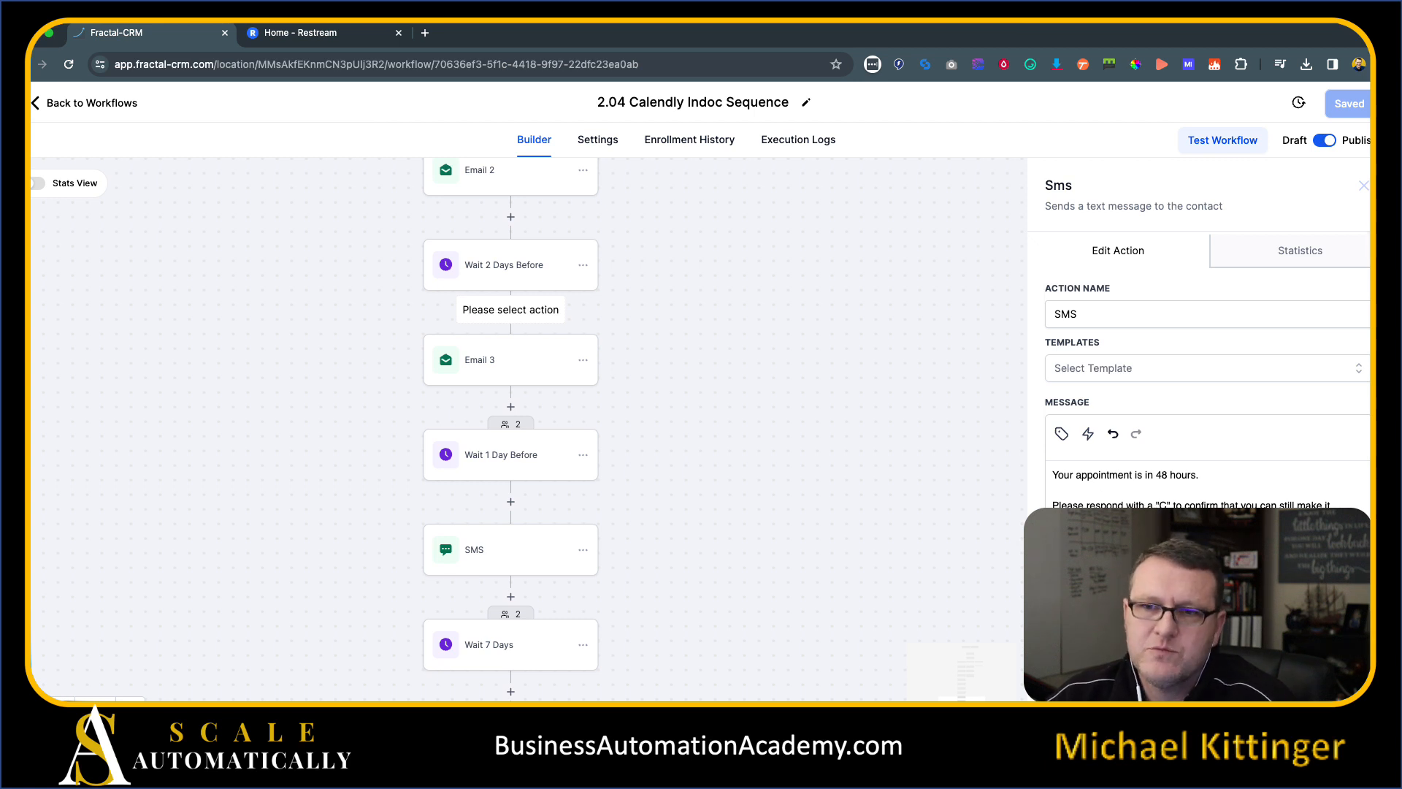
click(1325, 685)
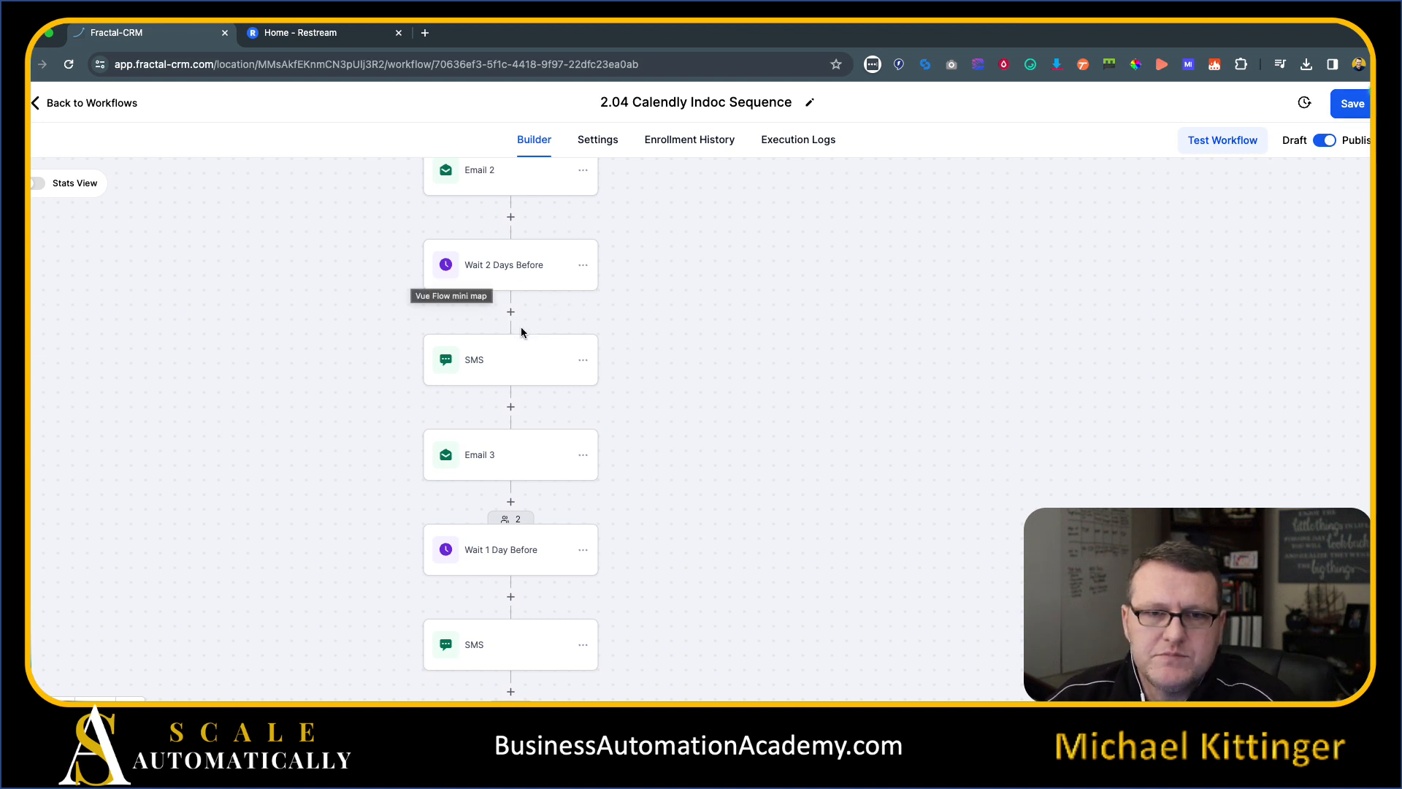
- Extend the message of the SMS following Wait 1 Day Before so it ends with "by responding with a "C"."
scroll(326, 344, down, 5)
scroll(511, 307, up, 2)
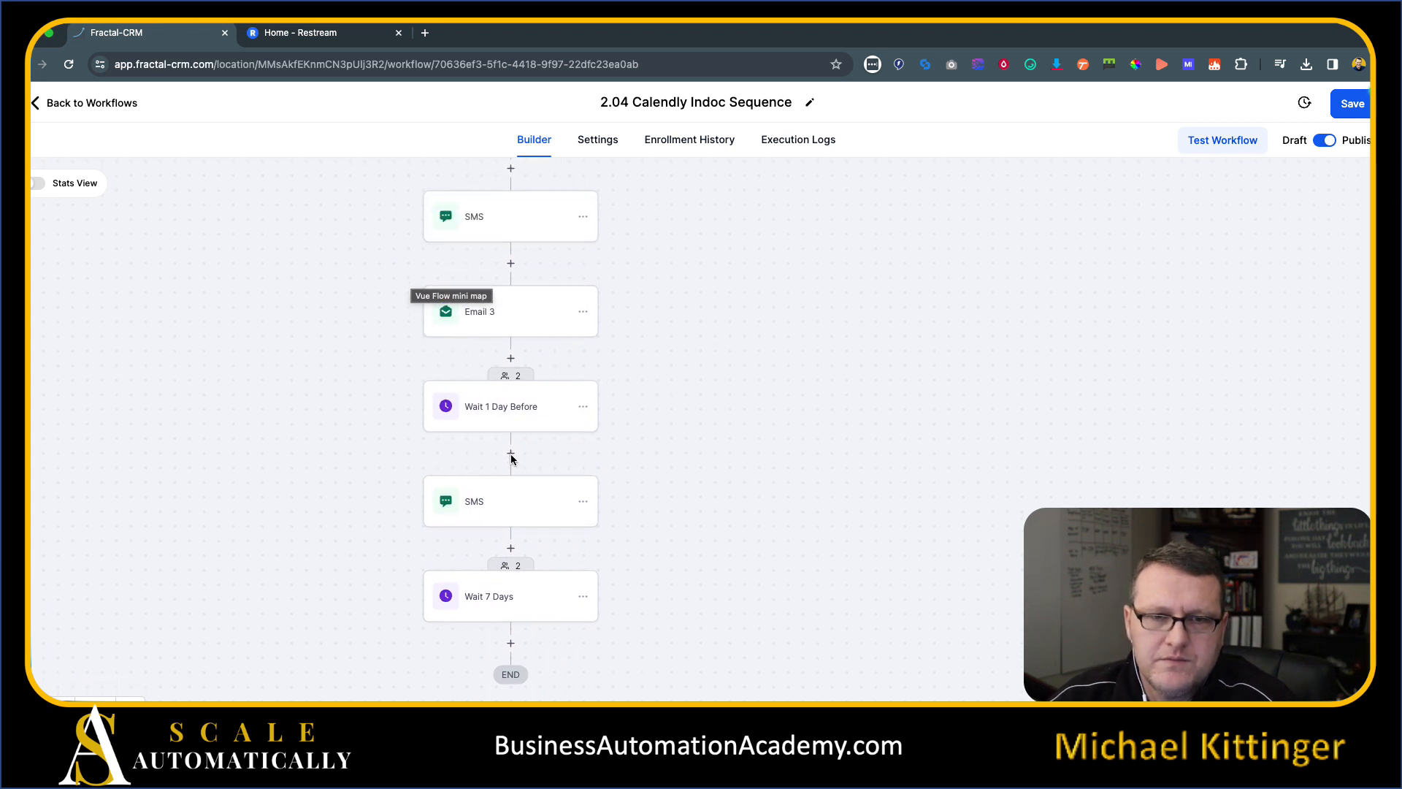
click(486, 502)
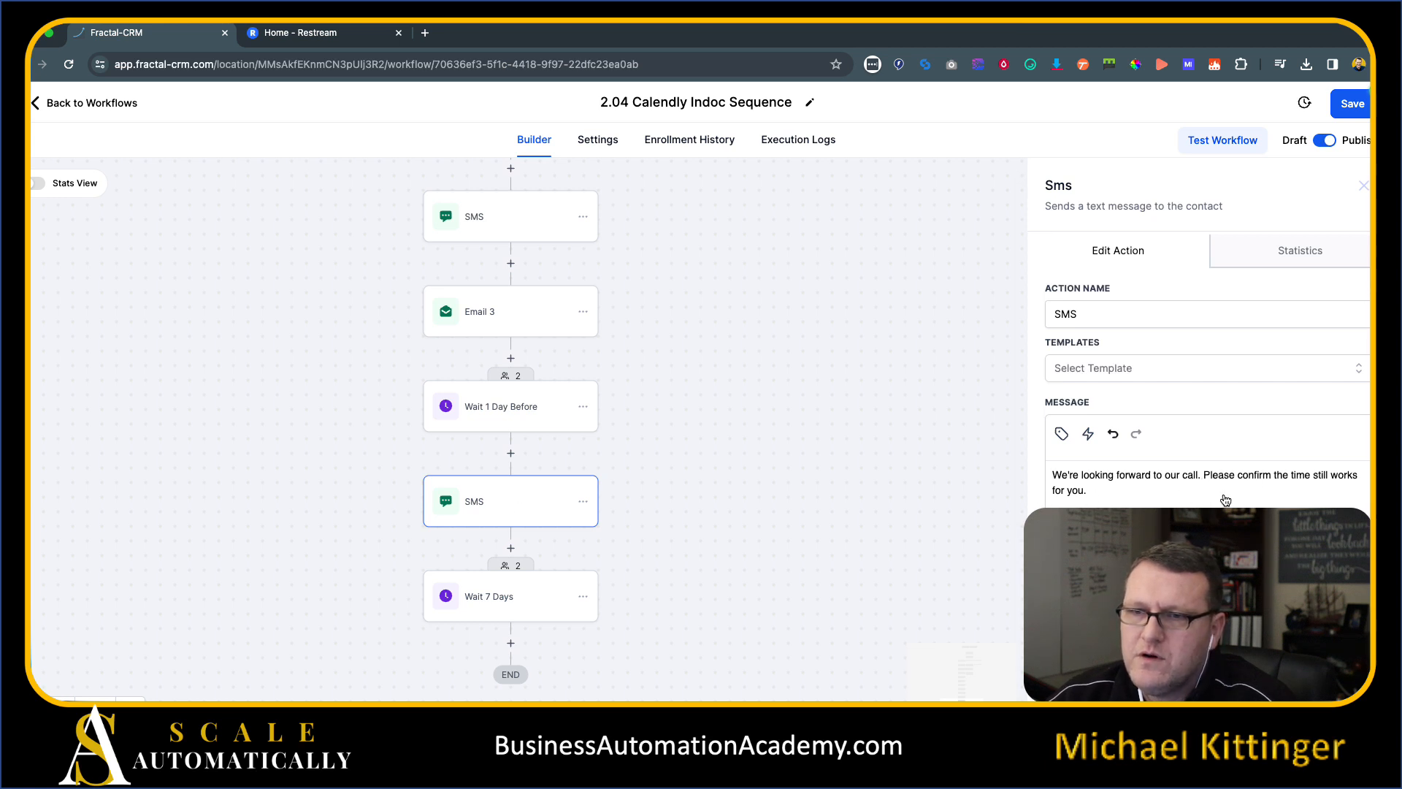
click(1102, 498)
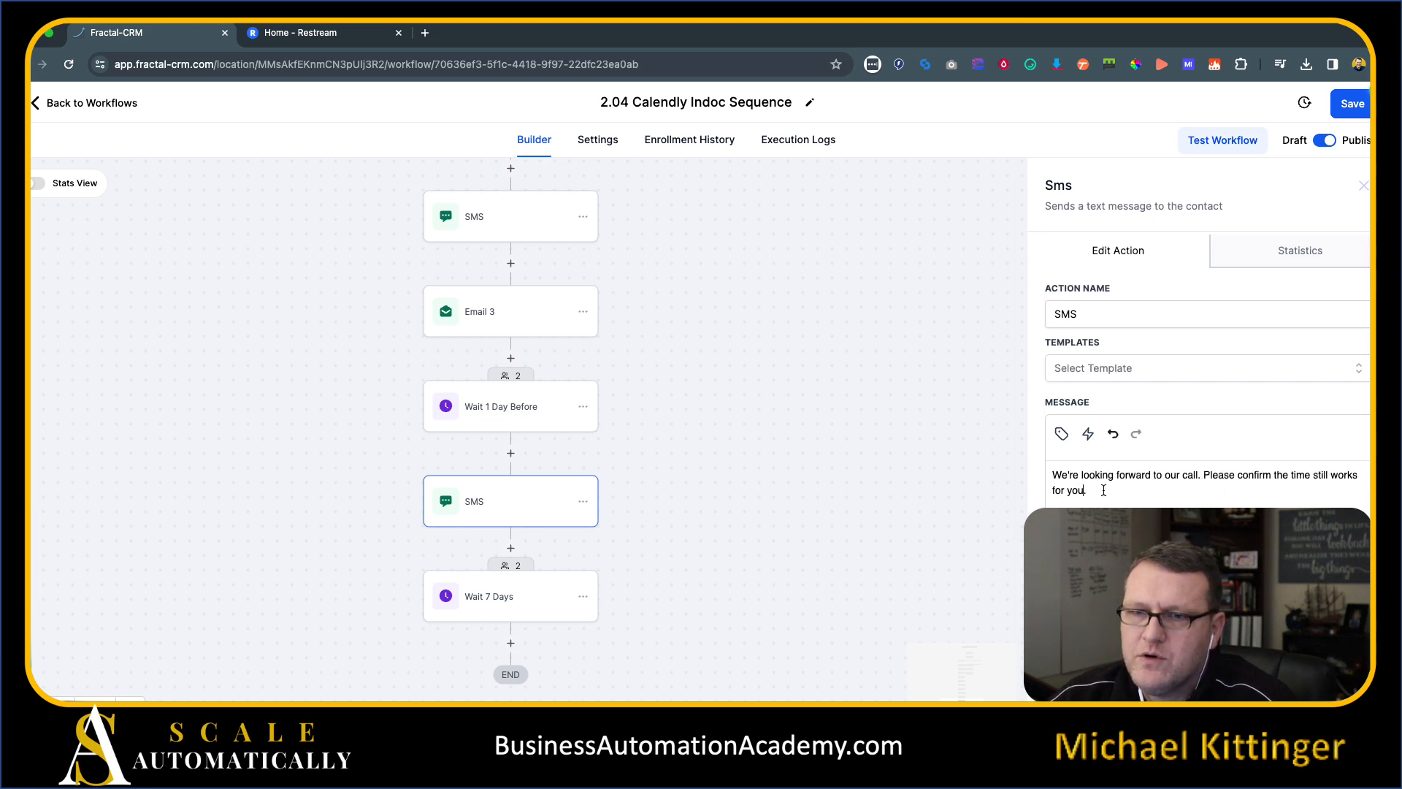
text(by responding with a "C)
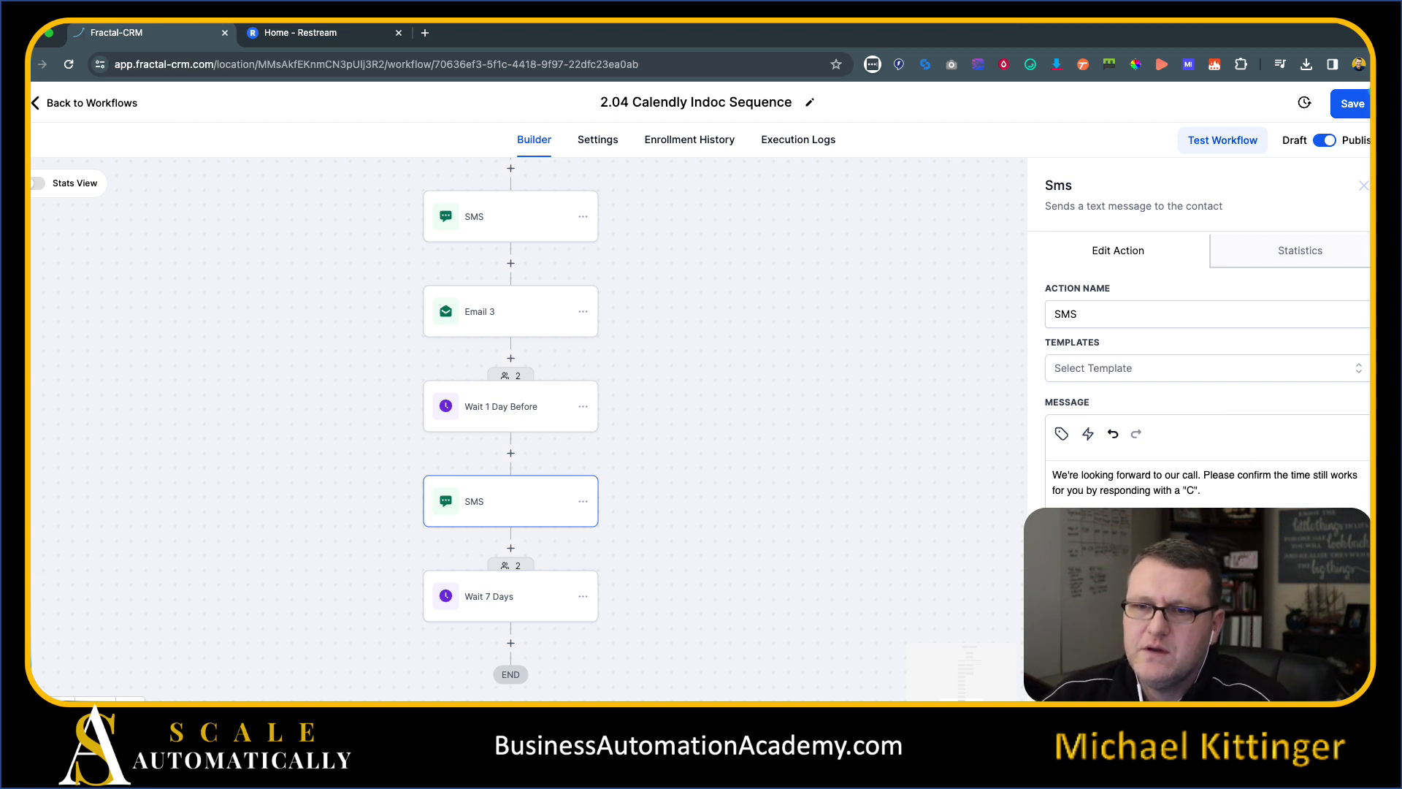
click(600, 488)
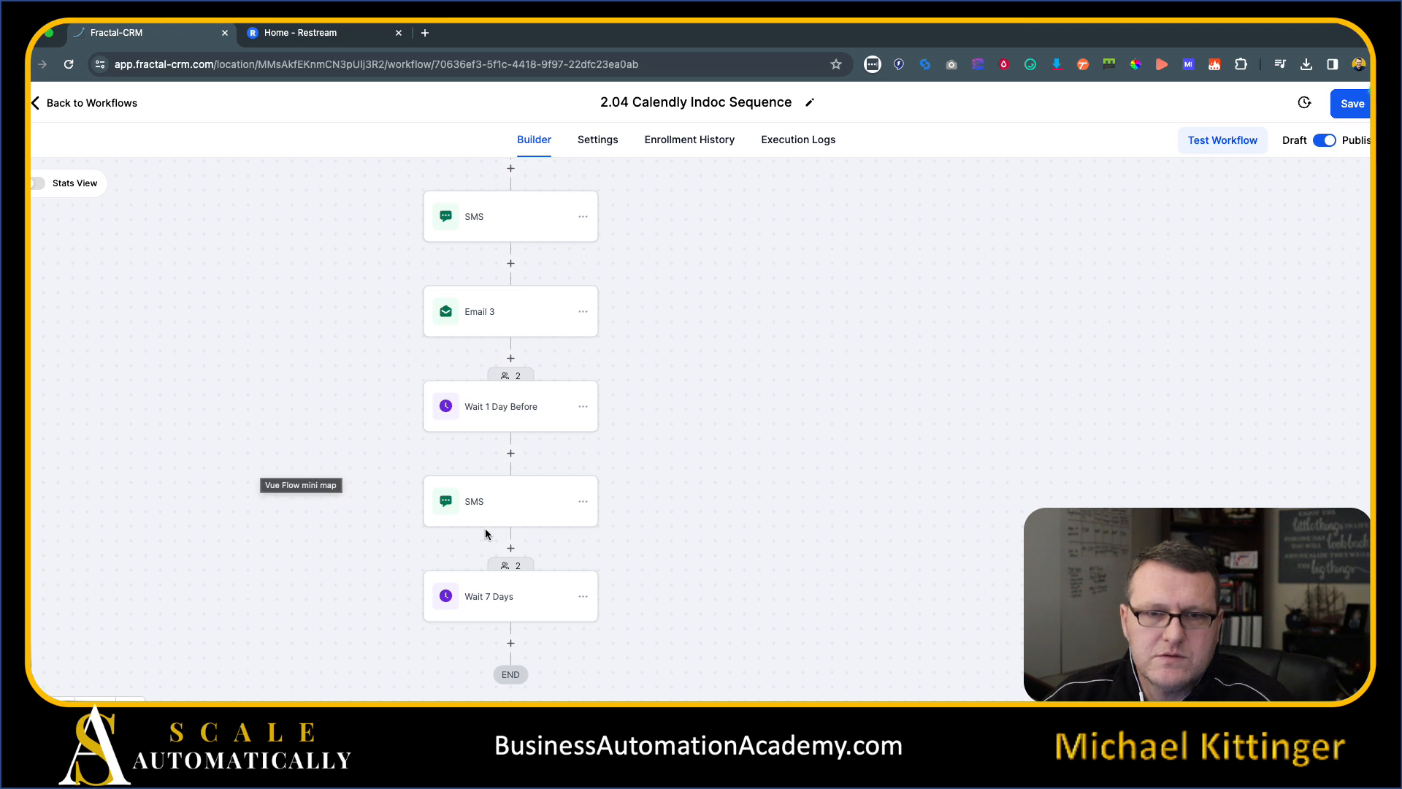
- Add a Wait action between the last SMS and Wait 7 Days, naming it "Wait 15 Minutes Before"
click(511, 549)
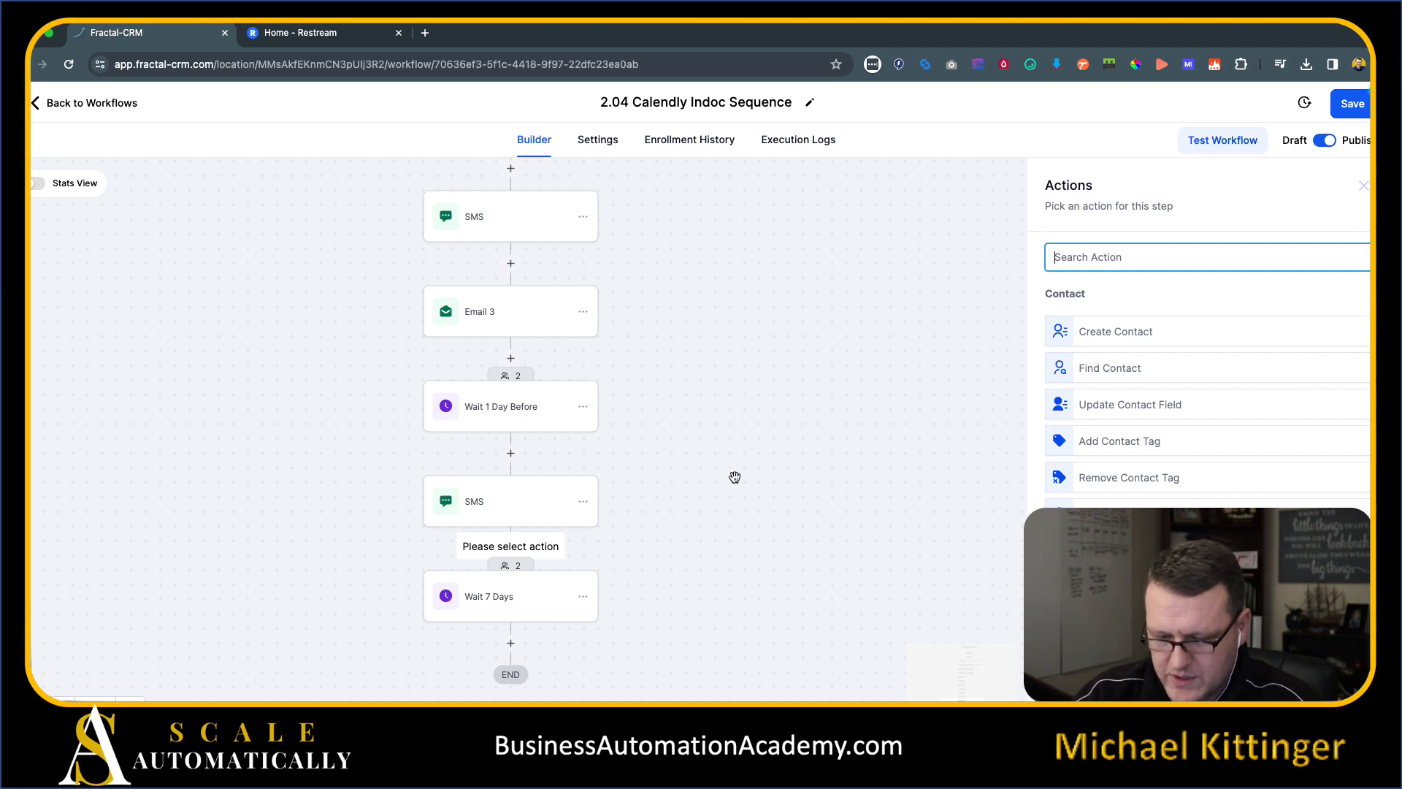
text(wait)
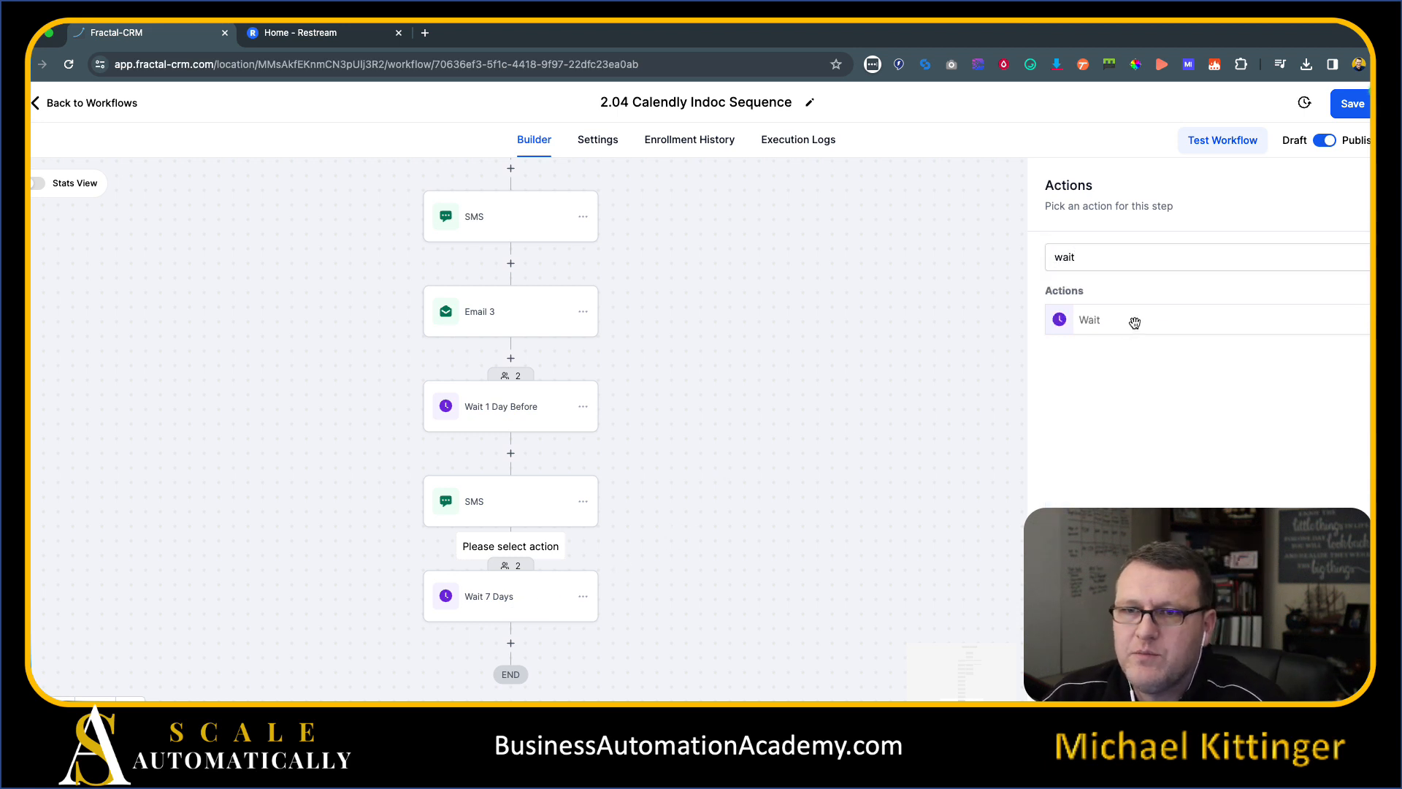
click(1132, 319)
click(845, 294)
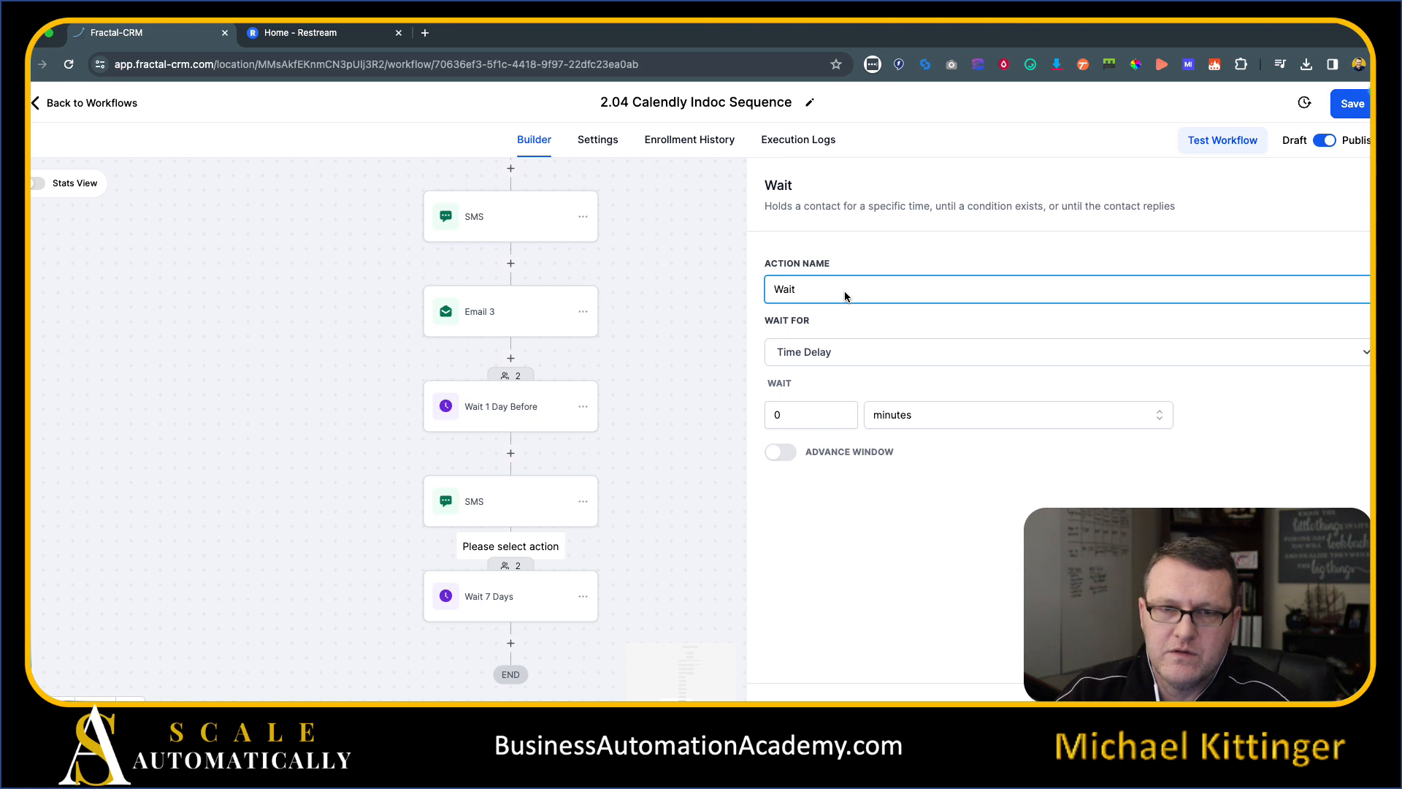
text(15 M)
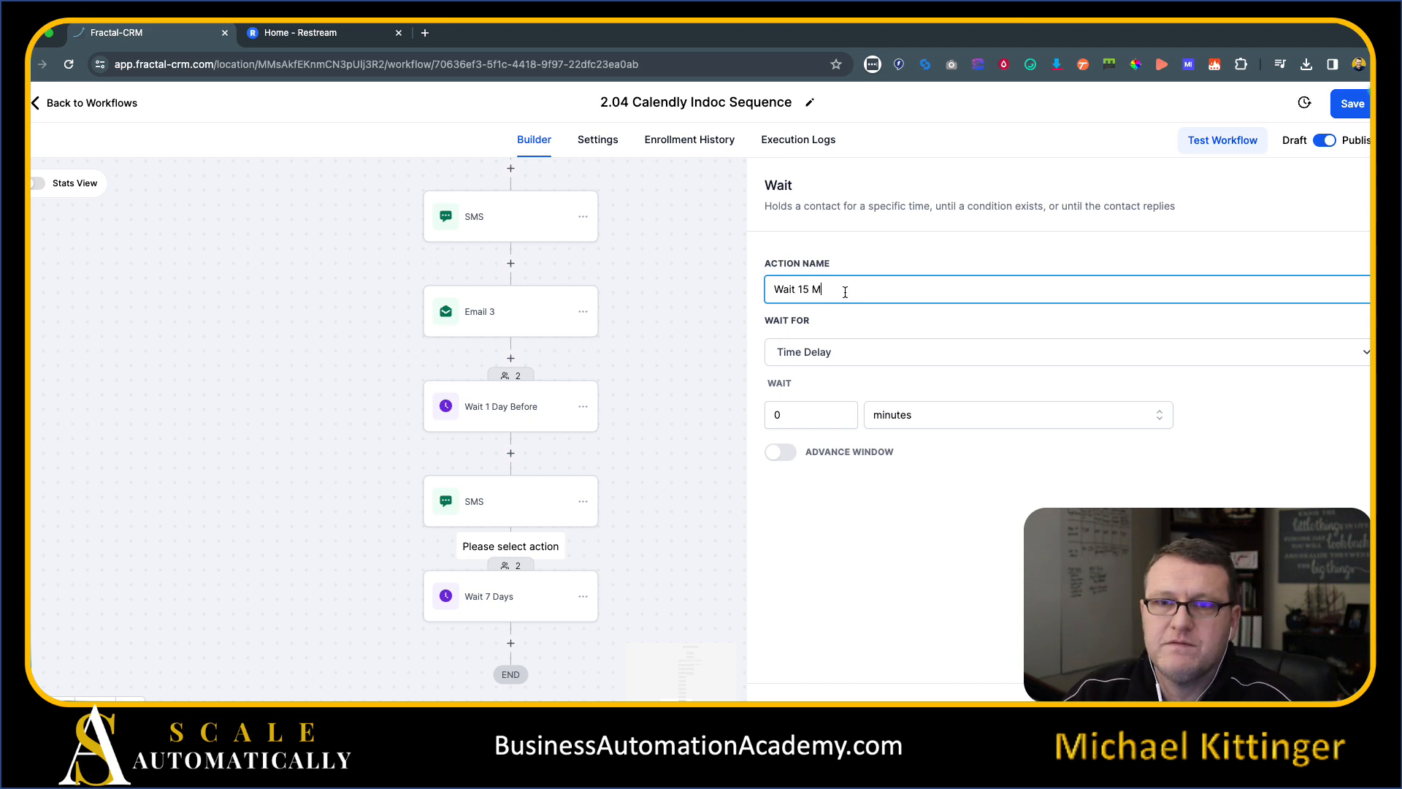
text(inutes Before)
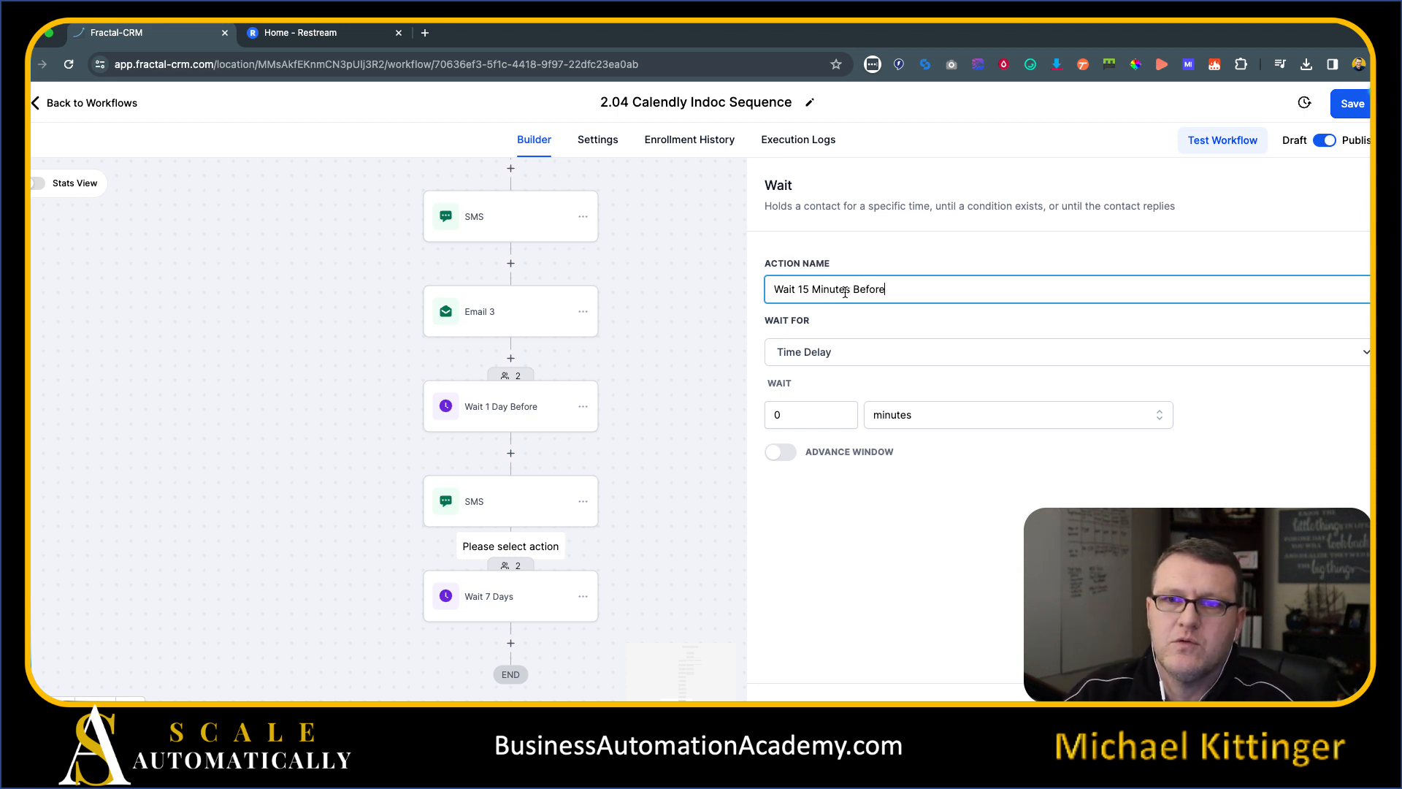
- Make the new wait depend on the Event / Appointment time, holding until 15 minutes before it
click(825, 356)
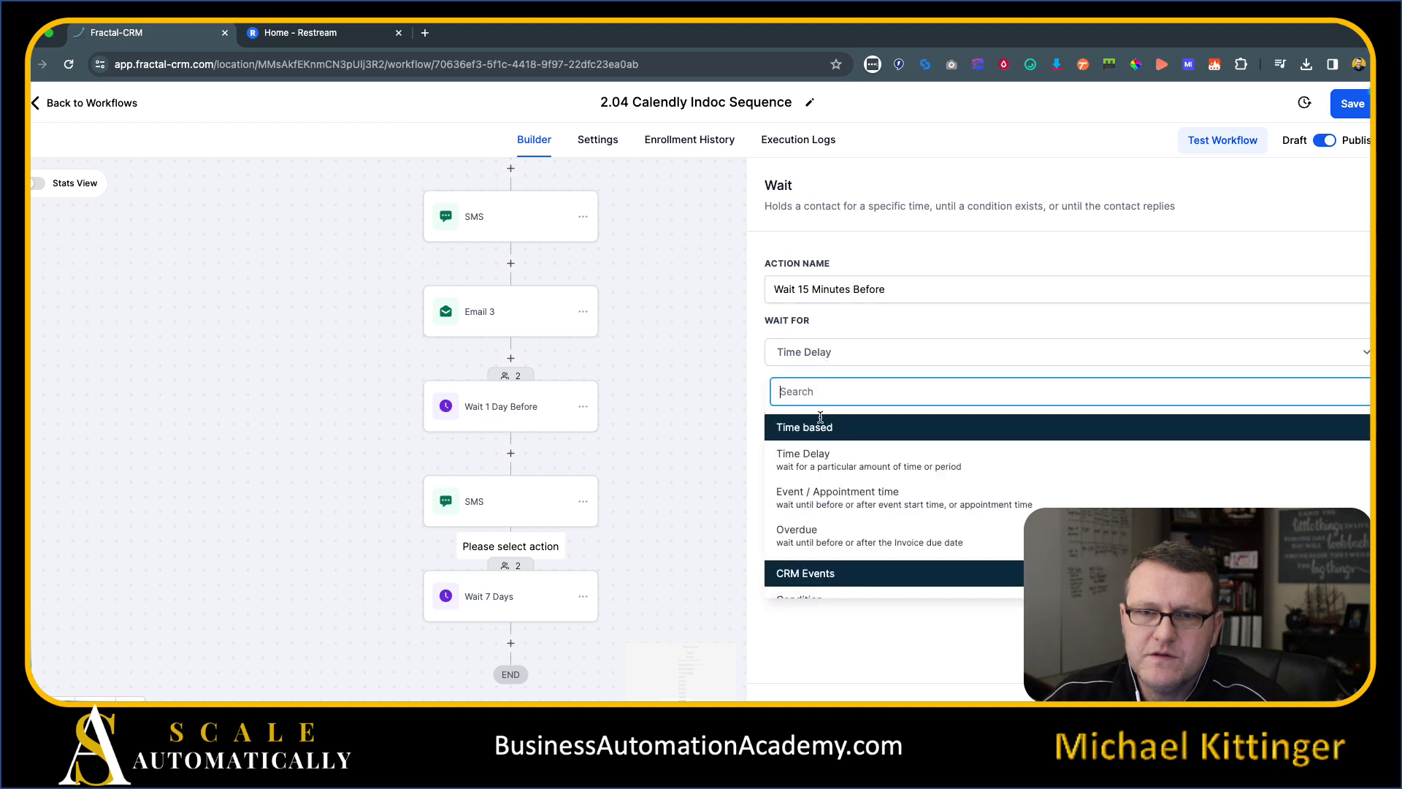
click(803, 497)
click(1269, 435)
text(15)
click(1250, 376)
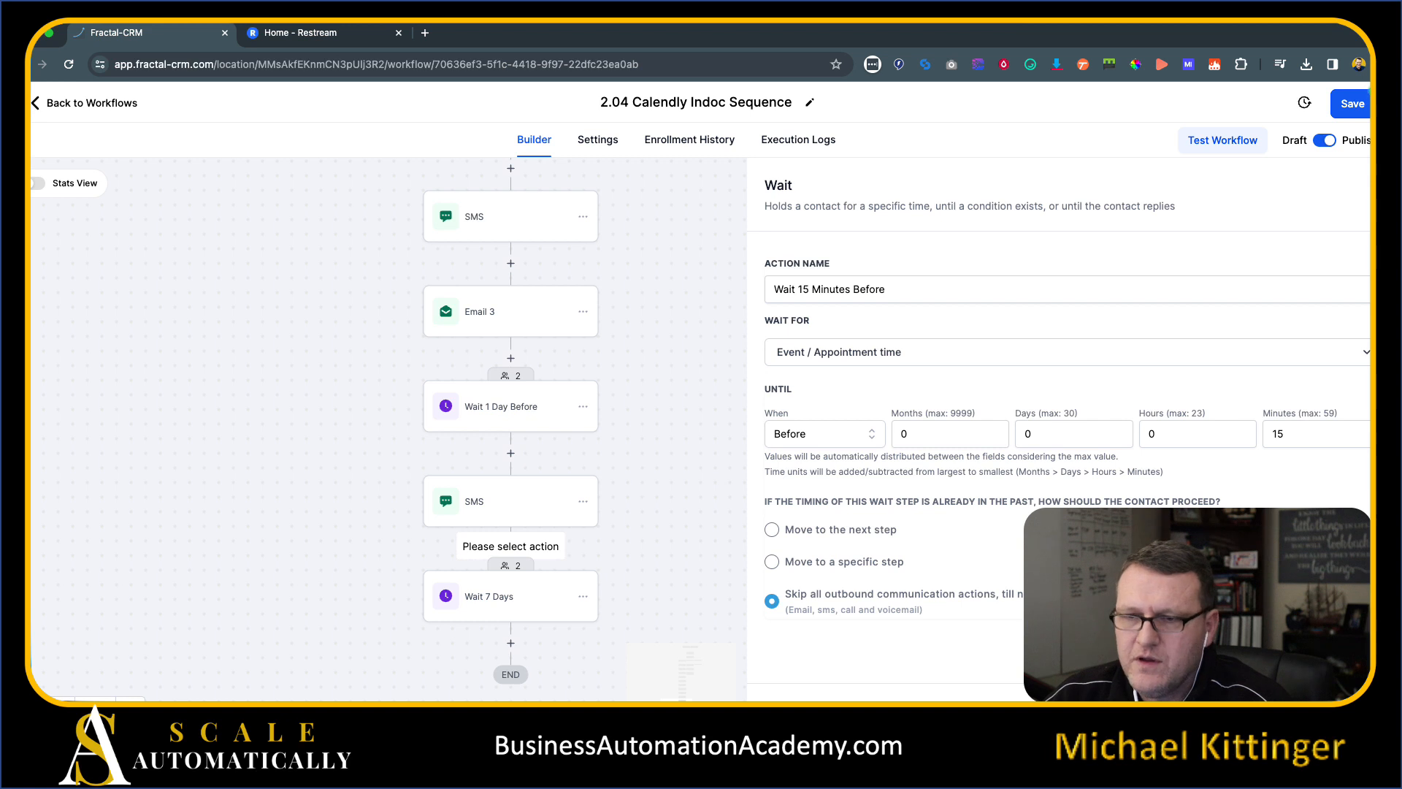
- Save the 15-minute wait and add a Condition action right after it, named "Did Contact Confirm The Appt?"
click(1325, 693)
scroll(301, 537, down, 1)
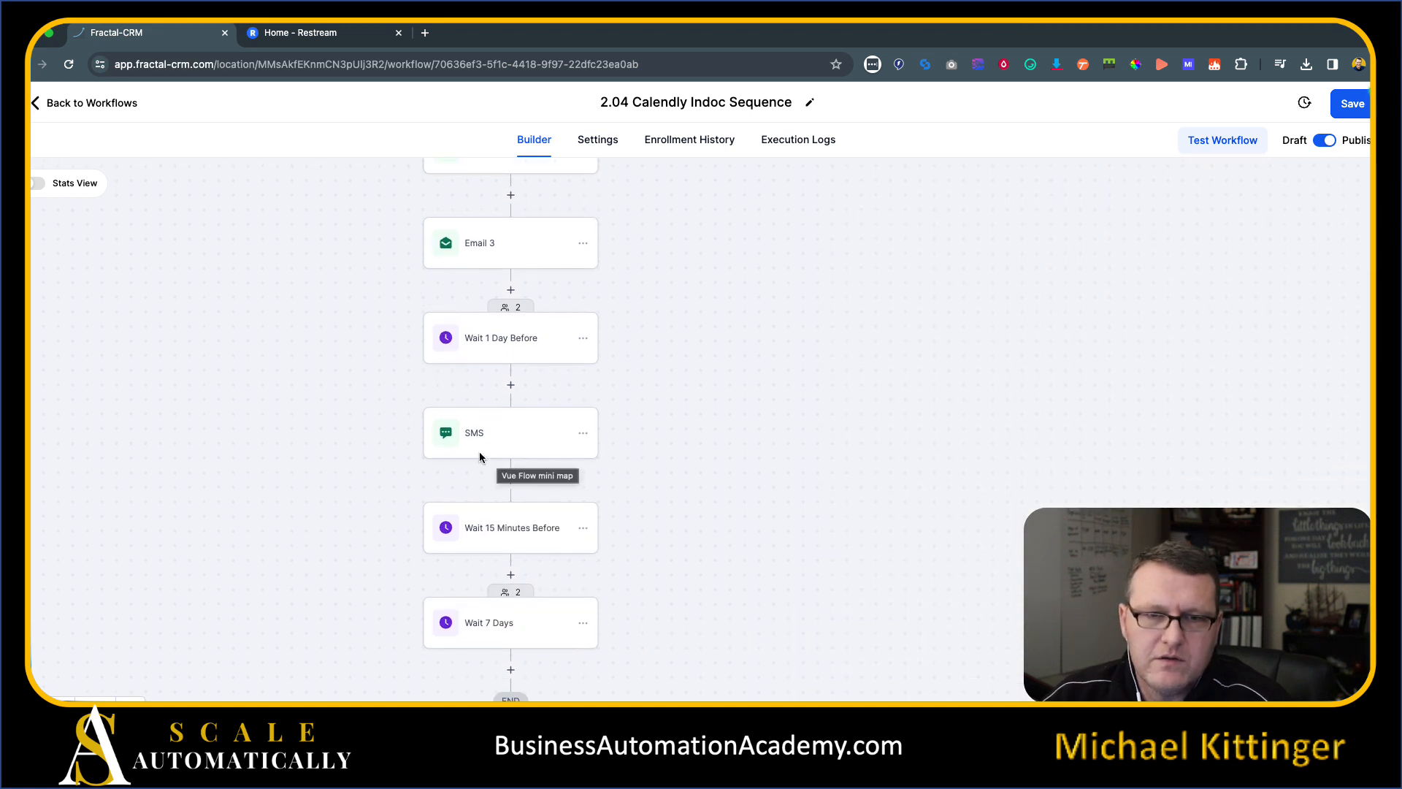
click(511, 574)
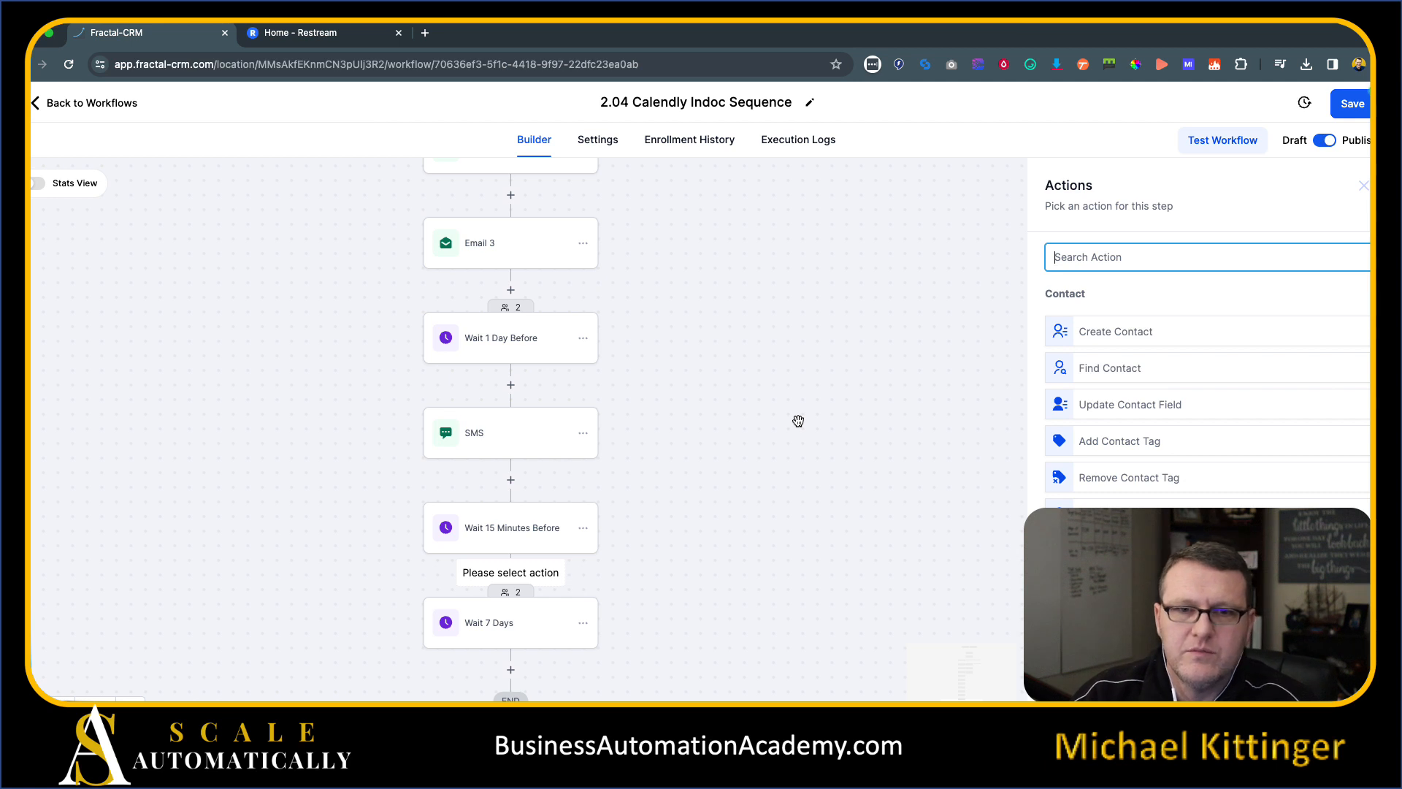
text(if)
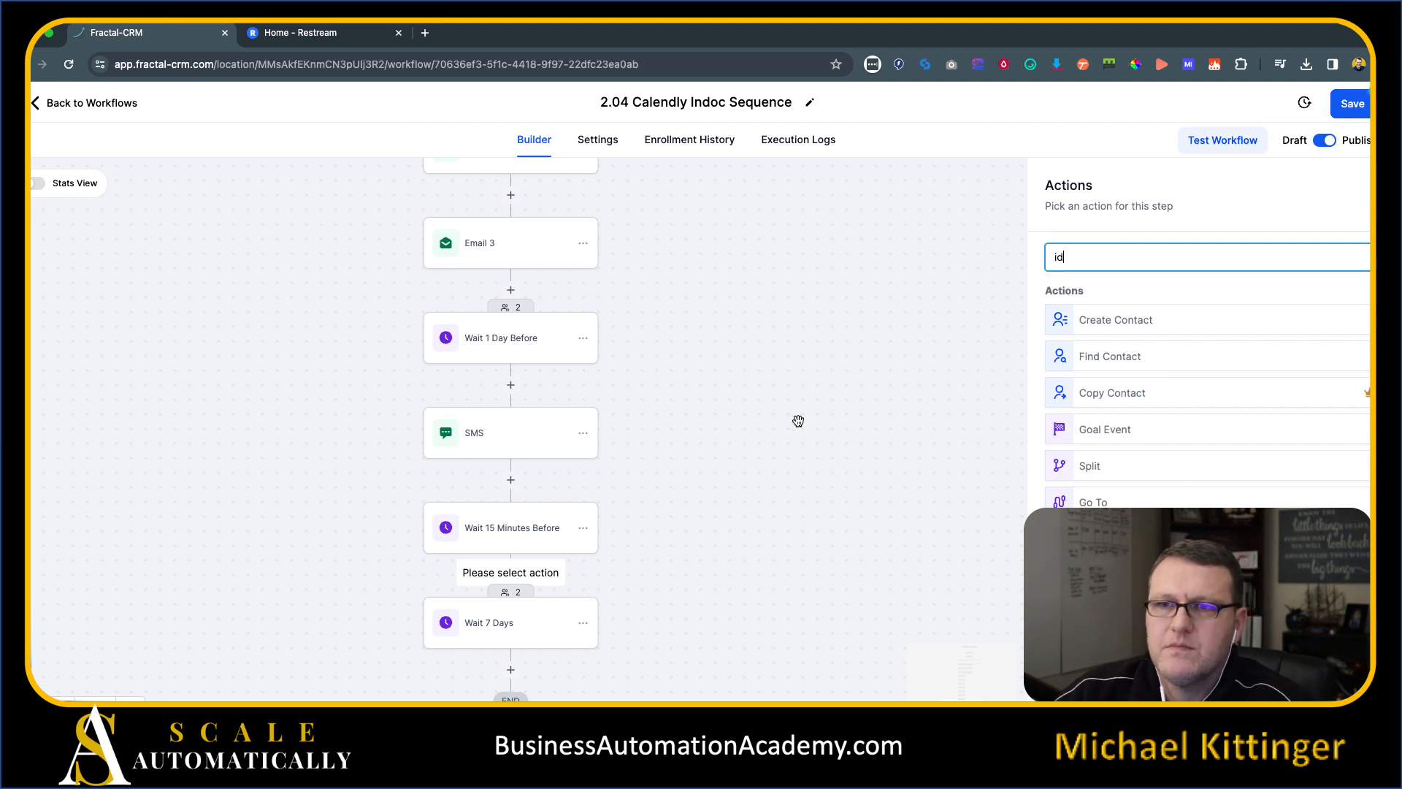
click(1101, 357)
double_click(858, 304)
text(Did Contacct Confirm The Appt?)
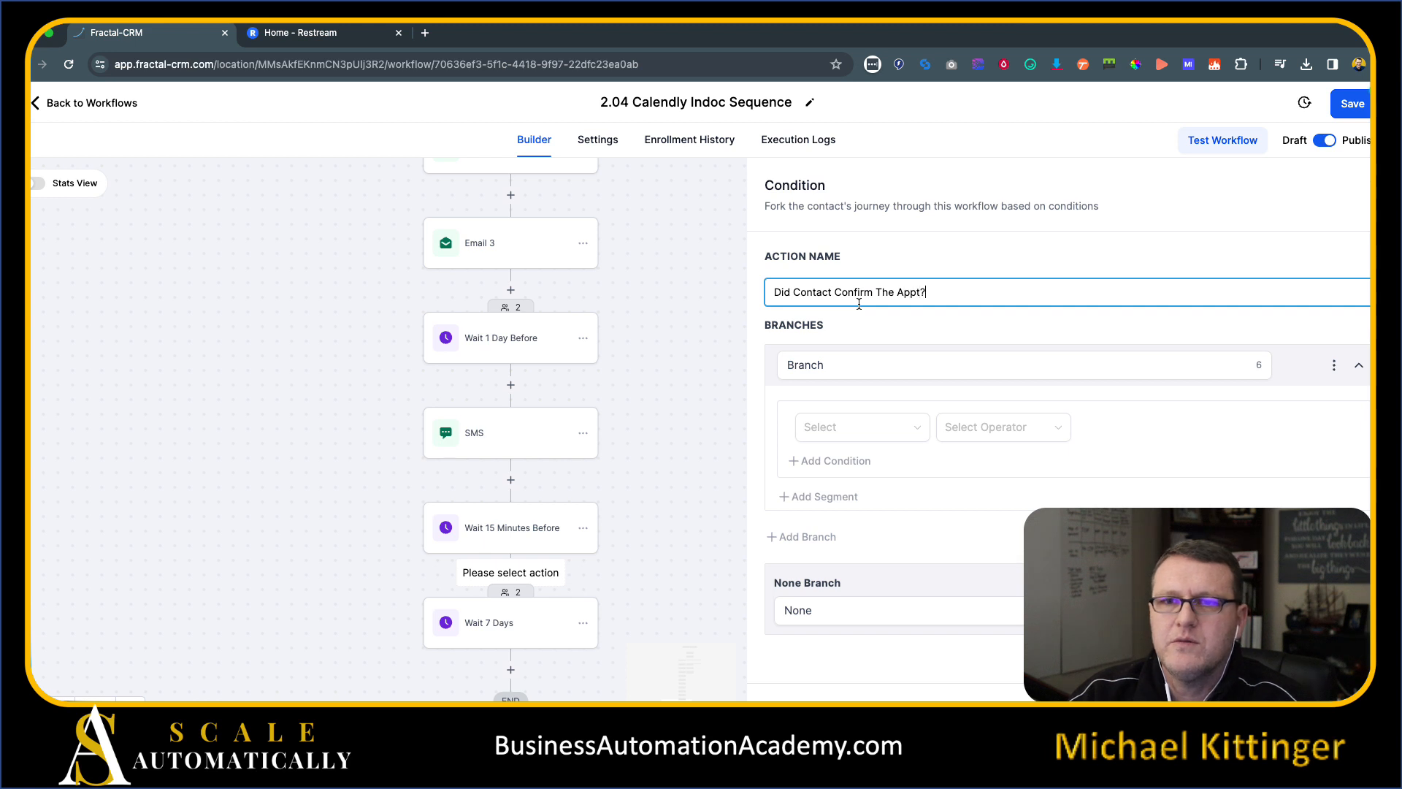
- Name the condition's branch "Yes" and base it on the contact's Tags with the operator Includes
key(Tab)
text(Yes)
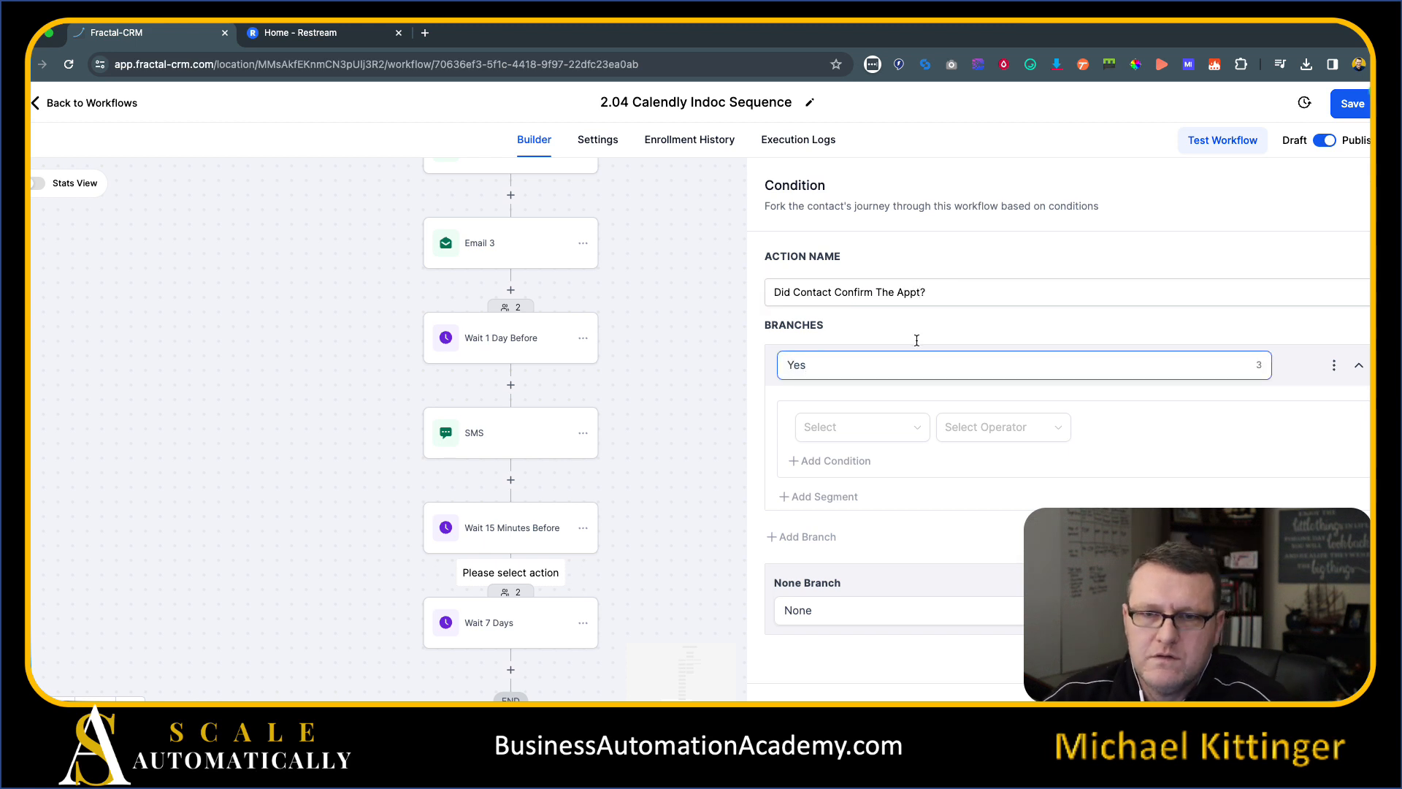
click(901, 437)
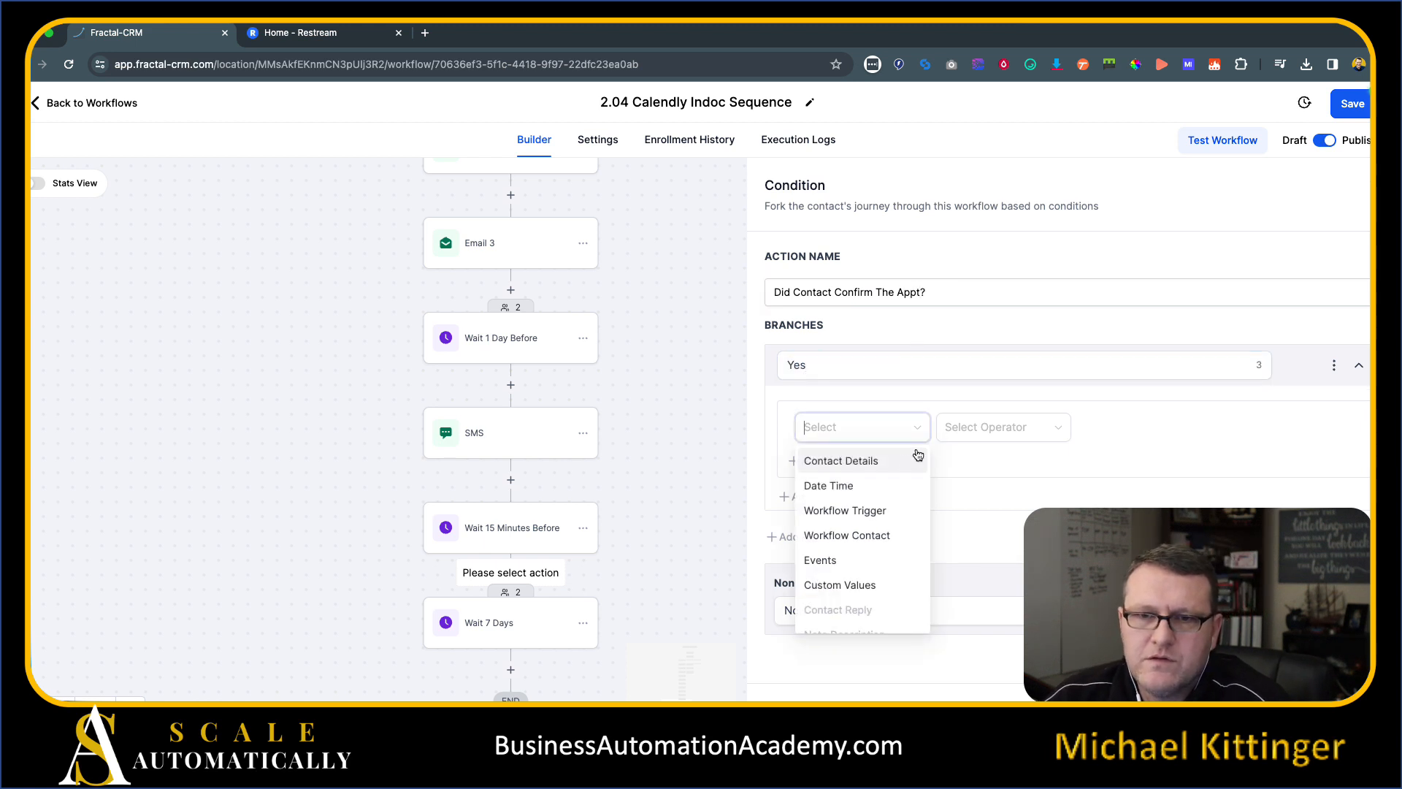
click(904, 468)
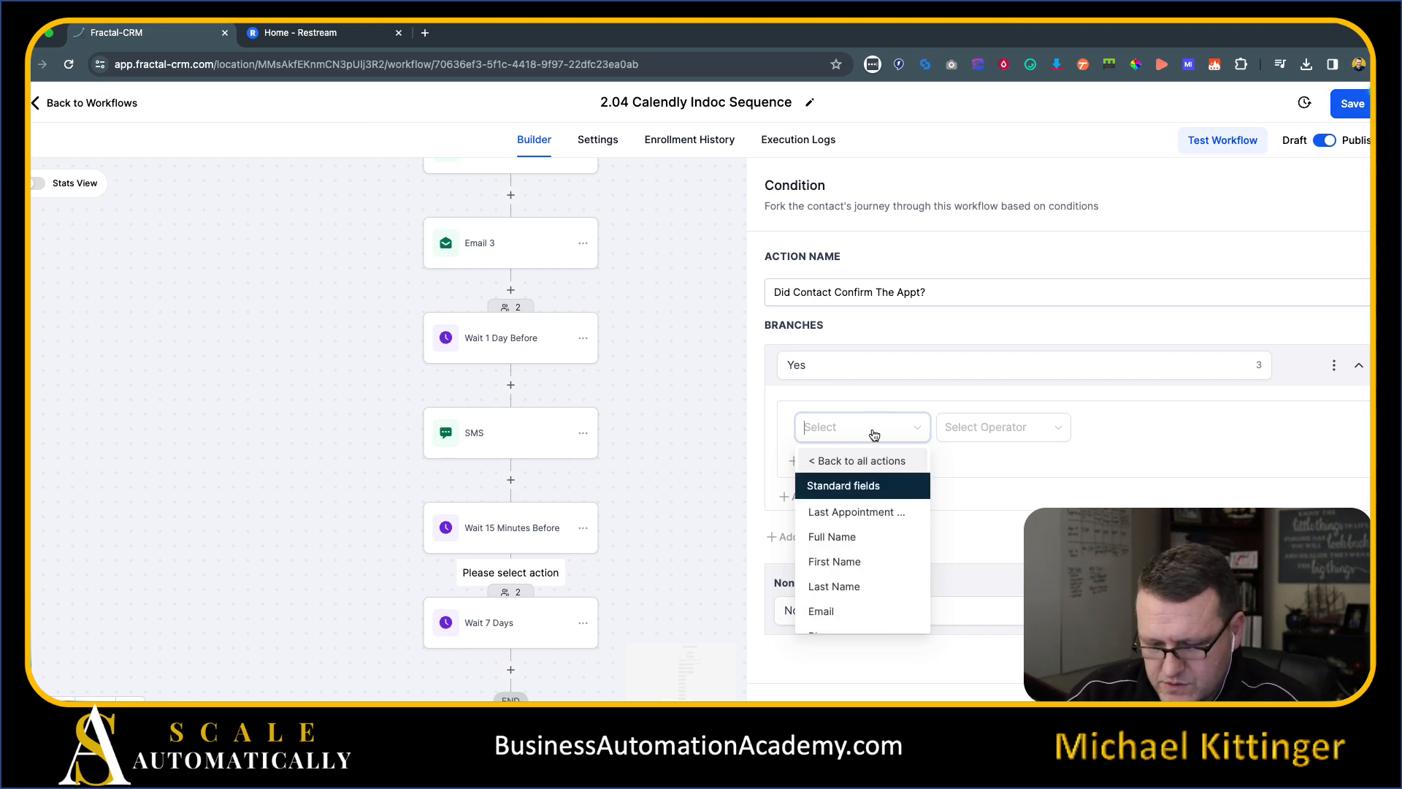
text(tag)
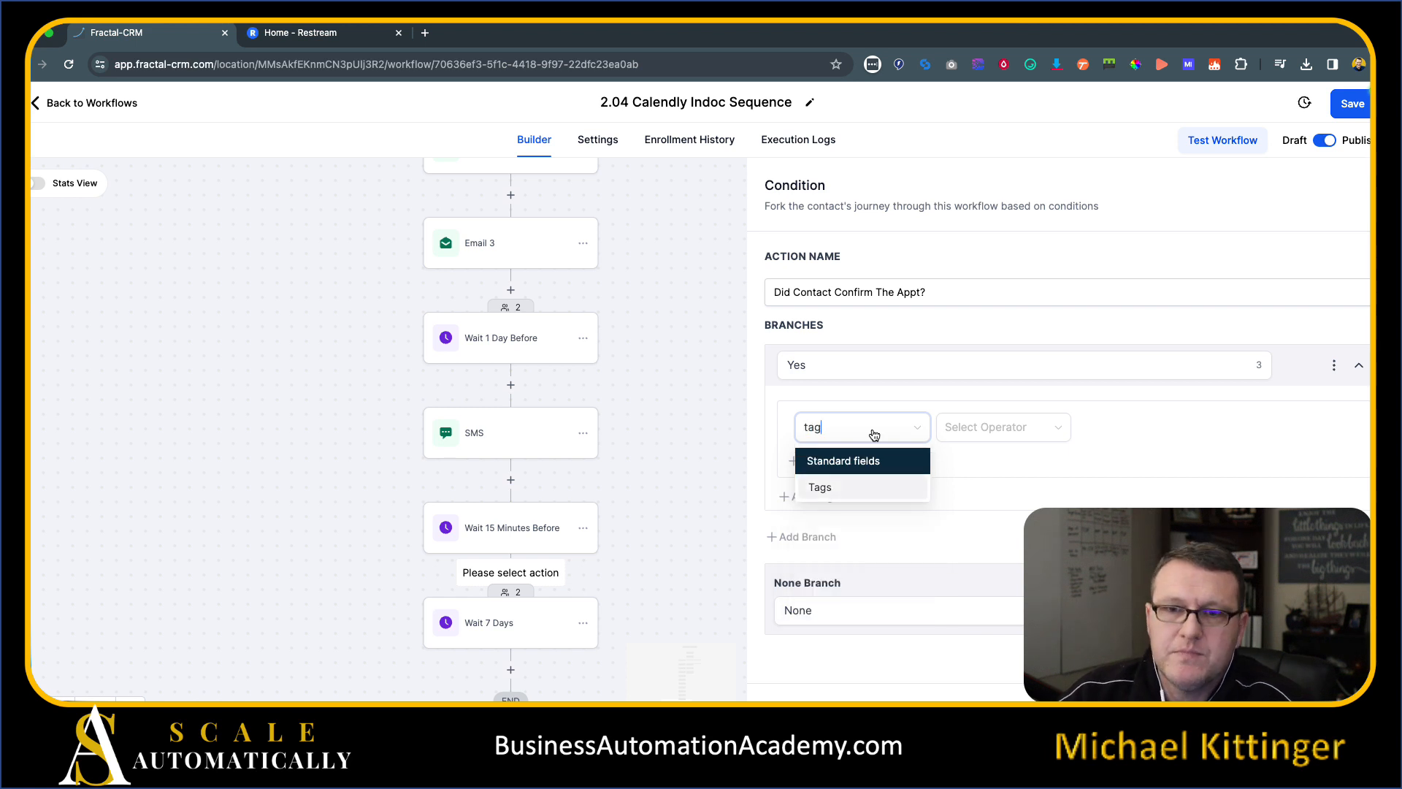
click(878, 483)
click(1002, 432)
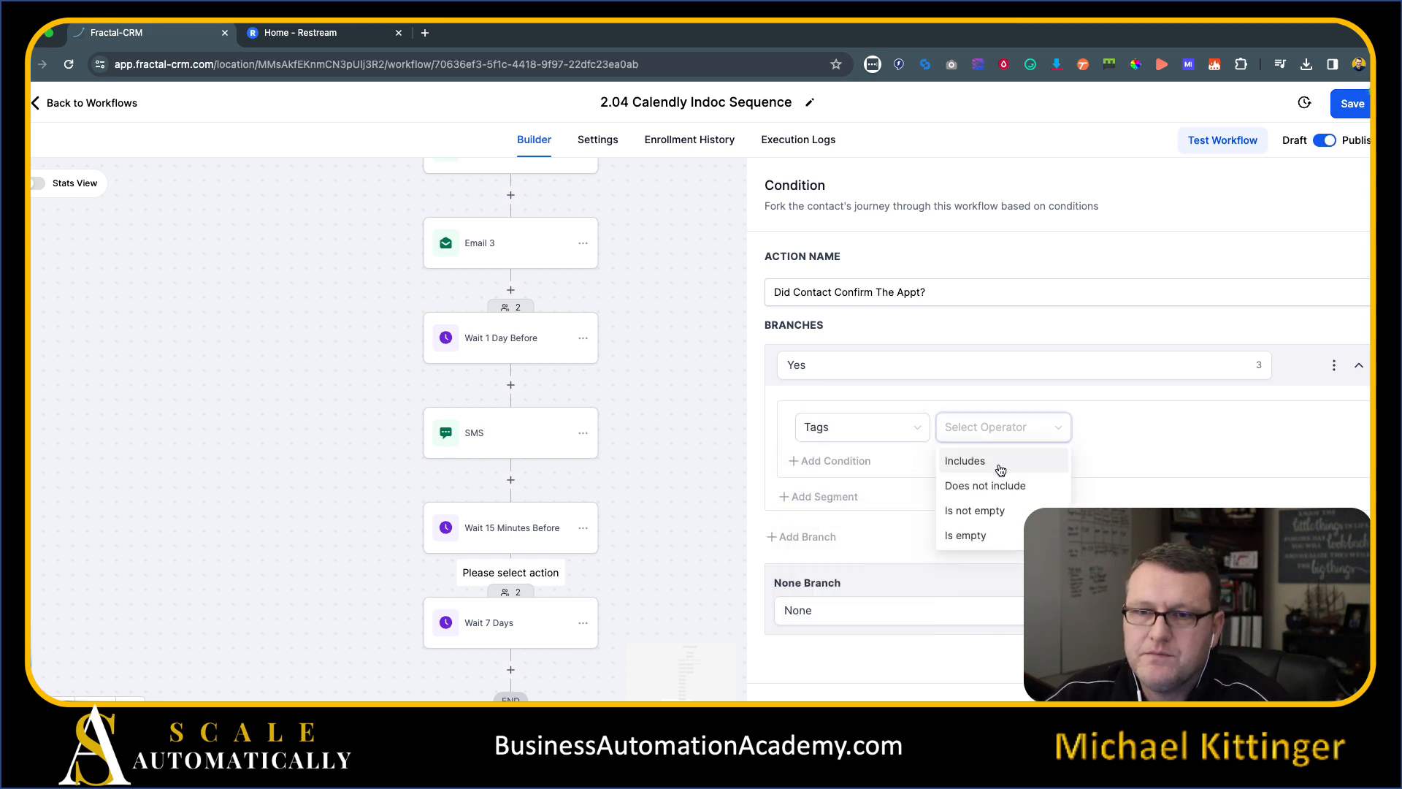
click(959, 464)
- Try to enter "Confirmed Appt" as the tag value of the Yes branch's condition
click(1135, 437)
text(Co)
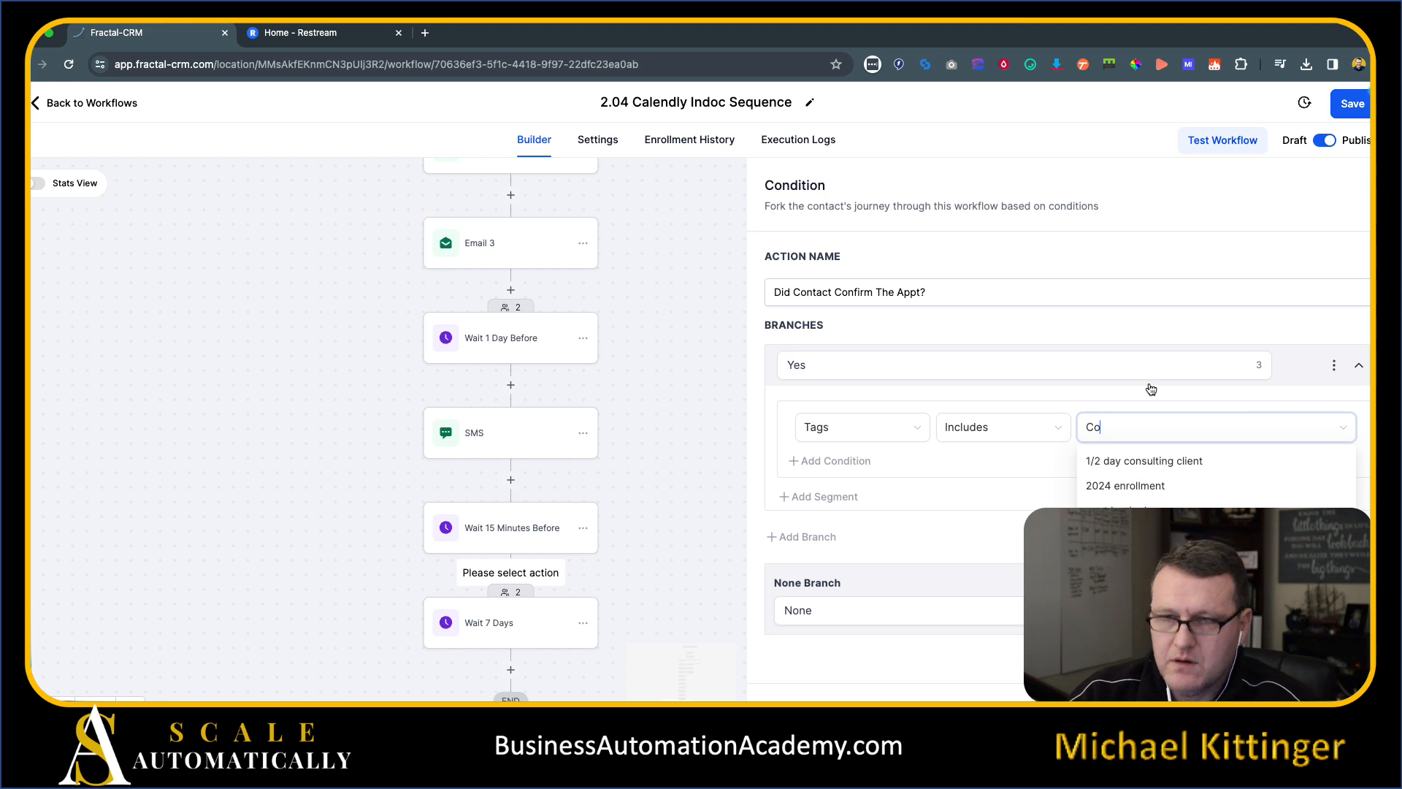
text(nfirmed Appt)
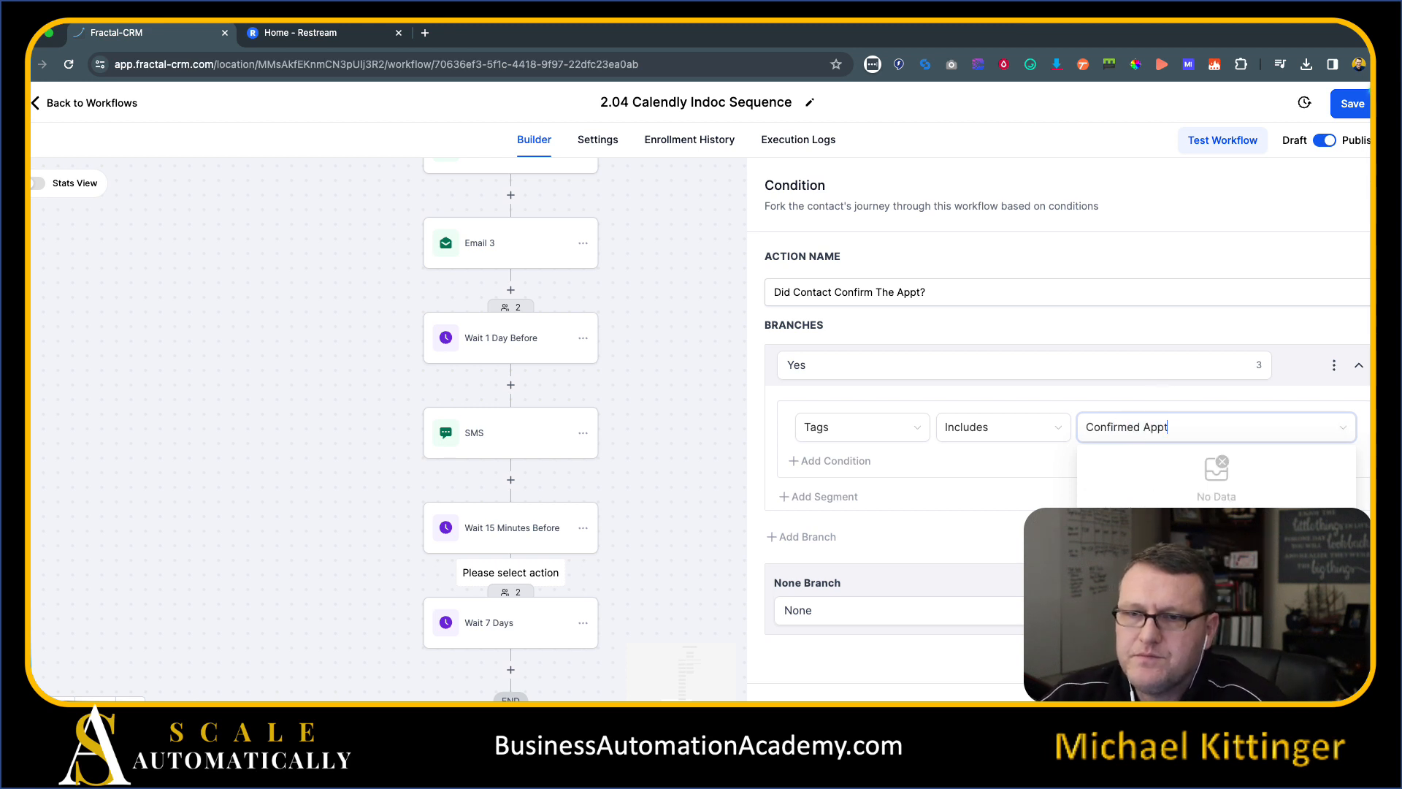
click(1190, 411)
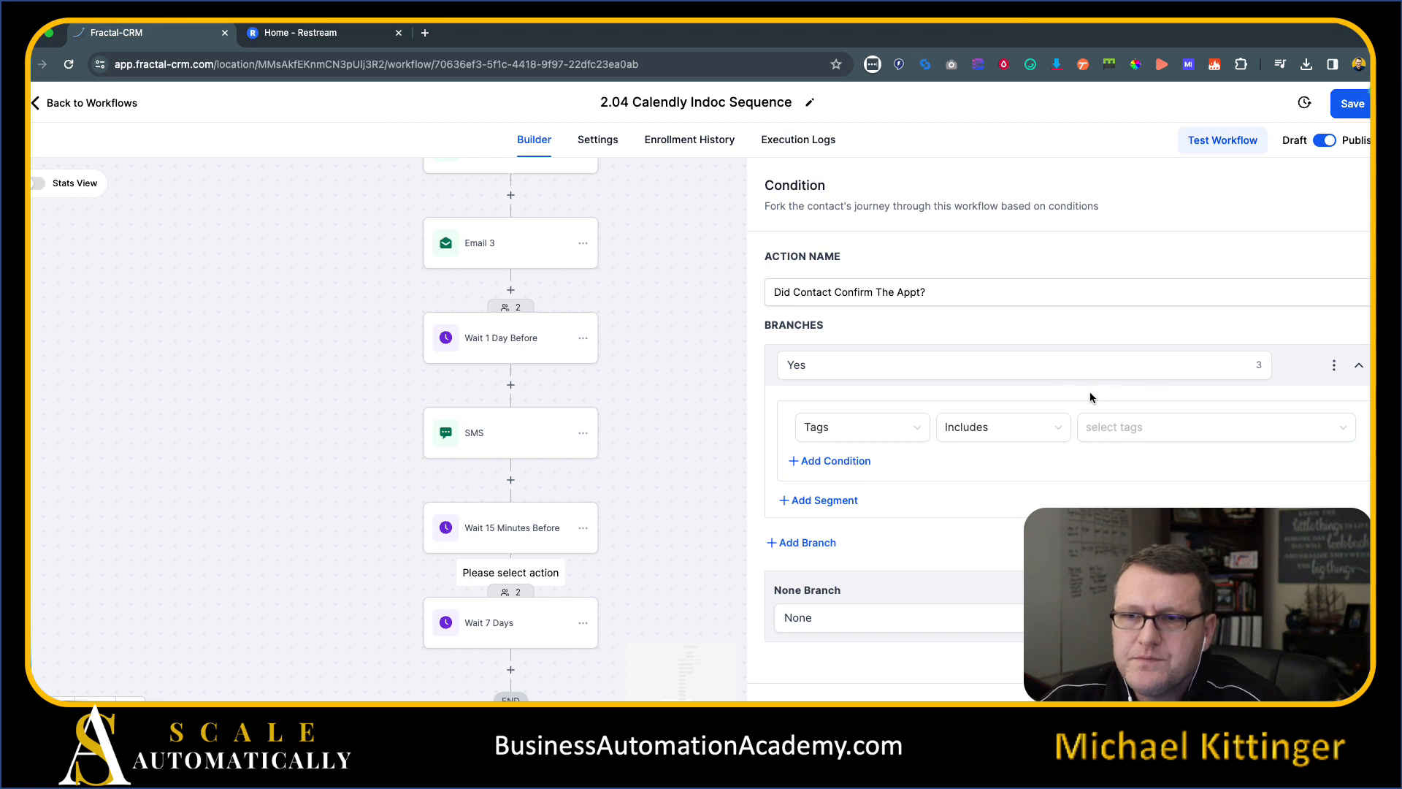
- Find and select the existing tag "confirmed appt" as the value of the Yes branch's Tags condition
click(1138, 437)
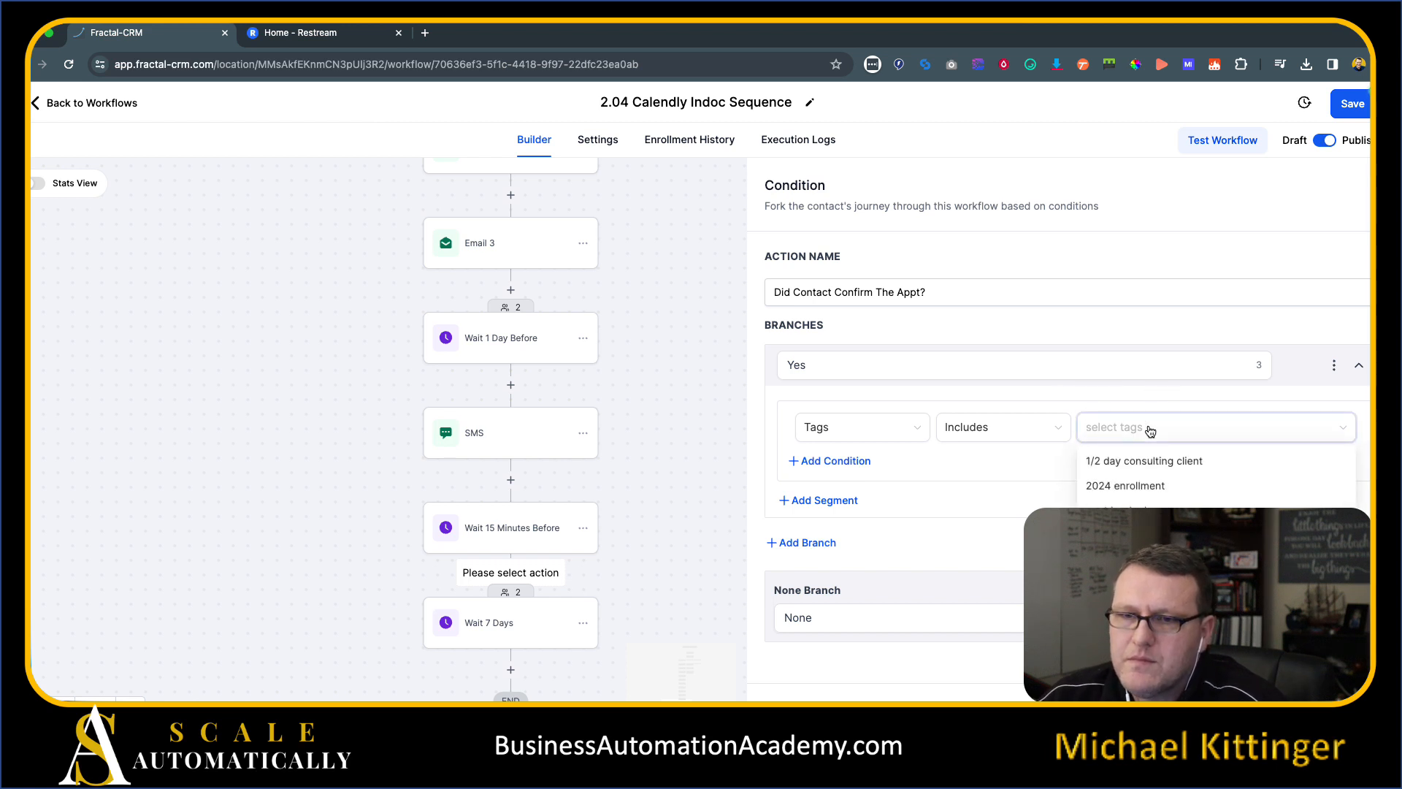
text(Connf)
key(BackSpace)
text(firm)
click(1166, 462)
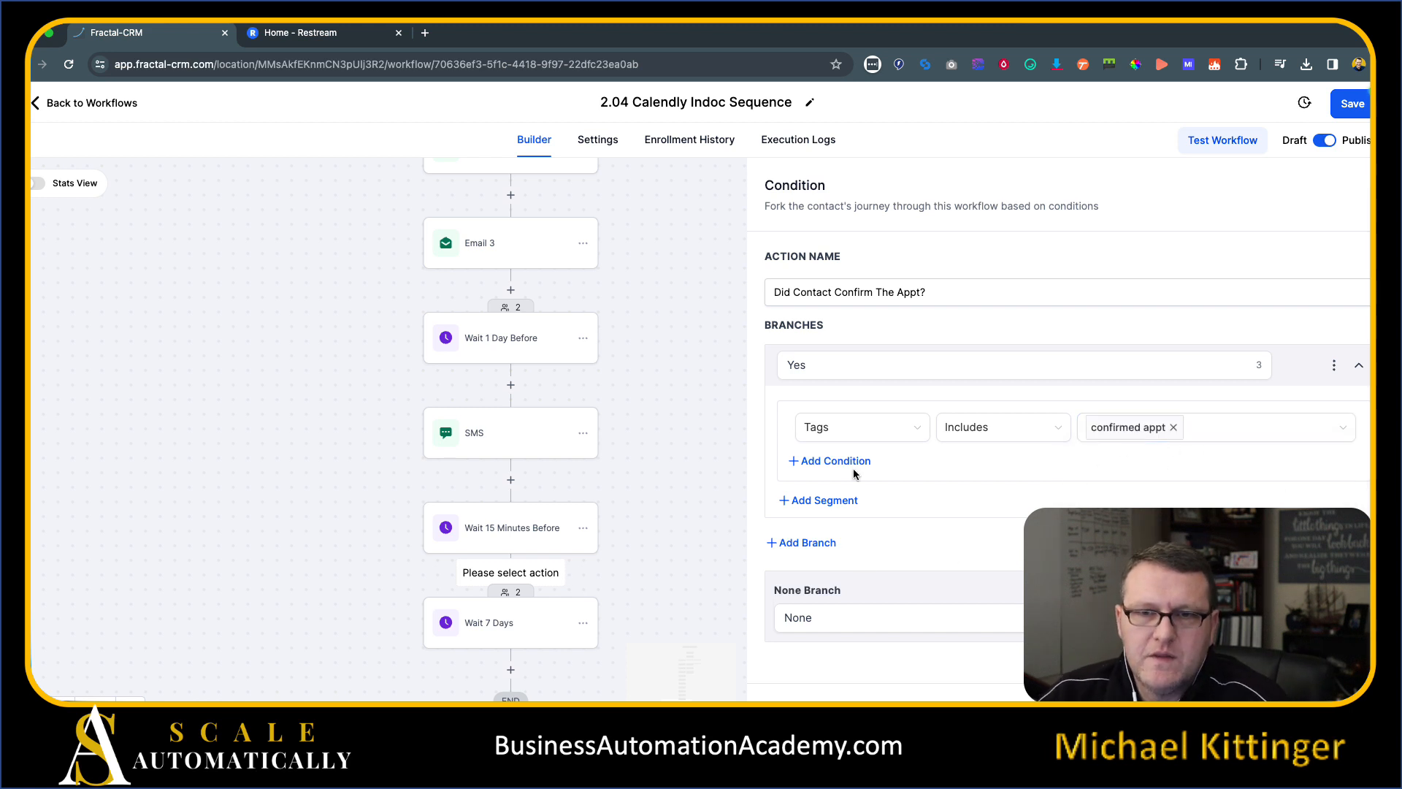
- Rename the None branch to "No" and save the condition
drag(799, 619, 831, 619)
key(BackSpace)
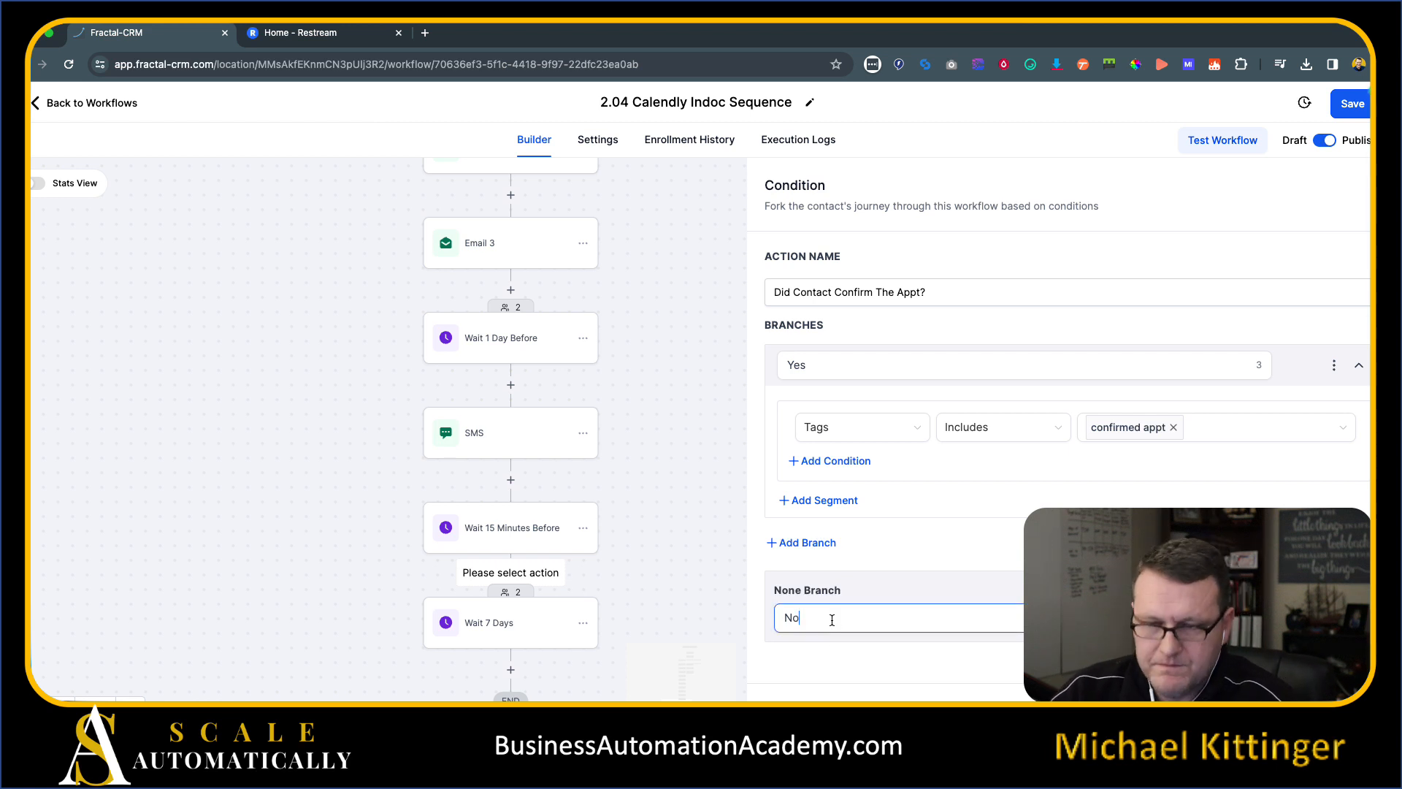
click(672, 463)
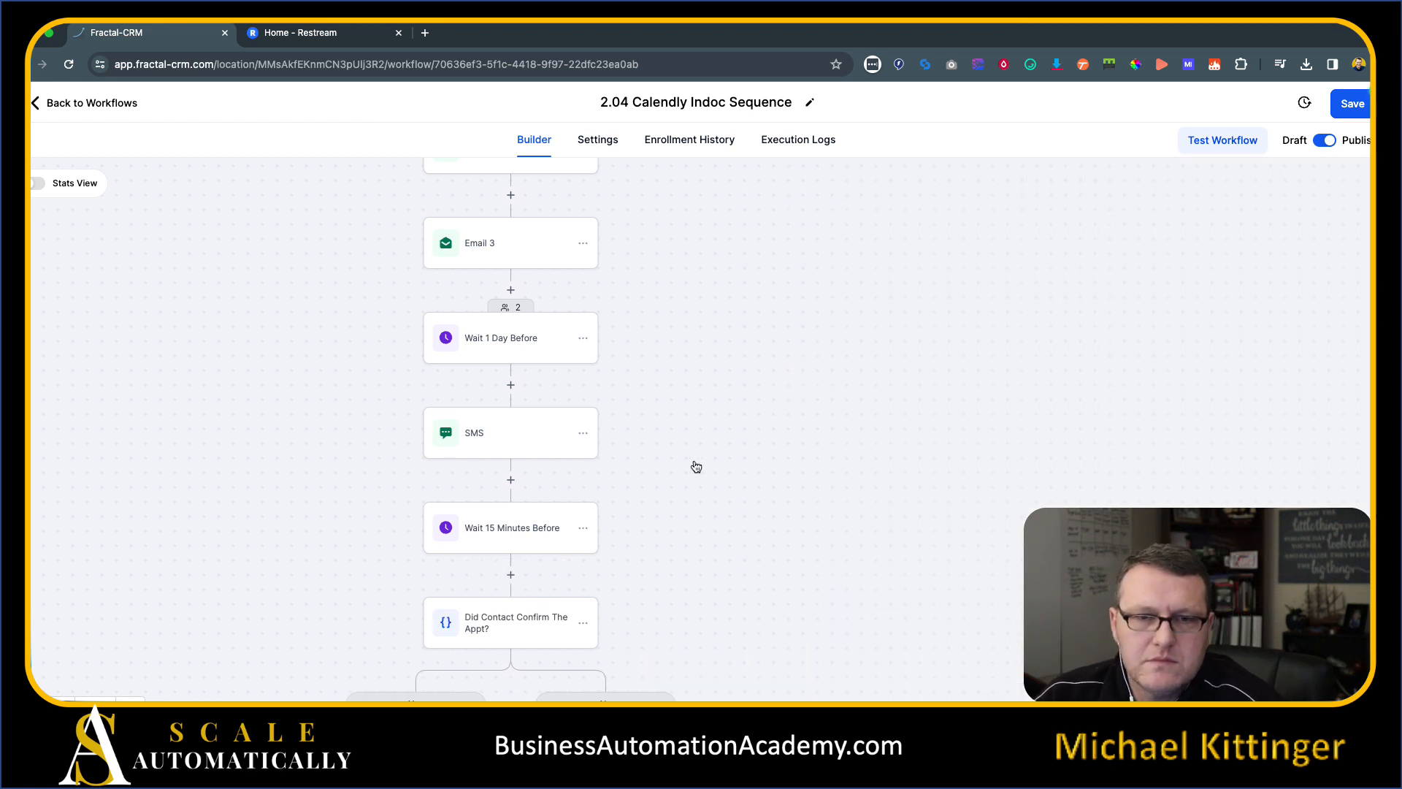
- Add a Send Internal Notification action at the start of the Yes branch, with type SMS and Assigned User as recipient
scroll(749, 453, down, 5)
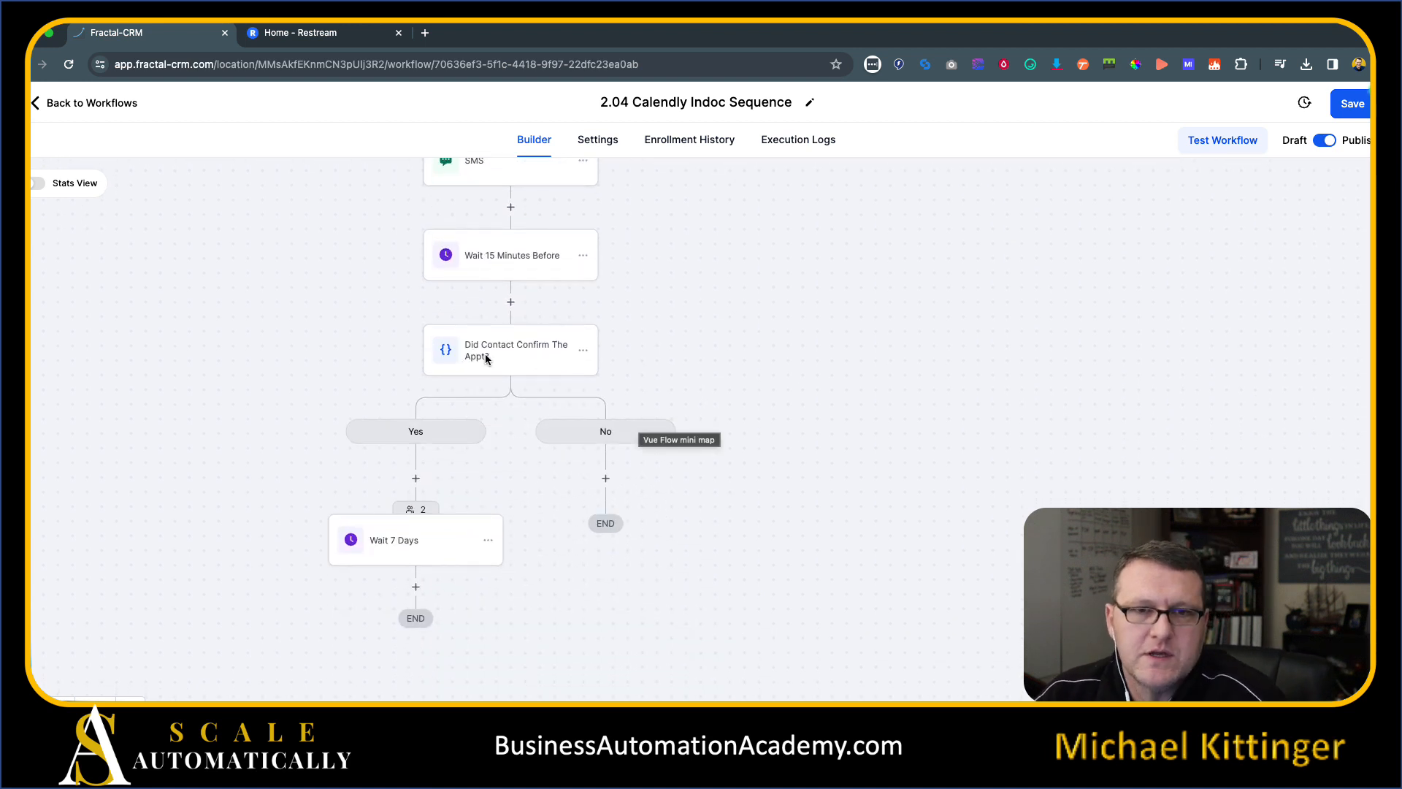
click(415, 478)
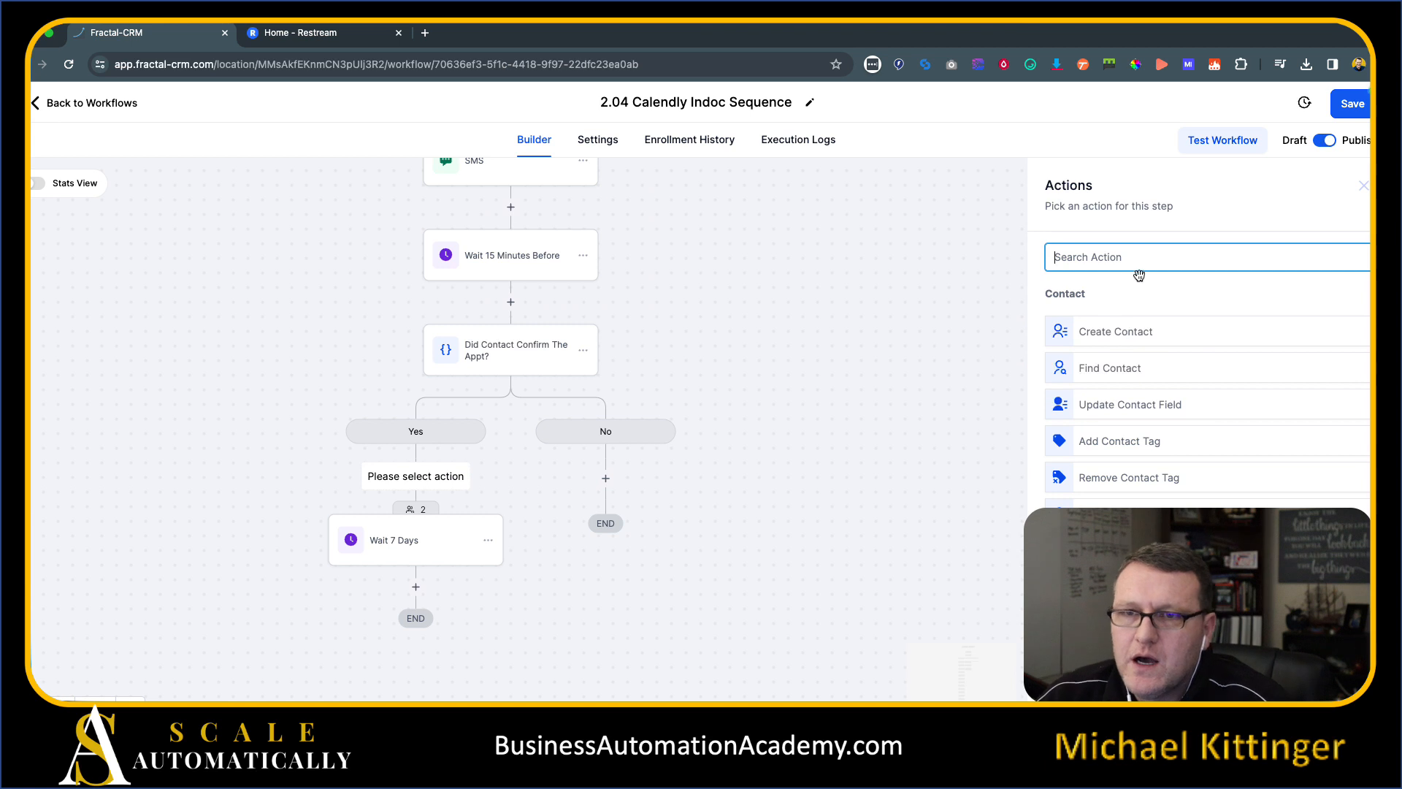
text(notif)
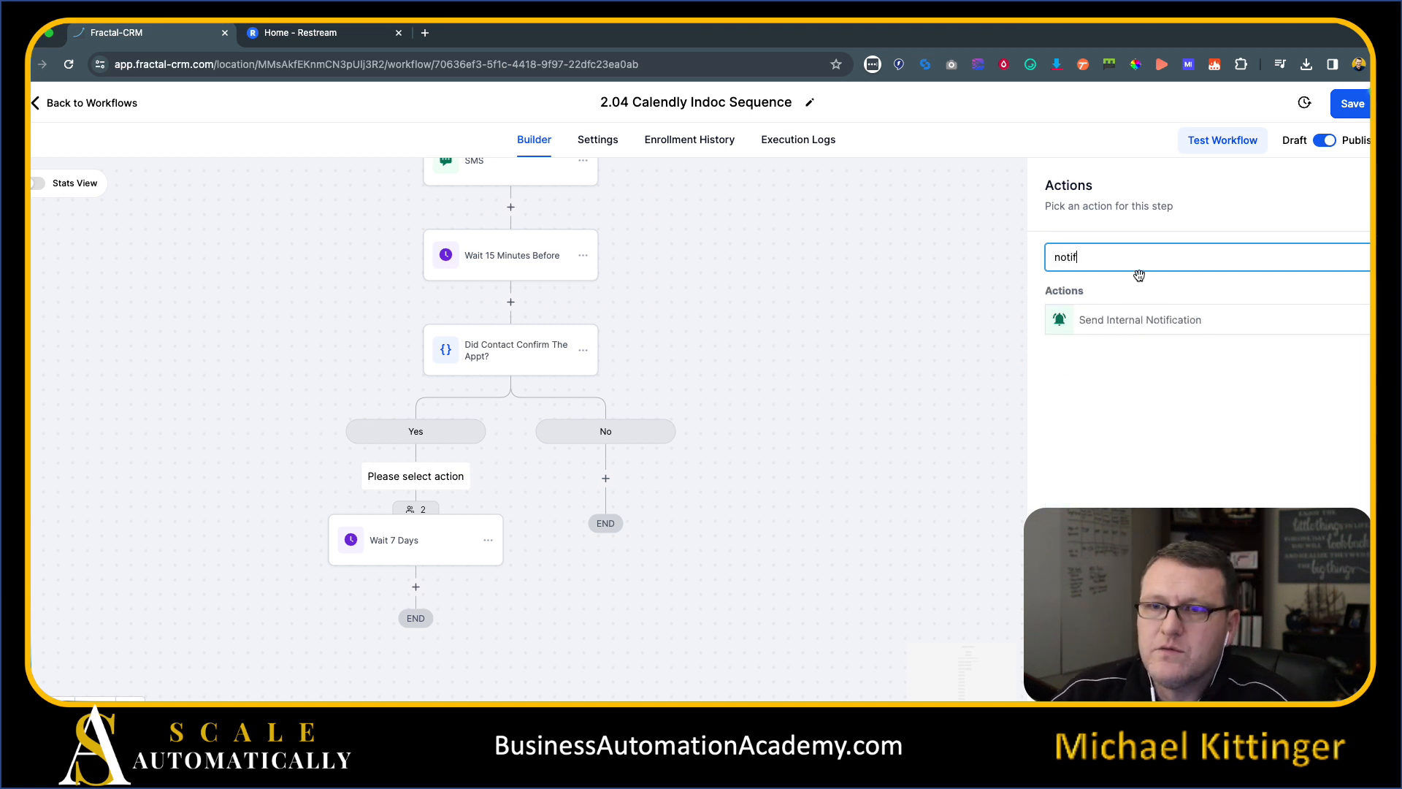
click(1103, 330)
click(1074, 357)
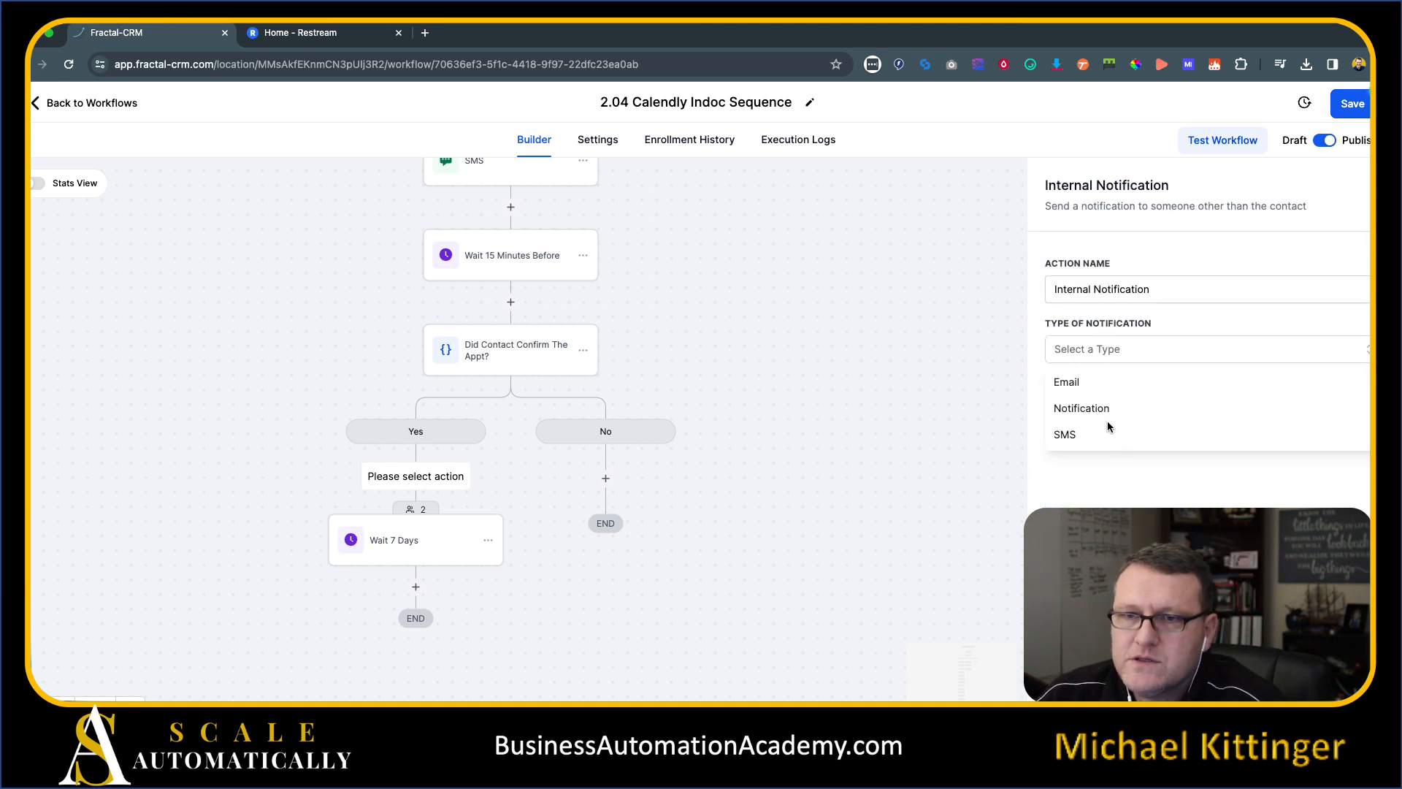
click(1106, 432)
click(1115, 416)
click(1109, 471)
scroll(1137, 467, down, 3)
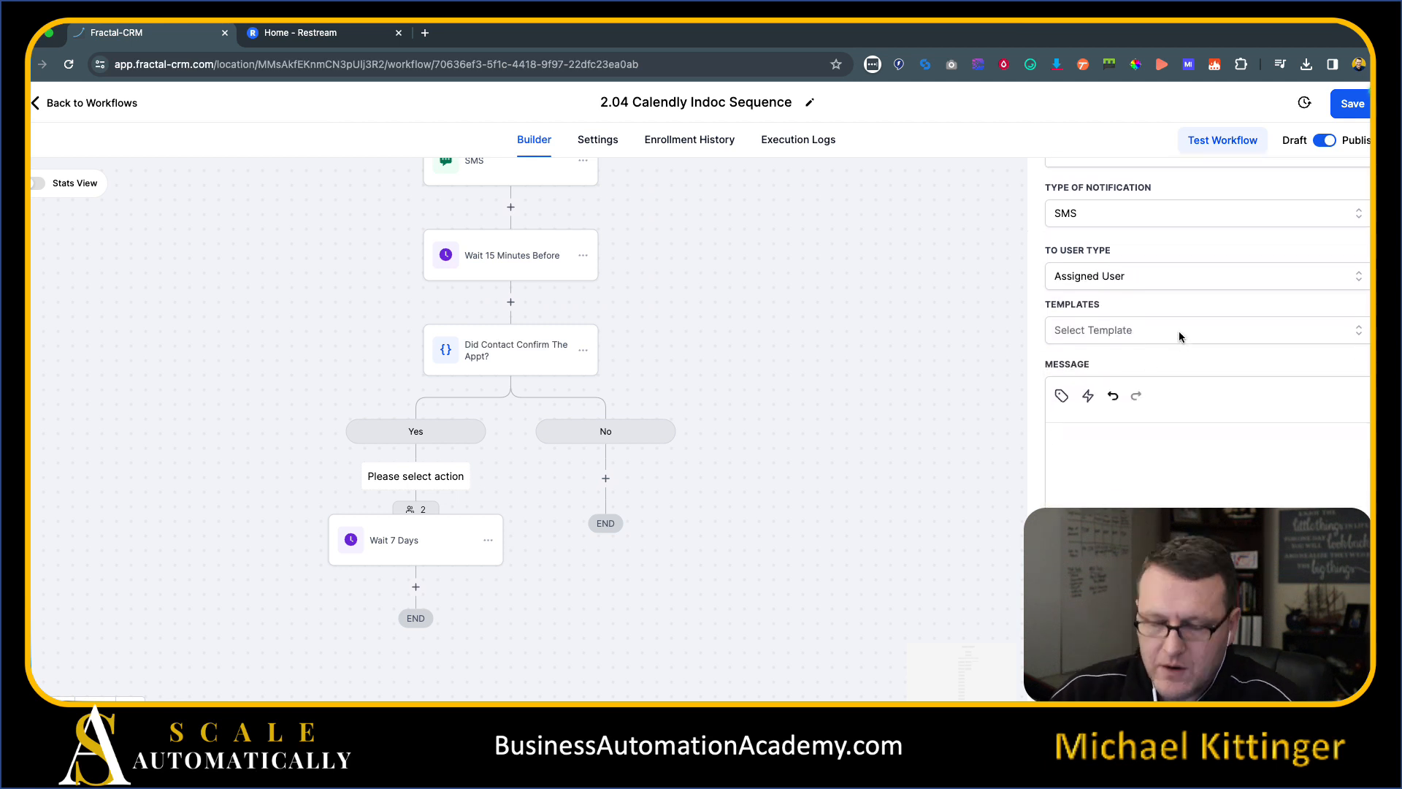
- Write the notification message "Your appointment with {{contact.name}} ({{contact.phone}}) is in 15 minutes. They did respond and confirm the appt."
text(our appoin)
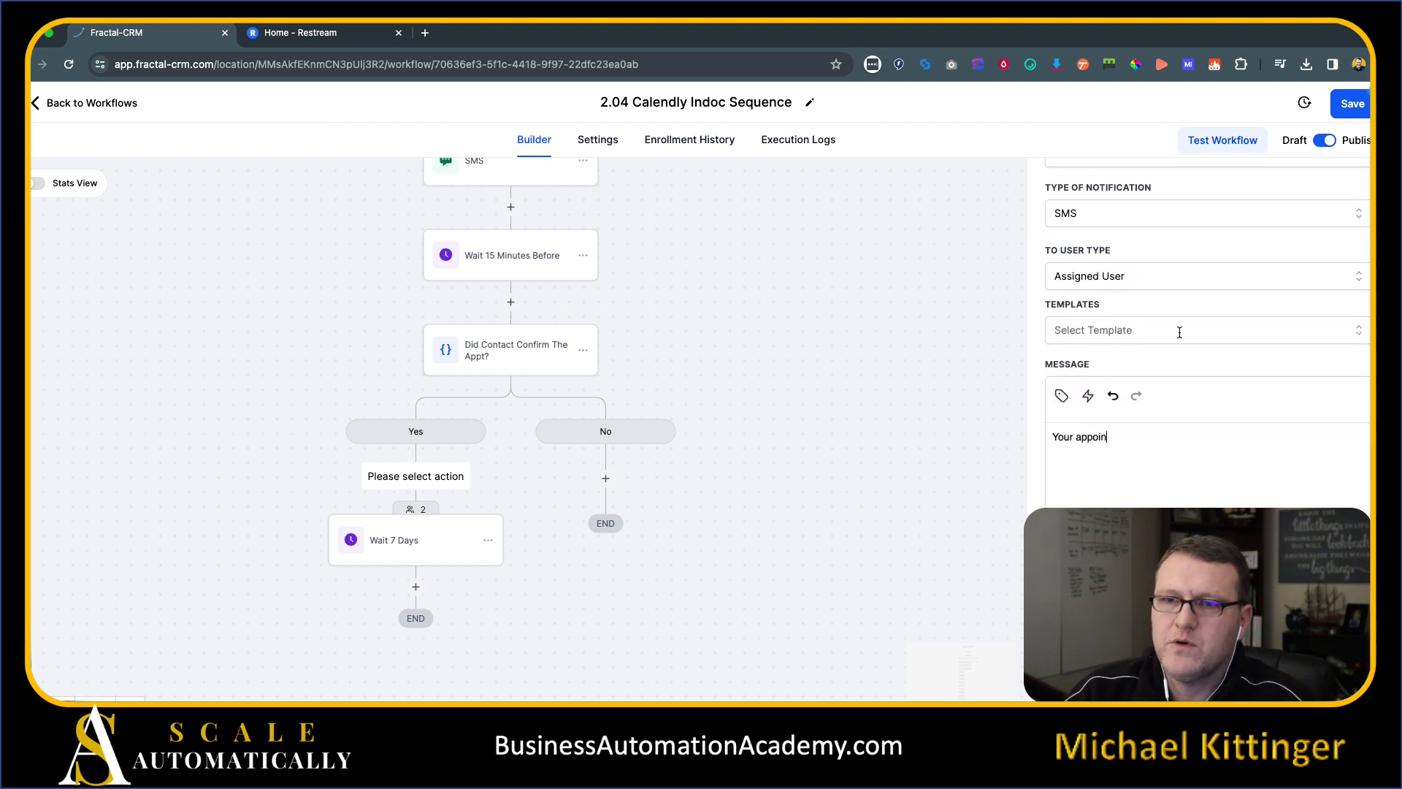
text(tment with {{cont)
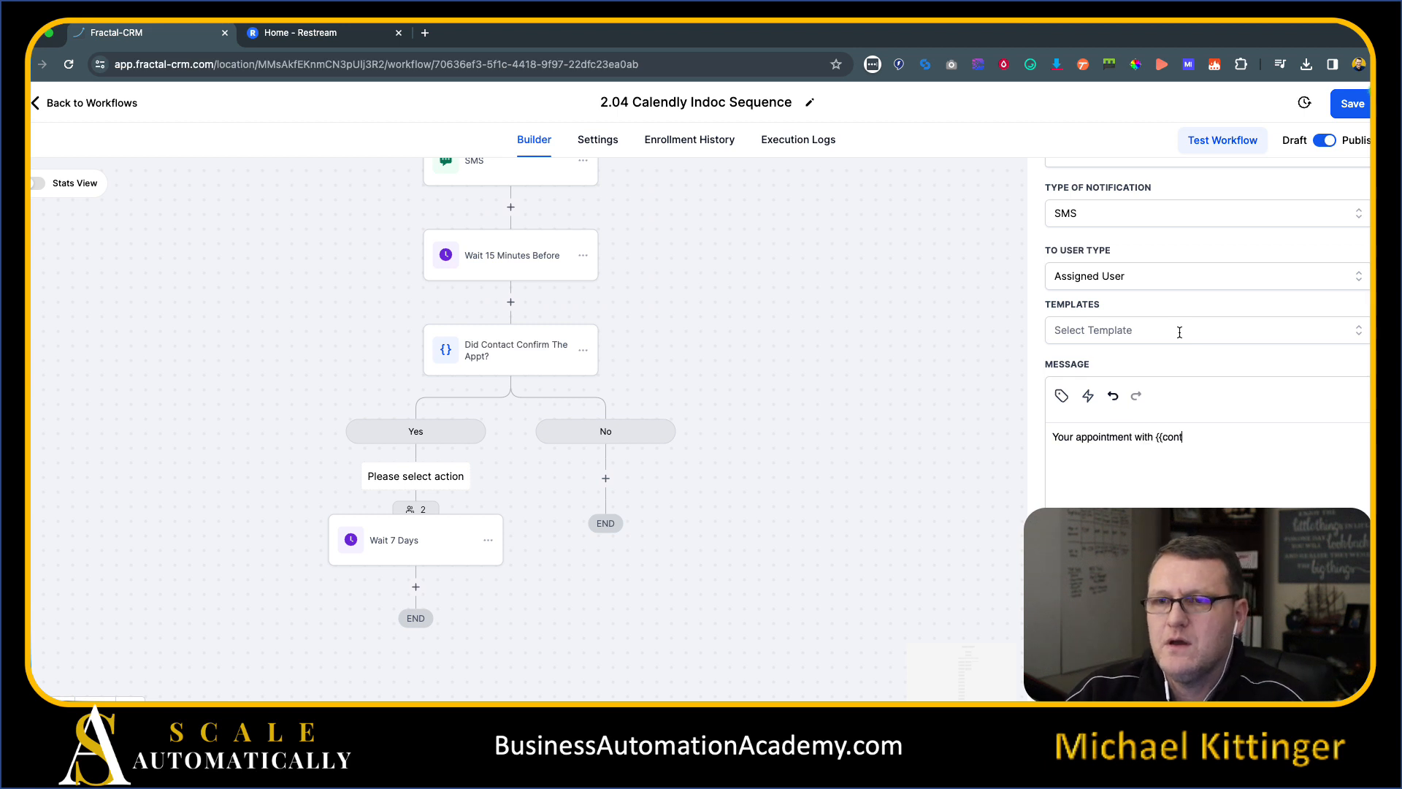
text(act.name)
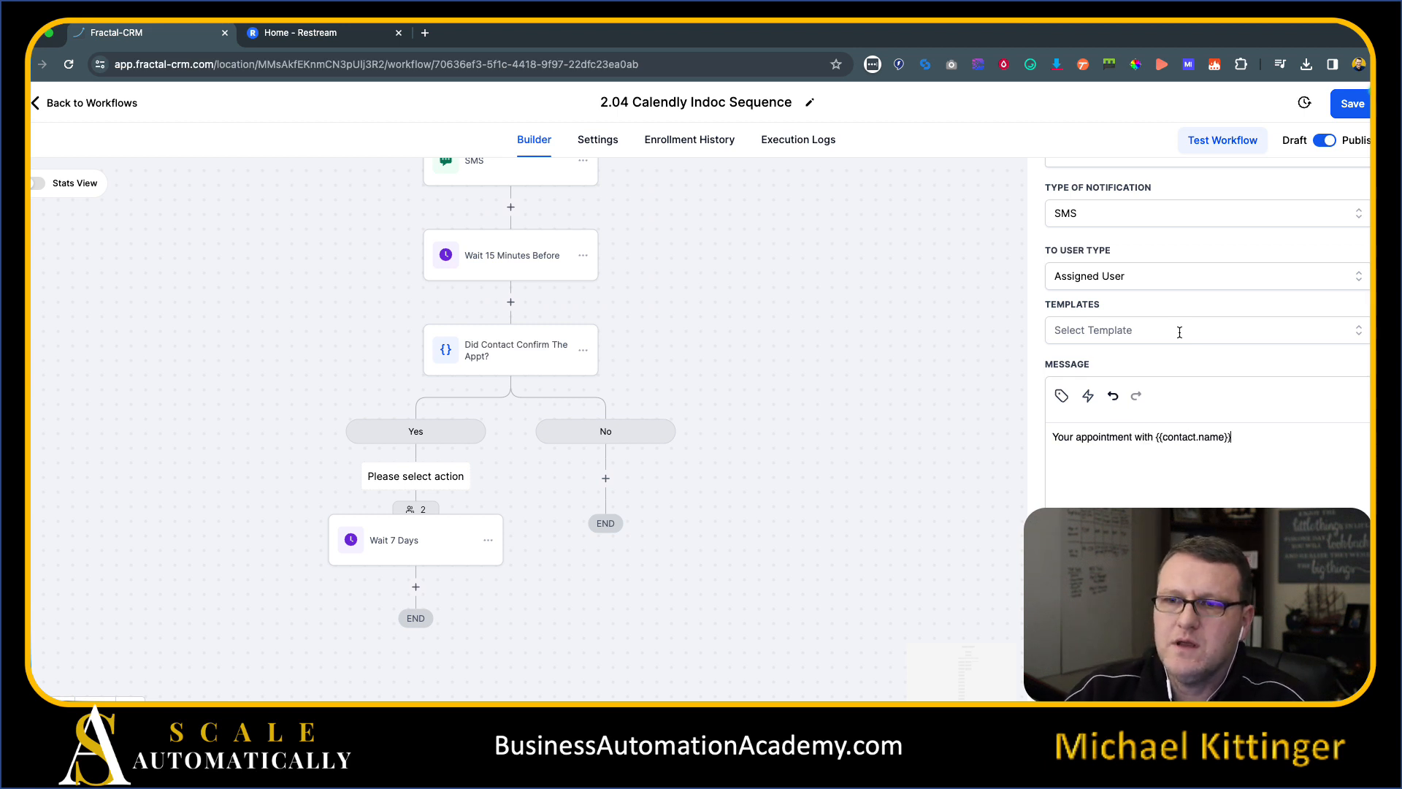
text(}} is in 15 minutes. They)
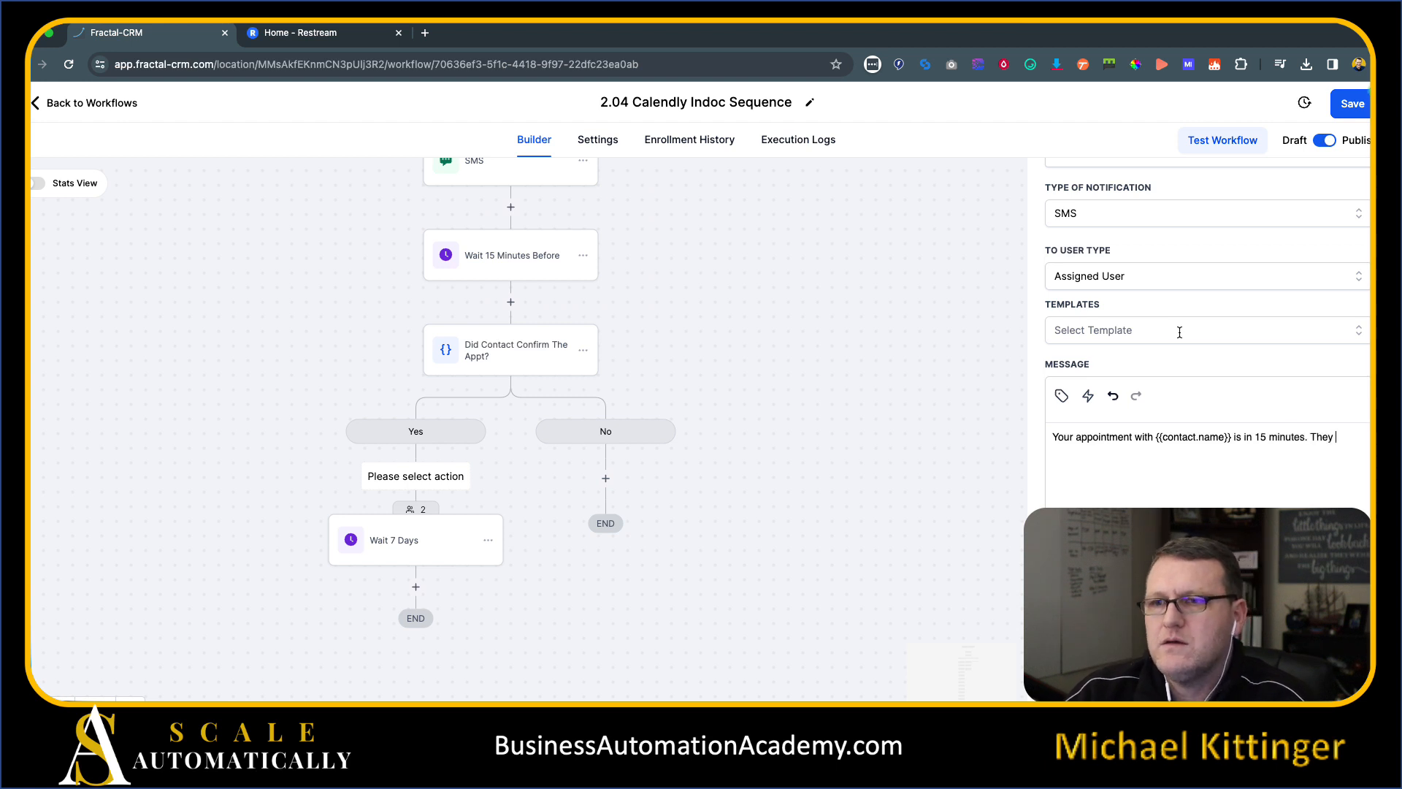
text( did respond and conf)
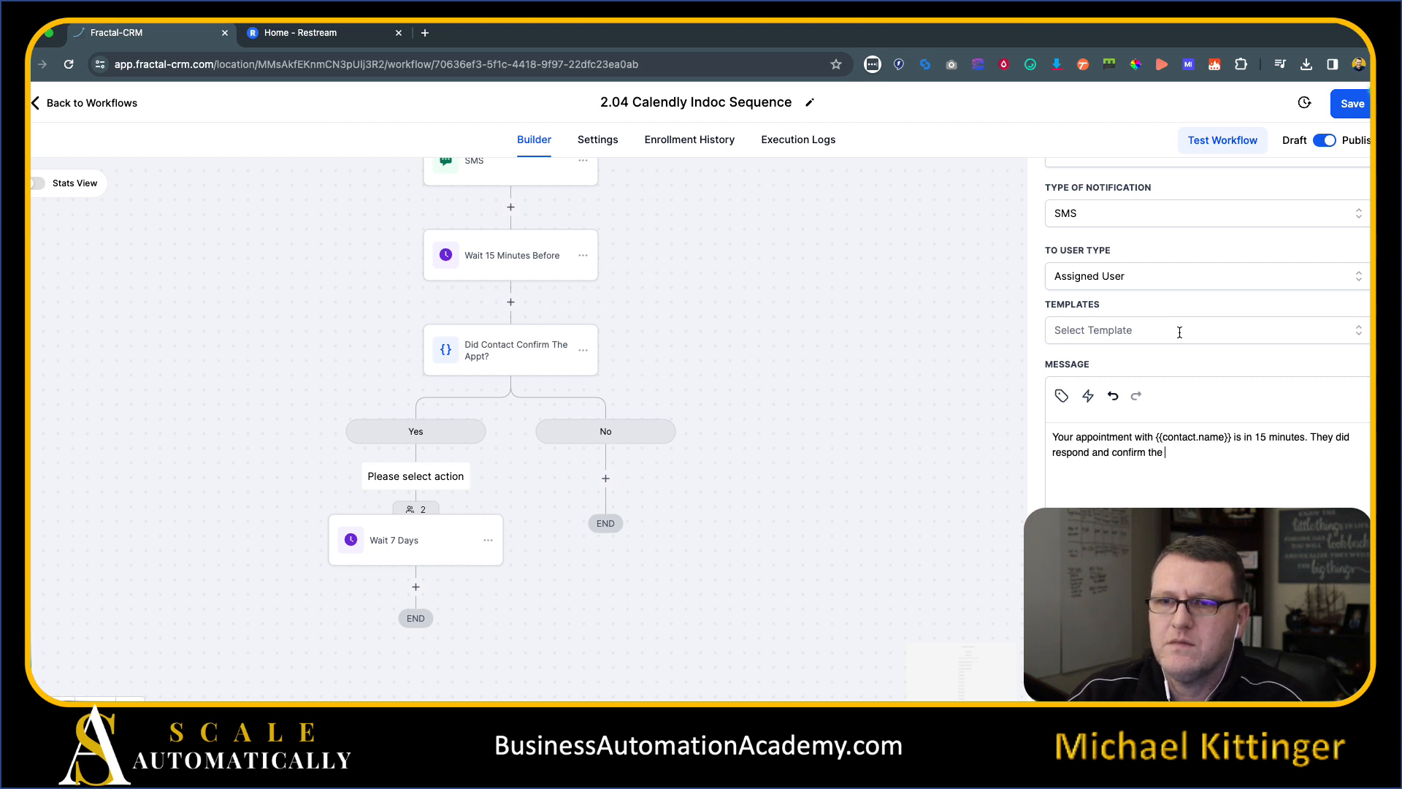
text(irm that the)
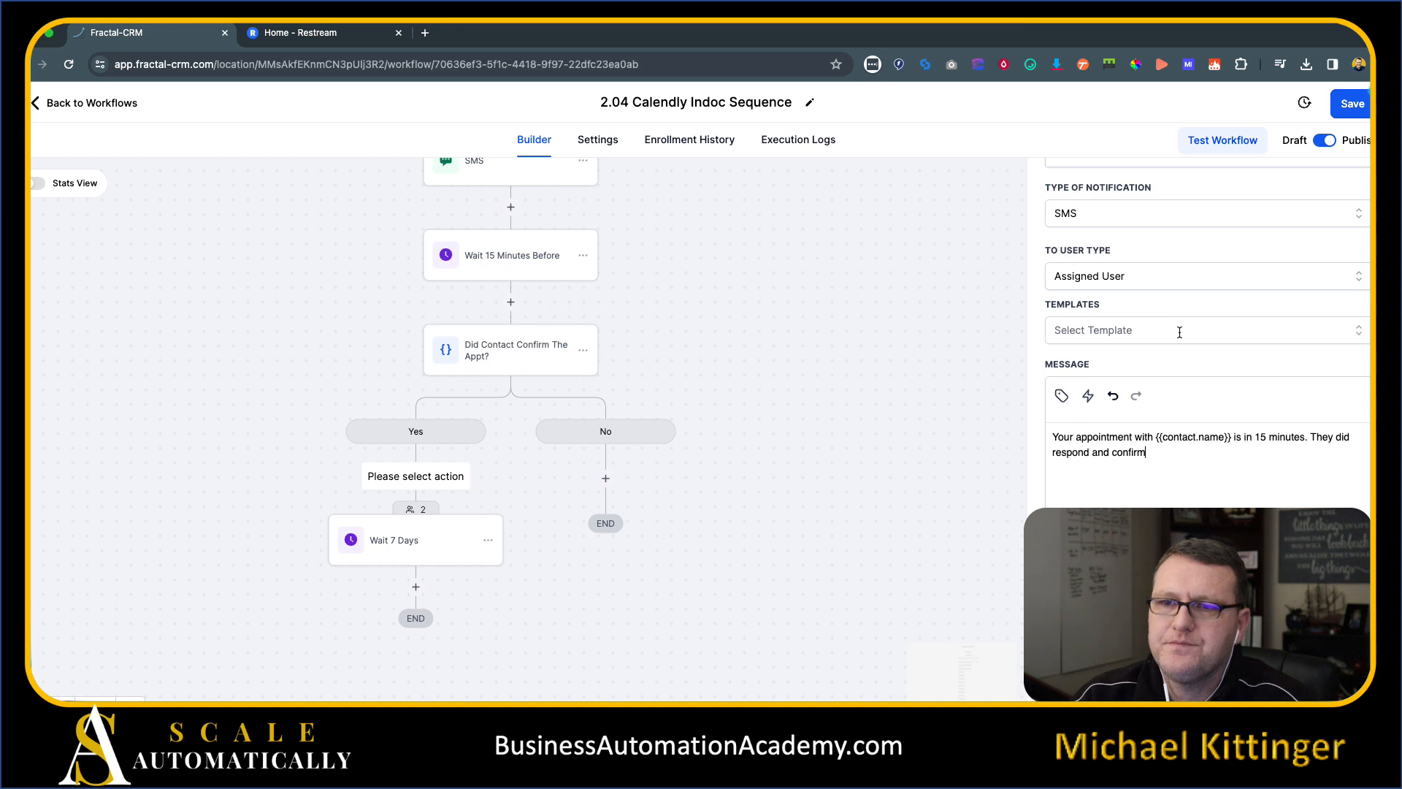
text(e appt.)
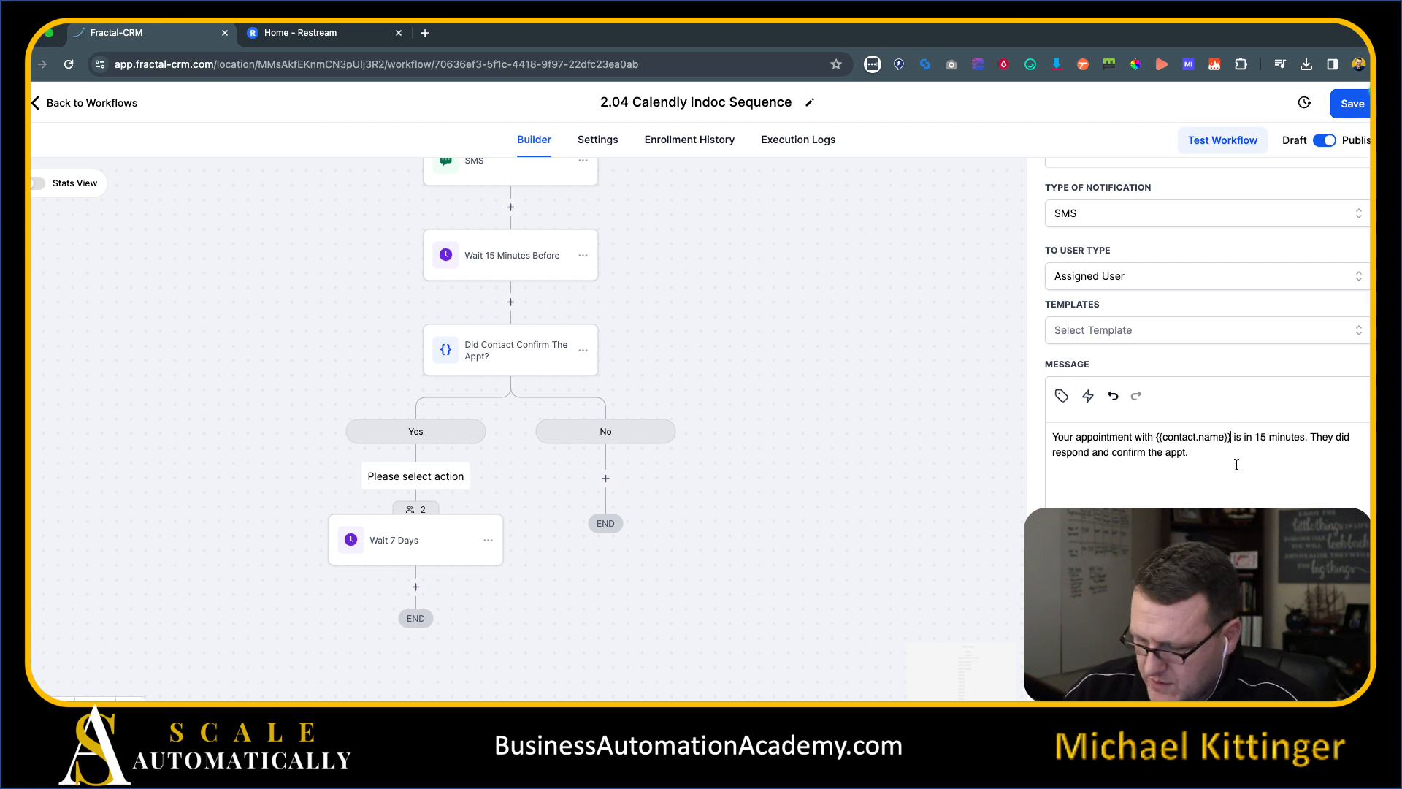
text(({{contact.phone}}) is in 15 minutes)
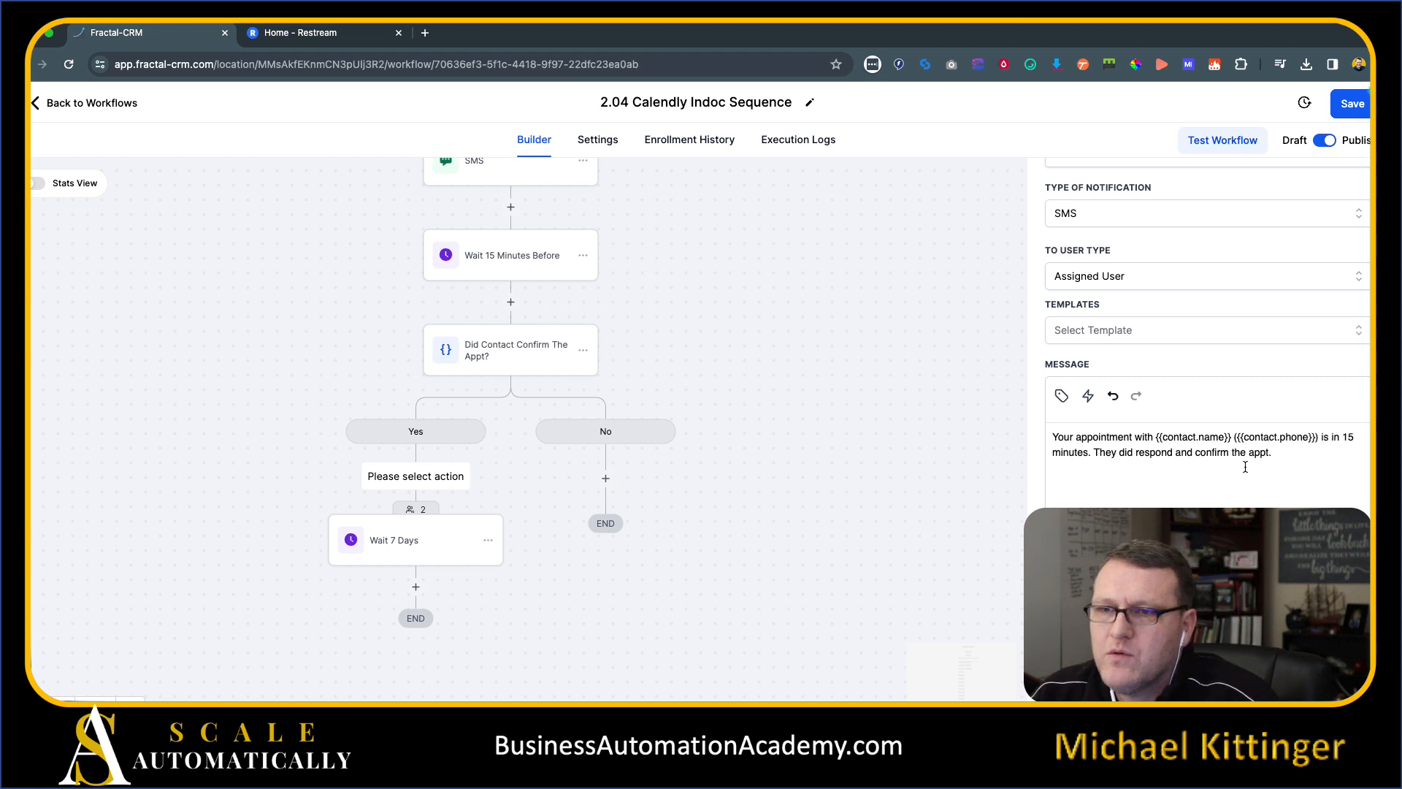
text(.)
- Copy the full text of the notification message for reuse and save the Yes branch's notification
drag(1291, 454, 1052, 436)
key(super+c)
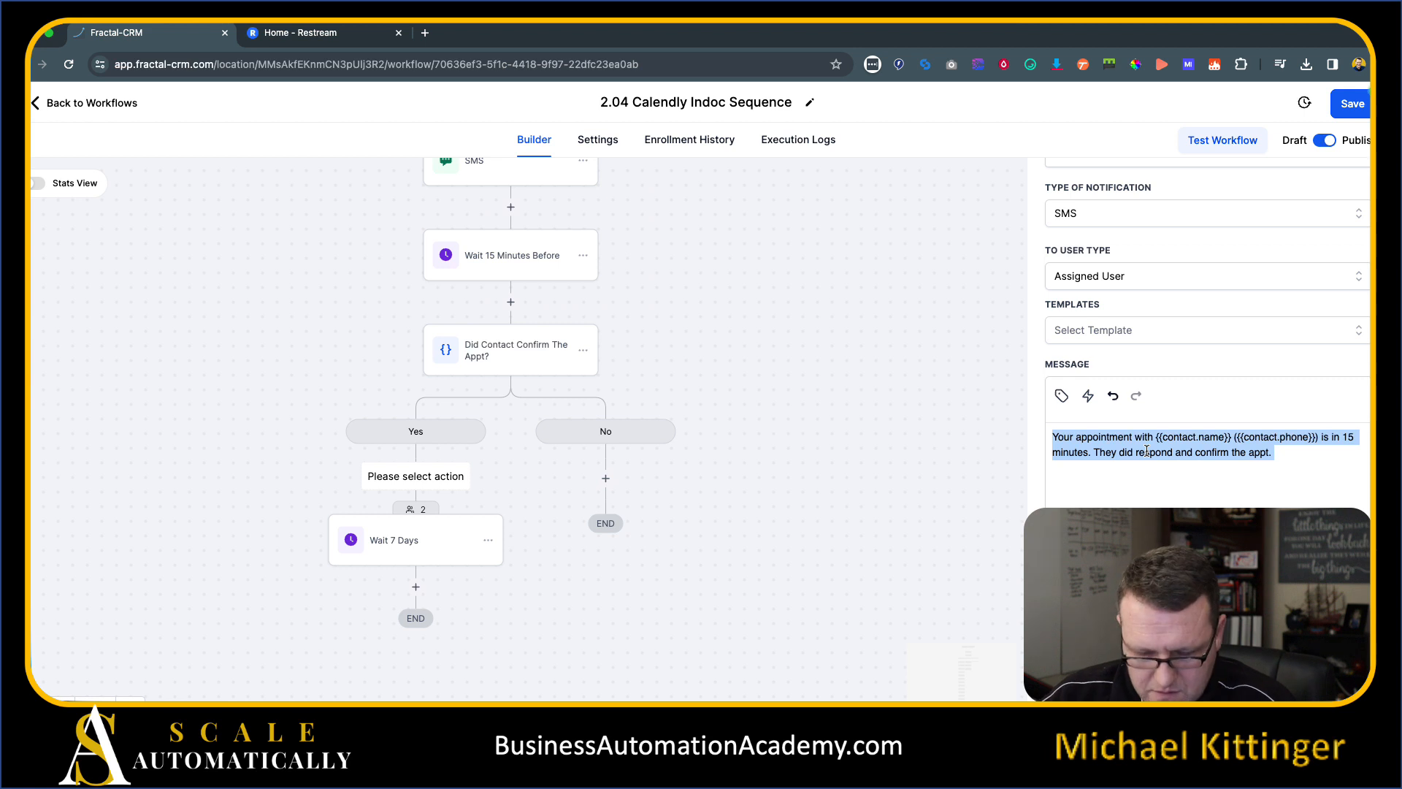
click(1310, 463)
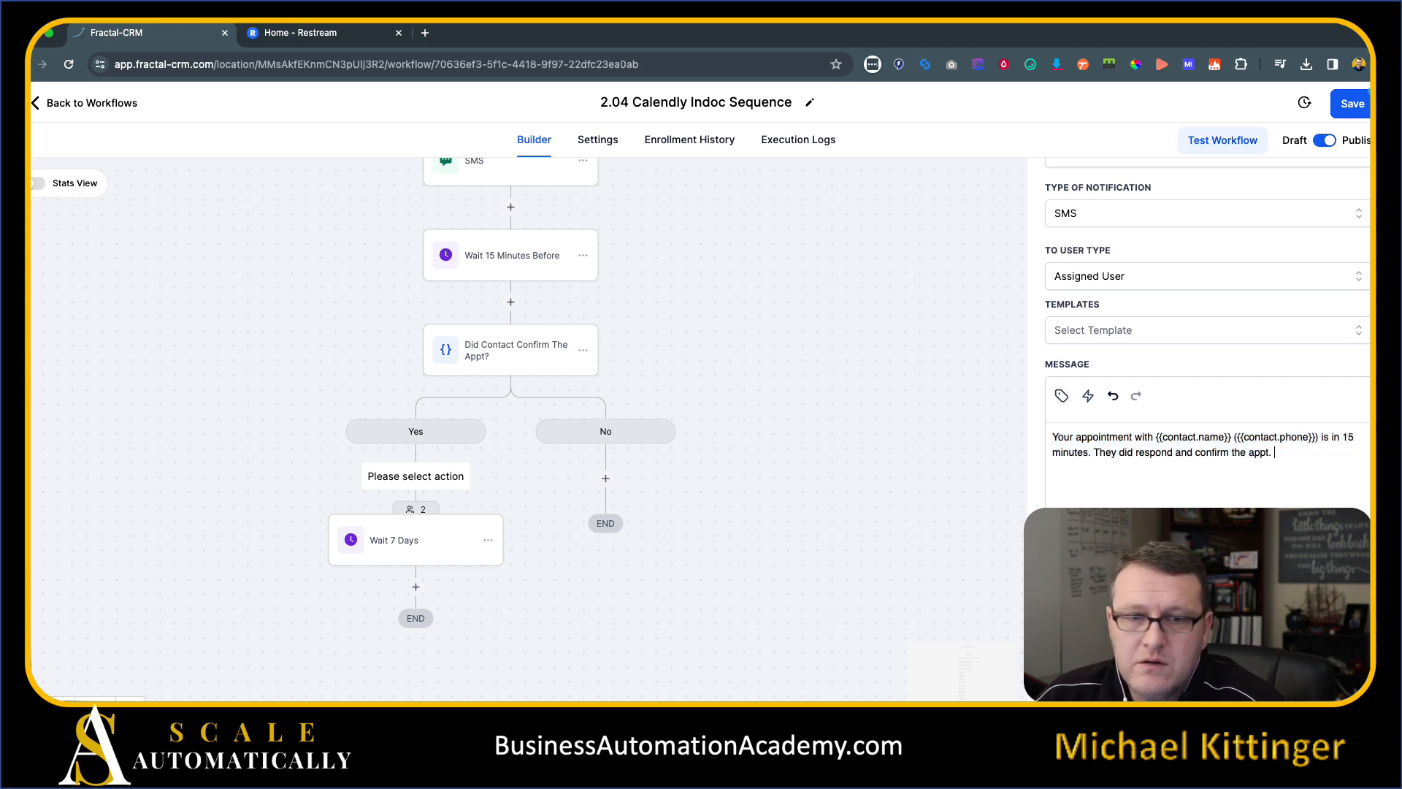
click(1339, 685)
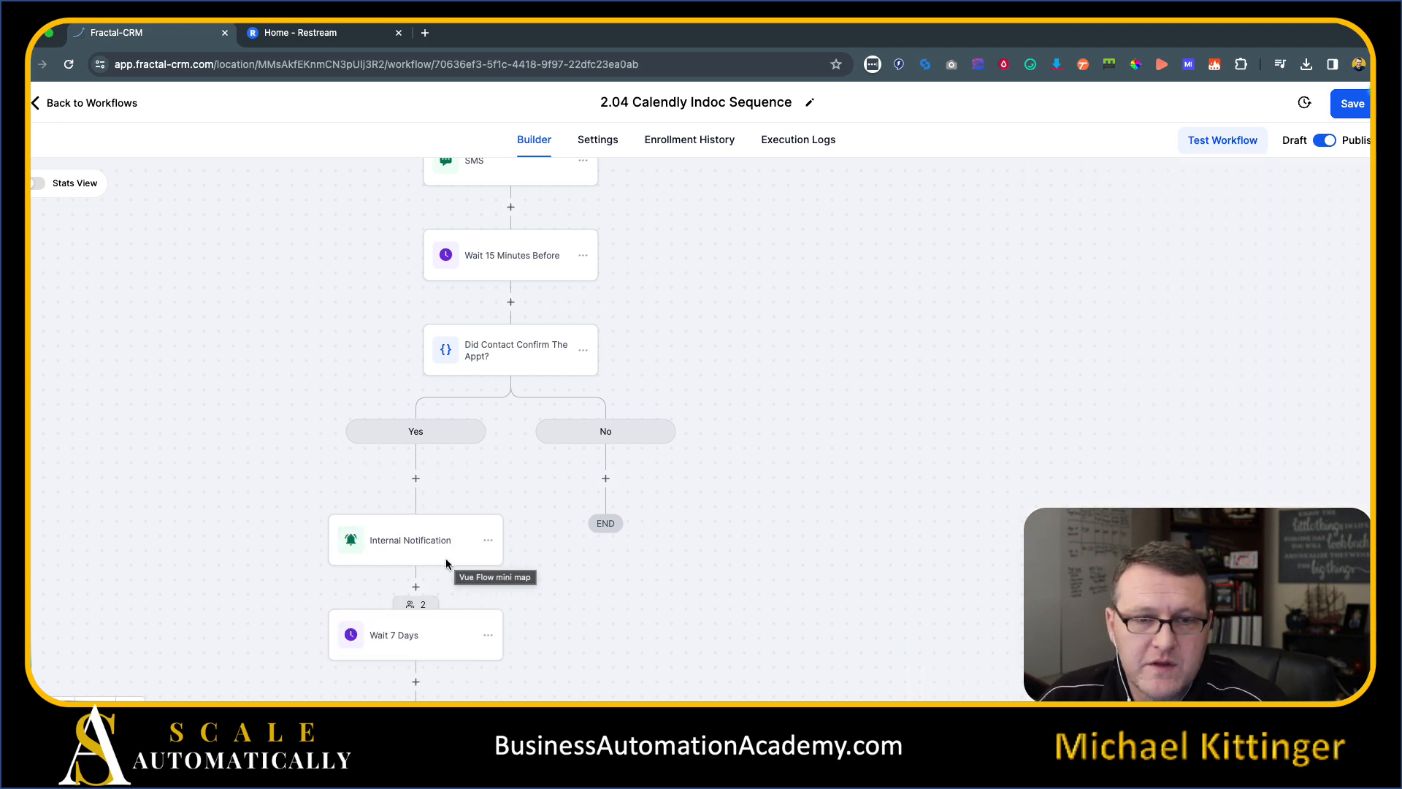
- Add a Send Internal Notification action to the No branch, with type SMS and Assigned User as recipient
click(606, 479)
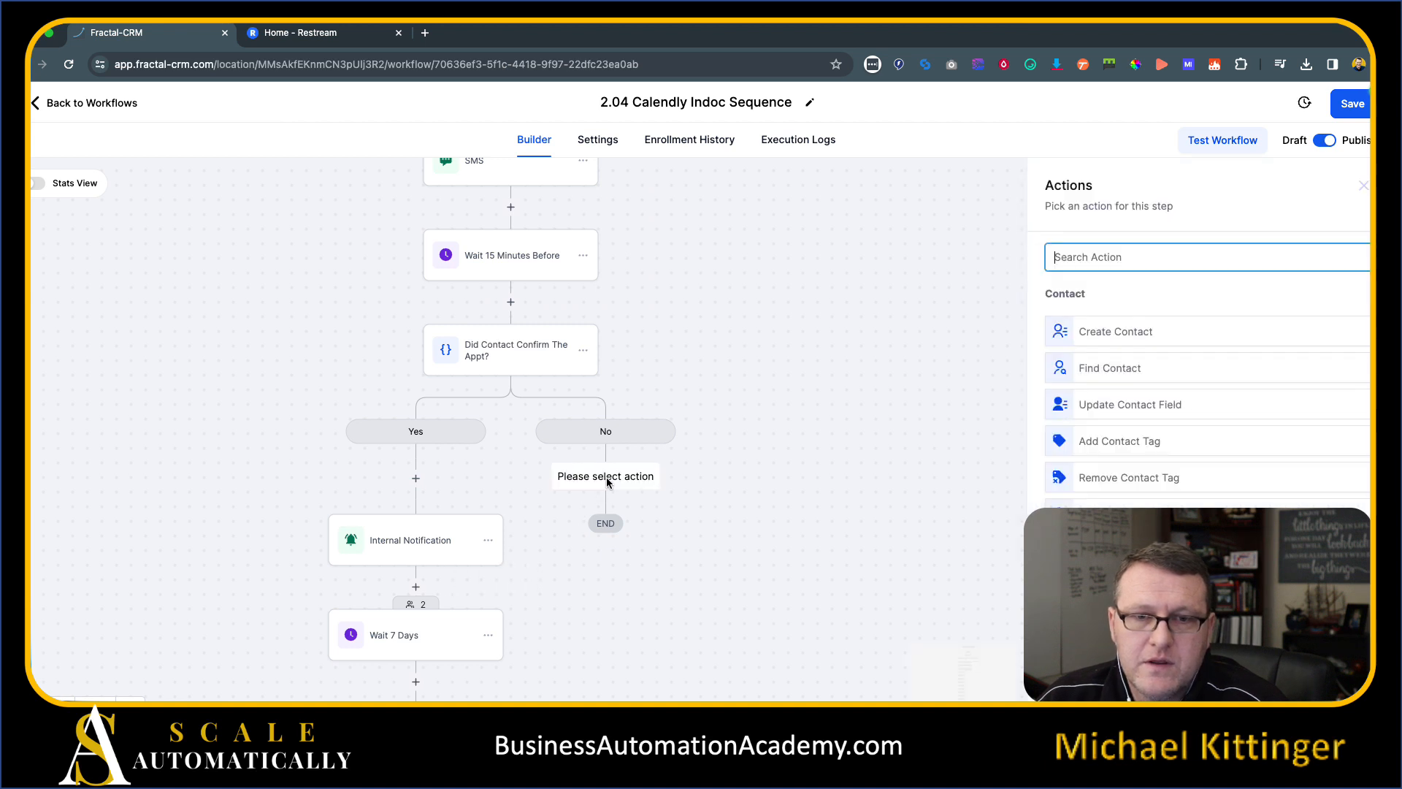
text(inte)
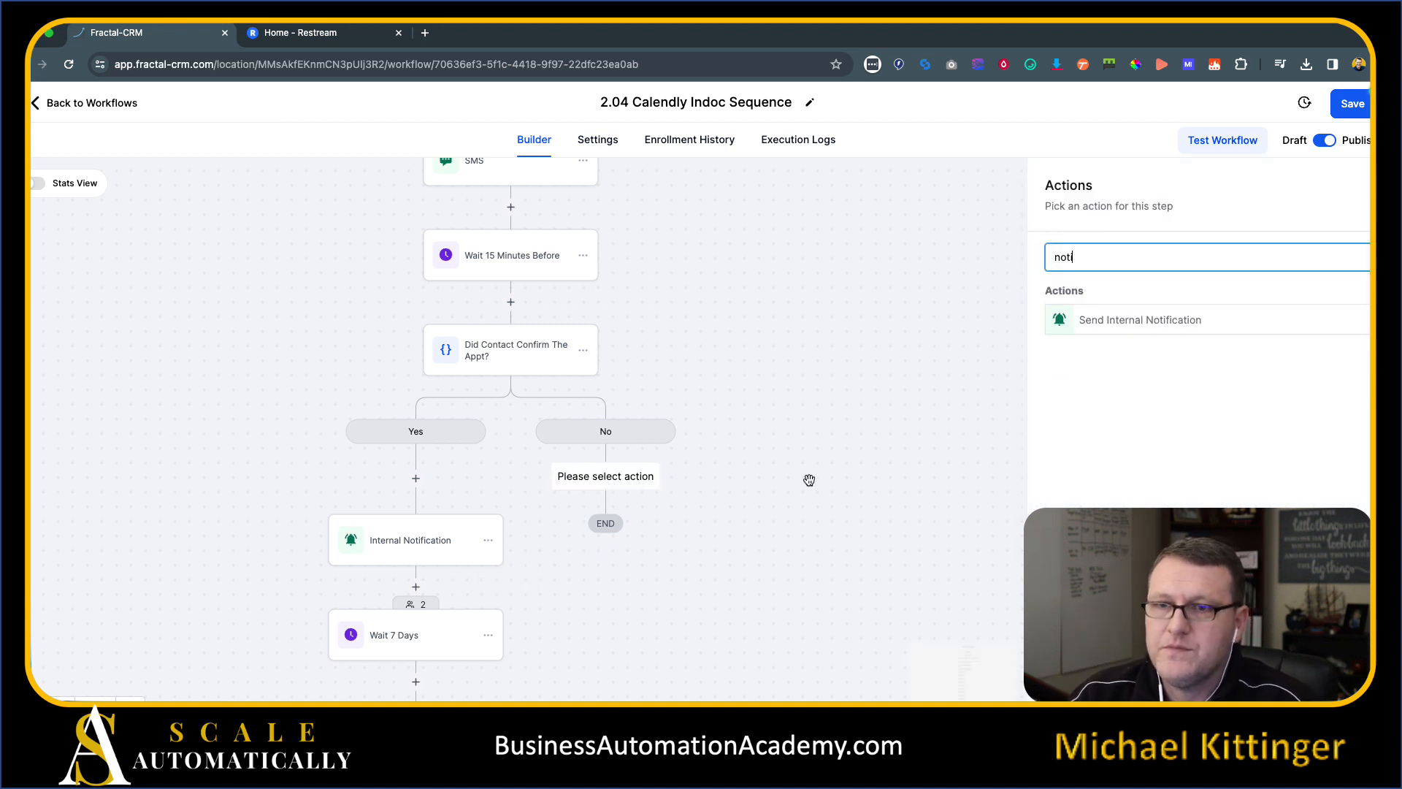
click(1130, 321)
click(1091, 349)
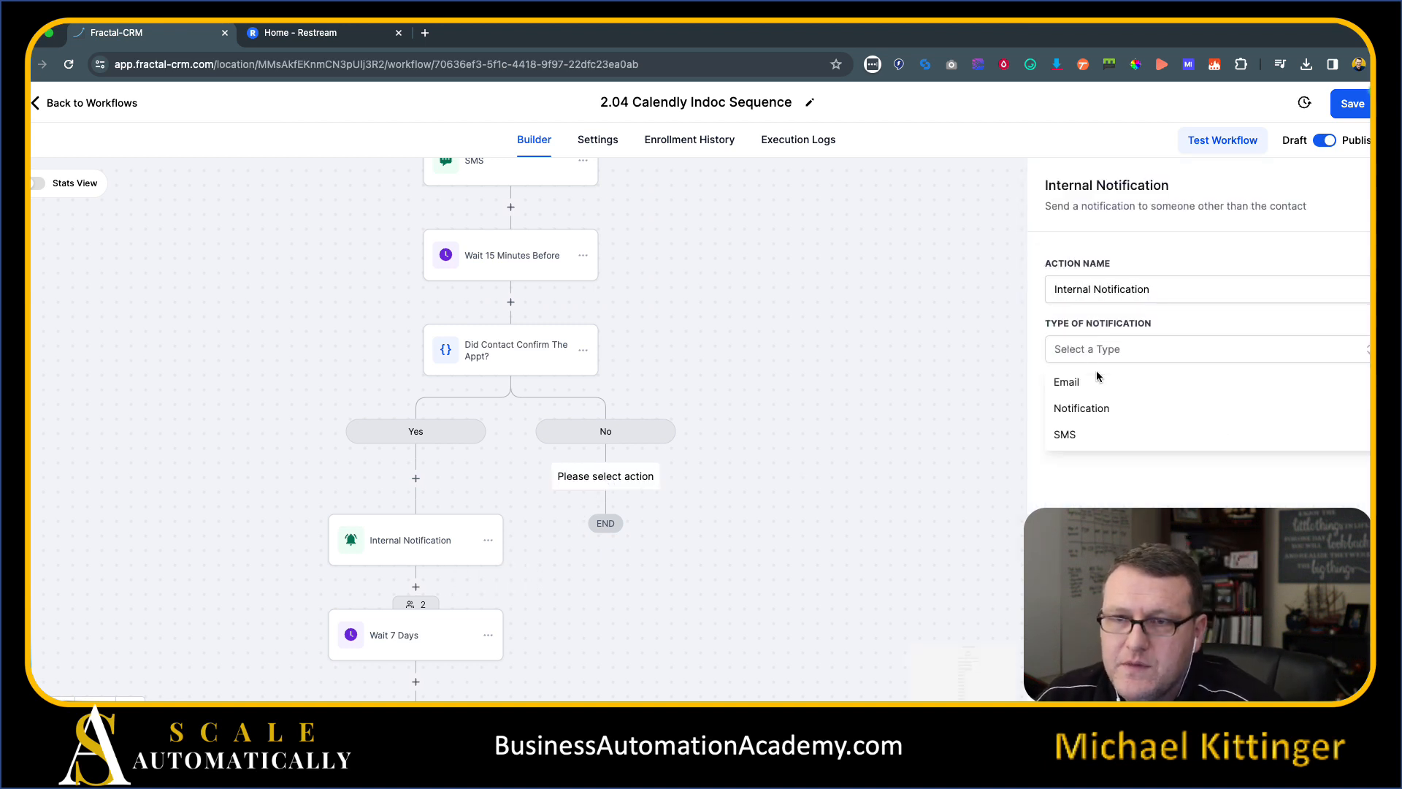
click(1093, 435)
click(1121, 413)
click(1130, 354)
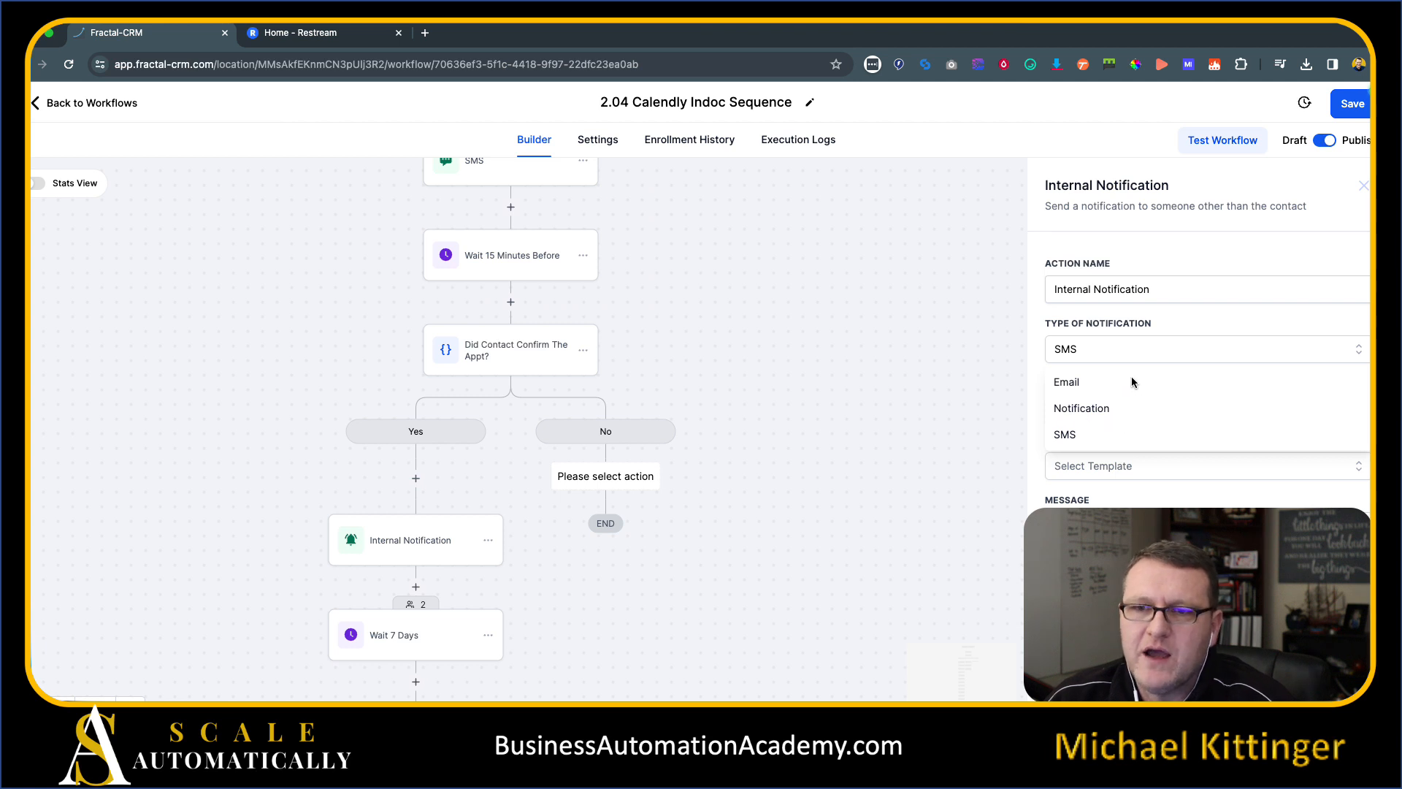
click(1075, 434)
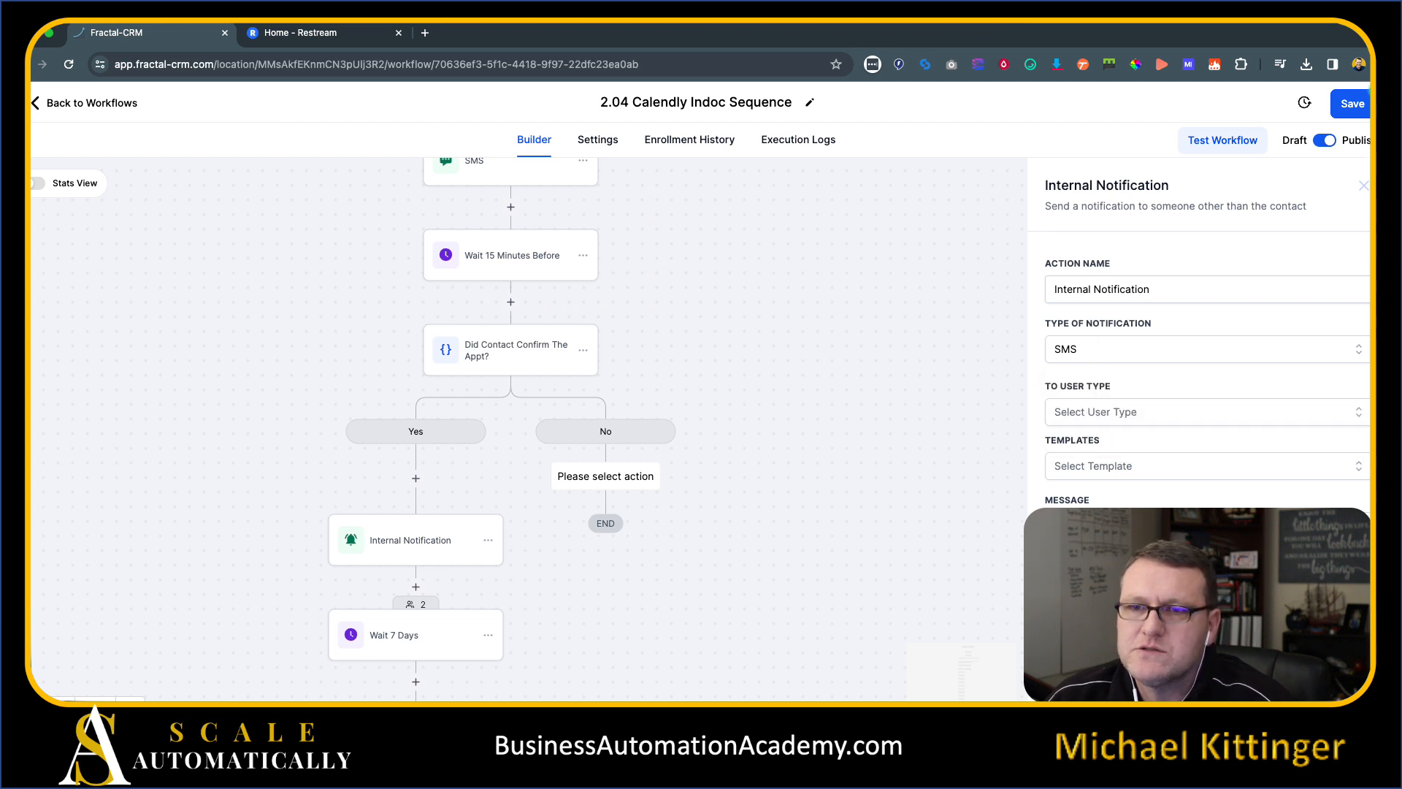
click(1122, 422)
click(1119, 471)
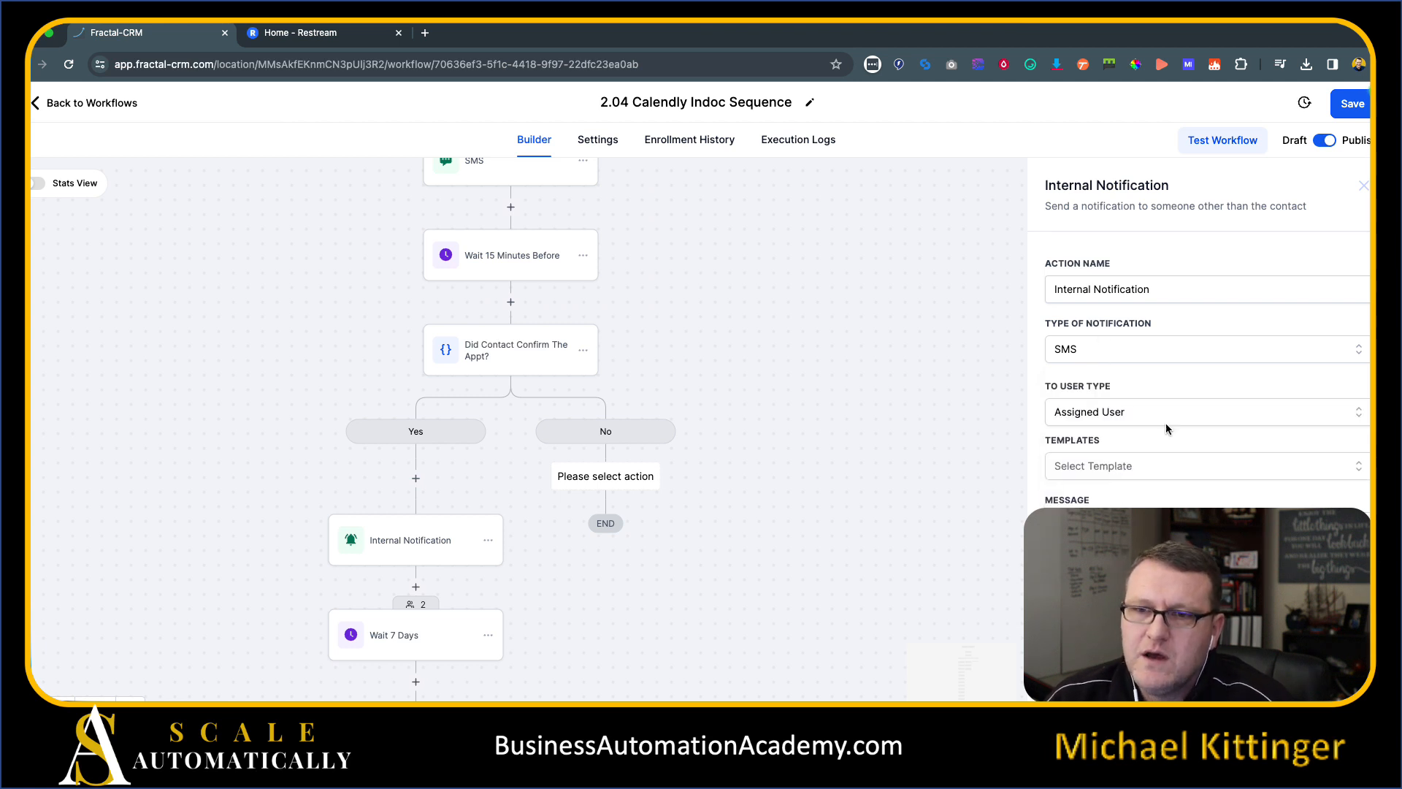
- Paste the copied notification message, change its last sentence to "They HAVE NOT confirmed the appt." and save the No branch's notification
scroll(1133, 457, down, 3)
scroll(1111, 401, down, 1)
key(super+v)
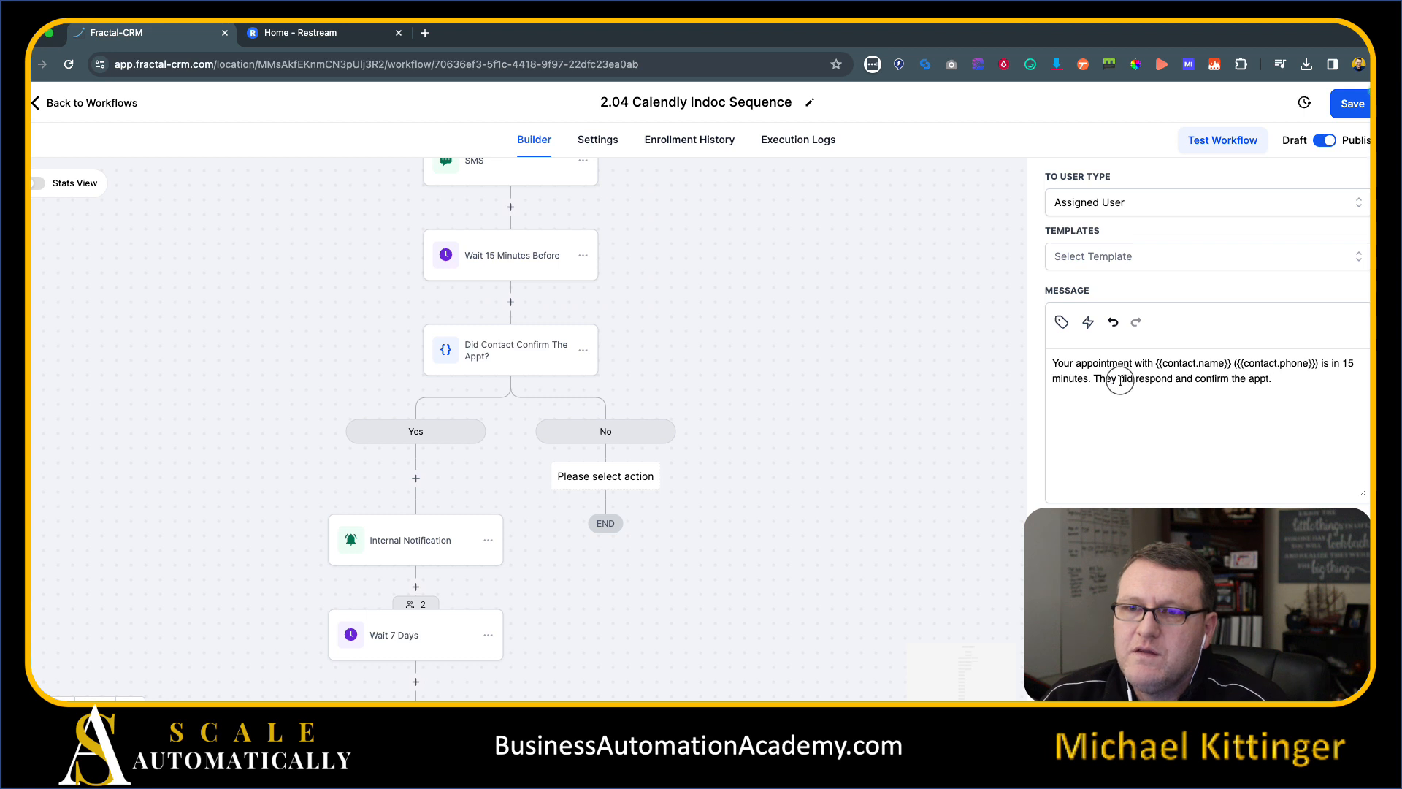
drag(1119, 380, 1264, 379)
text(HAVENOT)
key(BackSpace)
text(NOT)
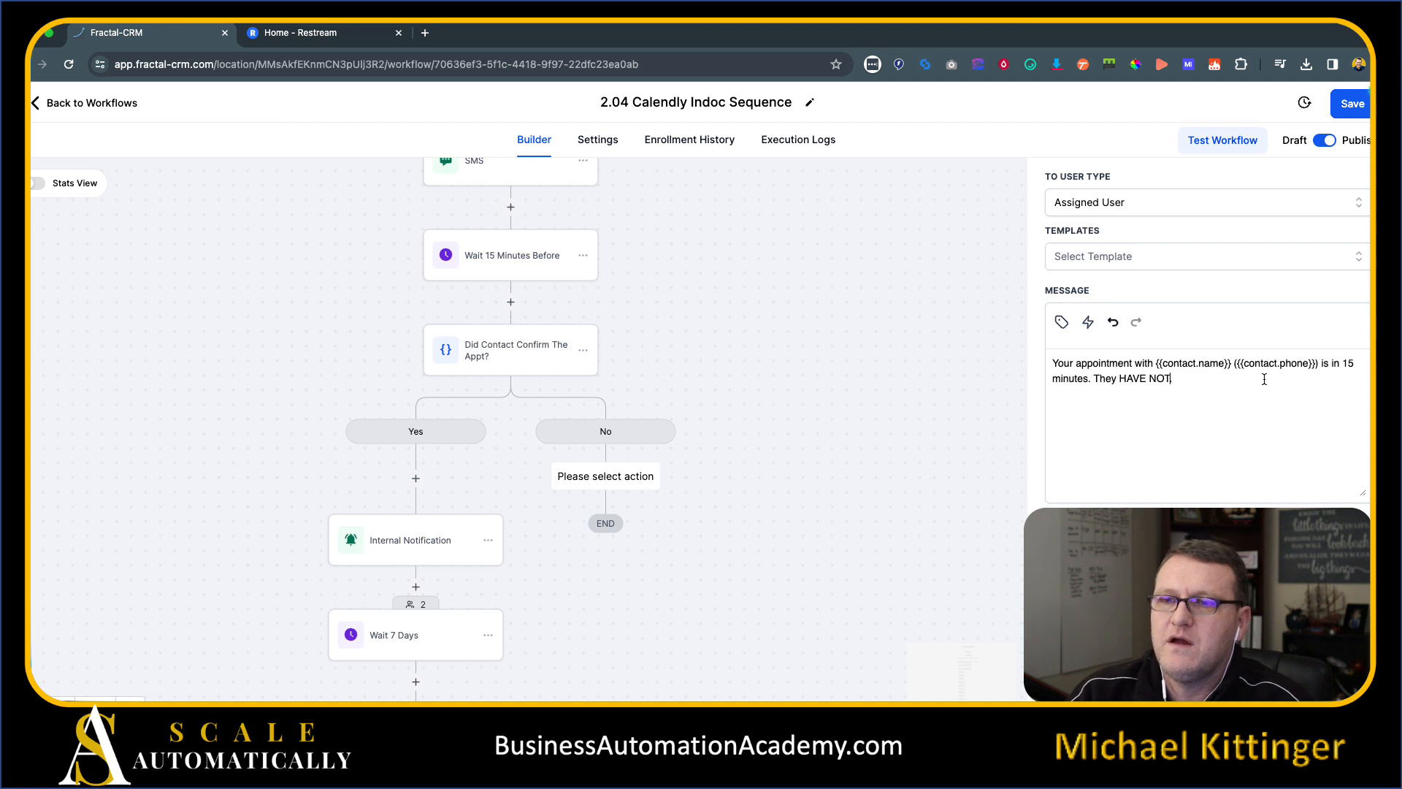
text( confirmed teh ap)
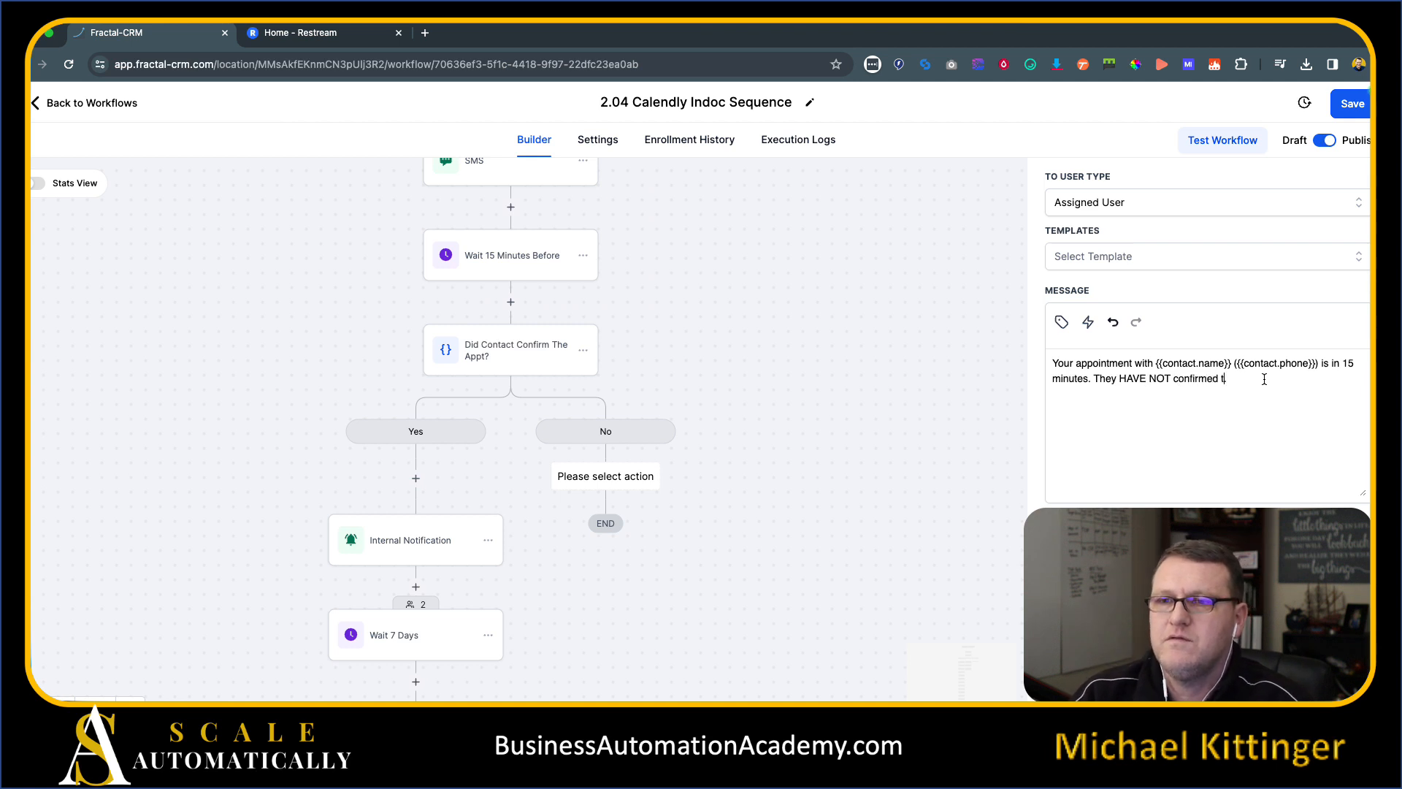
key(BackSpace)
key(BackSpace)
key(BackSpace)
text(the appt.)
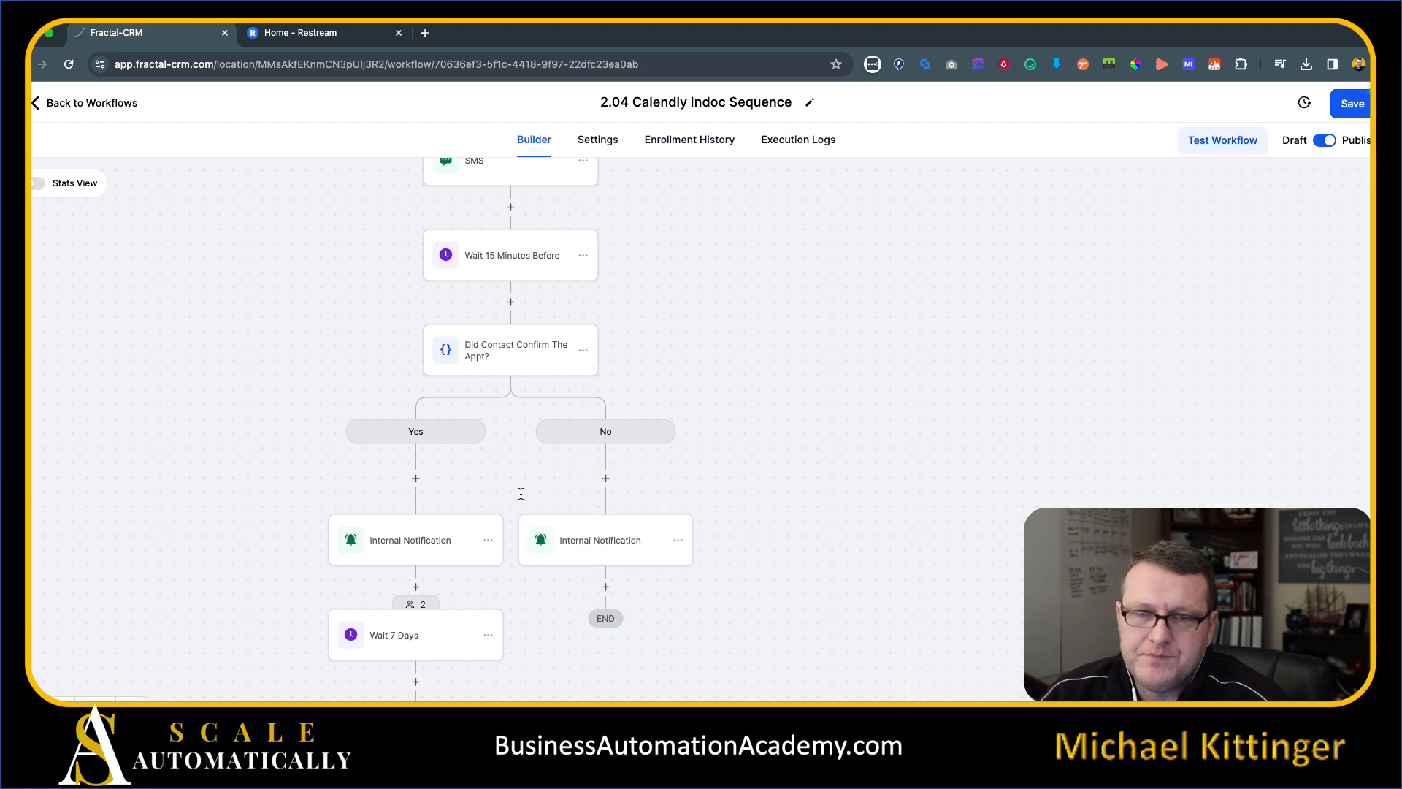
scroll(886, 488, up, 1)
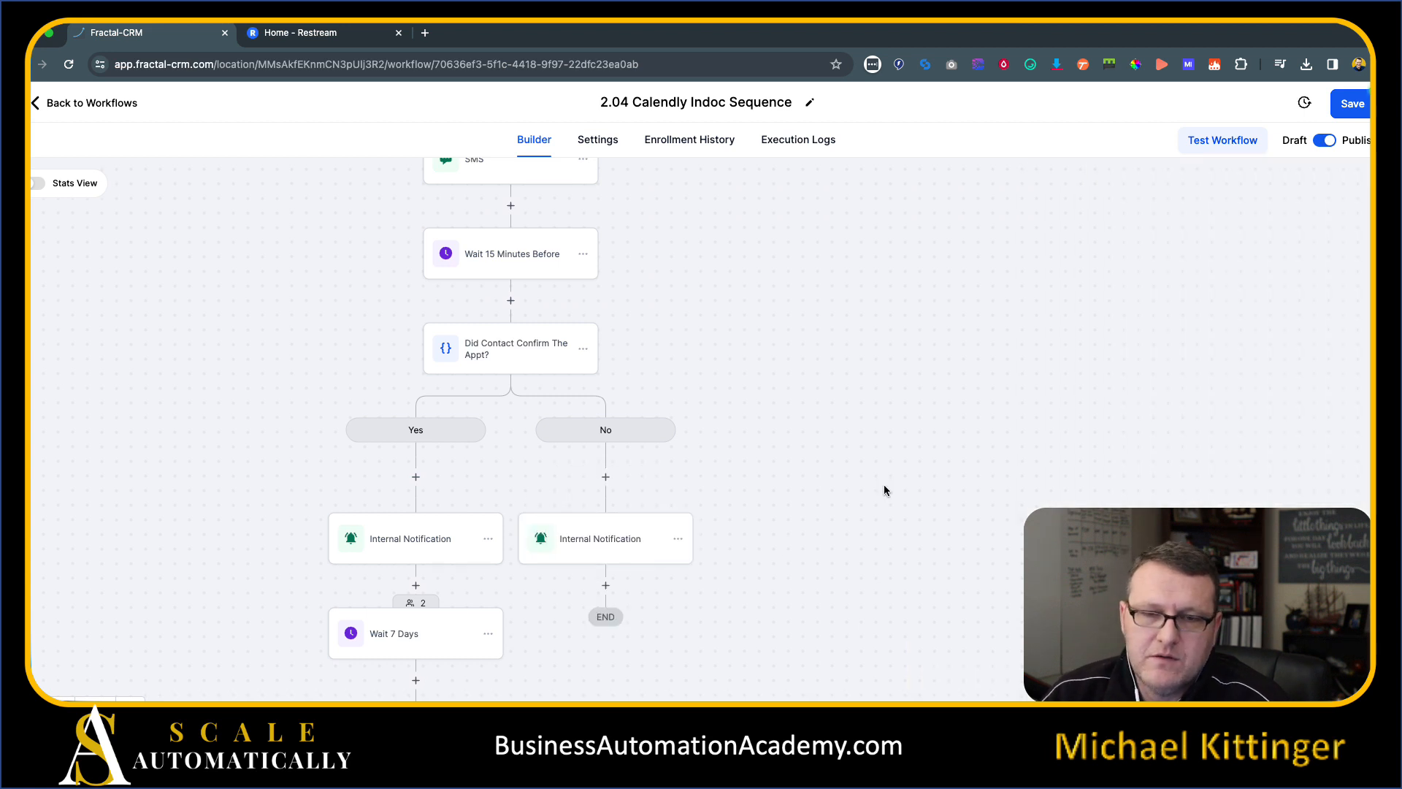
scroll(862, 491, down, 1)
scroll(785, 435, down, 1)
scroll(767, 446, down, 3)
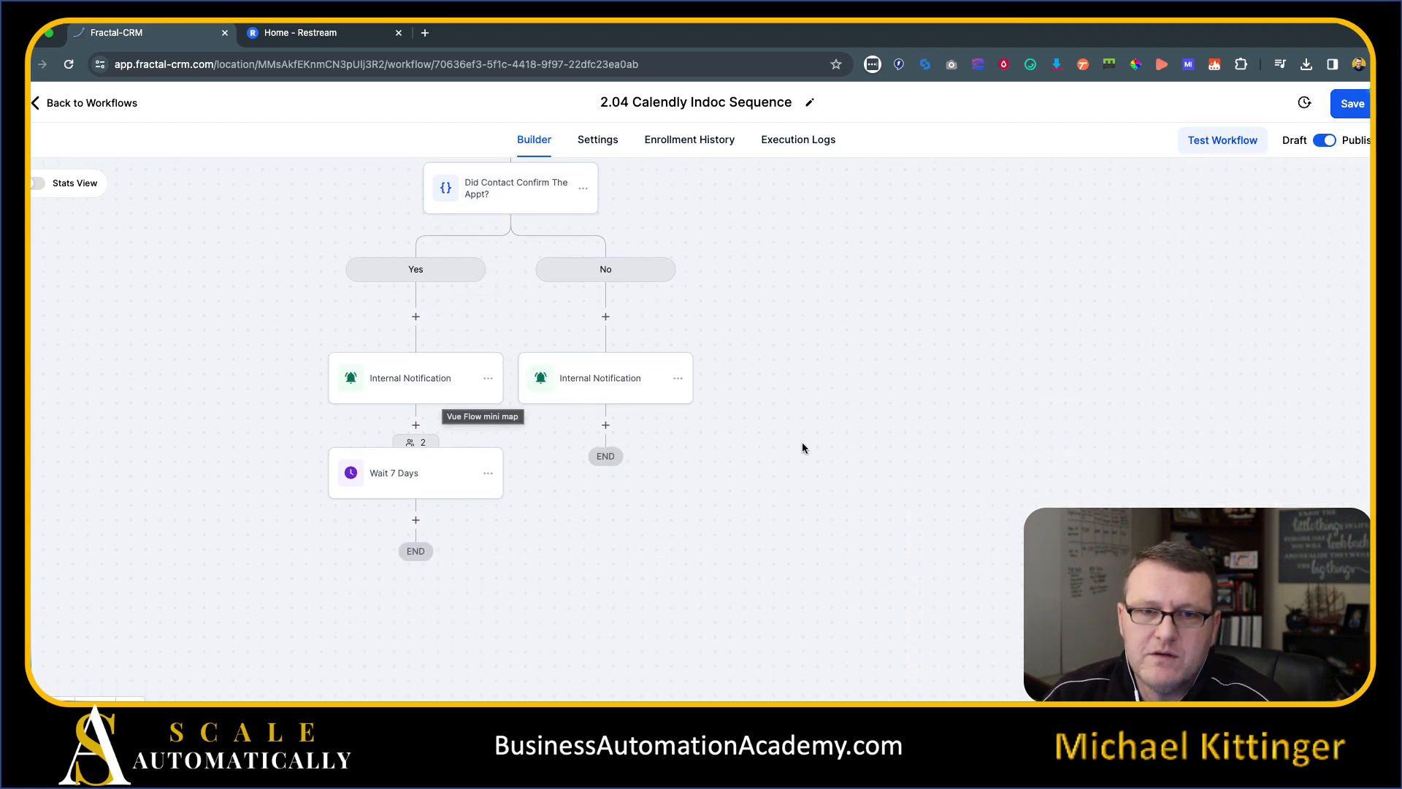
click(604, 424)
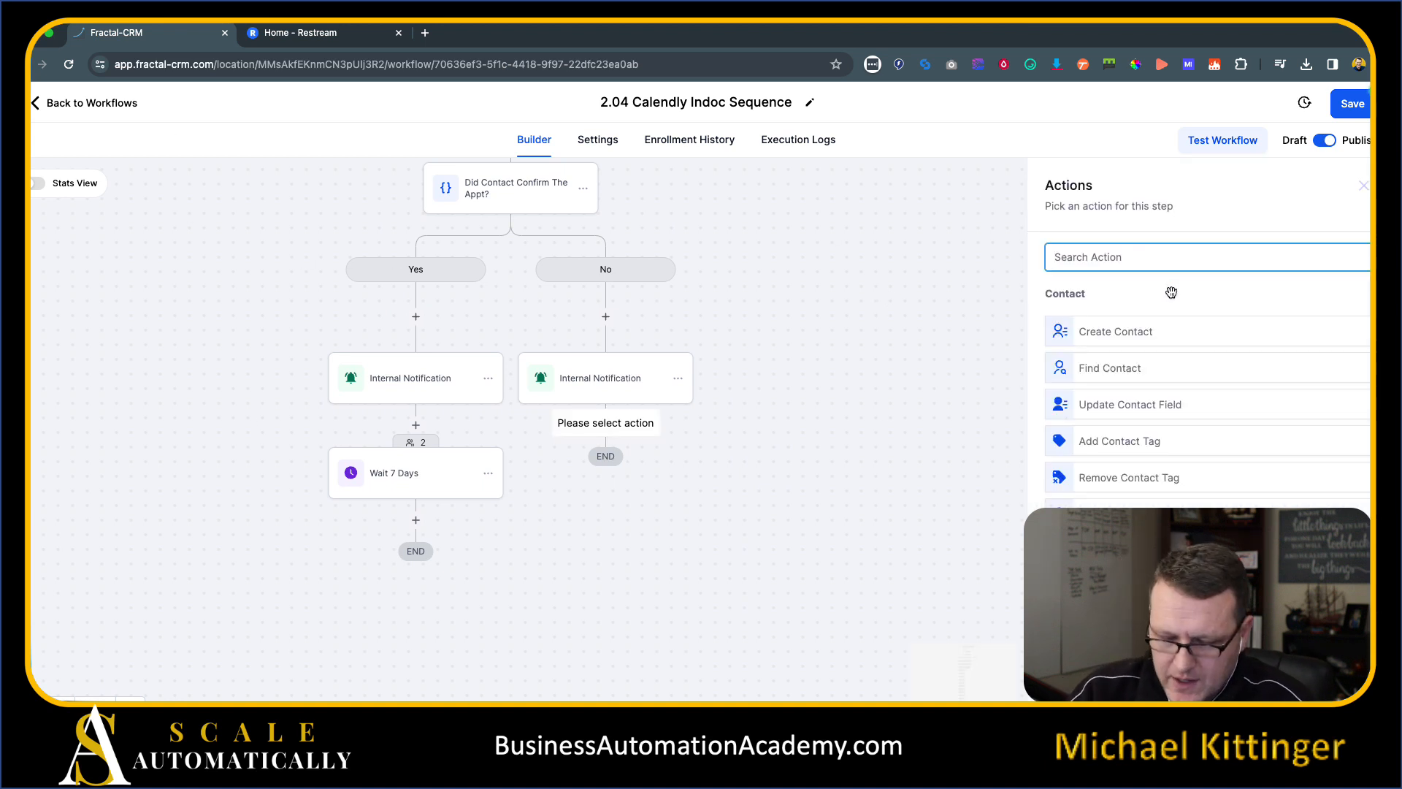
text(appt)
key(BackSpace)
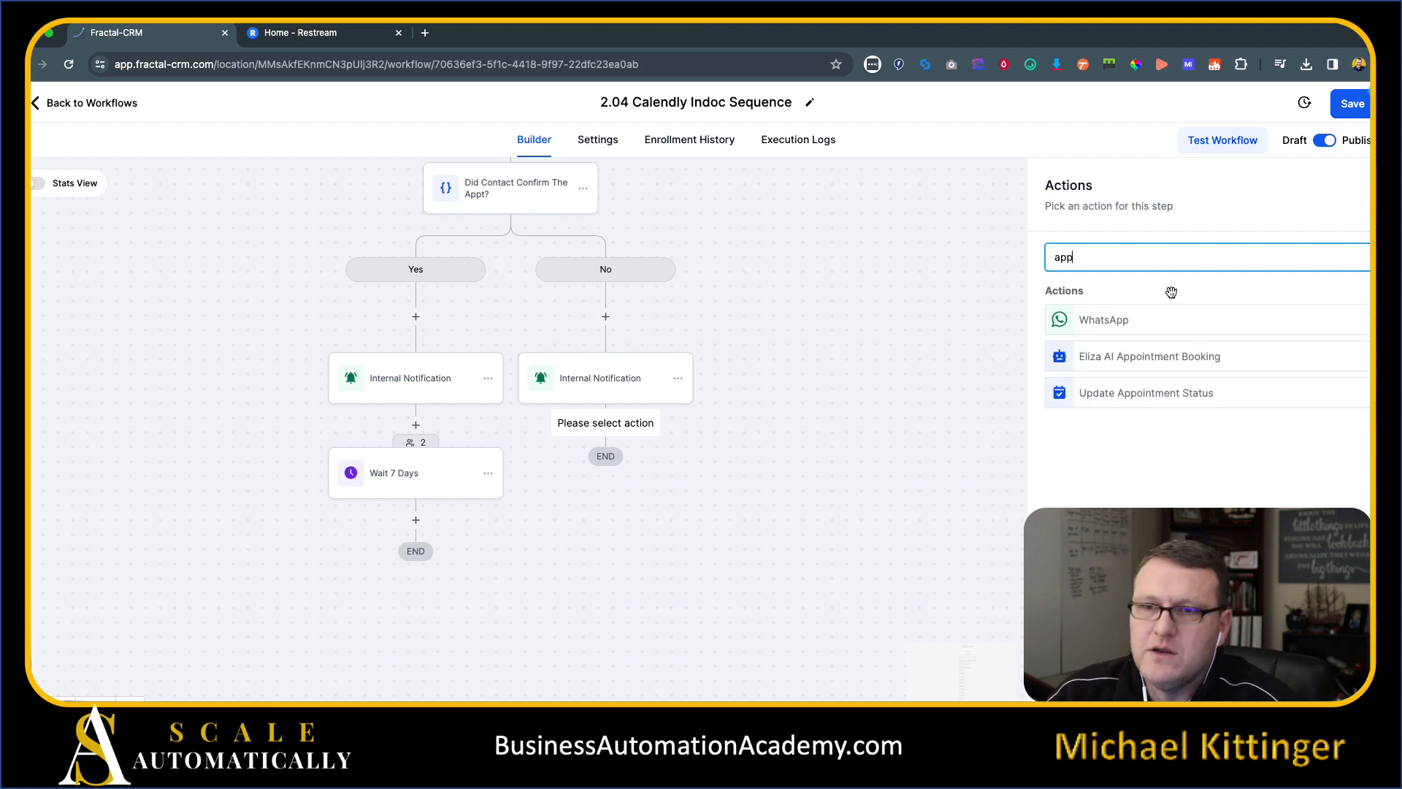
click(1199, 397)
click(1122, 423)
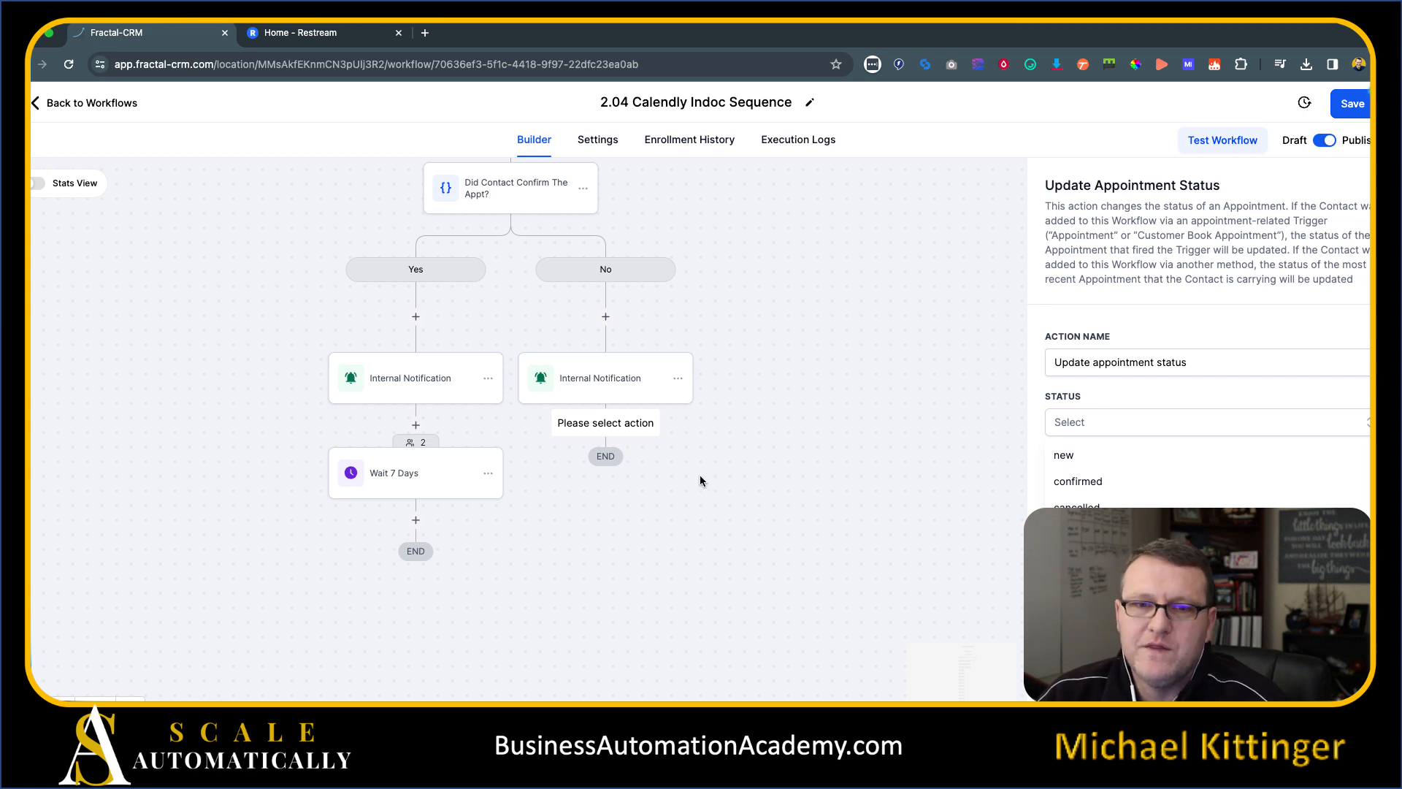
key(Escape)
key(Escape)
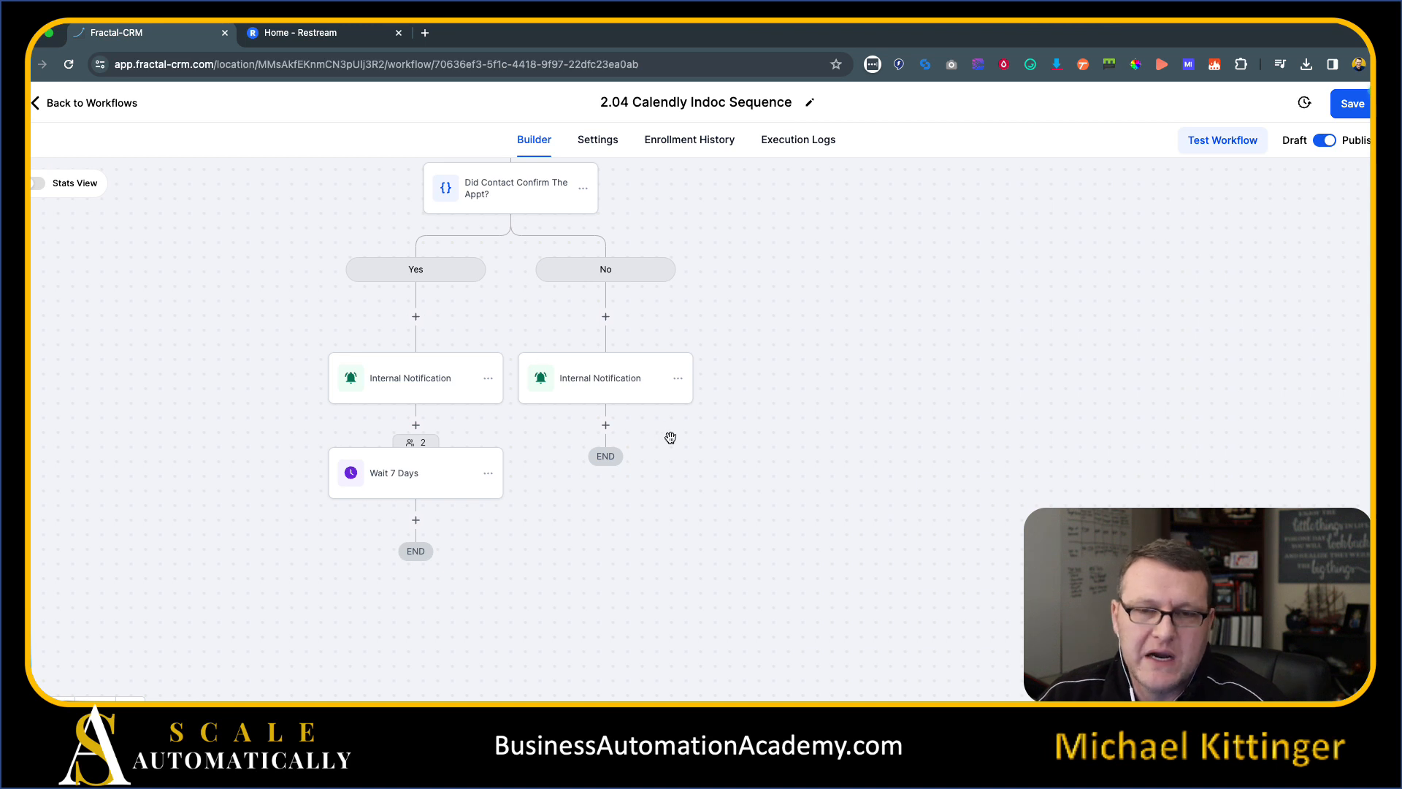
- Add a Go To action after the No branch's notification that leads to Wait 7 Days, and save the workflow
drag(773, 439, 876, 476)
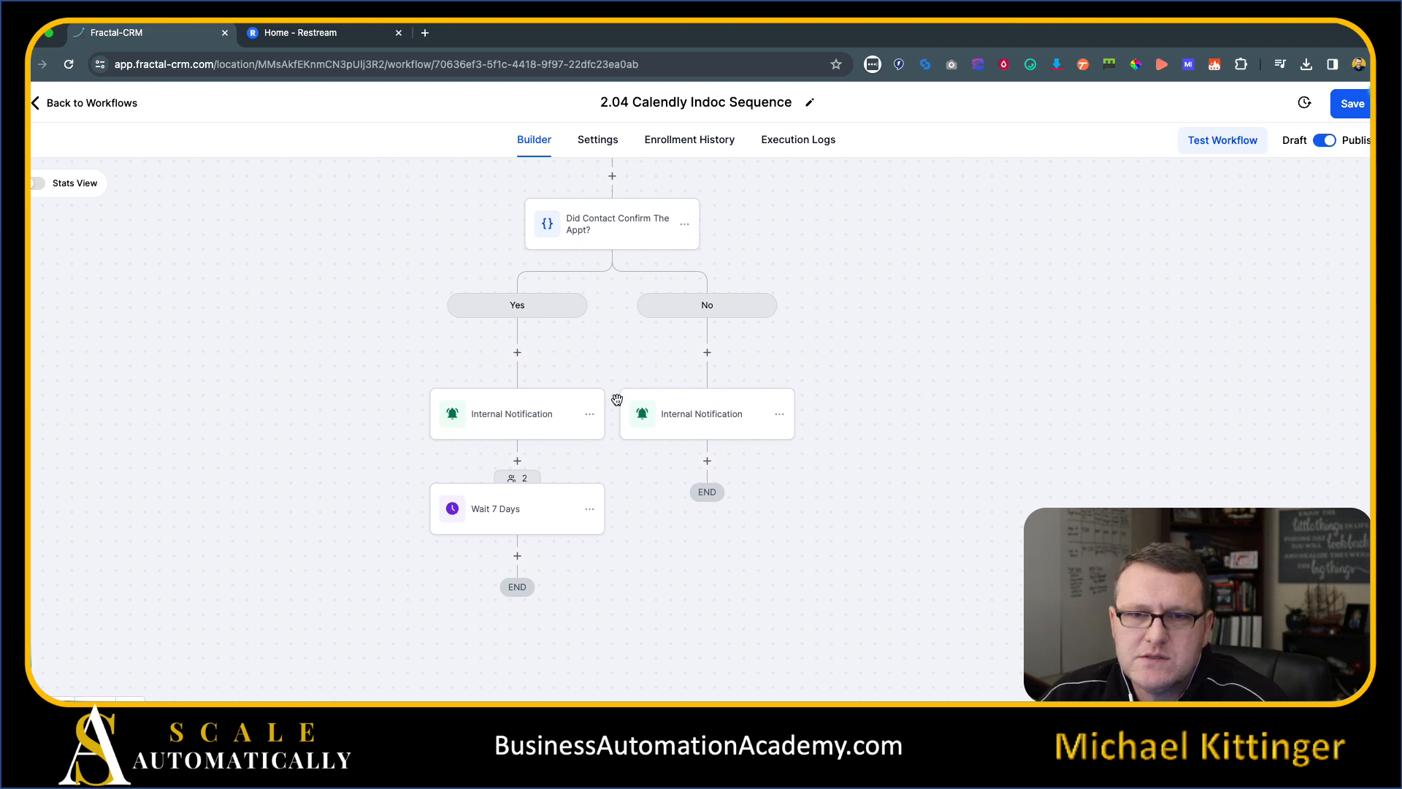
click(707, 462)
text(go)
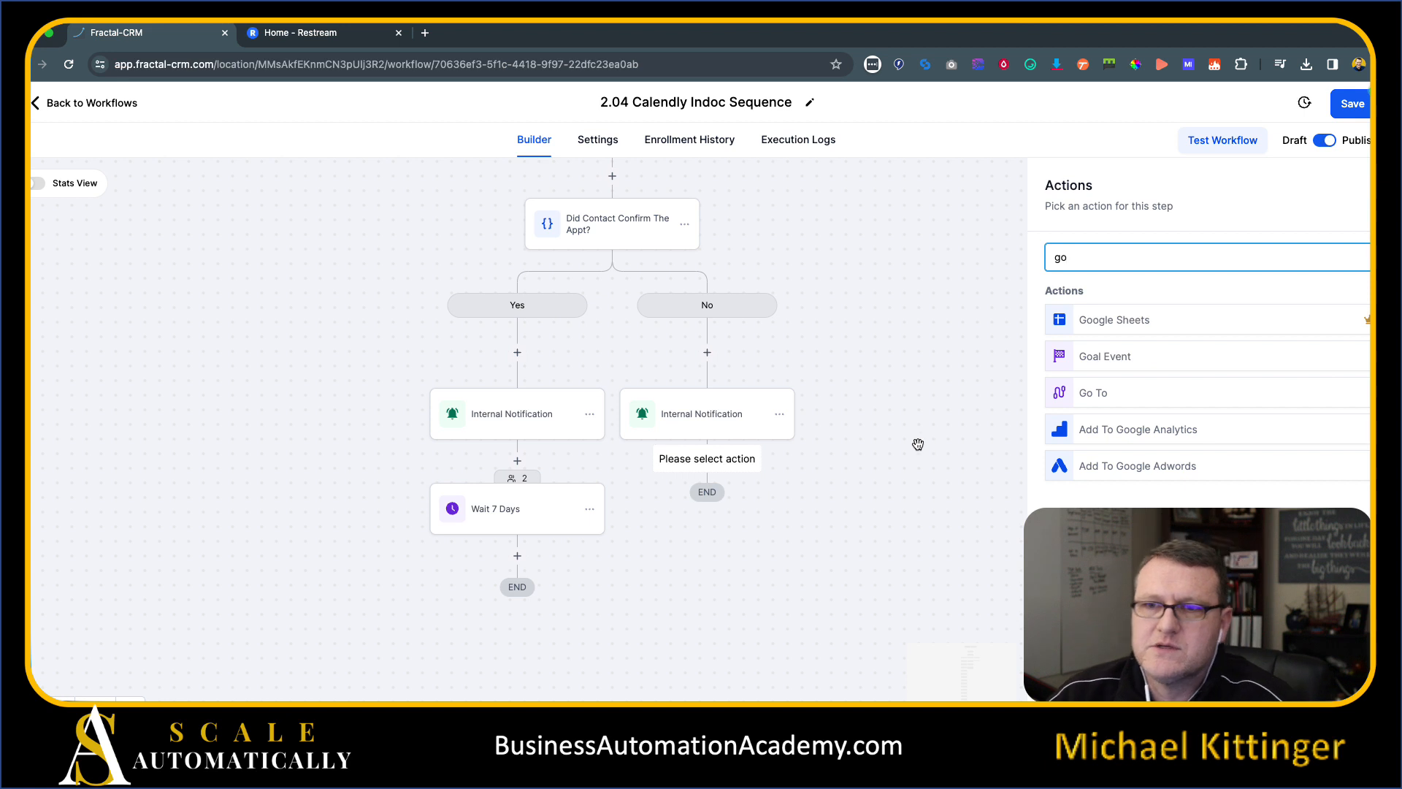
click(1092, 400)
click(1336, 686)
click(492, 515)
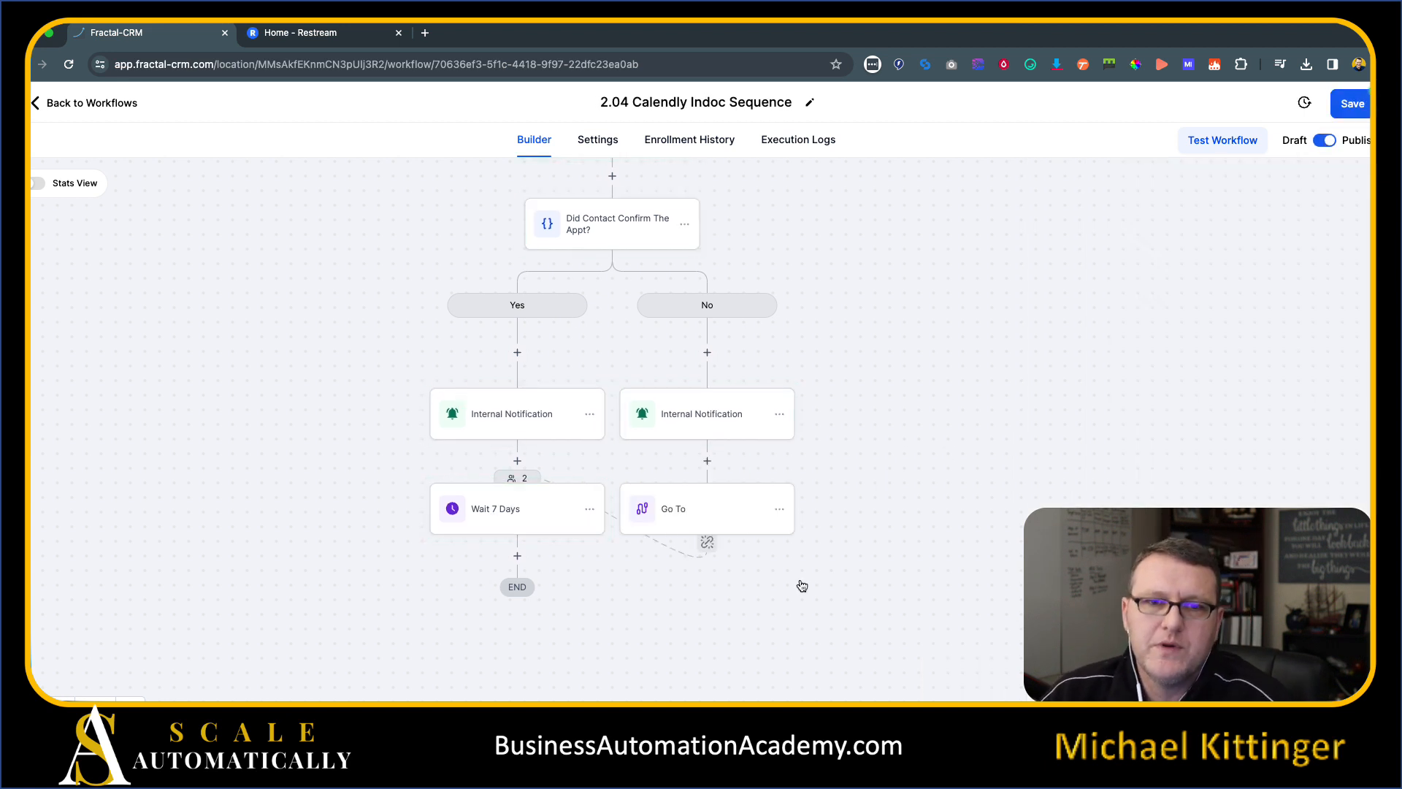
drag(918, 339, 823, 419)
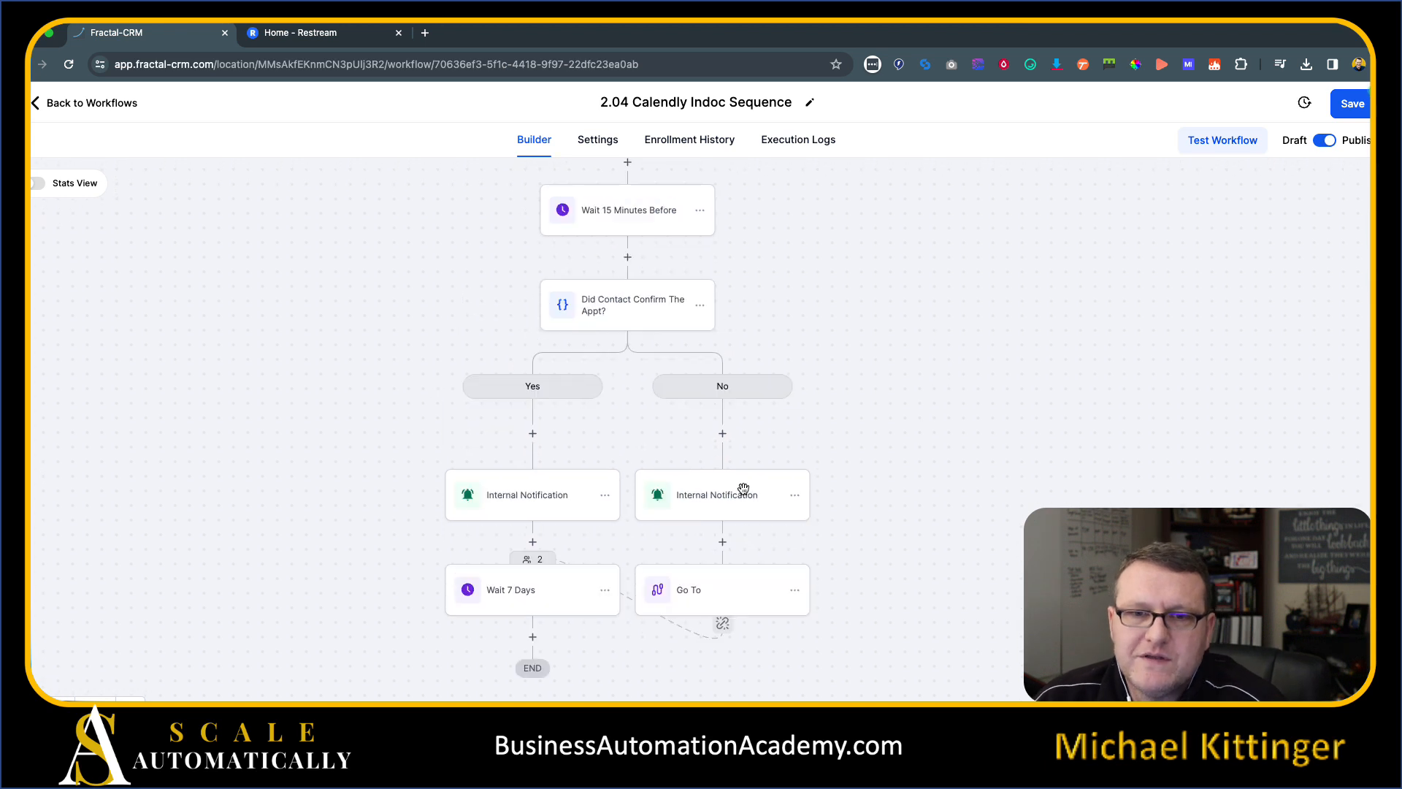
drag(897, 341, 923, 501)
click(1350, 104)
- Review the workflow from its trigger through the calendar branches to the first emails and waits
drag(870, 431, 923, 504)
drag(939, 296, 905, 581)
drag(942, 181, 933, 581)
drag(947, 339, 953, 442)
drag(1037, 299, 1058, 429)
drag(1092, 371, 1095, 487)
drag(482, 360, 375, 463)
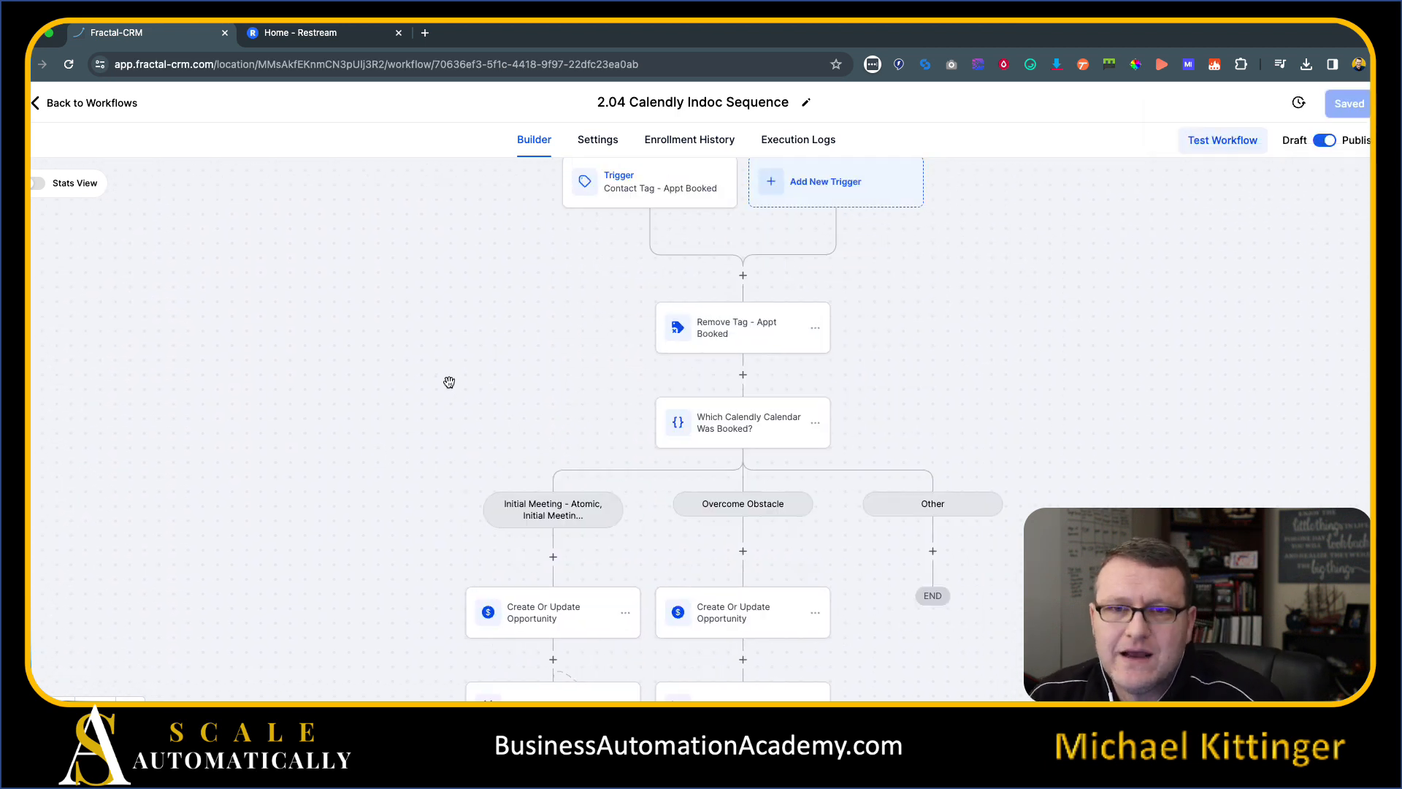
drag(489, 360, 431, 283)
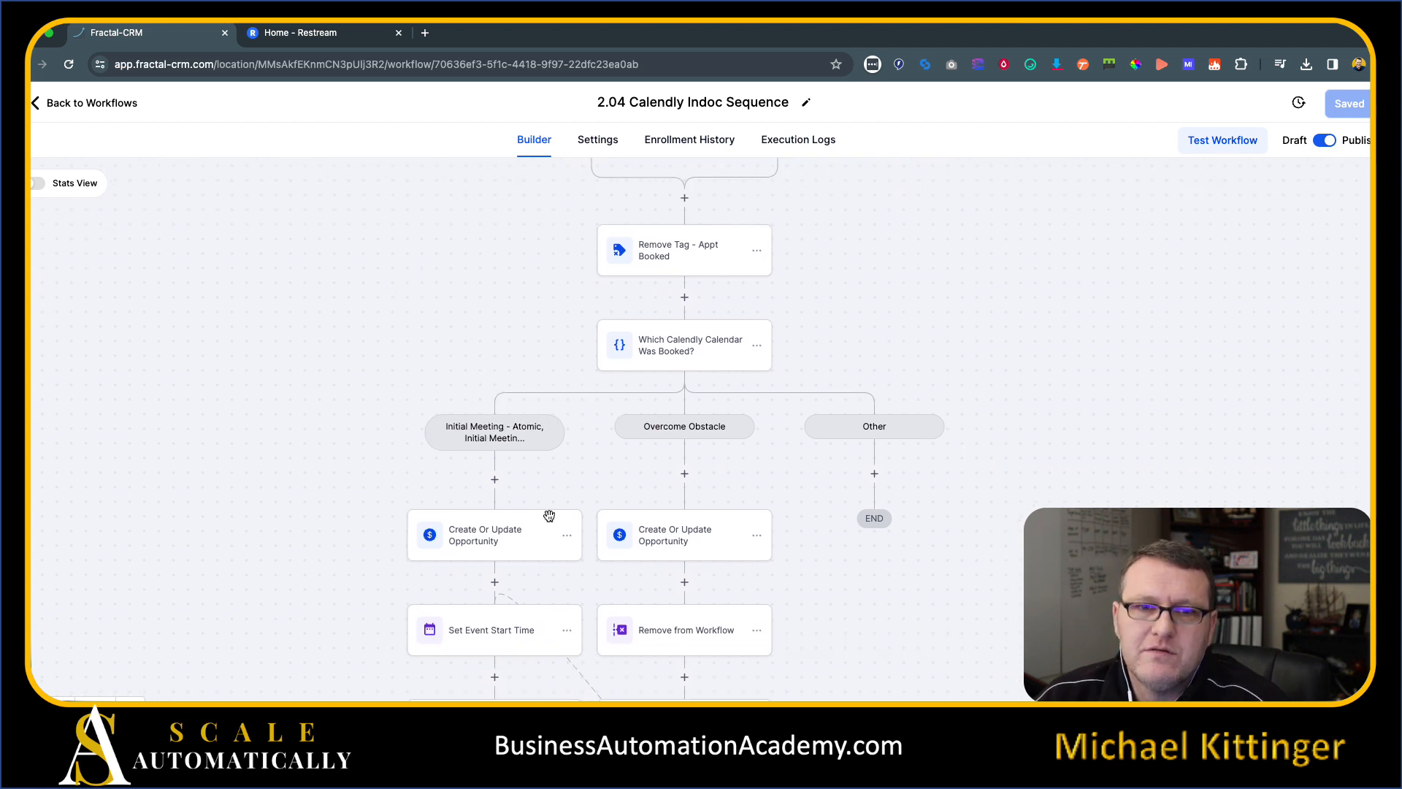
scroll(346, 547, down, 10)
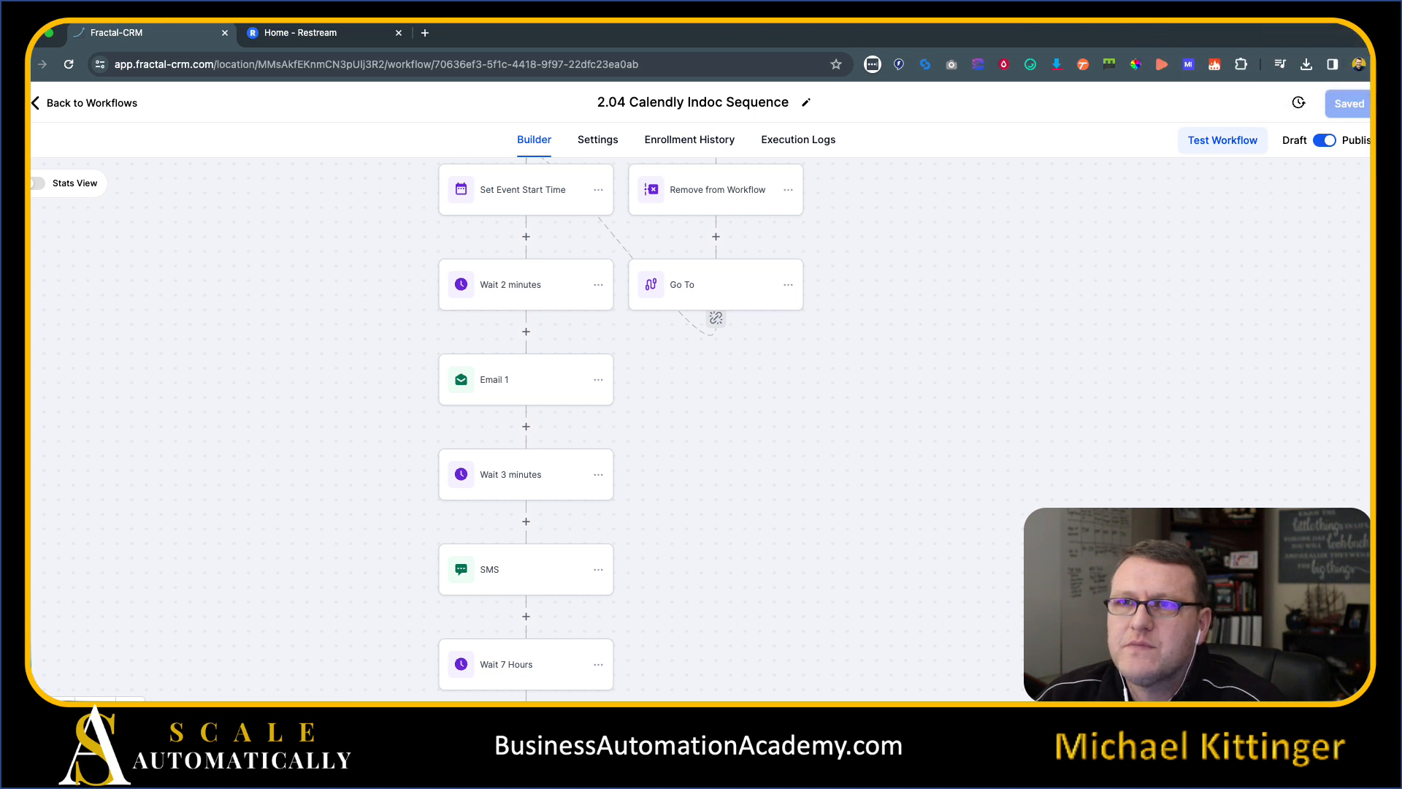
- Turn on the system's Do Not Disturb focus for 1 hour
click(1297, 11)
click(1337, 86)
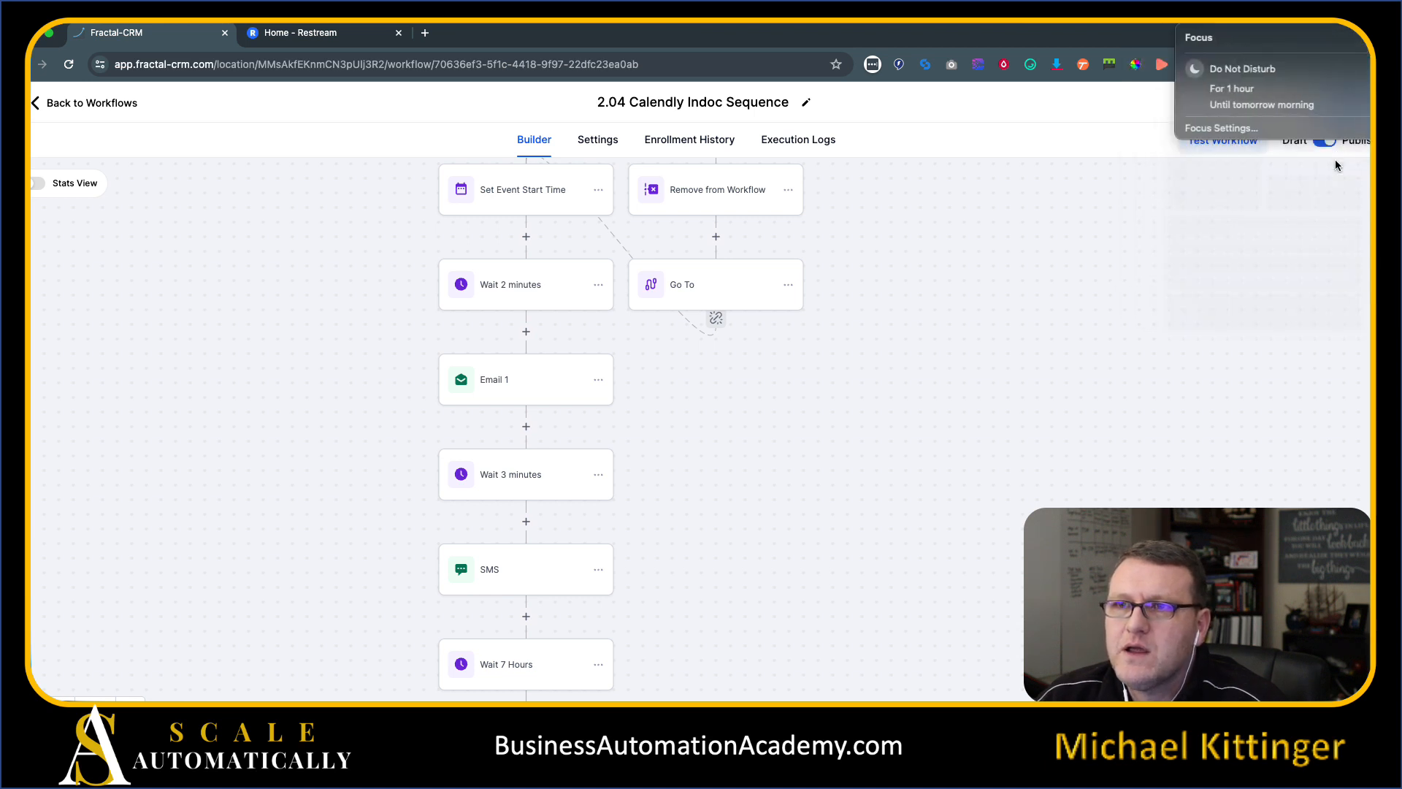
click(1234, 94)
click(1159, 291)
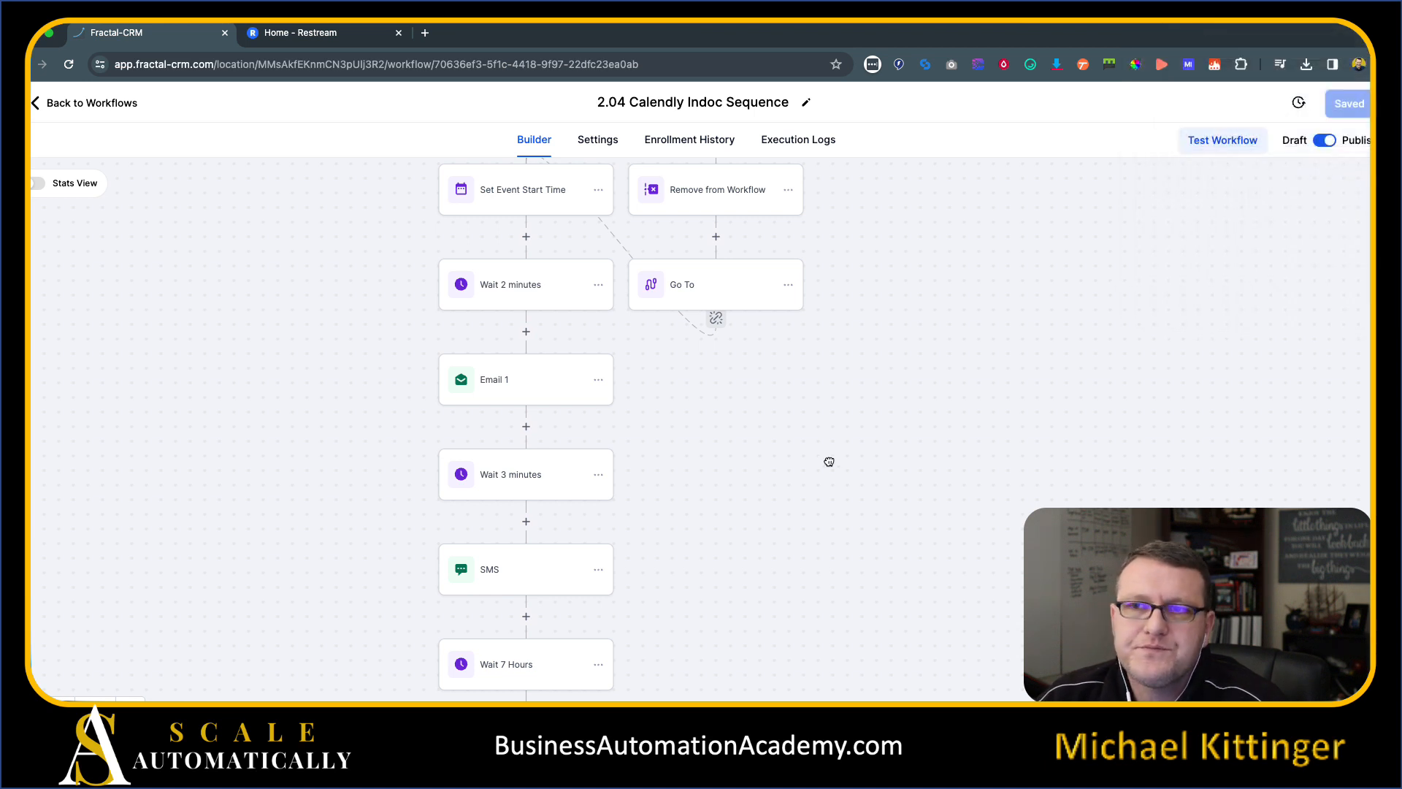
- Add the "confirmed appt" tag to the tags removed by the Remove Tag action below the trigger
scroll(682, 572, down, 6)
scroll(541, 584, down, 3)
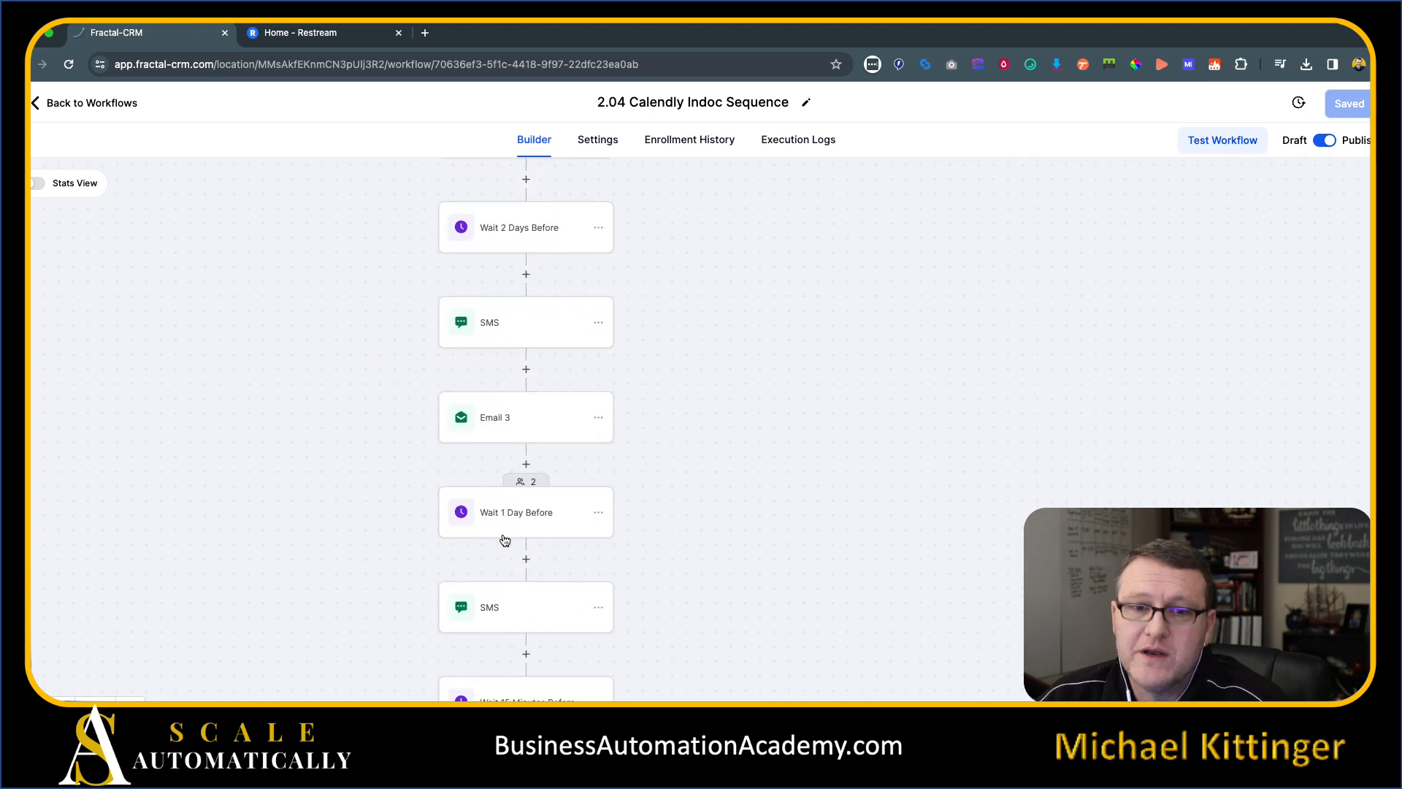
scroll(923, 538, up, 8)
scroll(923, 537, up, 8)
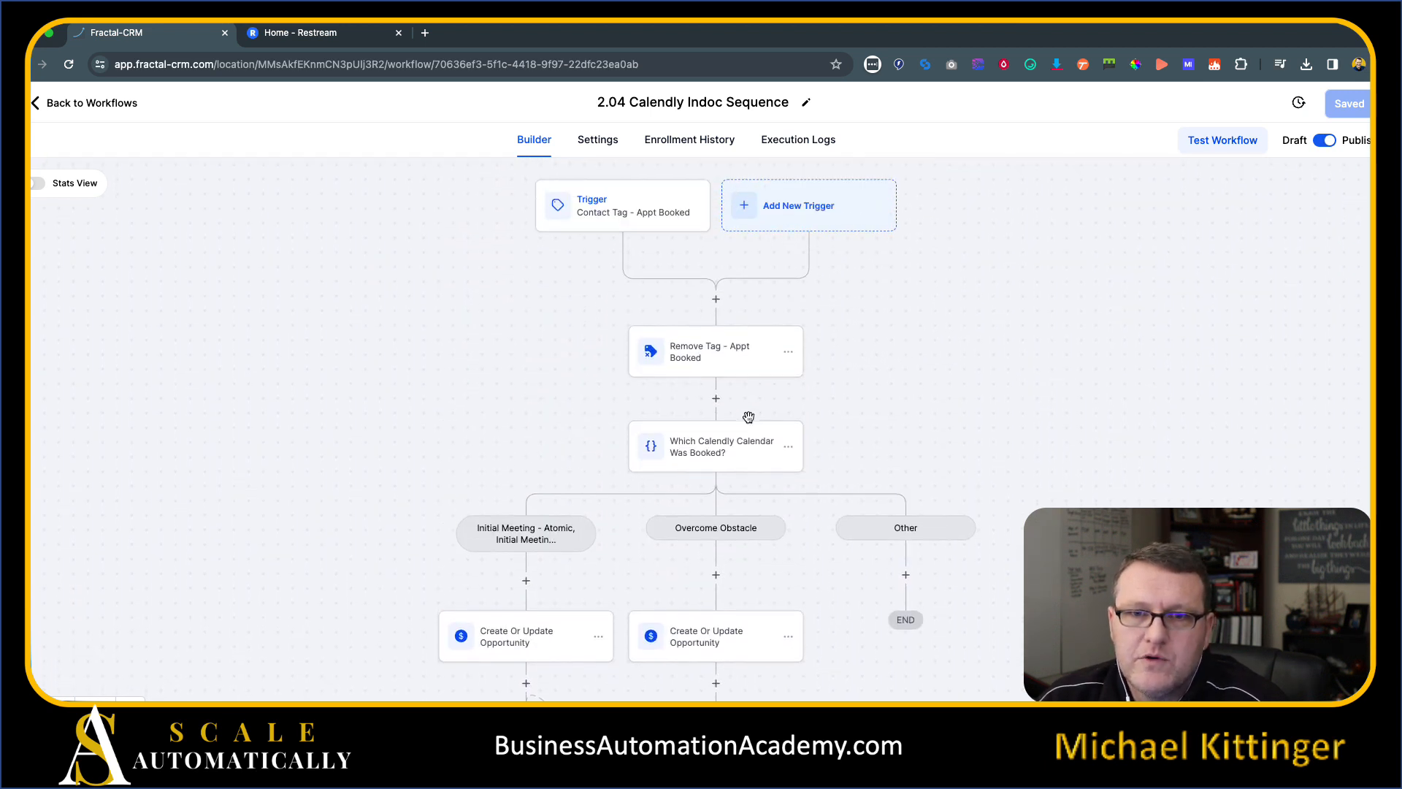
click(714, 359)
click(1177, 355)
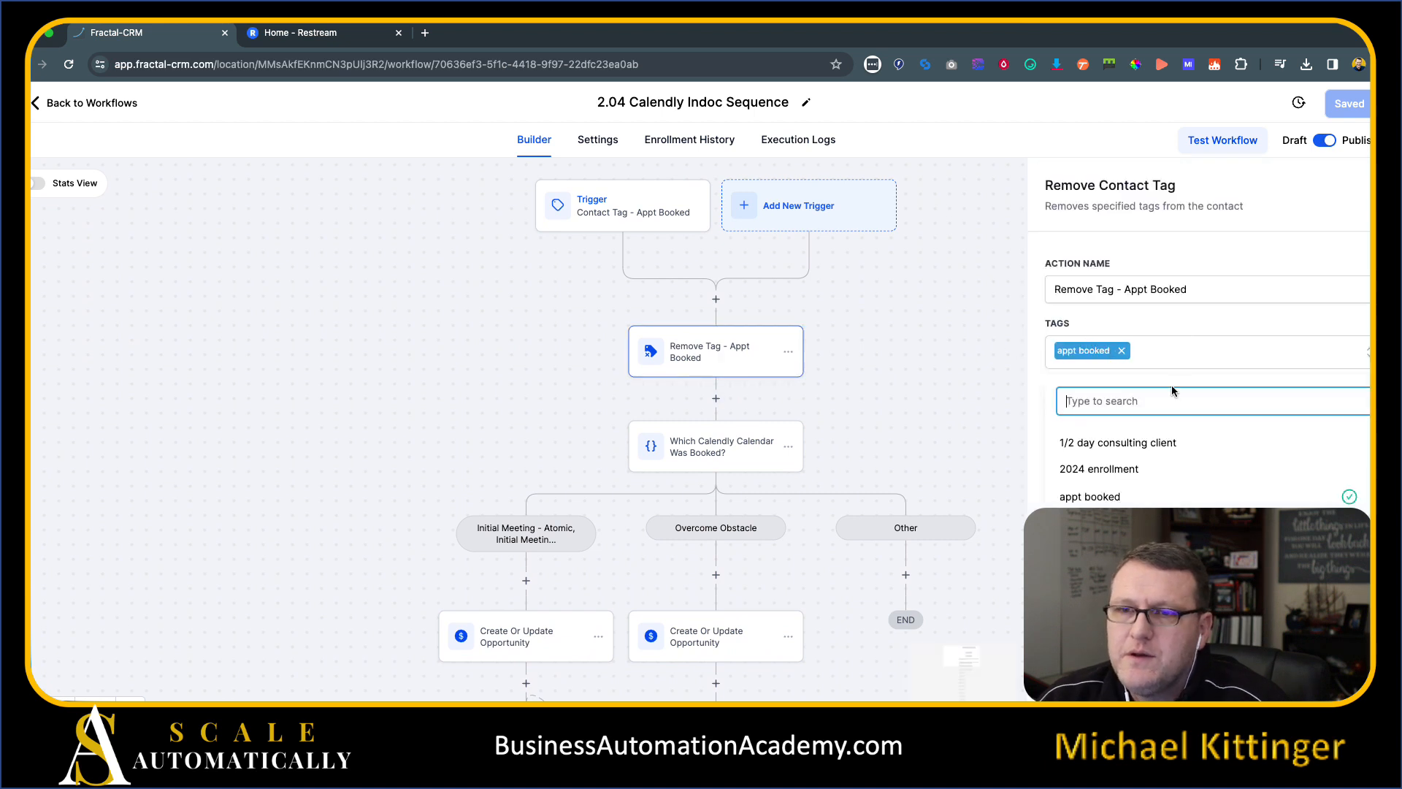
scroll(1168, 544, down, 1)
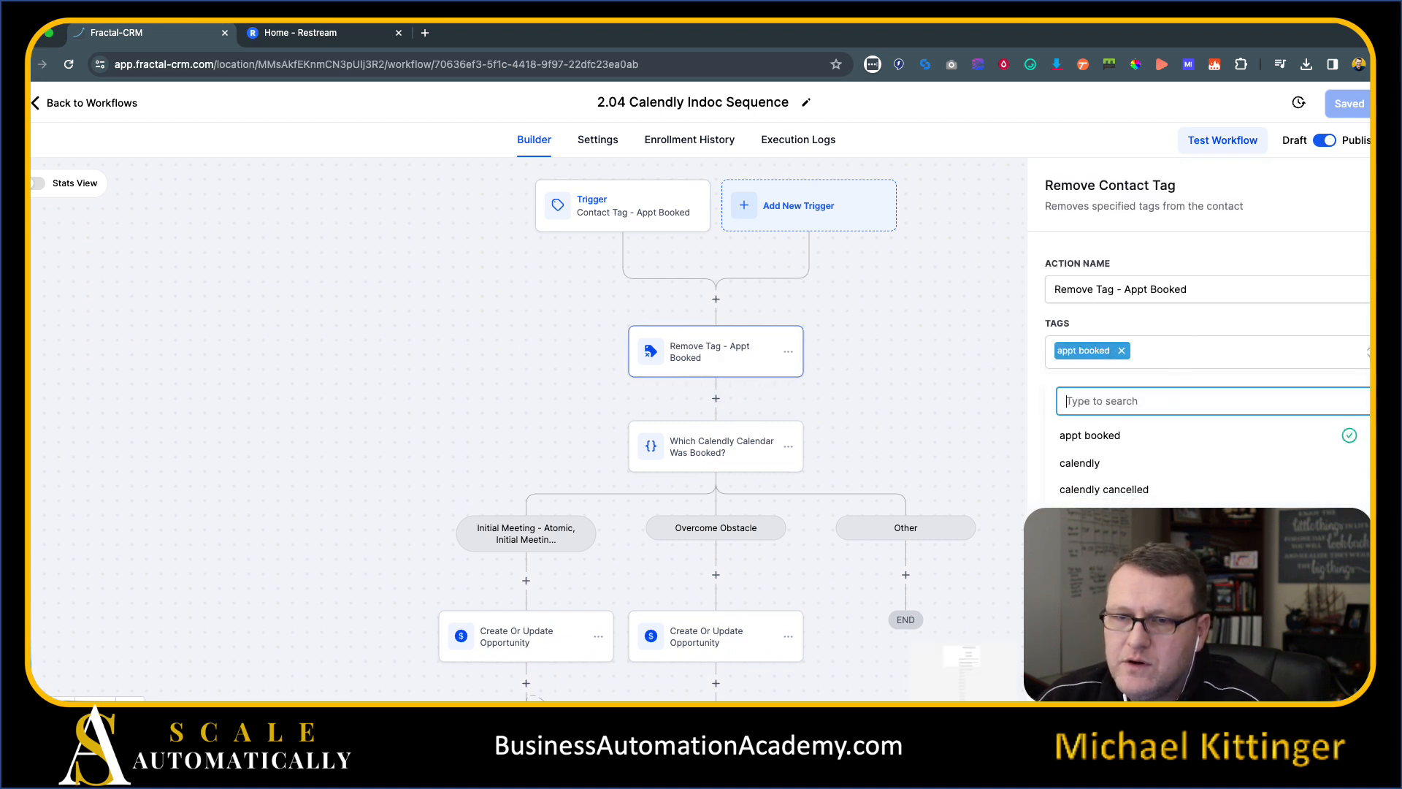
click(1169, 544)
- Rename the tag removal action "Remove Tags - Appt Booked & Confirmed Appt" and save it
click(1212, 288)
text(& Confirmed Appt)
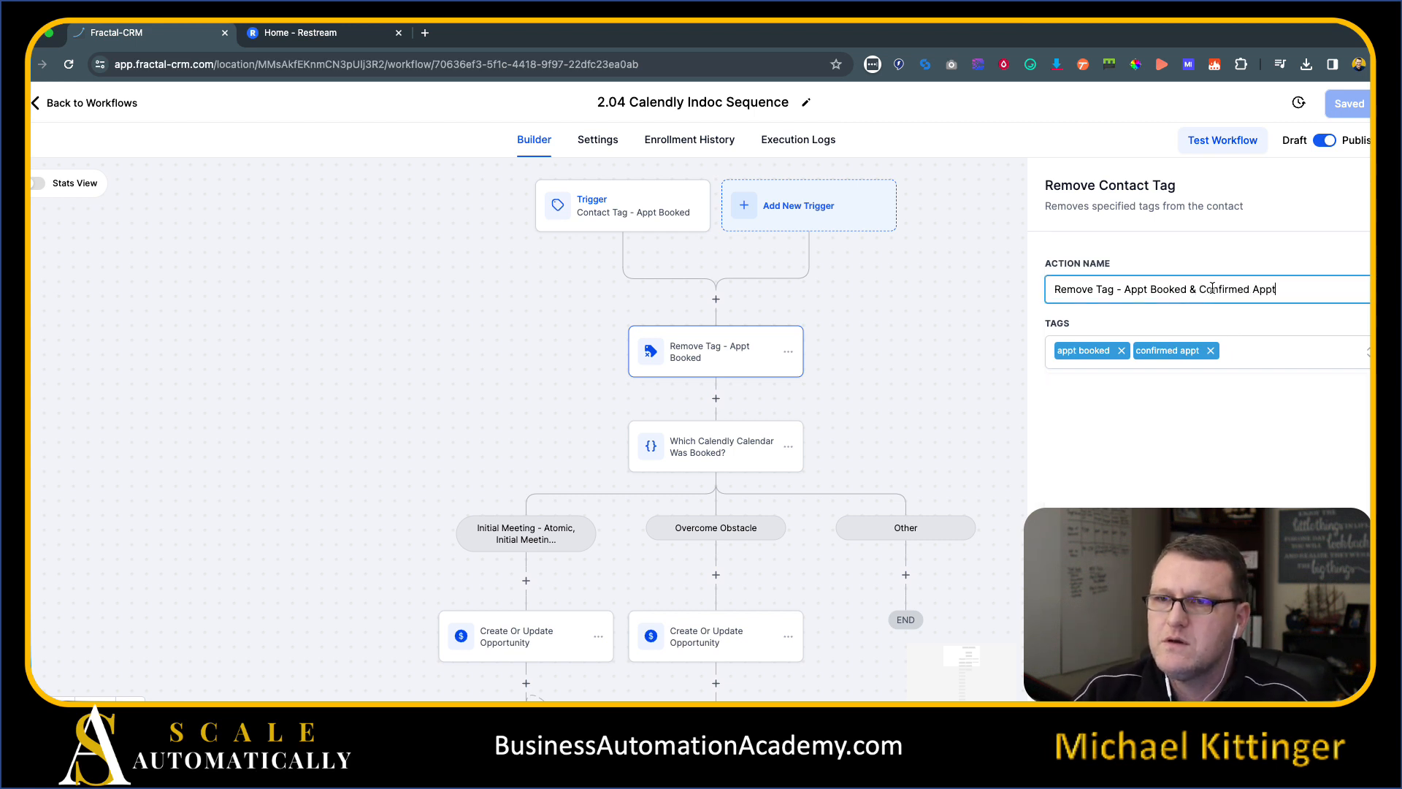
click(1115, 289)
text(s)
click(1219, 462)
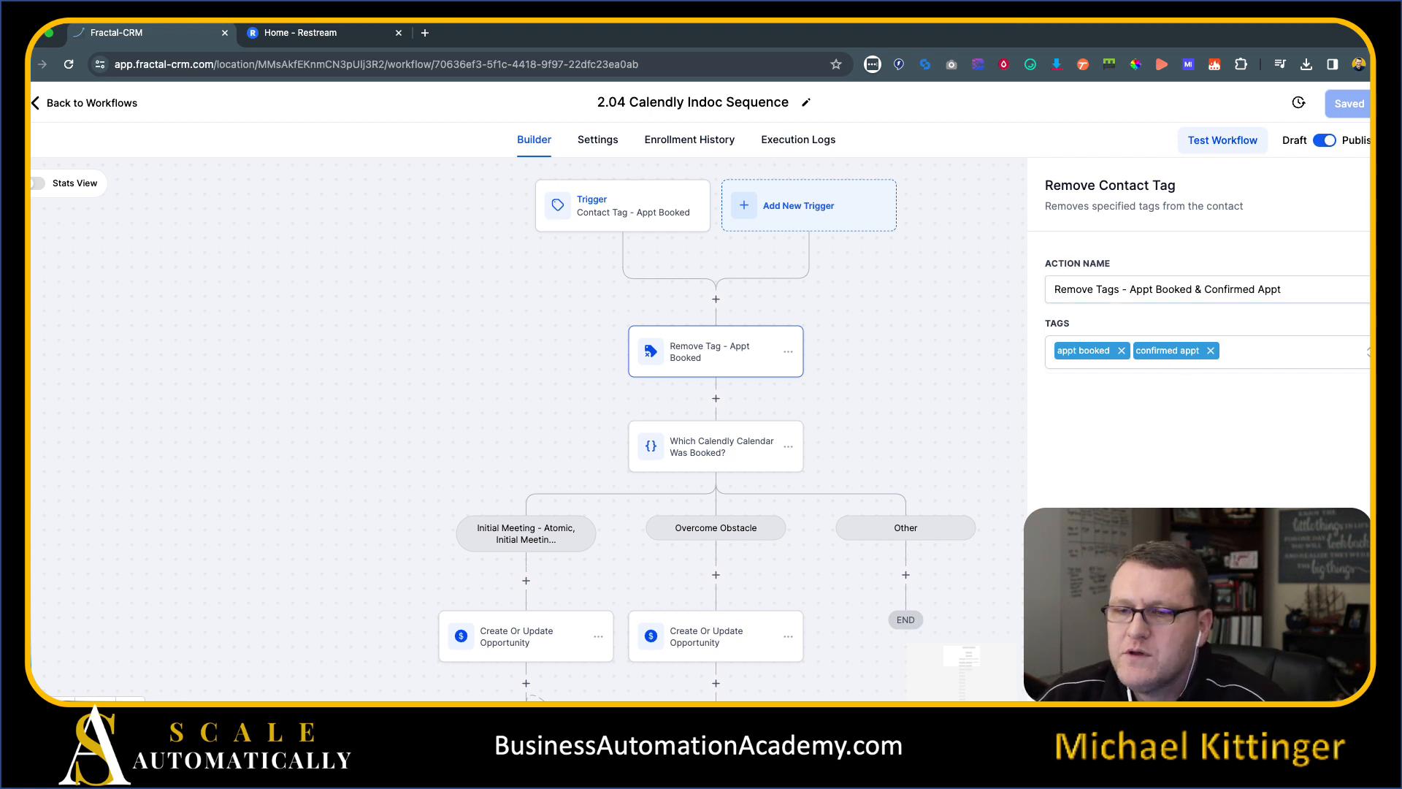
click(816, 375)
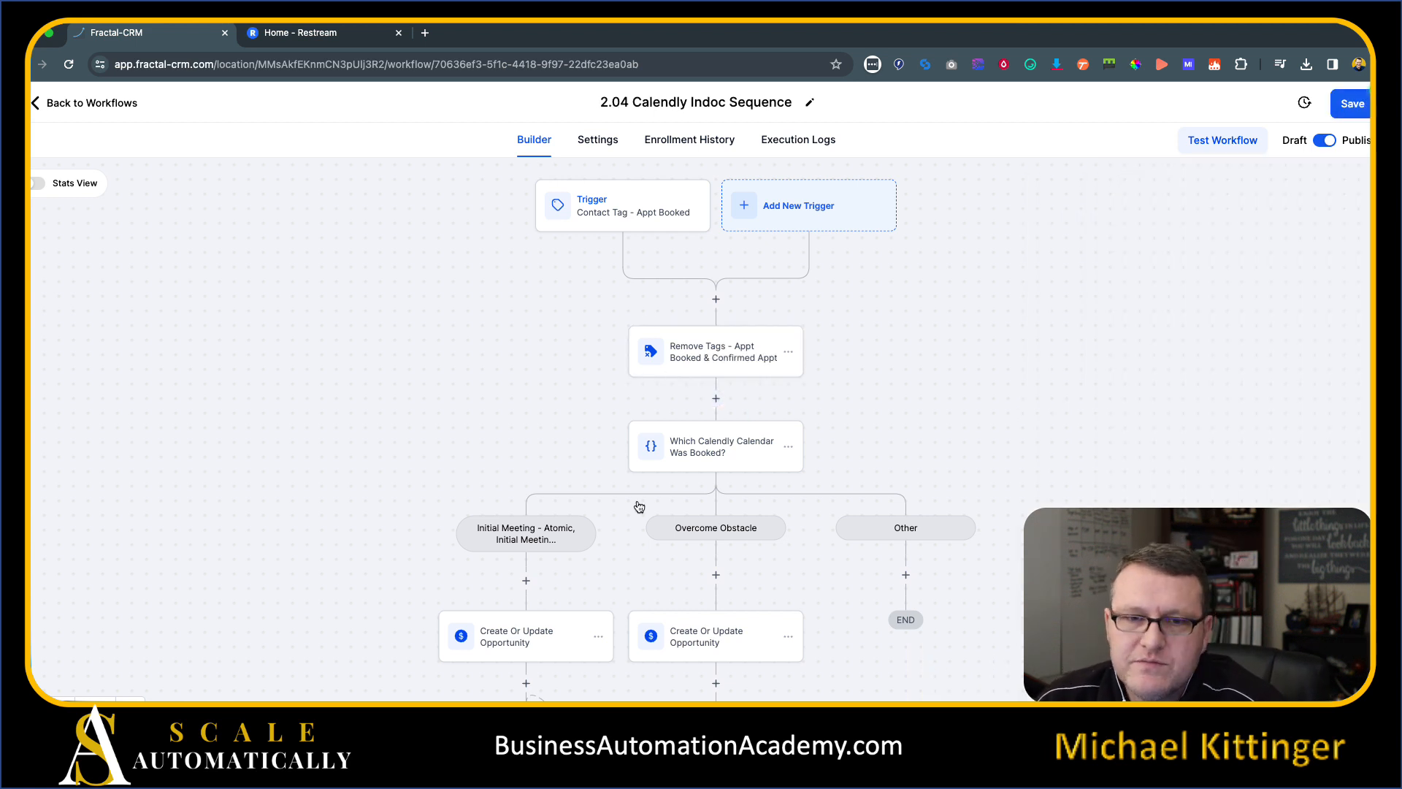
- Review the sequence from the tag trigger through the calendar branches, emails, SMS messages and waits before the appointment
scroll(281, 367, down, 2)
scroll(280, 366, down, 3)
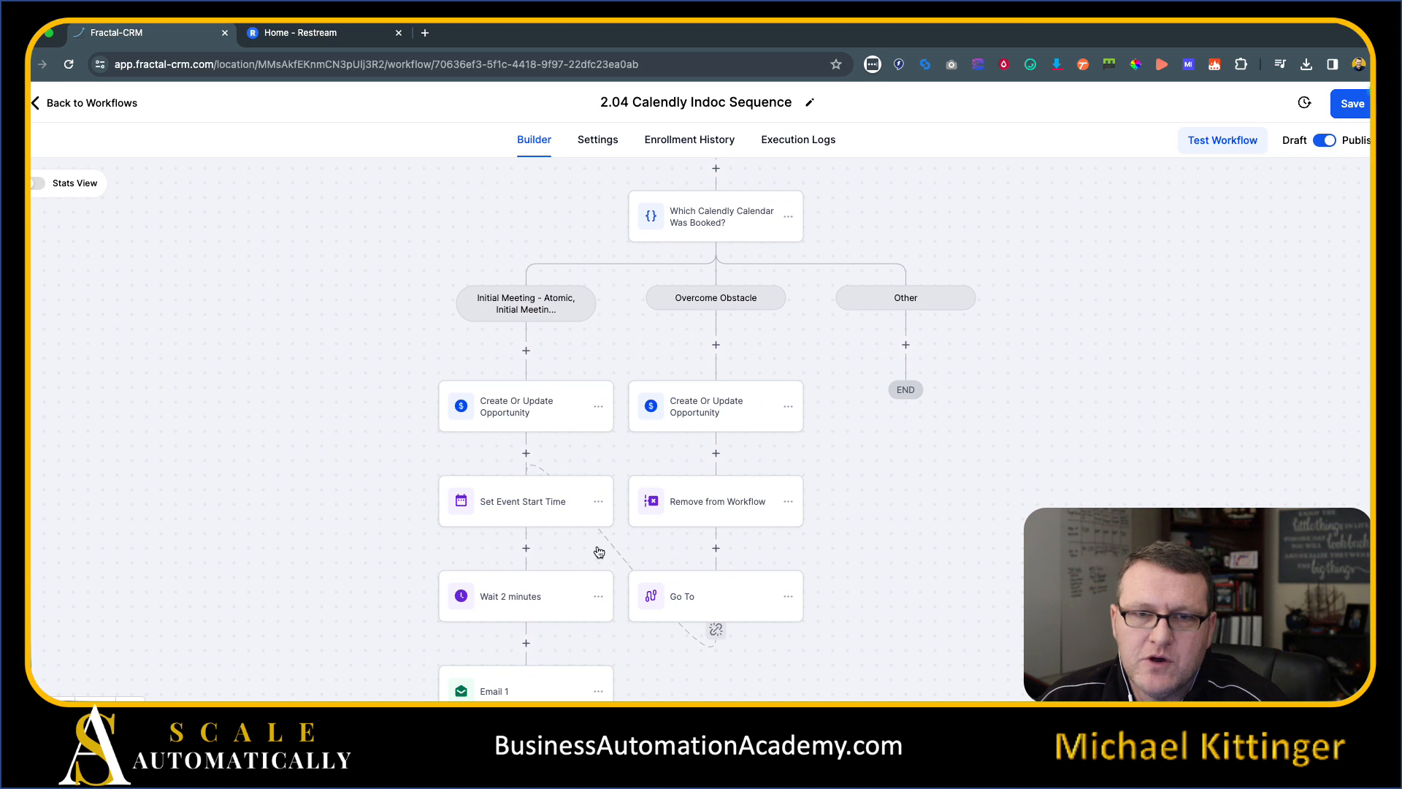
scroll(333, 613, down, 5)
scroll(328, 595, down, 8)
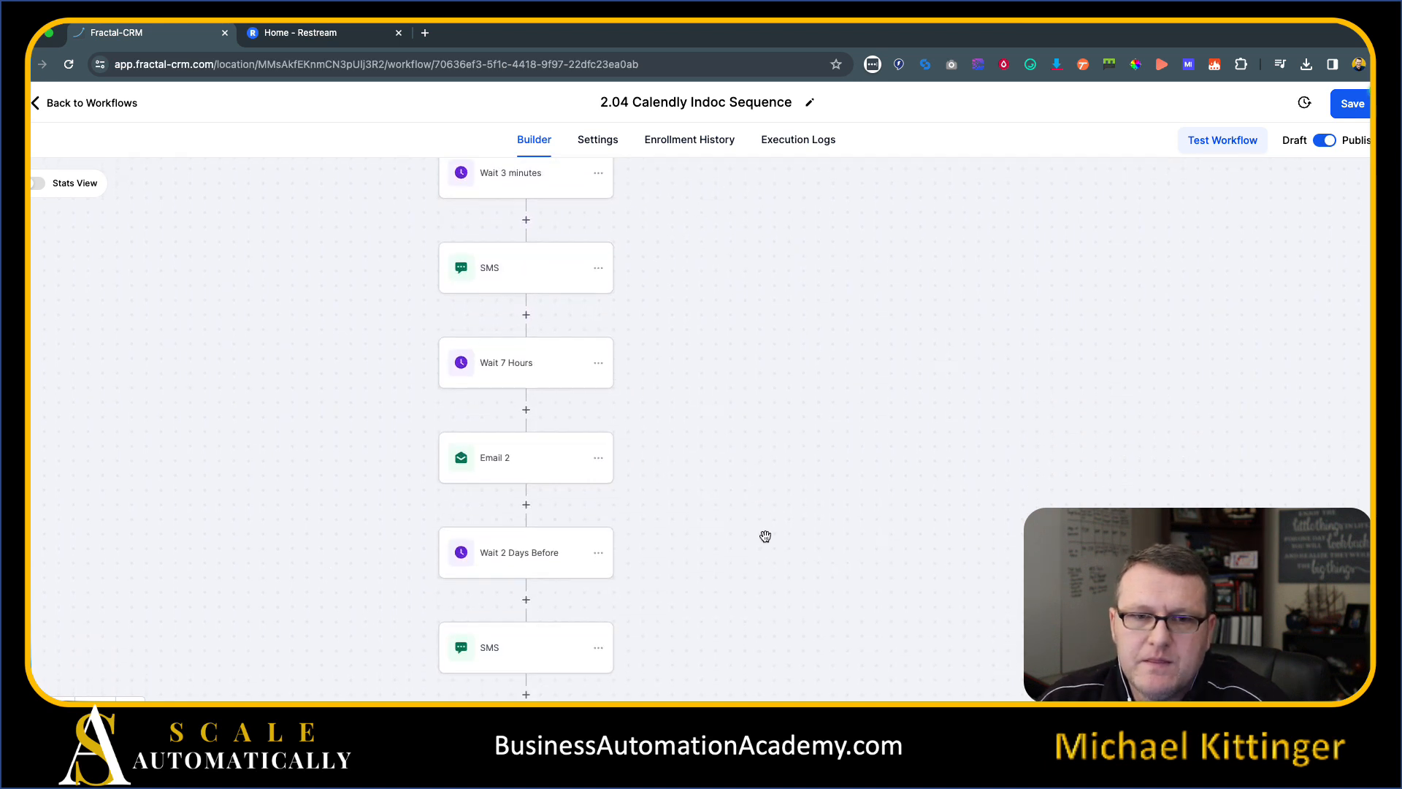
scroll(651, 494, down, 2)
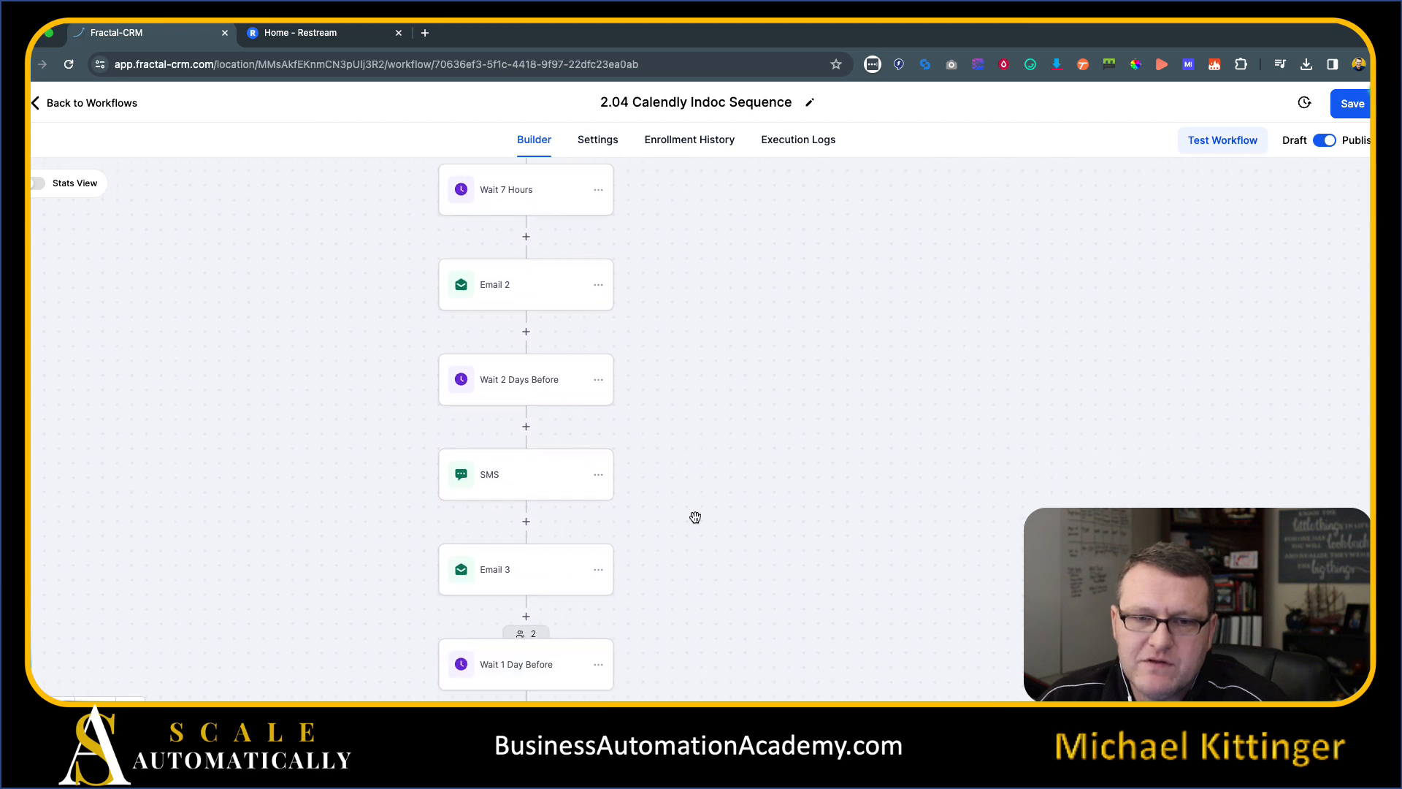
scroll(820, 550, up, 15)
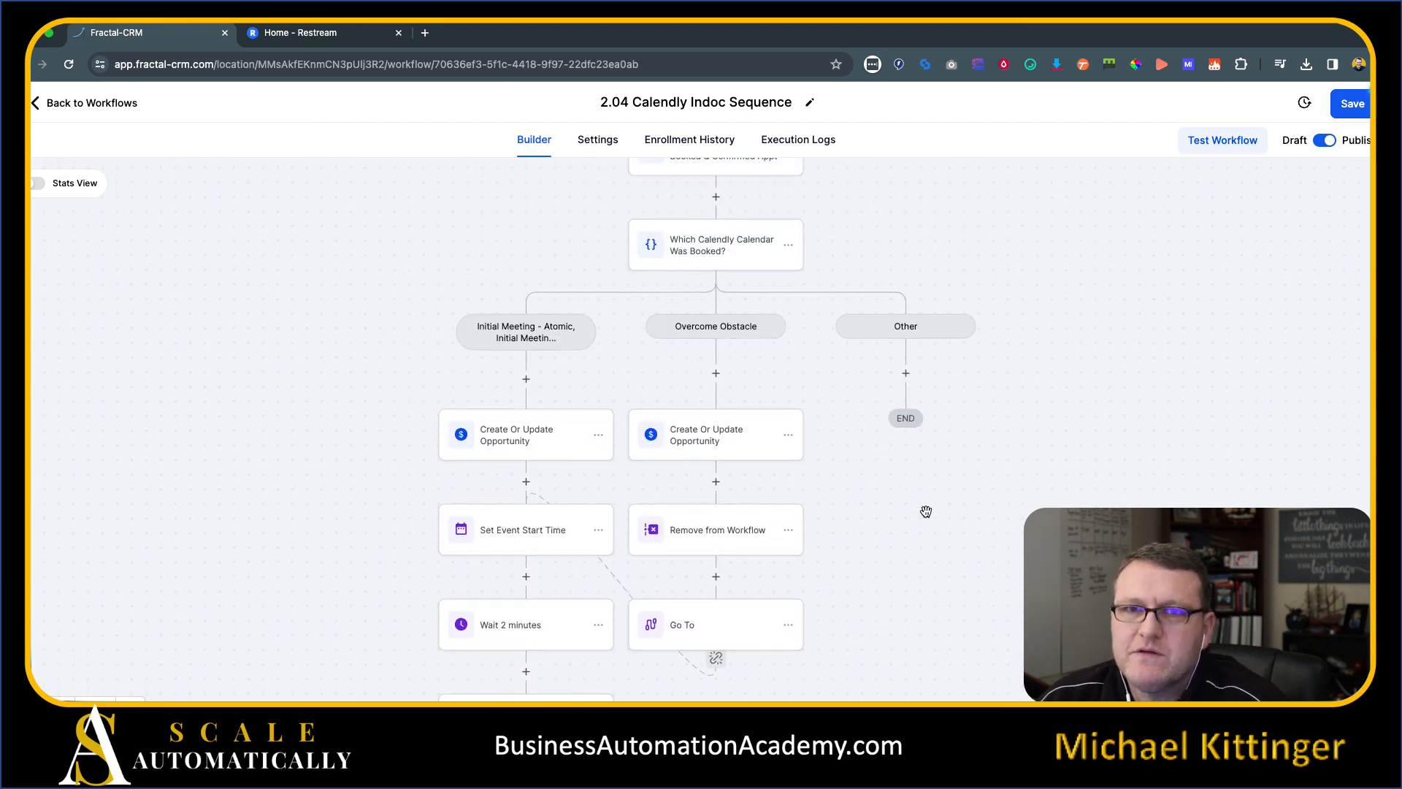
scroll(926, 511, up, 1)
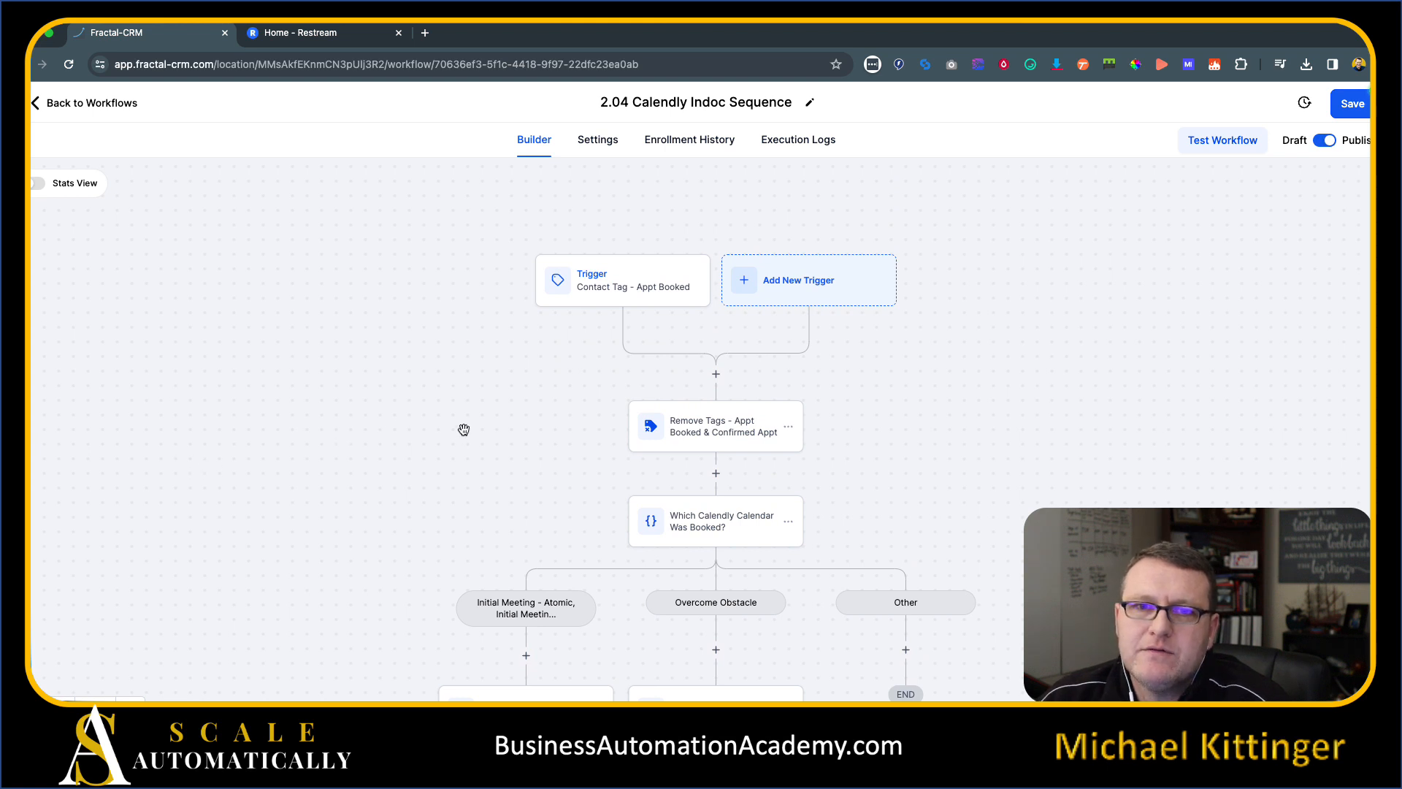
scroll(338, 426, down, 10)
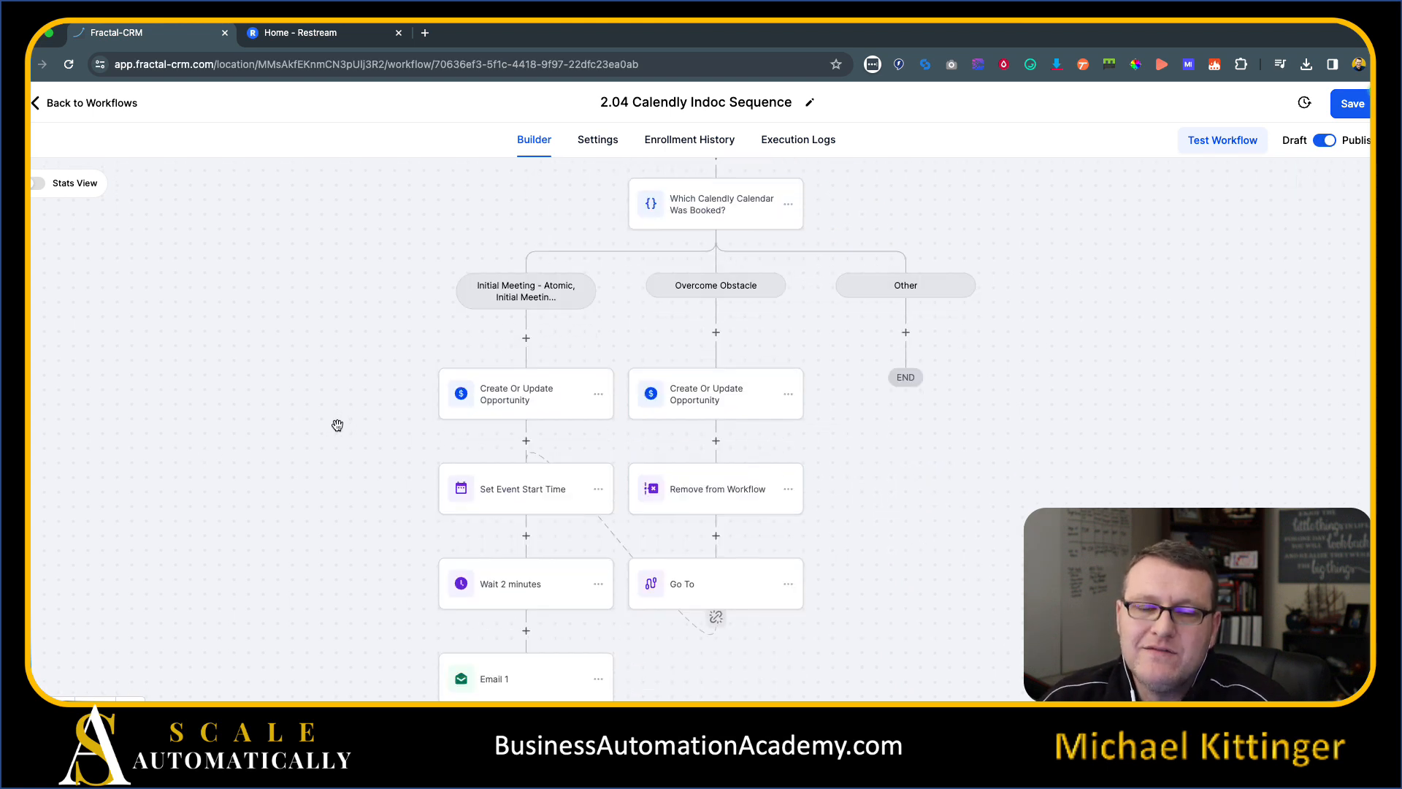
scroll(316, 433, down, 3)
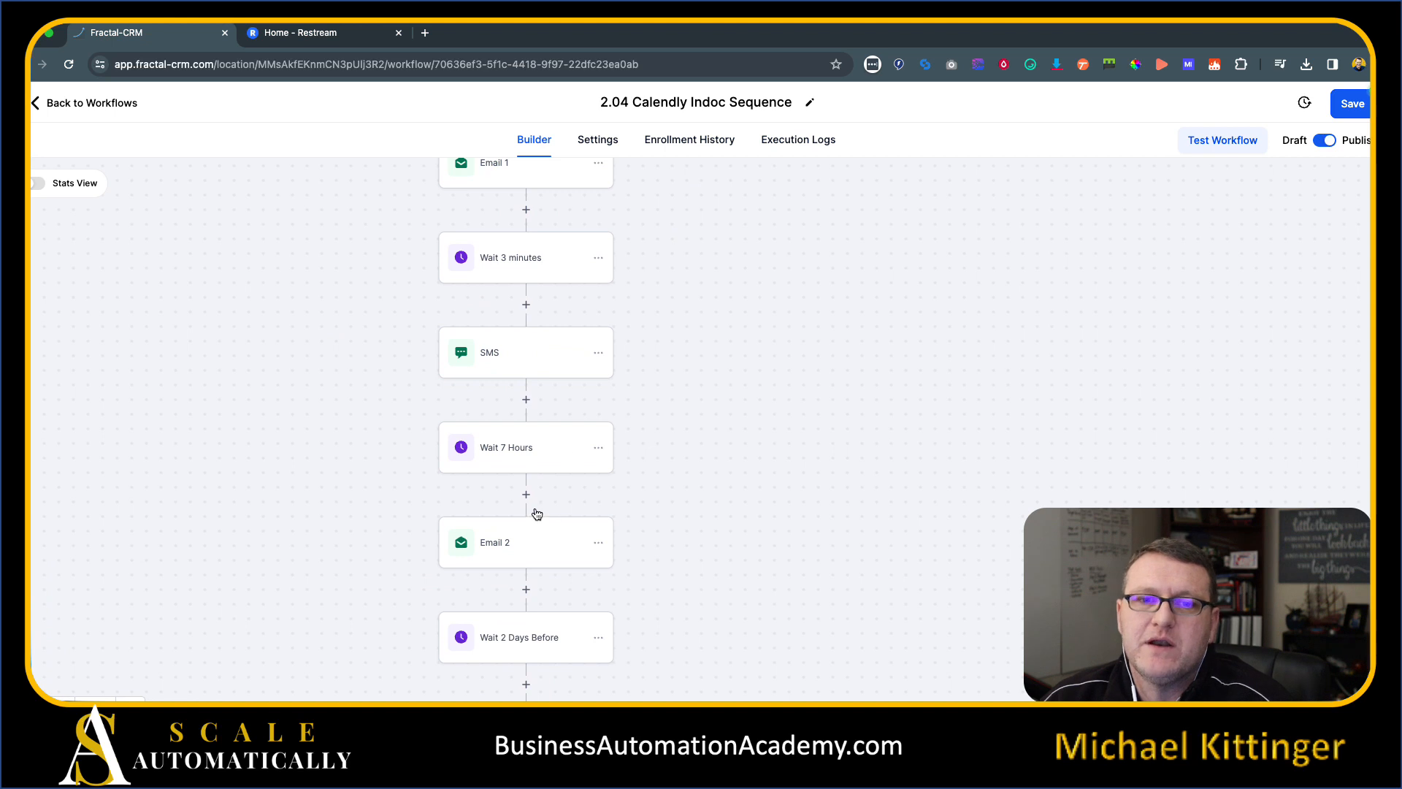
scroll(379, 475, down, 4)
scroll(379, 475, up, 15)
scroll(1005, 416, down, 4)
scroll(1016, 415, up, 1)
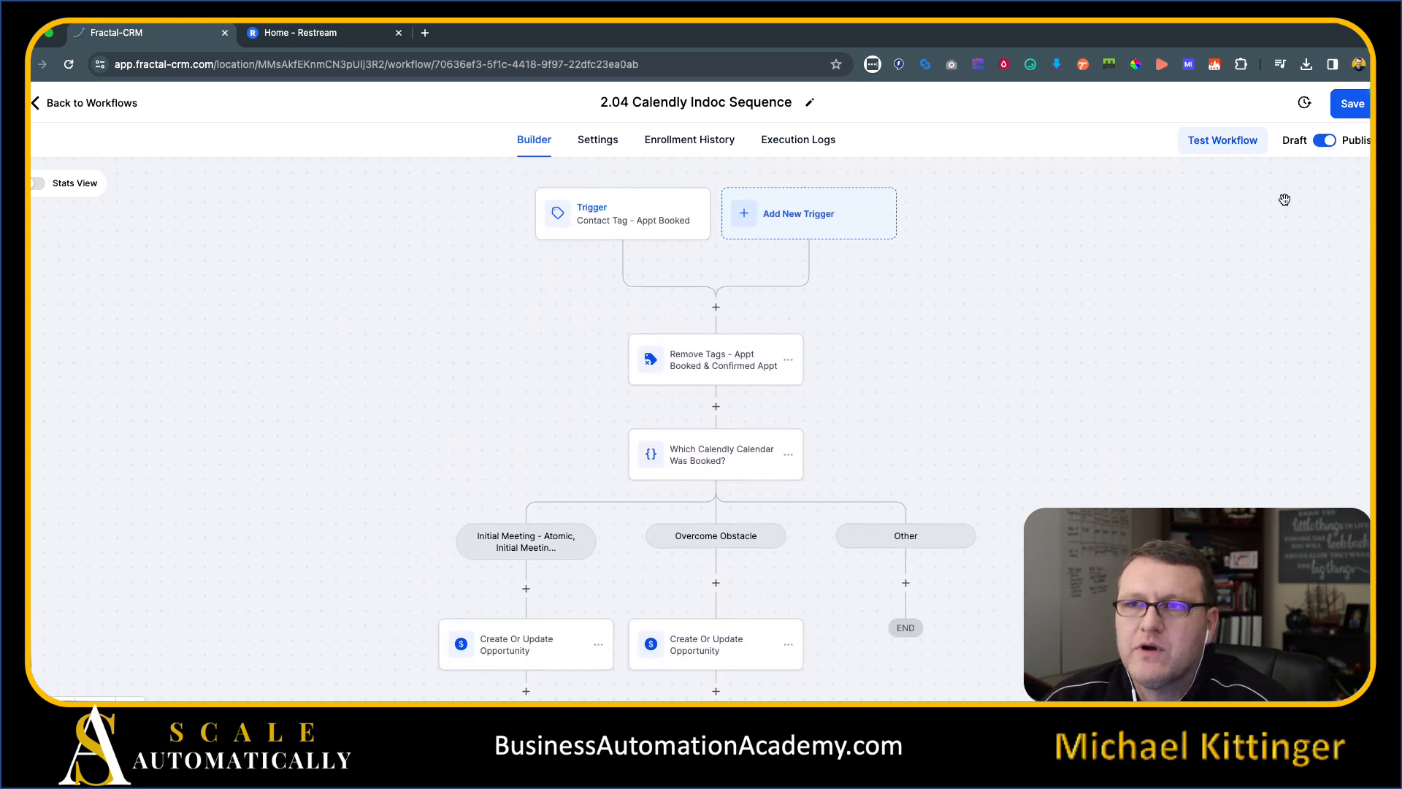
- Save the Calendly Indoc Sequence workflow and create a new blank workflow in the 2. Booked Calls folder
click(1352, 103)
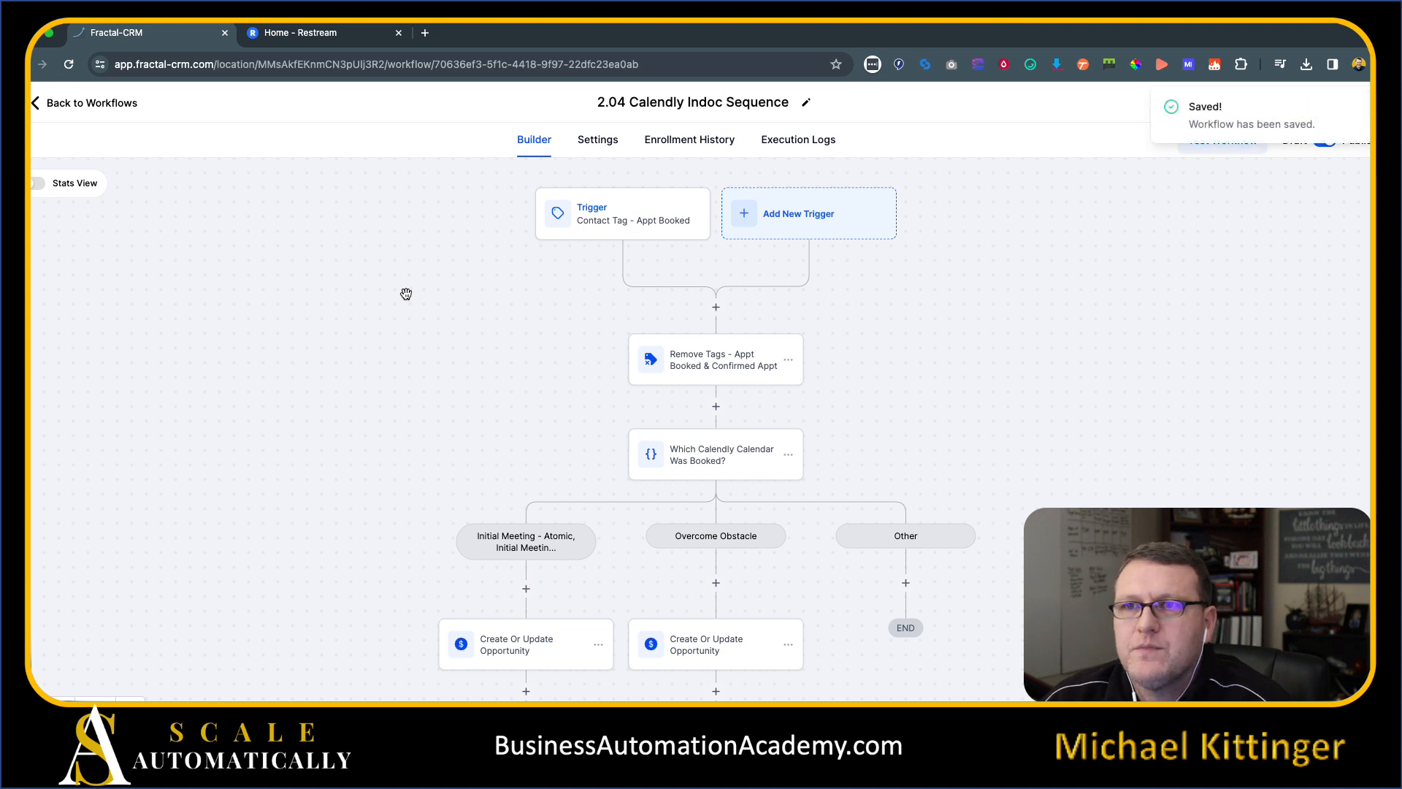
click(120, 103)
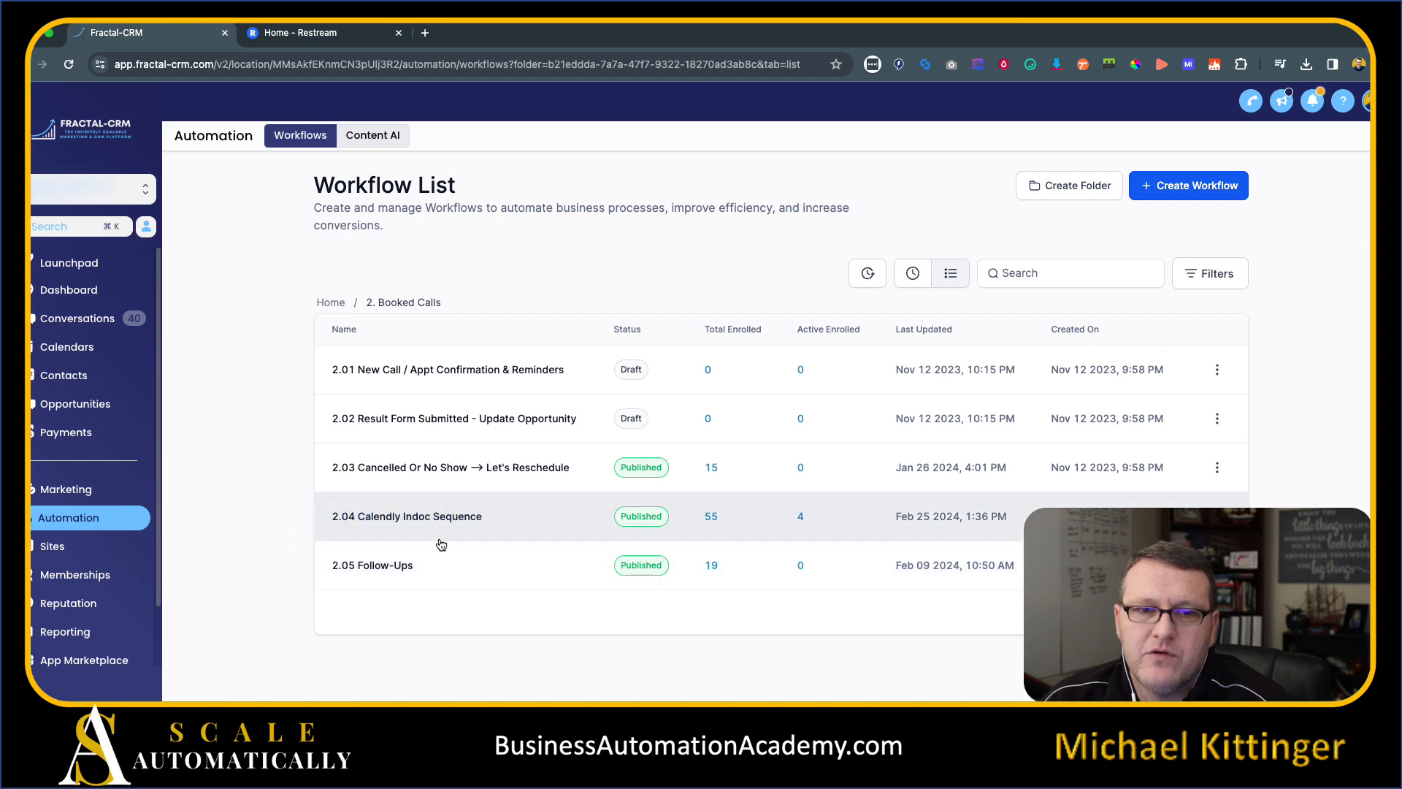
click(1189, 186)
click(523, 401)
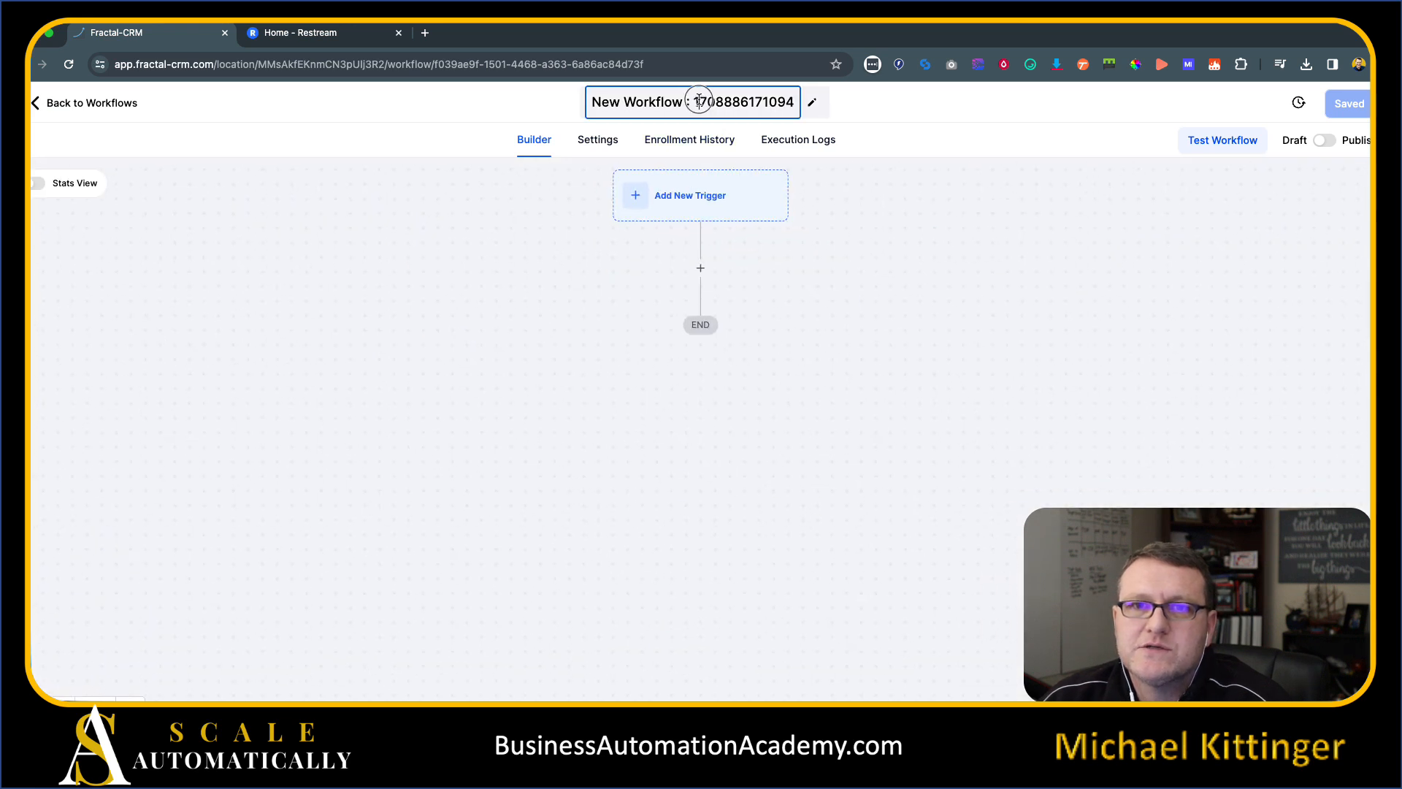
- Rename the new workflow "2.04b Contact Confirmed Appt"
triple_click(696, 100)
text(2)
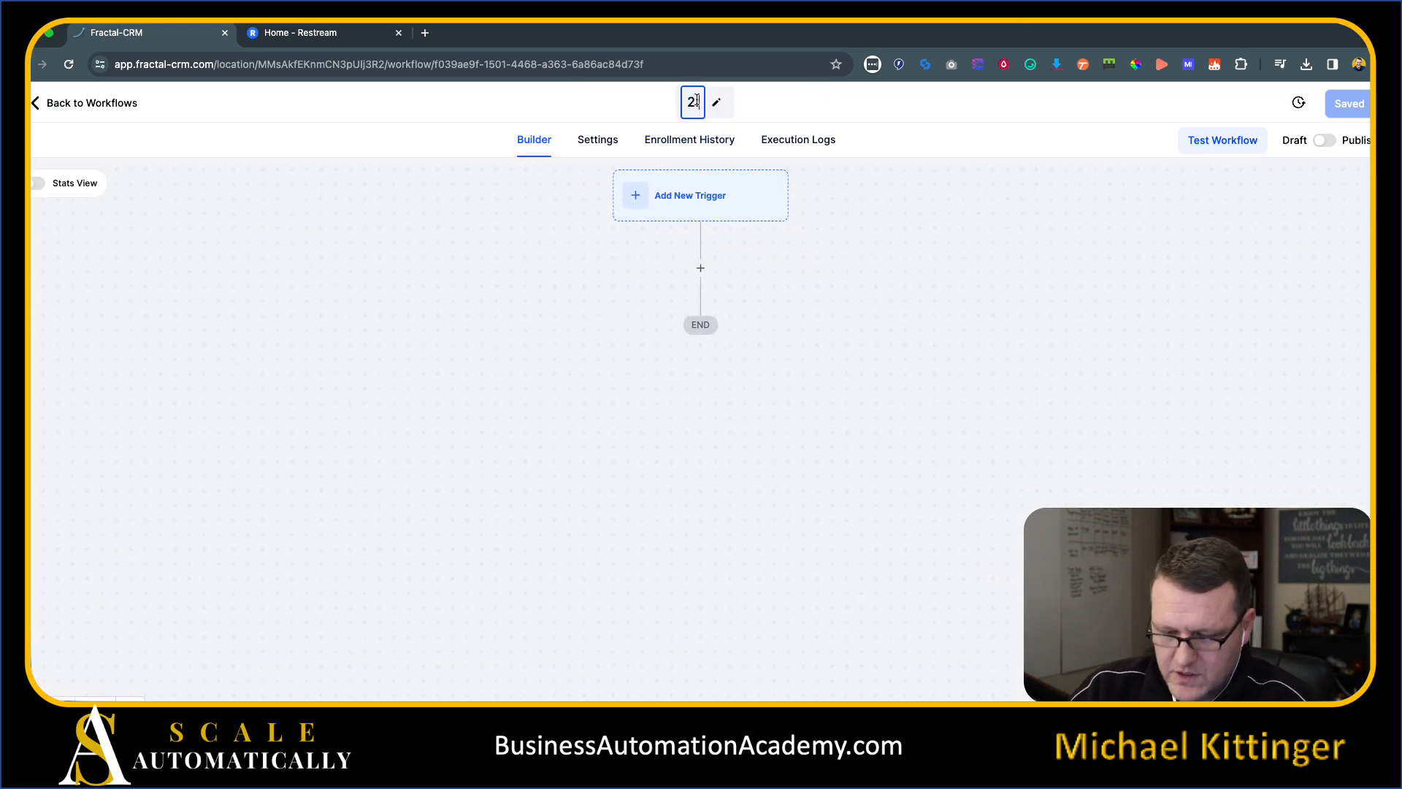
text(.0 b Contact Confirmed Appt)
key(Return)
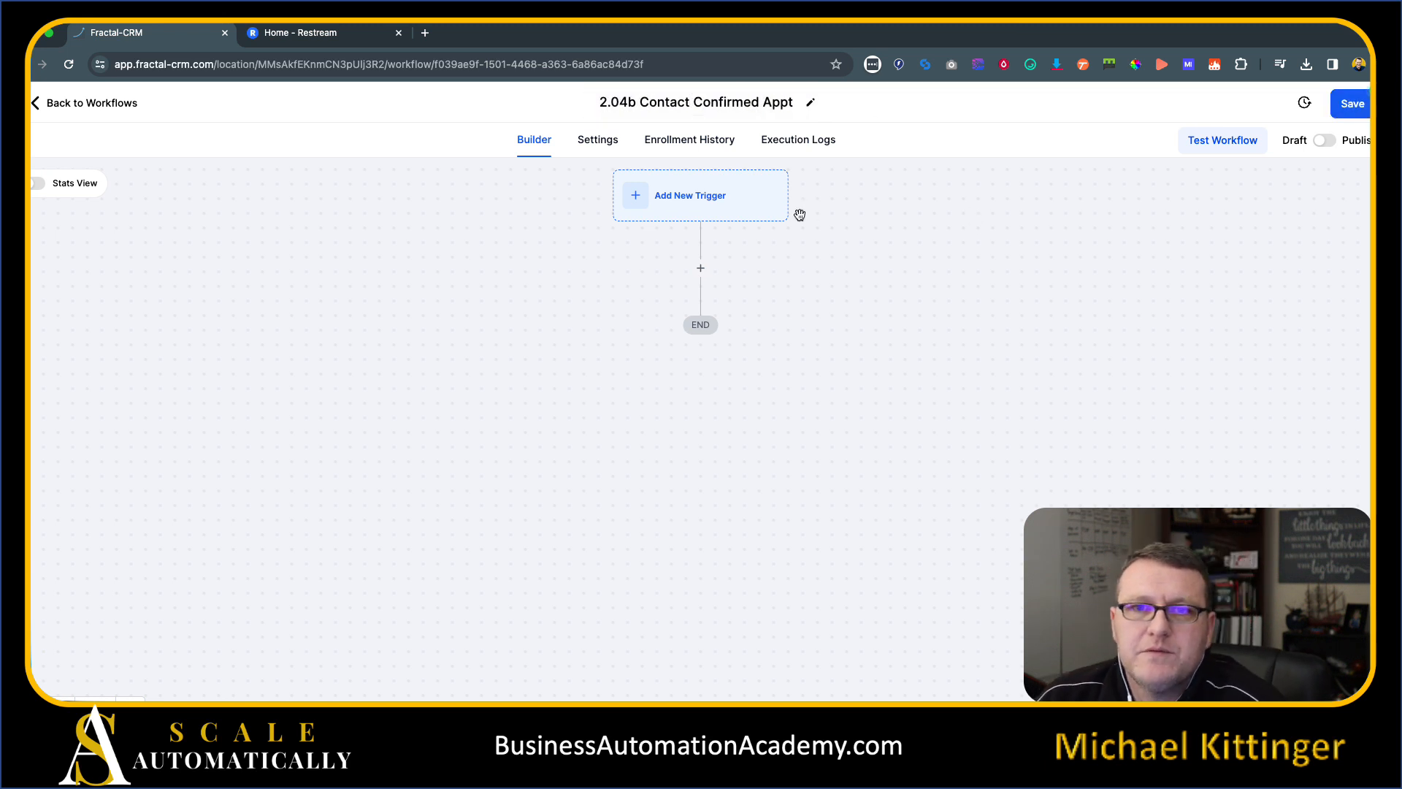
- Turn on Allow re-entry and Mark as read in the workflow settings
click(597, 139)
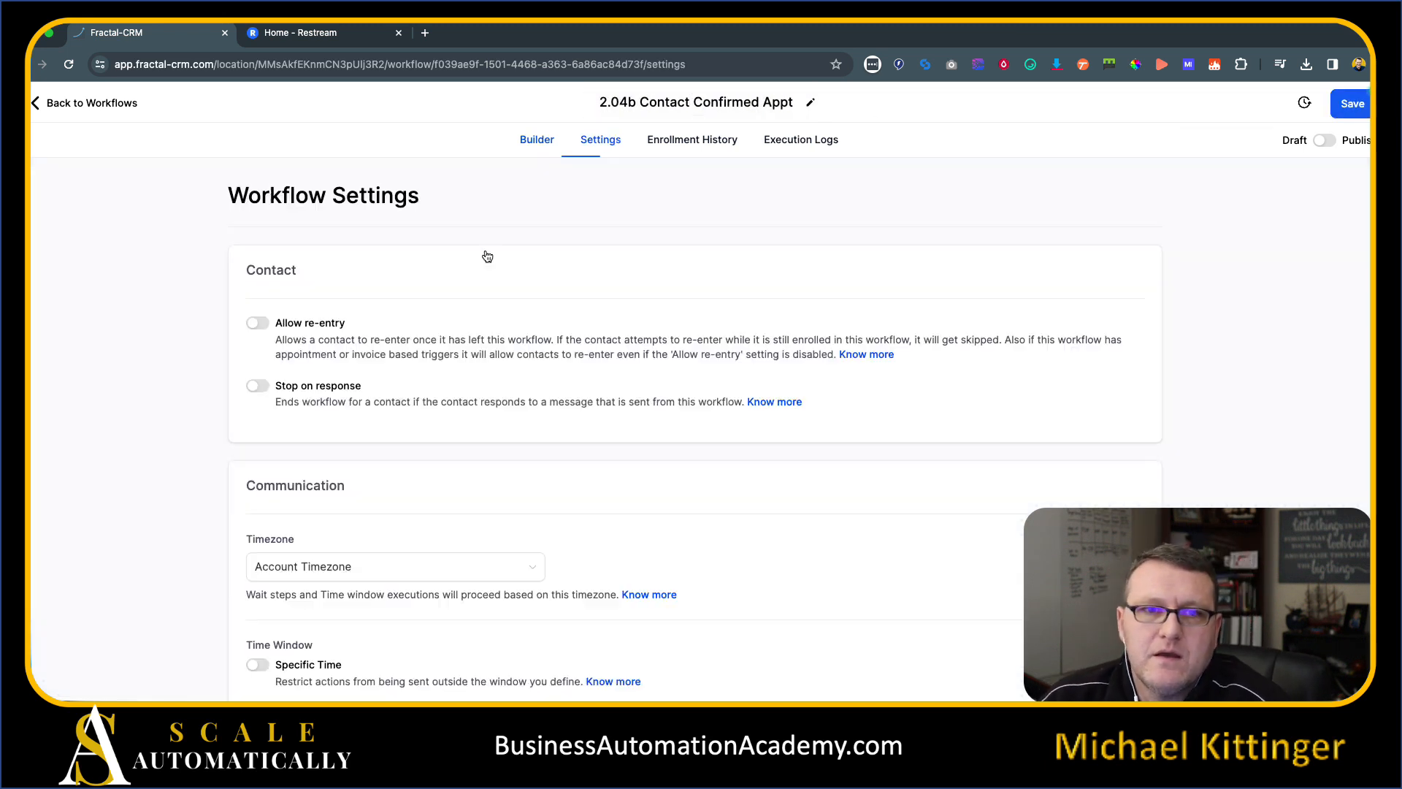
click(252, 323)
scroll(252, 328, down, 3)
click(258, 641)
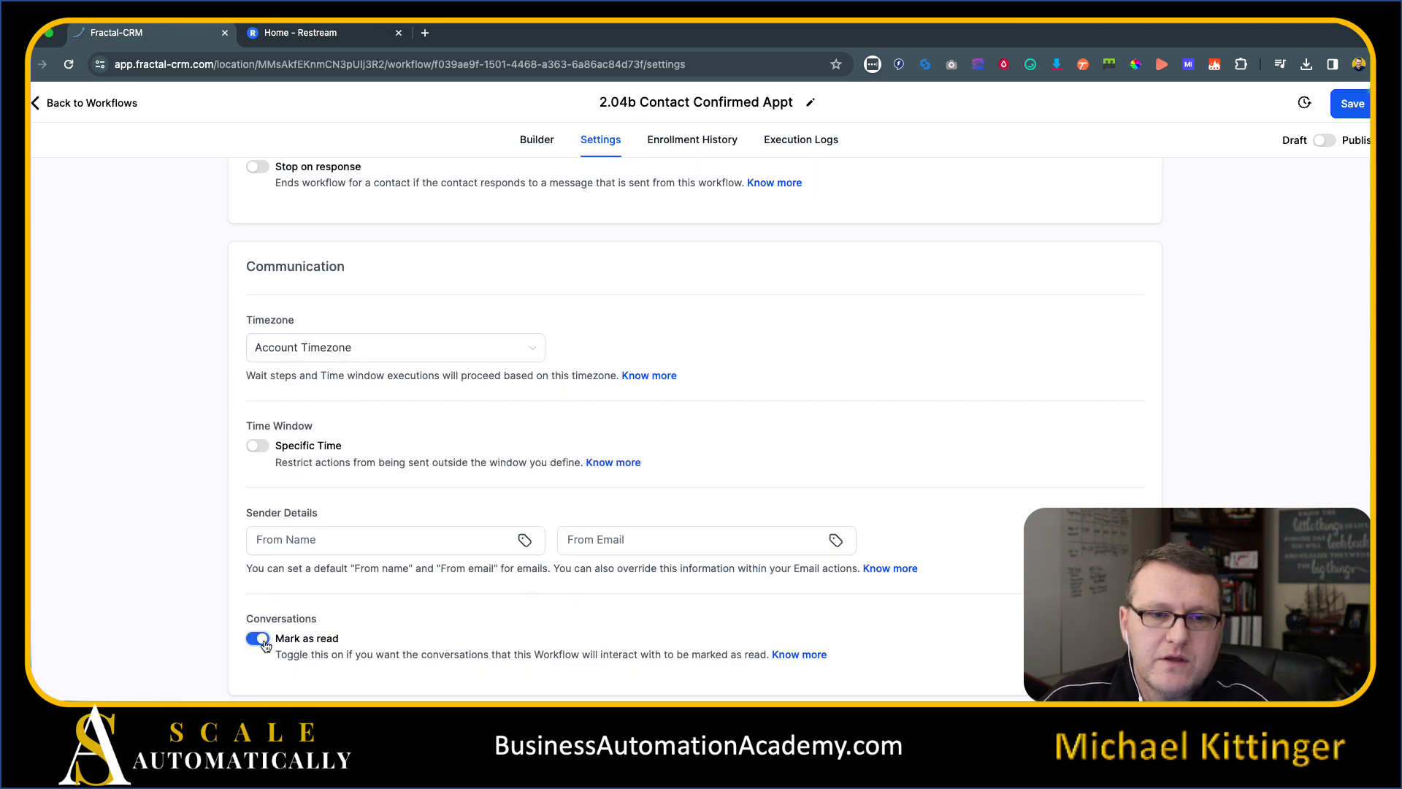
scroll(634, 394, up, 3)
- Start a new workflow trigger of the type Customer Replied
click(555, 141)
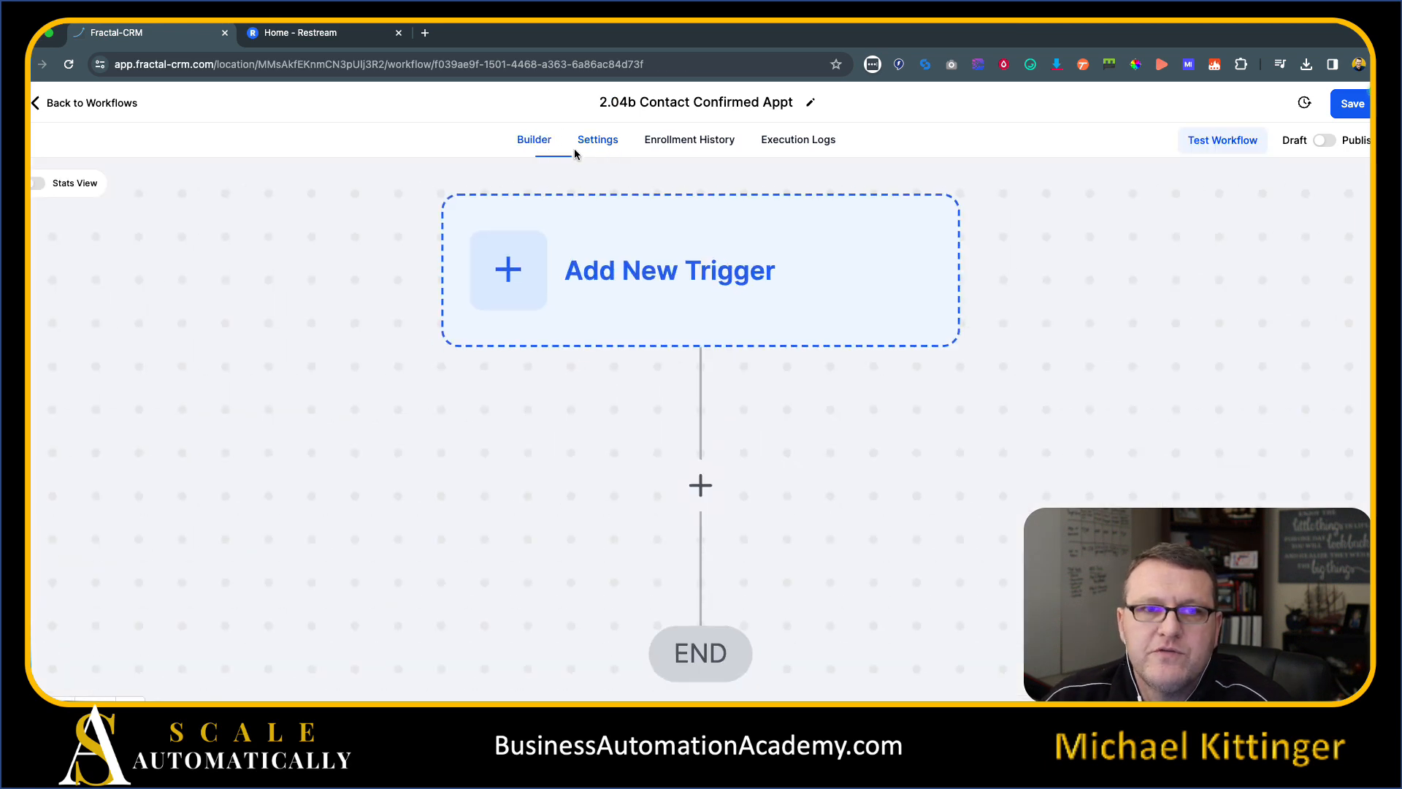
click(628, 263)
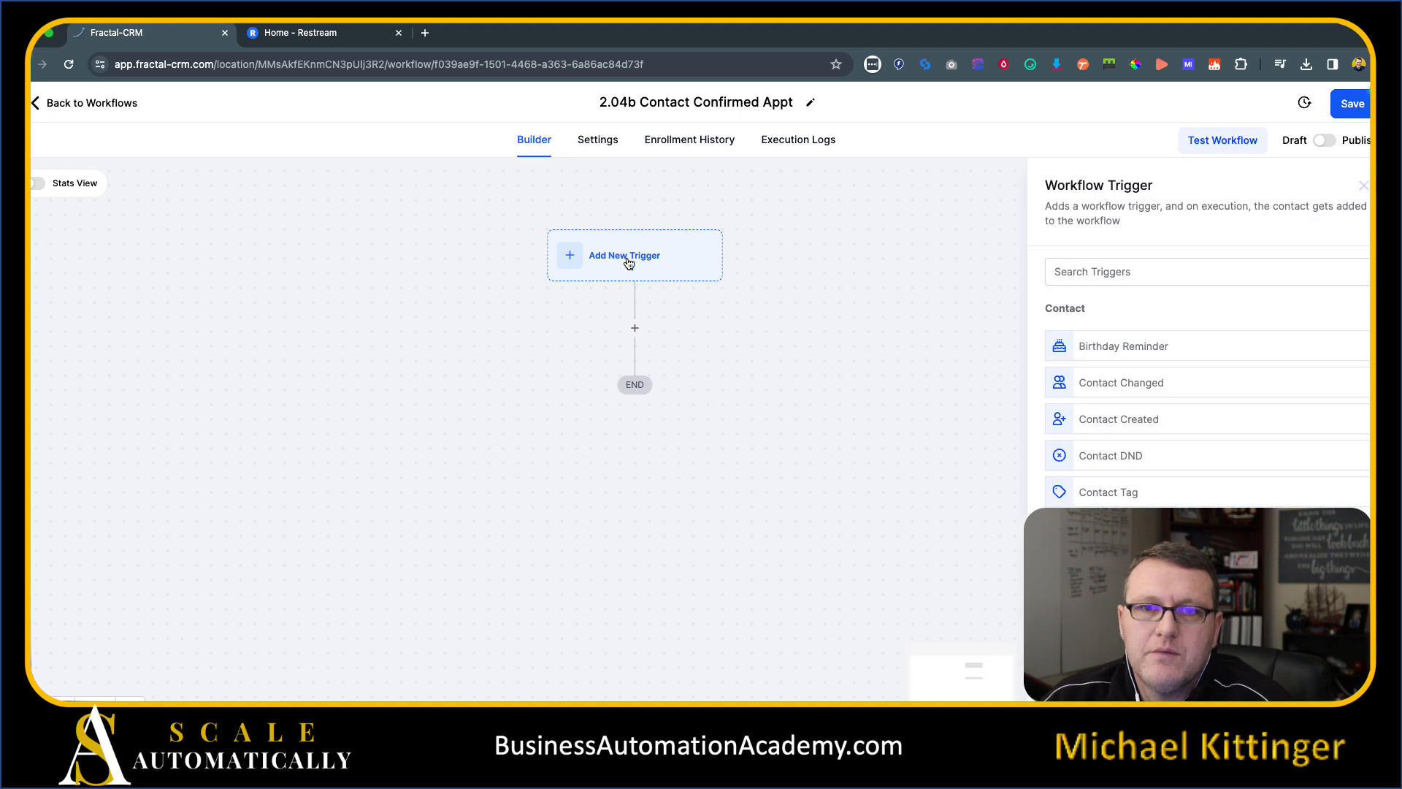
text(rep)
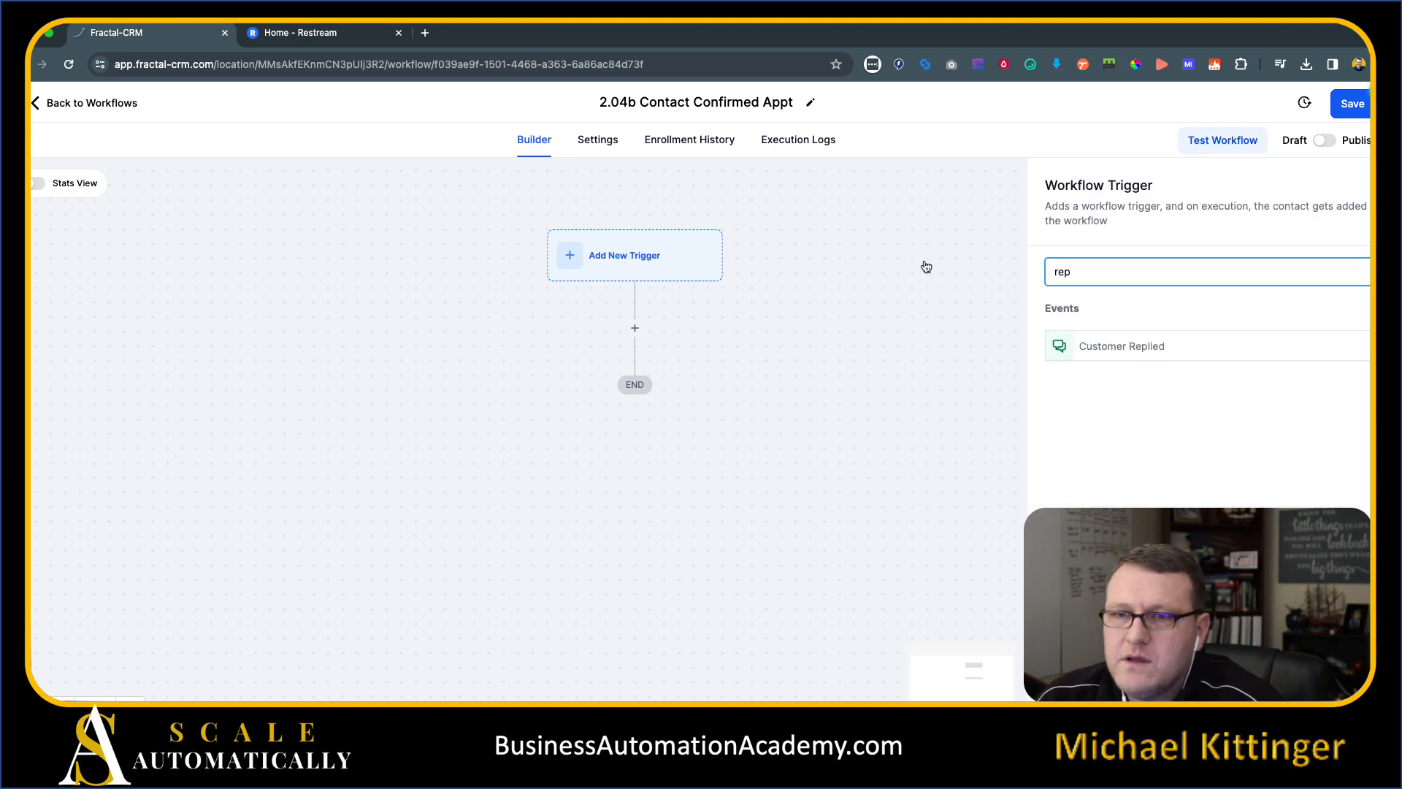
click(1104, 352)
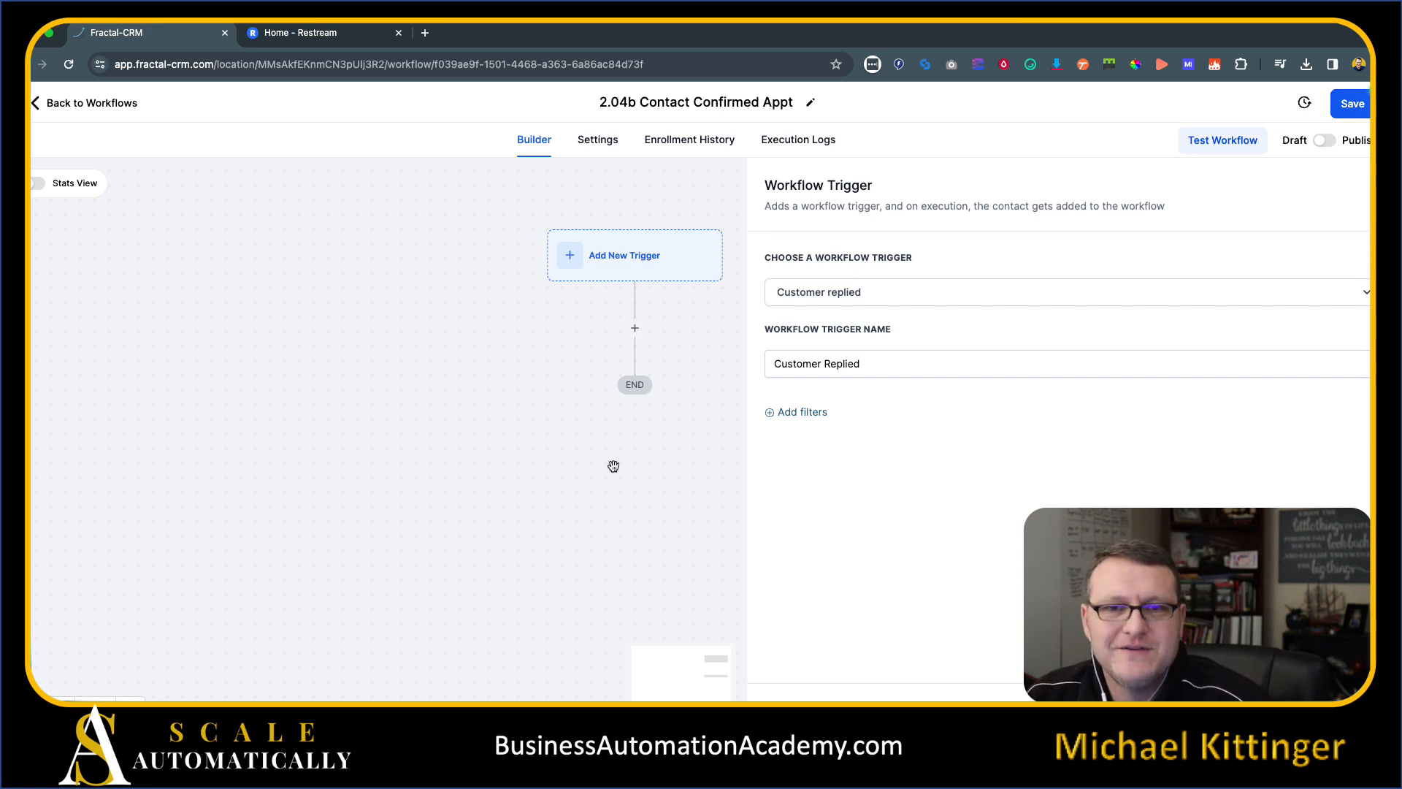
- Filter the trigger to replies to the workflow 2.04 Calendly Indoc Sequence and save it
drag(545, 453, 457, 448)
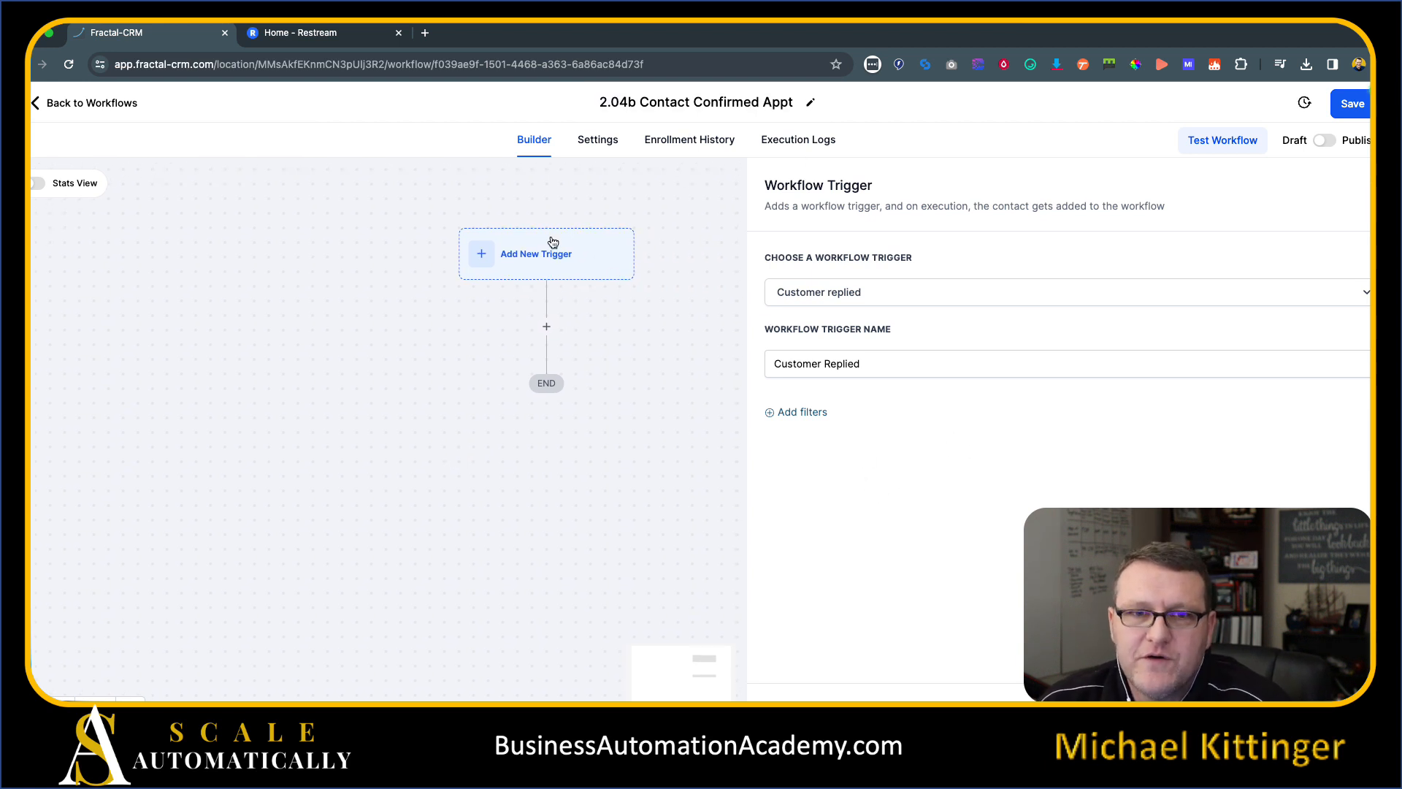
click(818, 414)
click(784, 433)
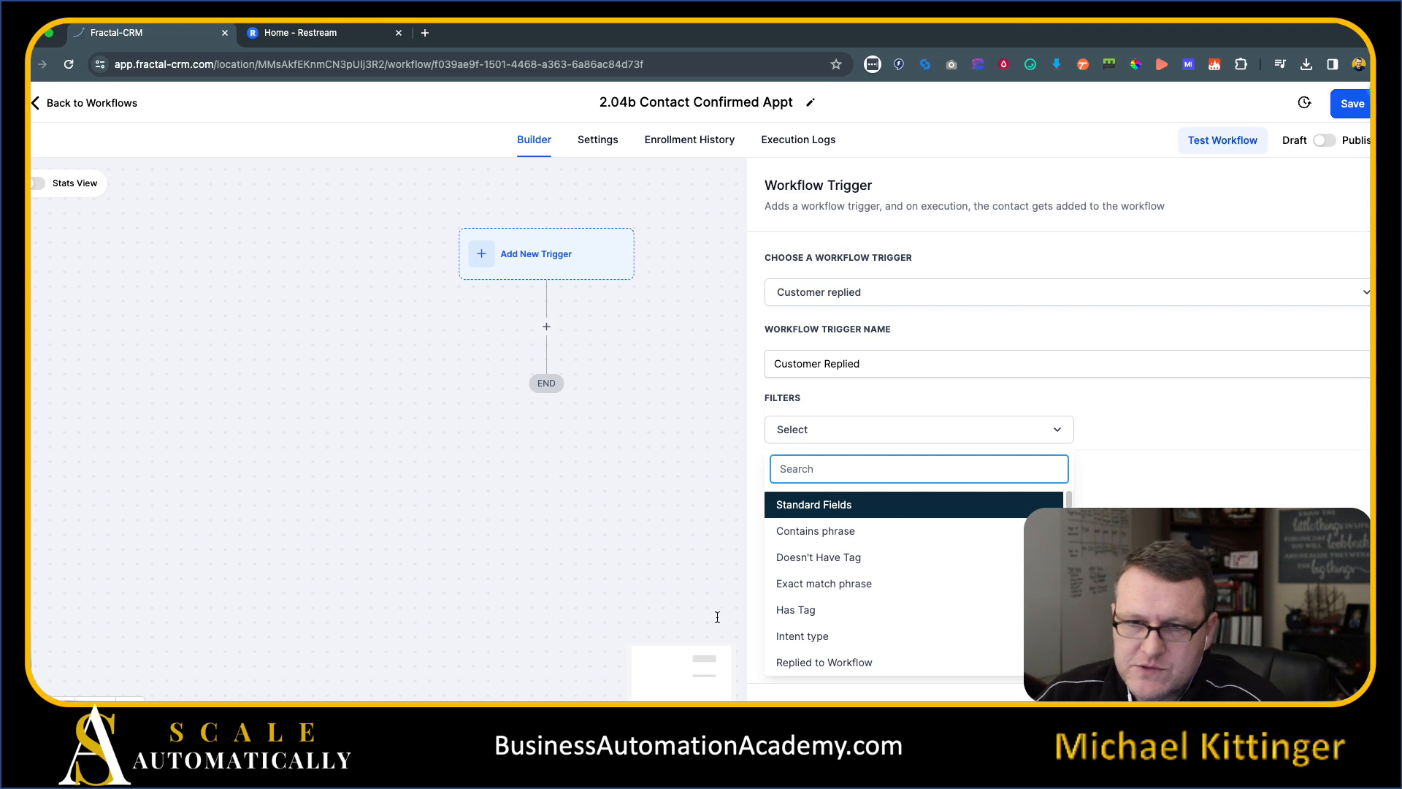
click(832, 662)
click(1120, 440)
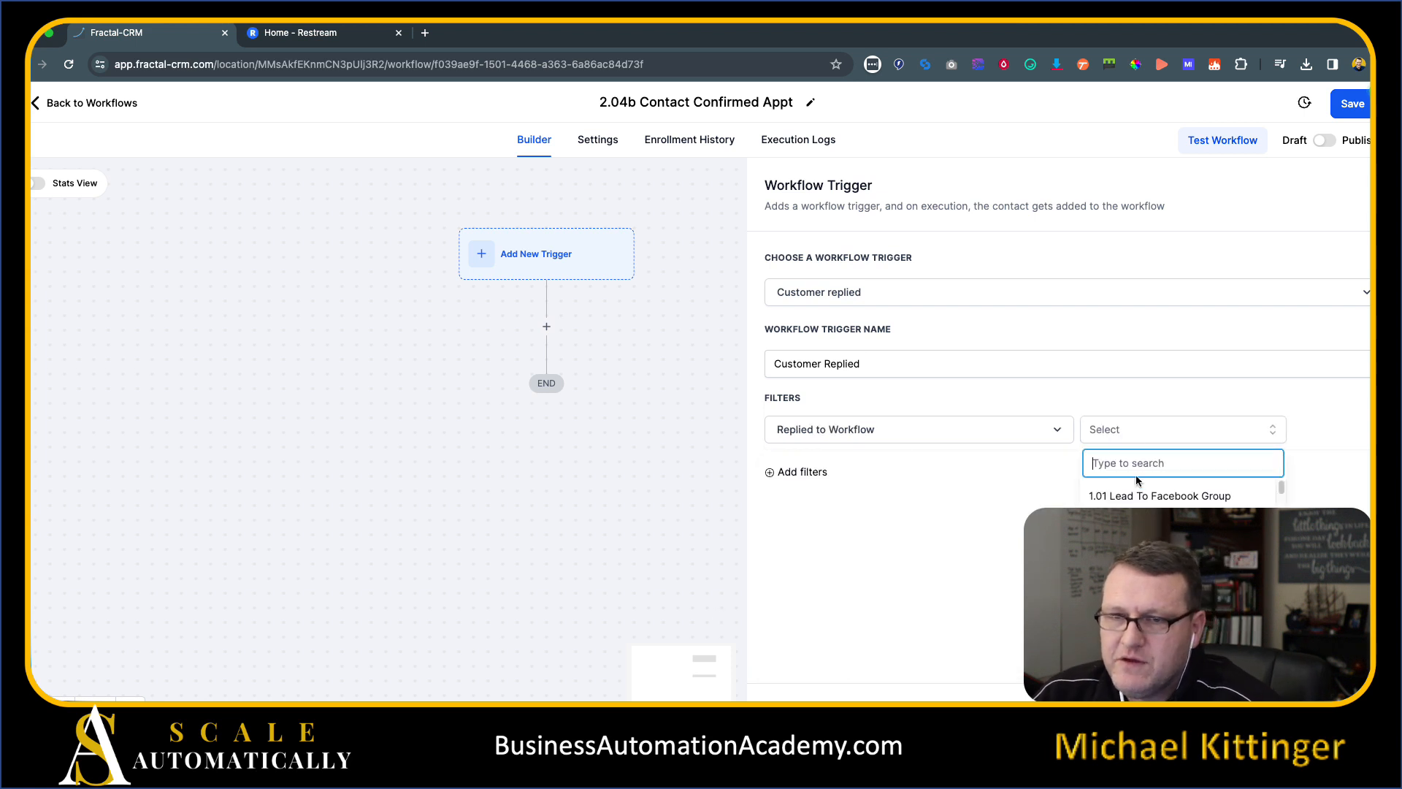
text(w)
key(BackSpace)
text(2)
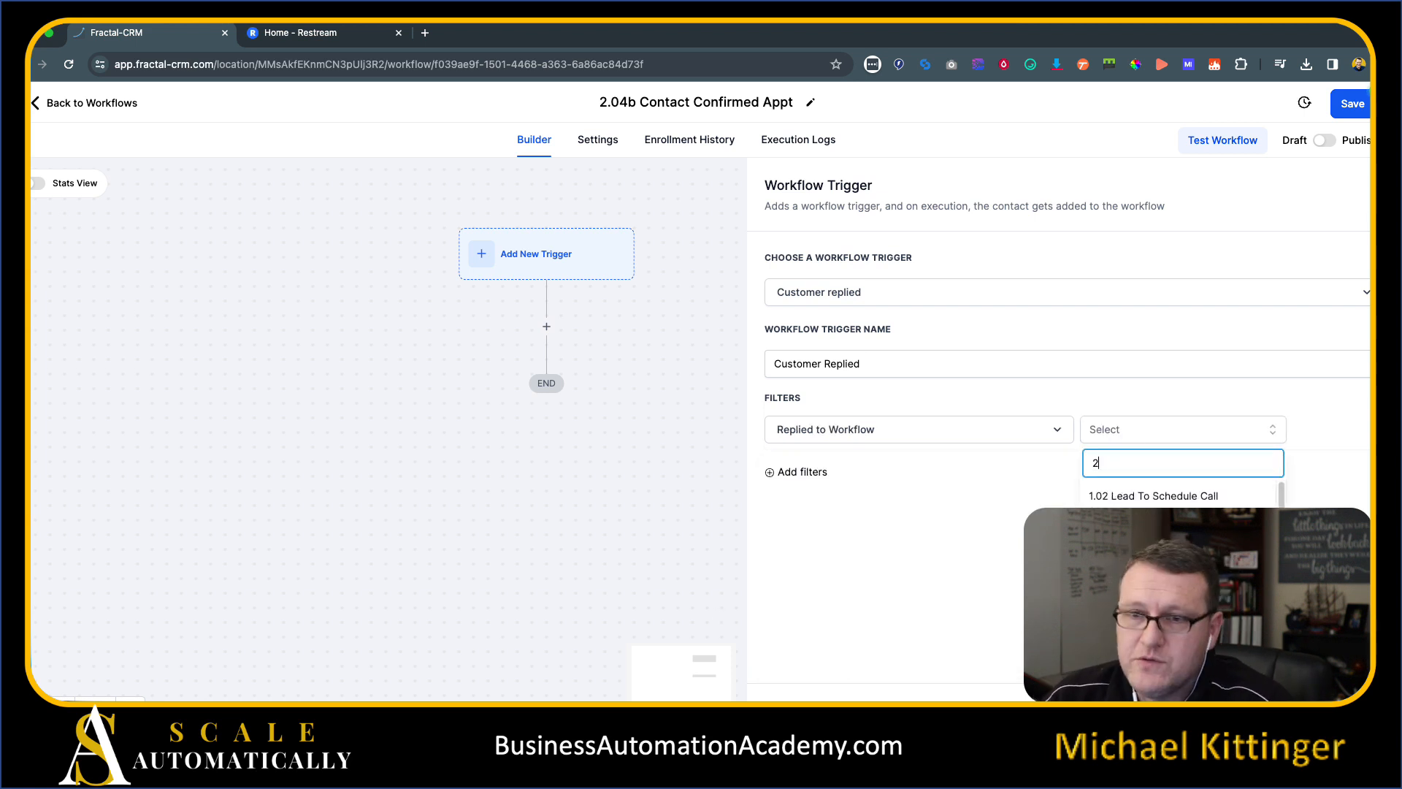
scroll(1179, 497, down, 5)
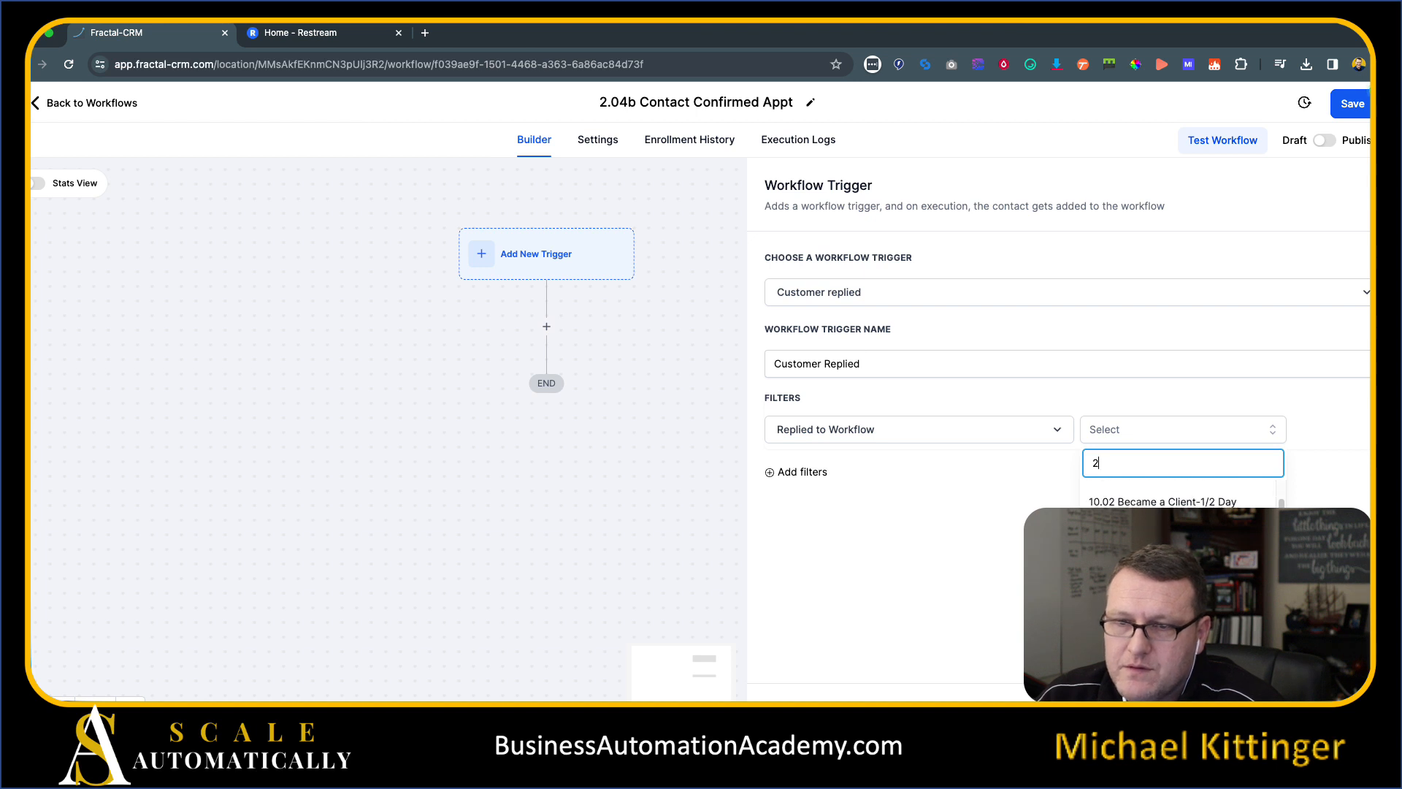
click(1161, 586)
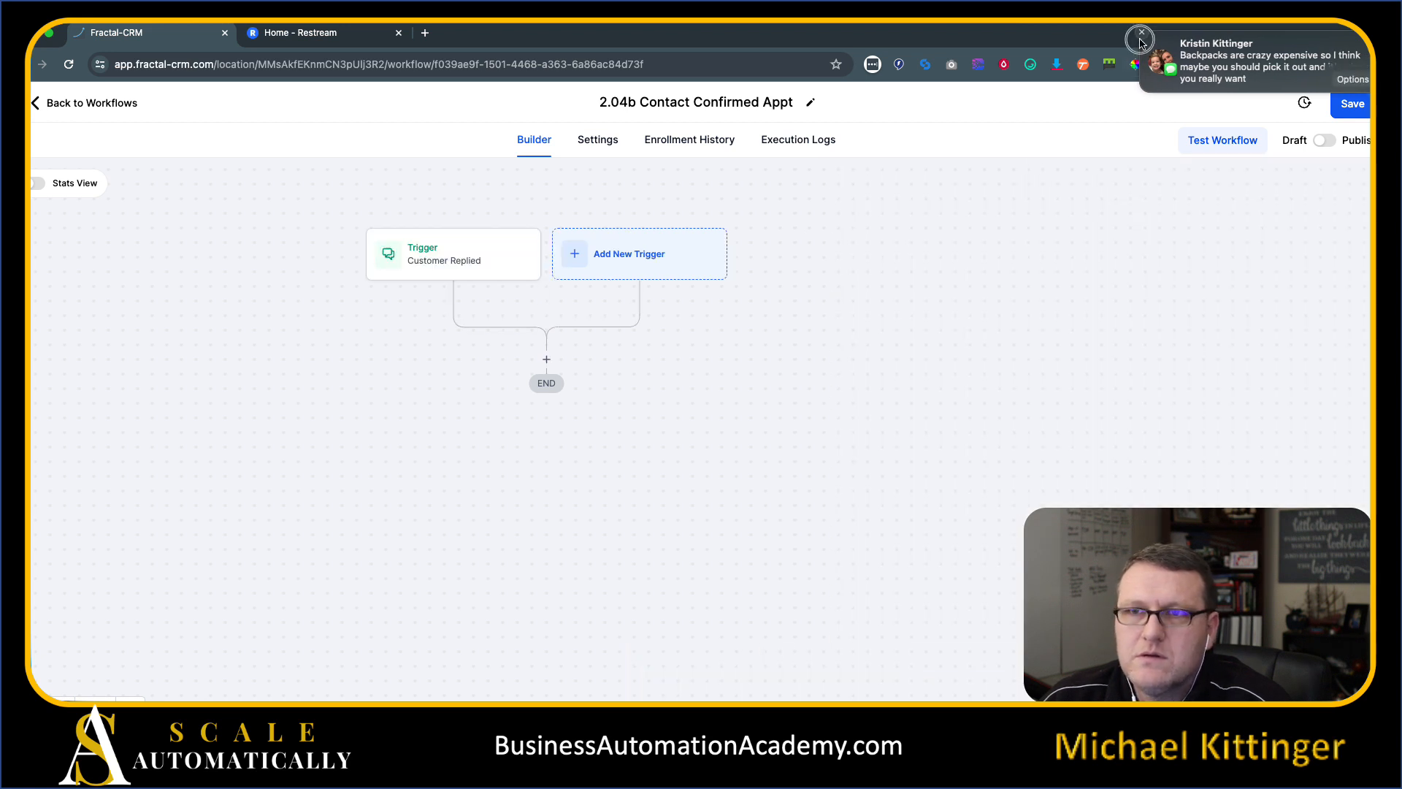
- Try to add an Exact match phrase filter with the value "C" to the Customer Replied trigger
drag(760, 470, 787, 496)
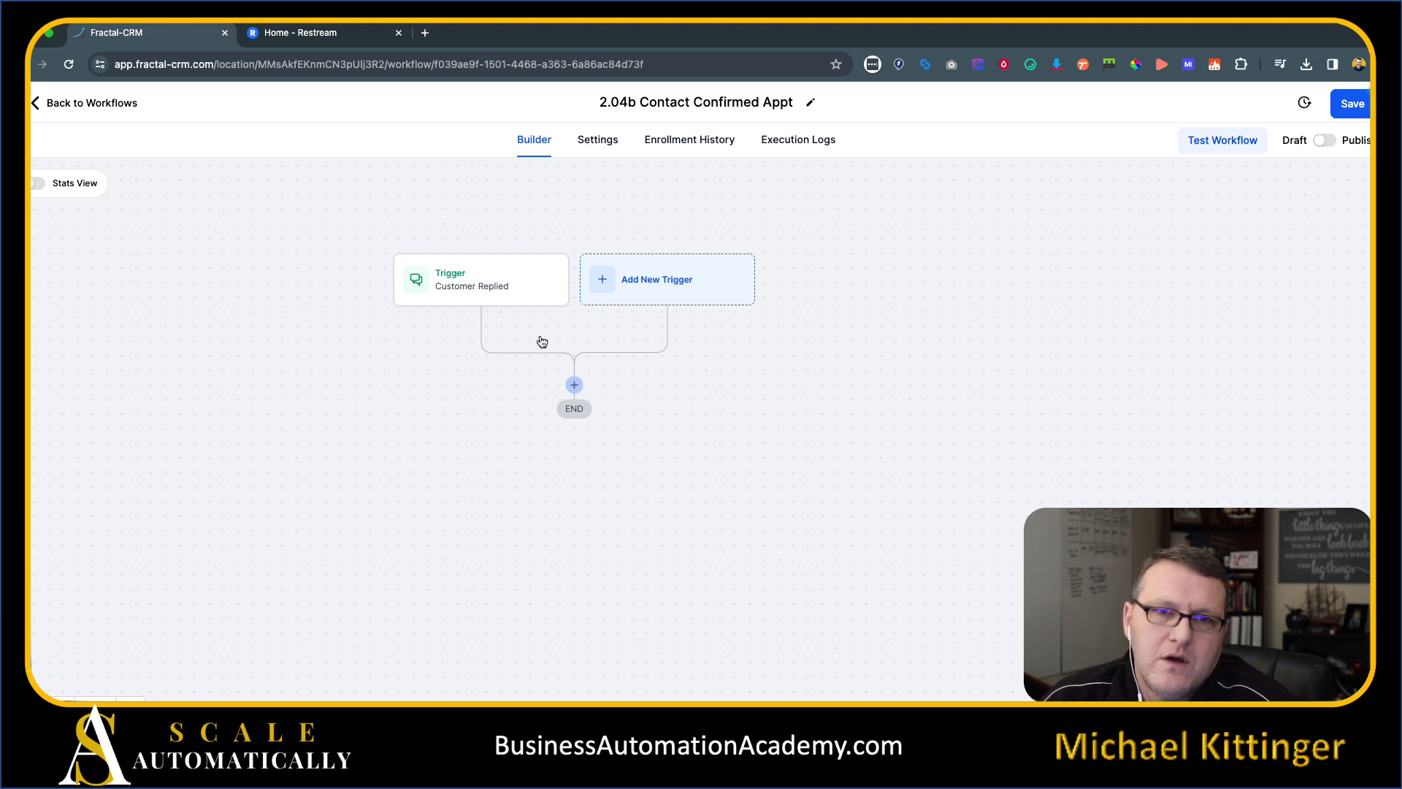
click(495, 279)
click(818, 471)
click(839, 473)
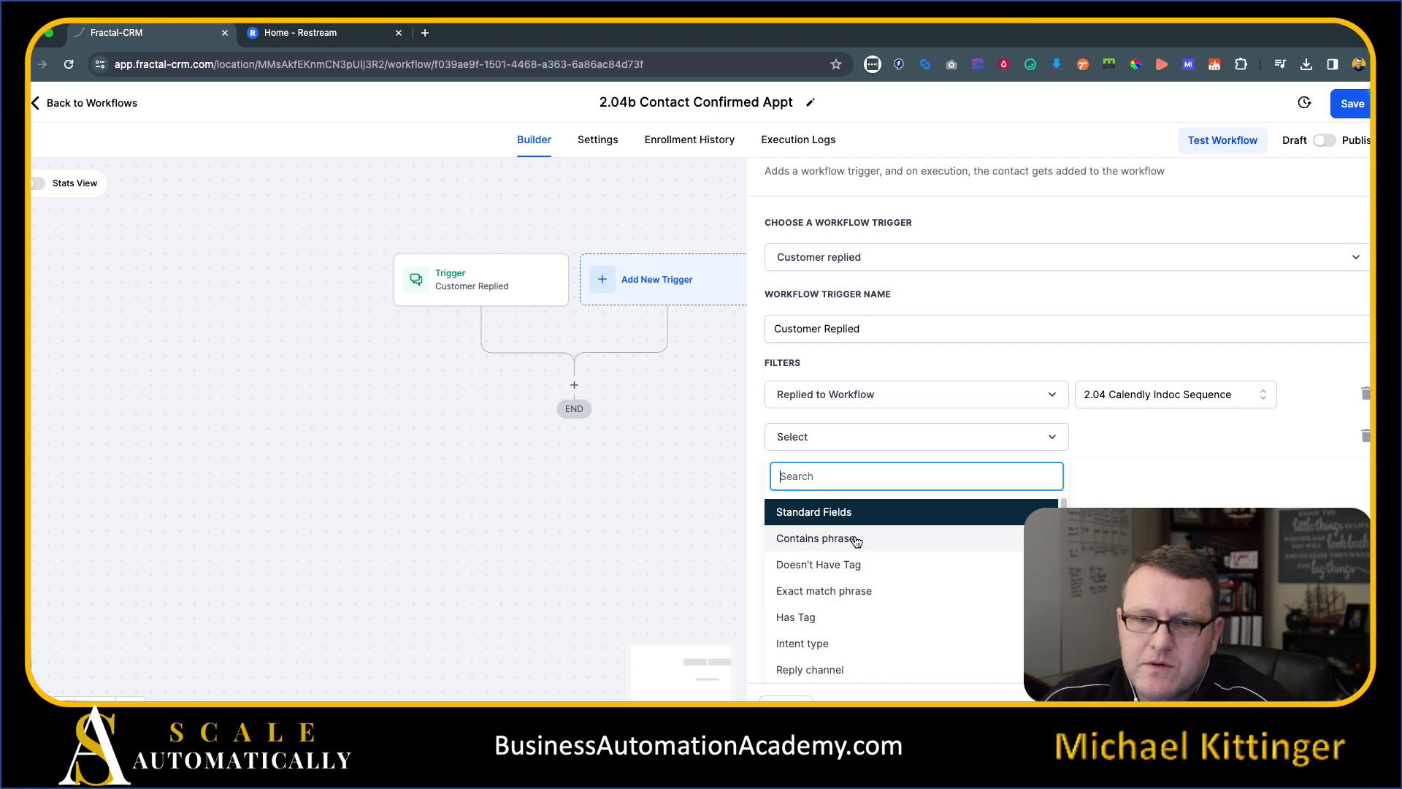
click(867, 591)
click(1122, 468)
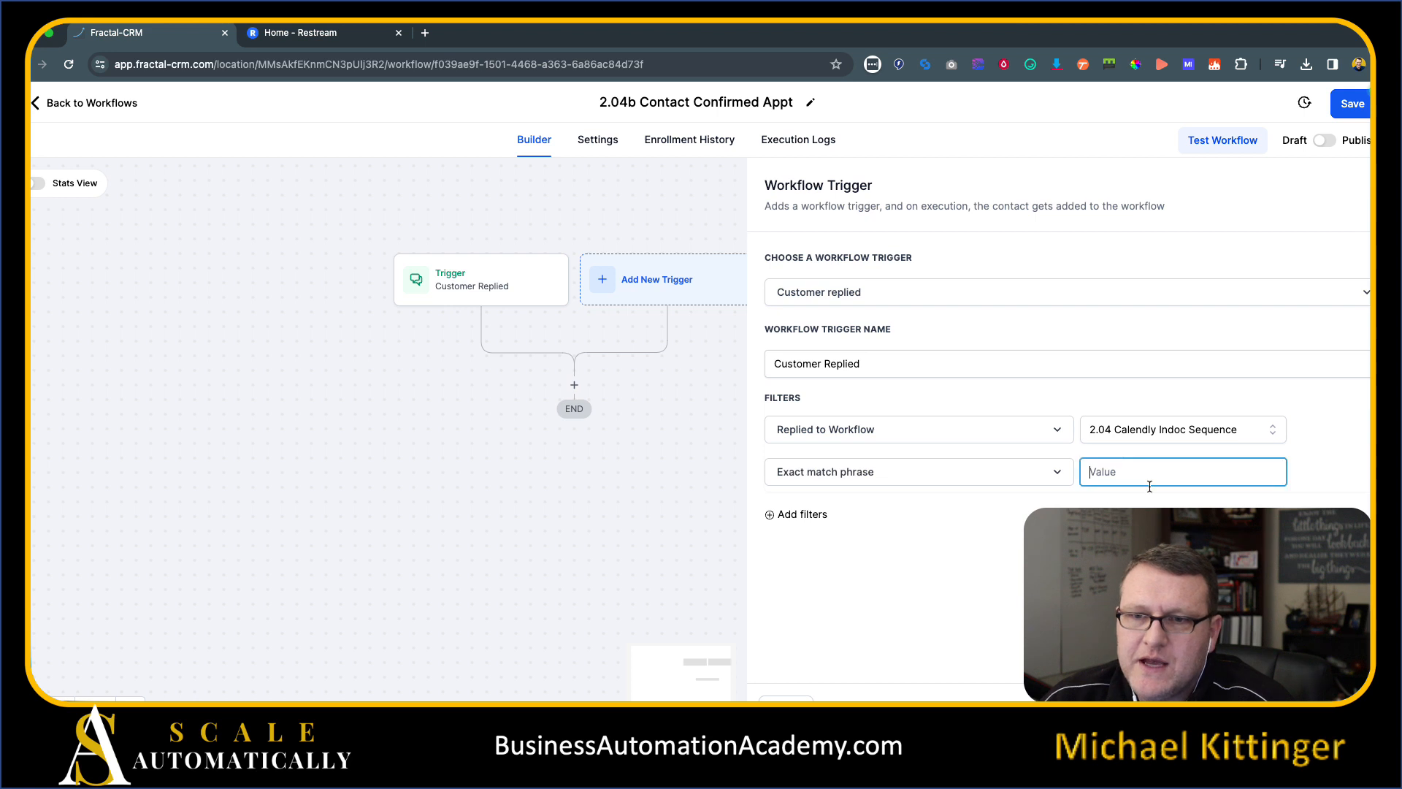
text(C)
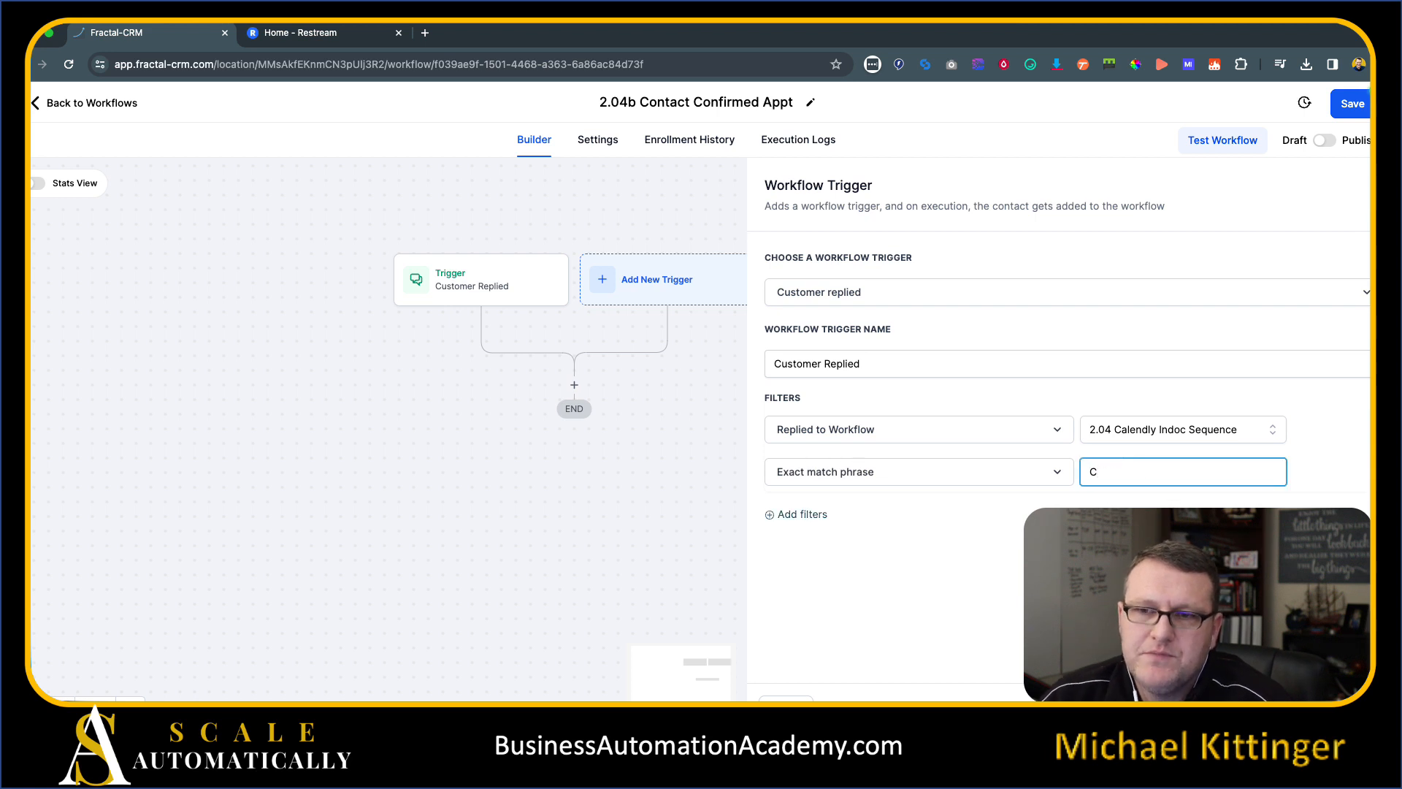
click(797, 515)
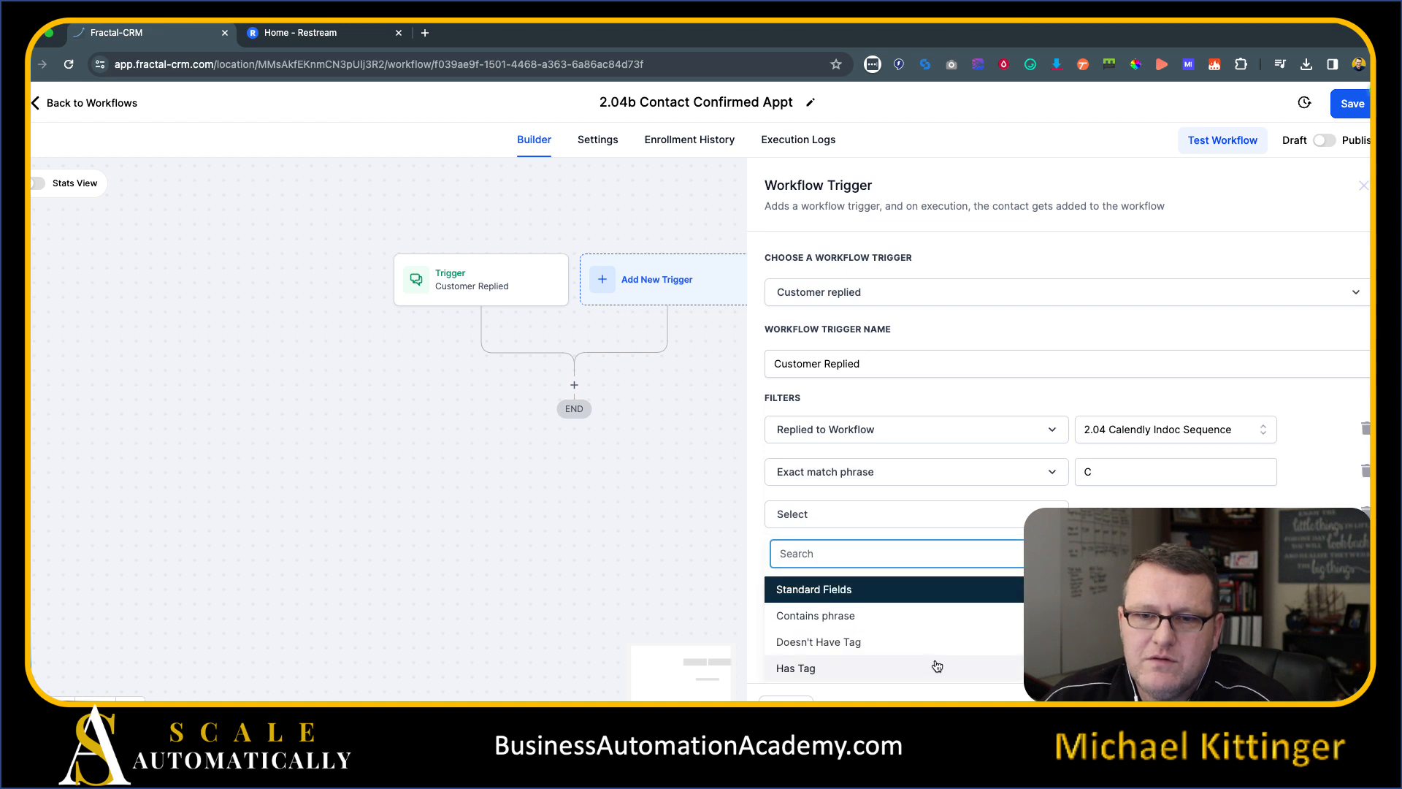
scroll(939, 649, down, 3)
scroll(939, 650, up, 2)
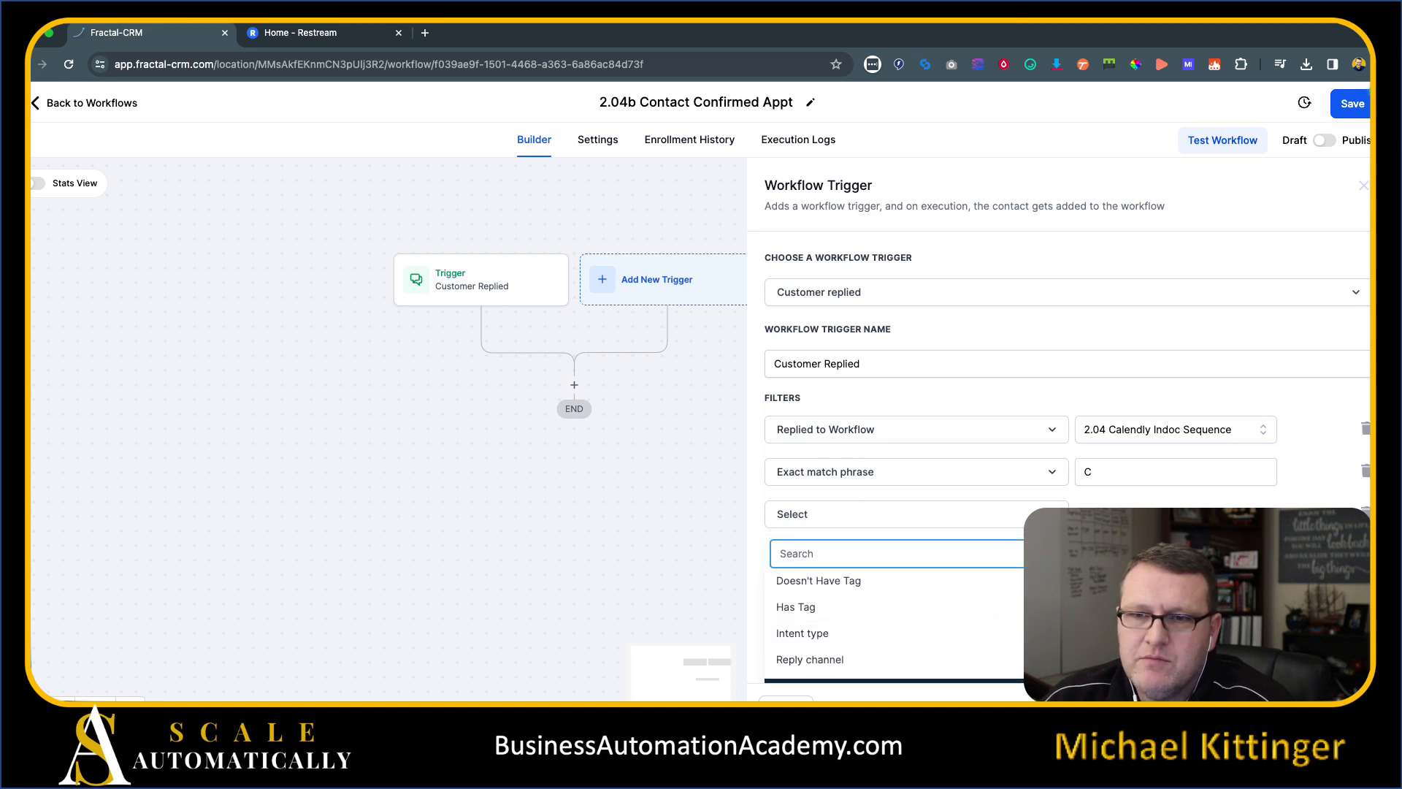
click(1139, 595)
click(1105, 479)
click(1095, 514)
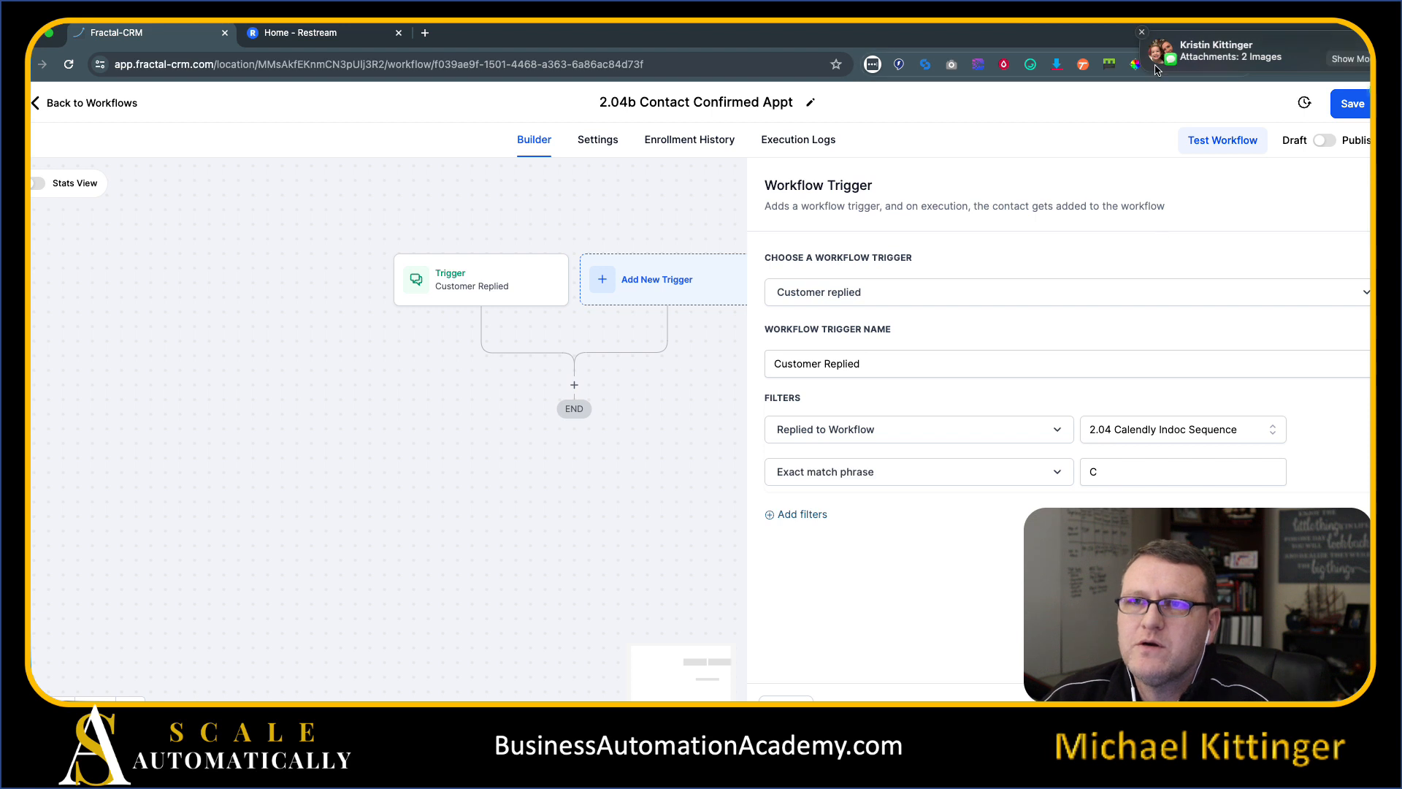
- Remove the Exact match phrase filter from the Customer Replied trigger, keeping only the Replied to Workflow filter
click(1142, 33)
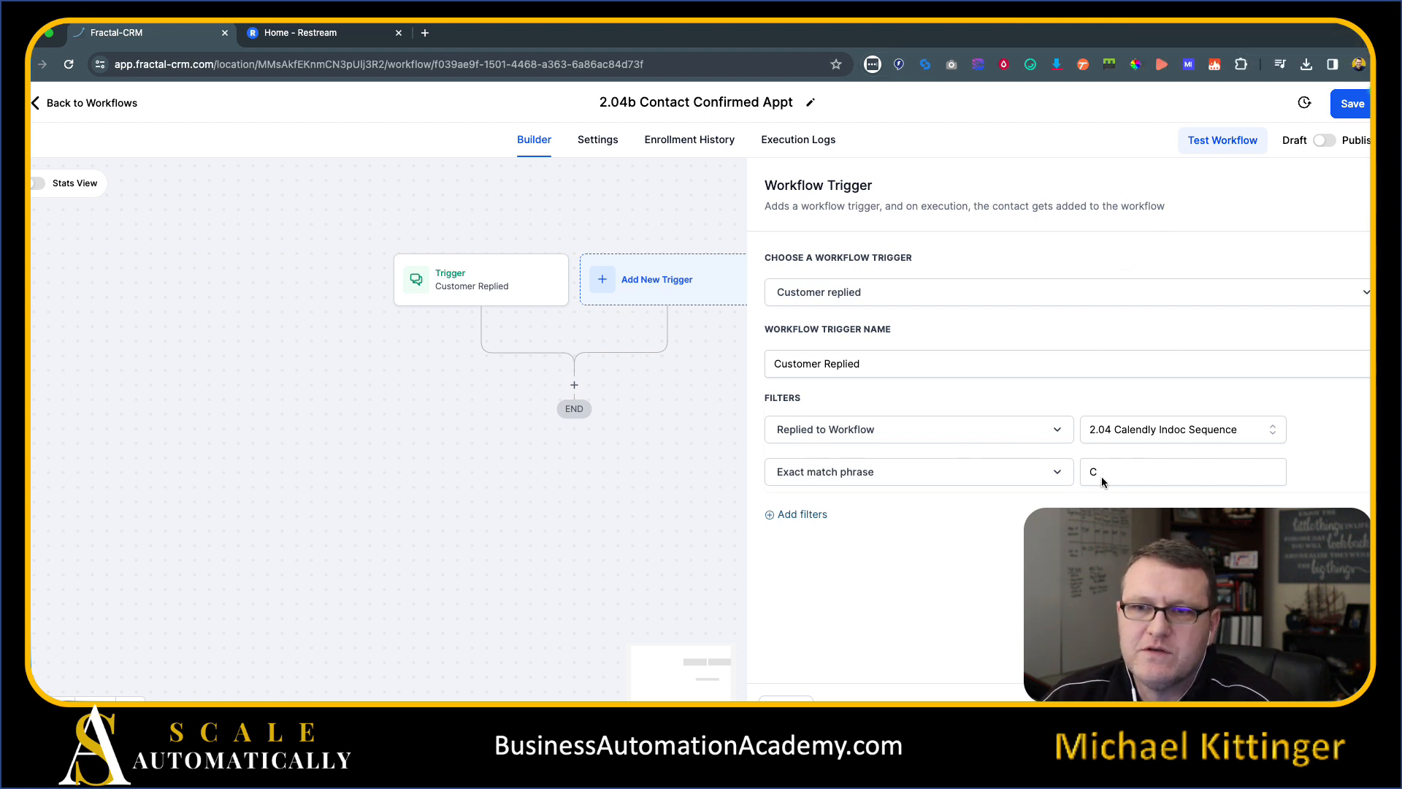
double_click(1126, 479)
click(1128, 532)
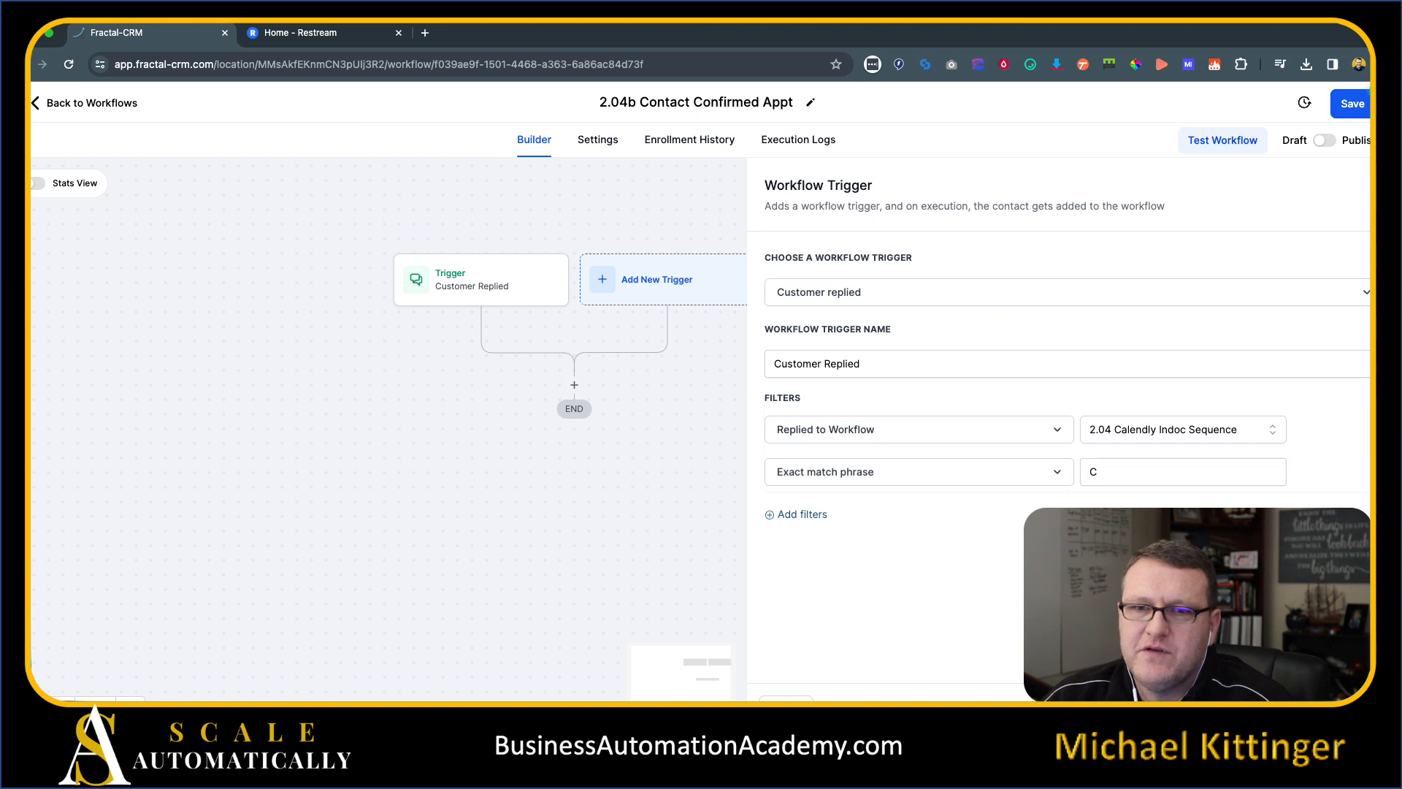
click(500, 291)
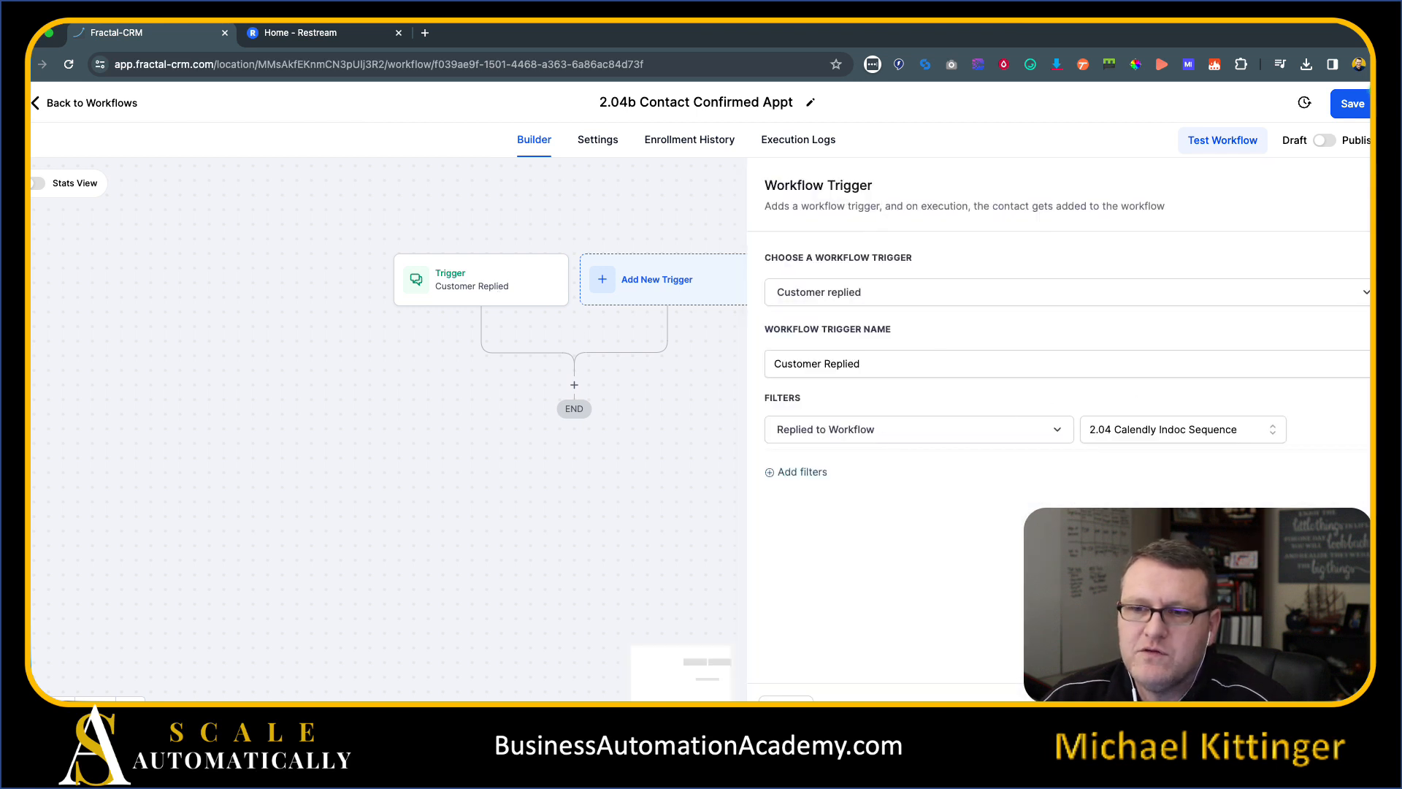
click(715, 398)
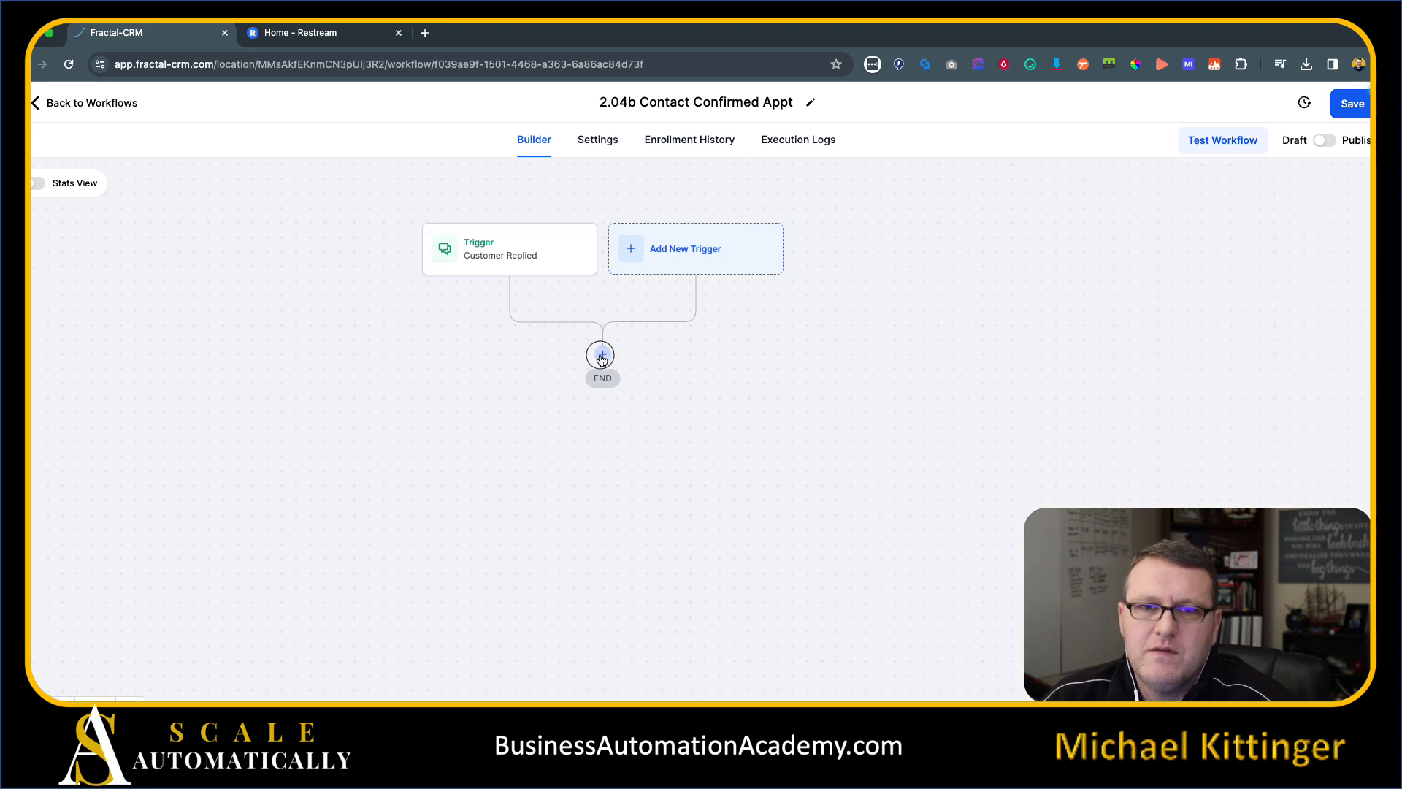
- Add an If / Else action after the trigger, name it "Was the response Confirmation?" and name its branch Yes
click(602, 354)
text(if)
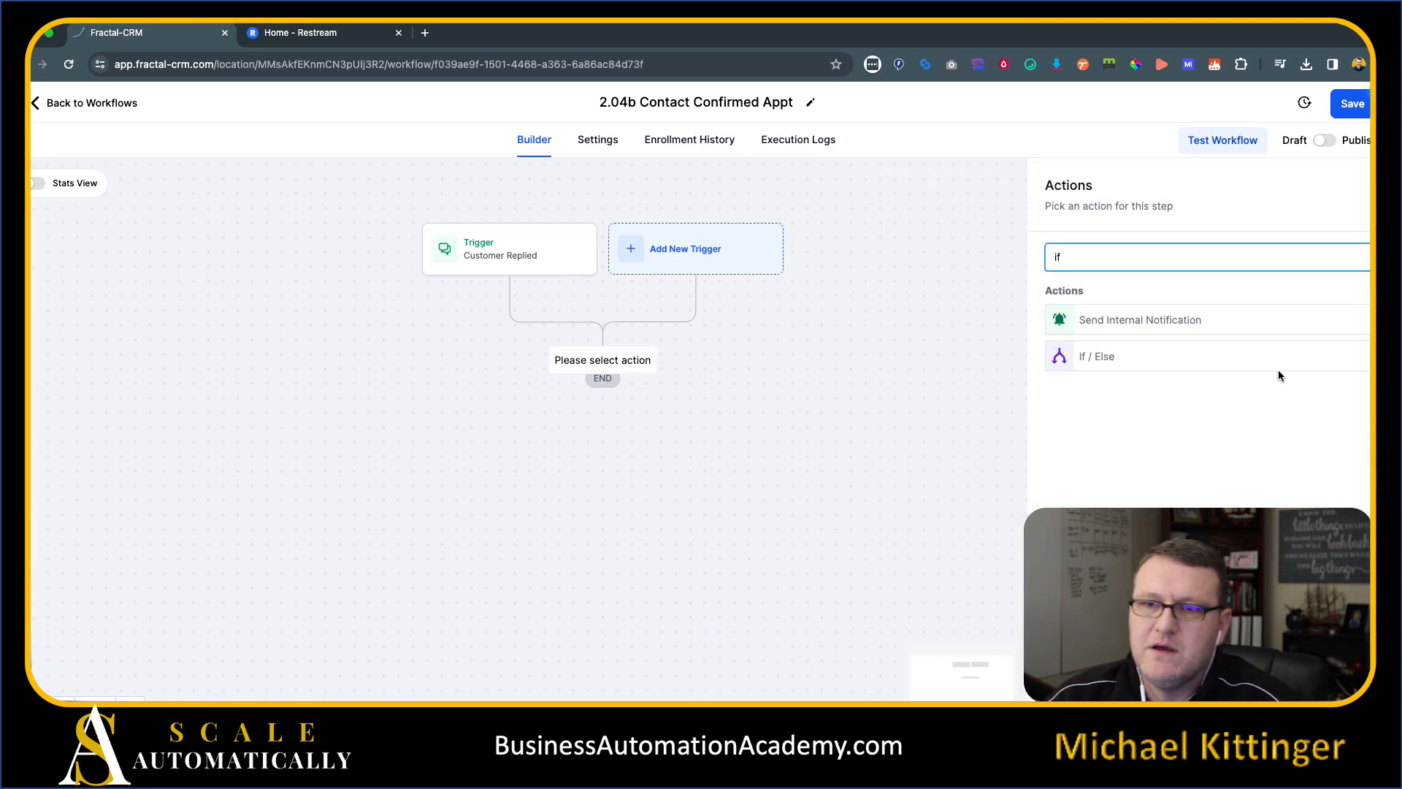
click(1168, 358)
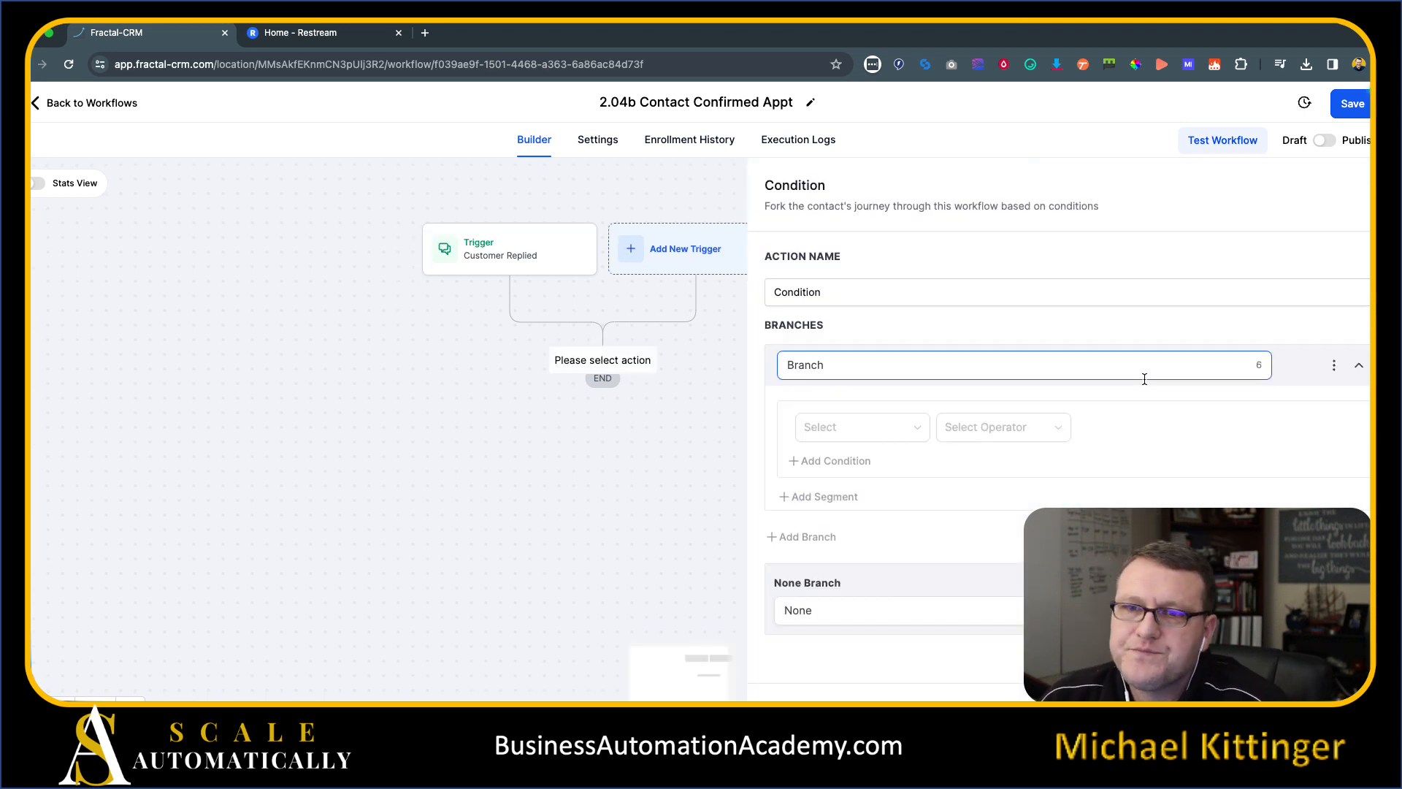
double_click(850, 287)
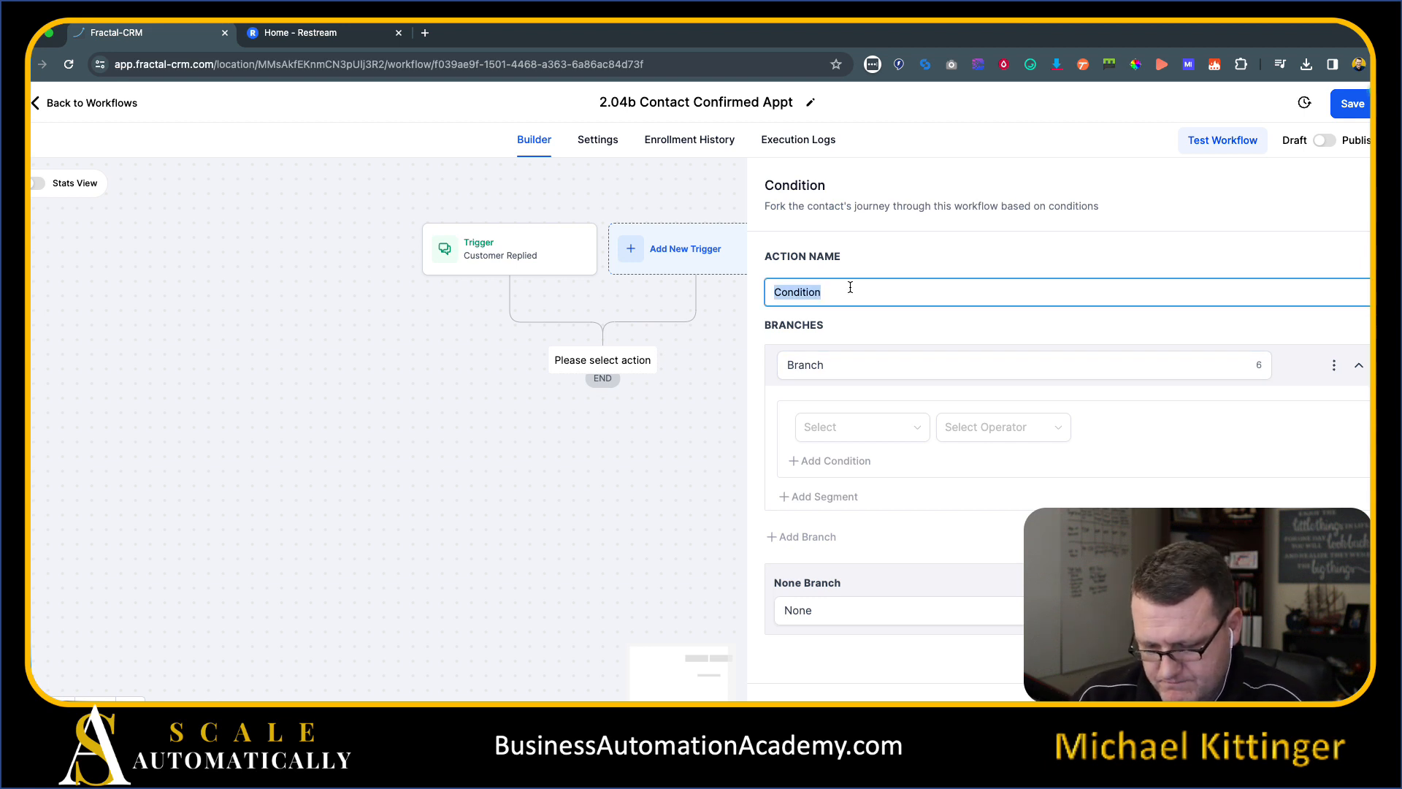
text(Di)
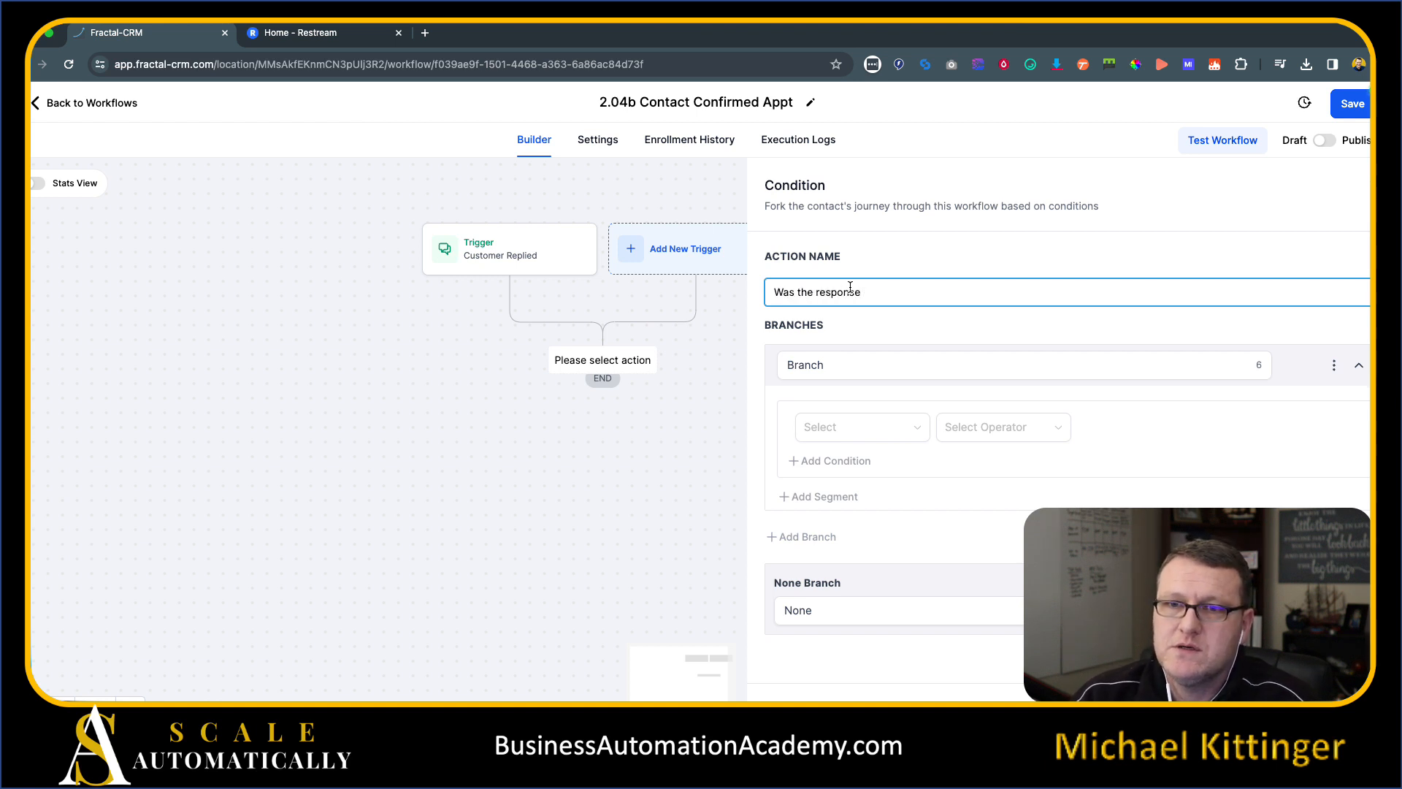
text(?)
key(Tab)
text(Yea)
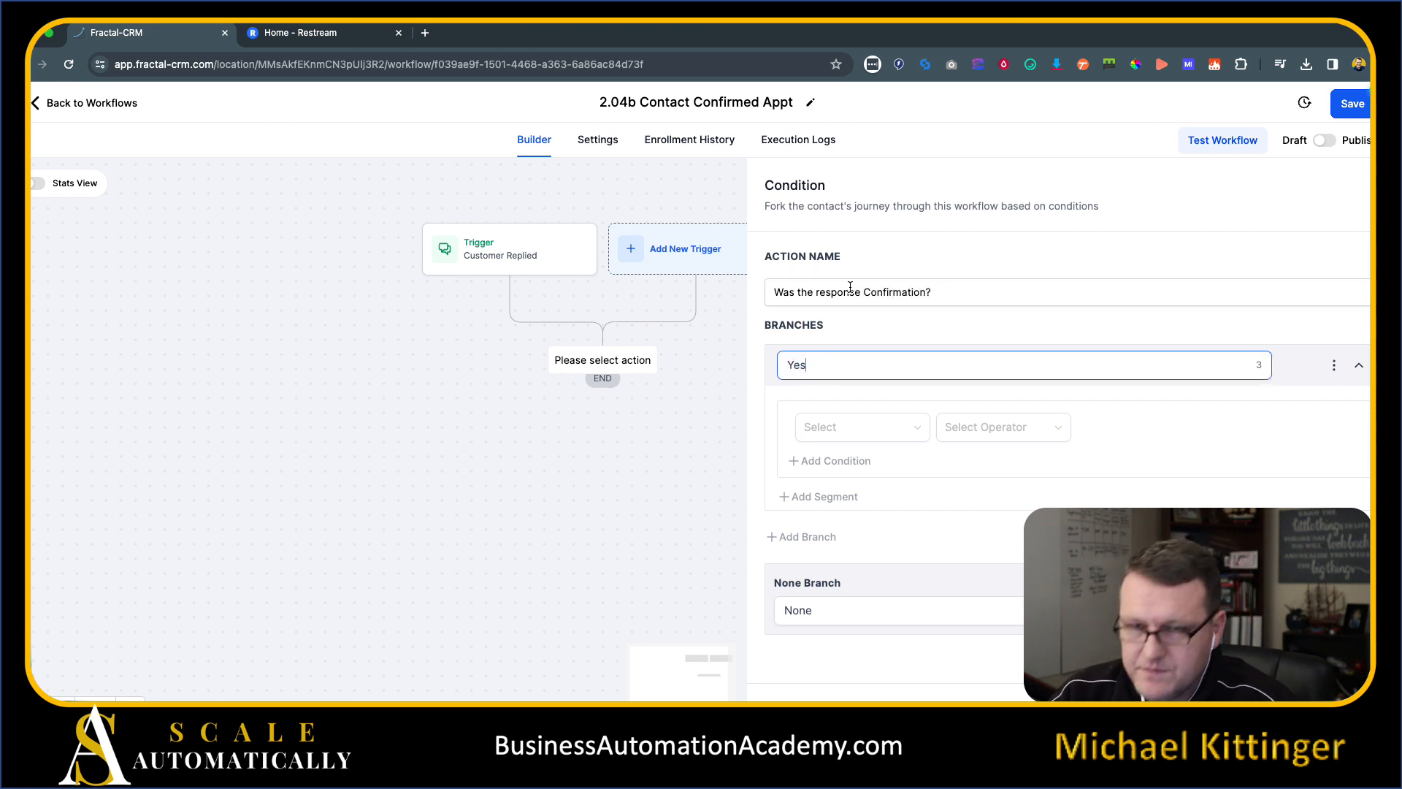
- Set the Yes branch's first condition to Contact Reply > Replied message Is "C"
click(869, 430)
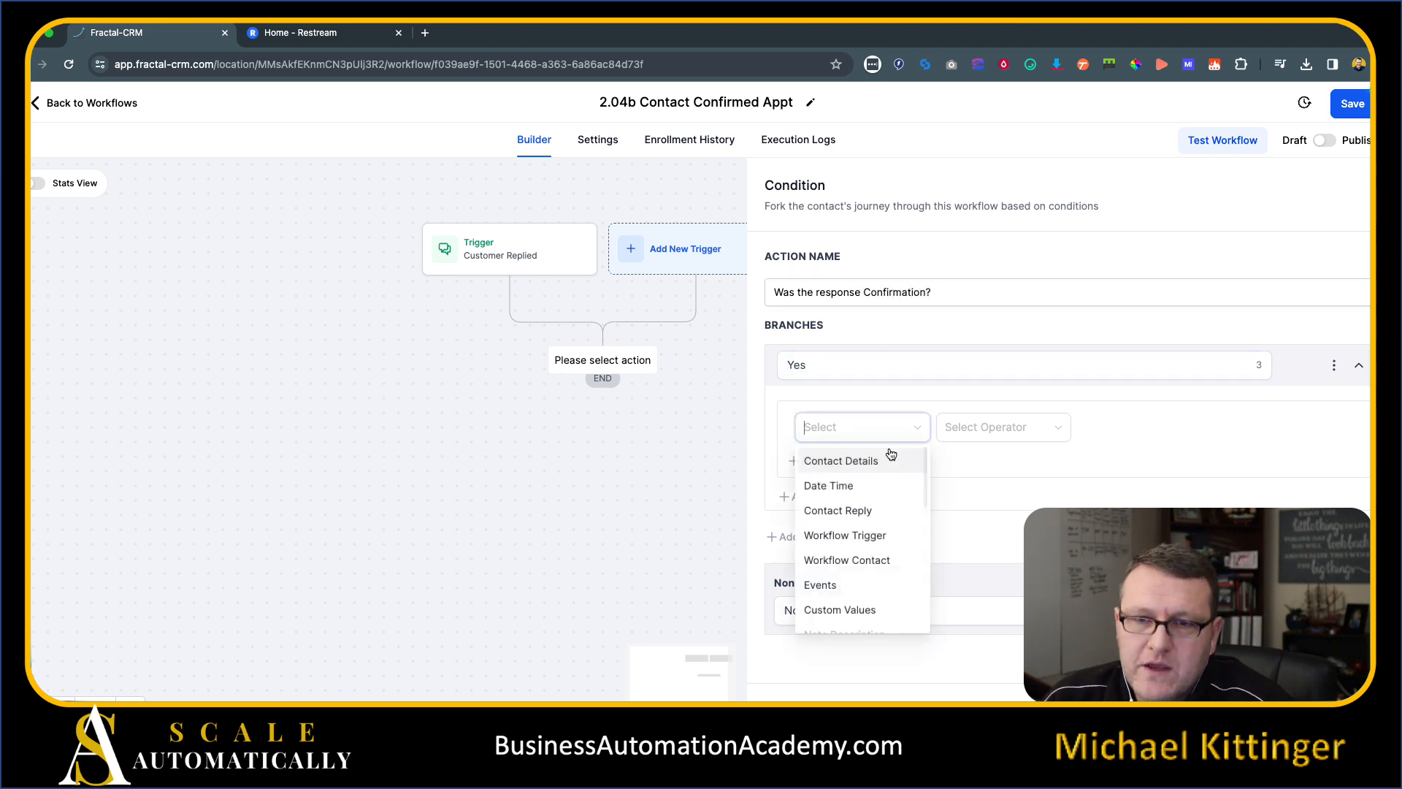
click(858, 510)
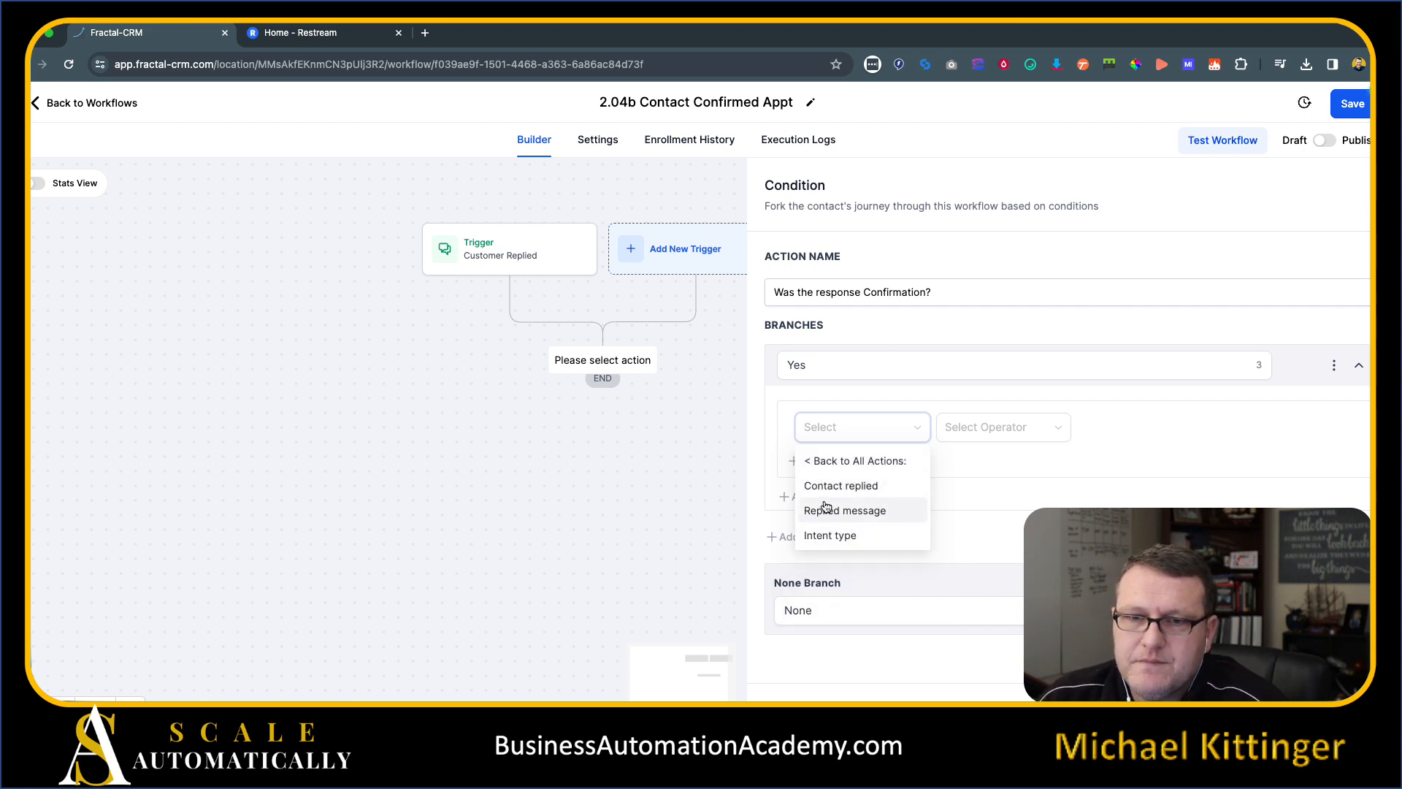
click(826, 509)
click(1011, 434)
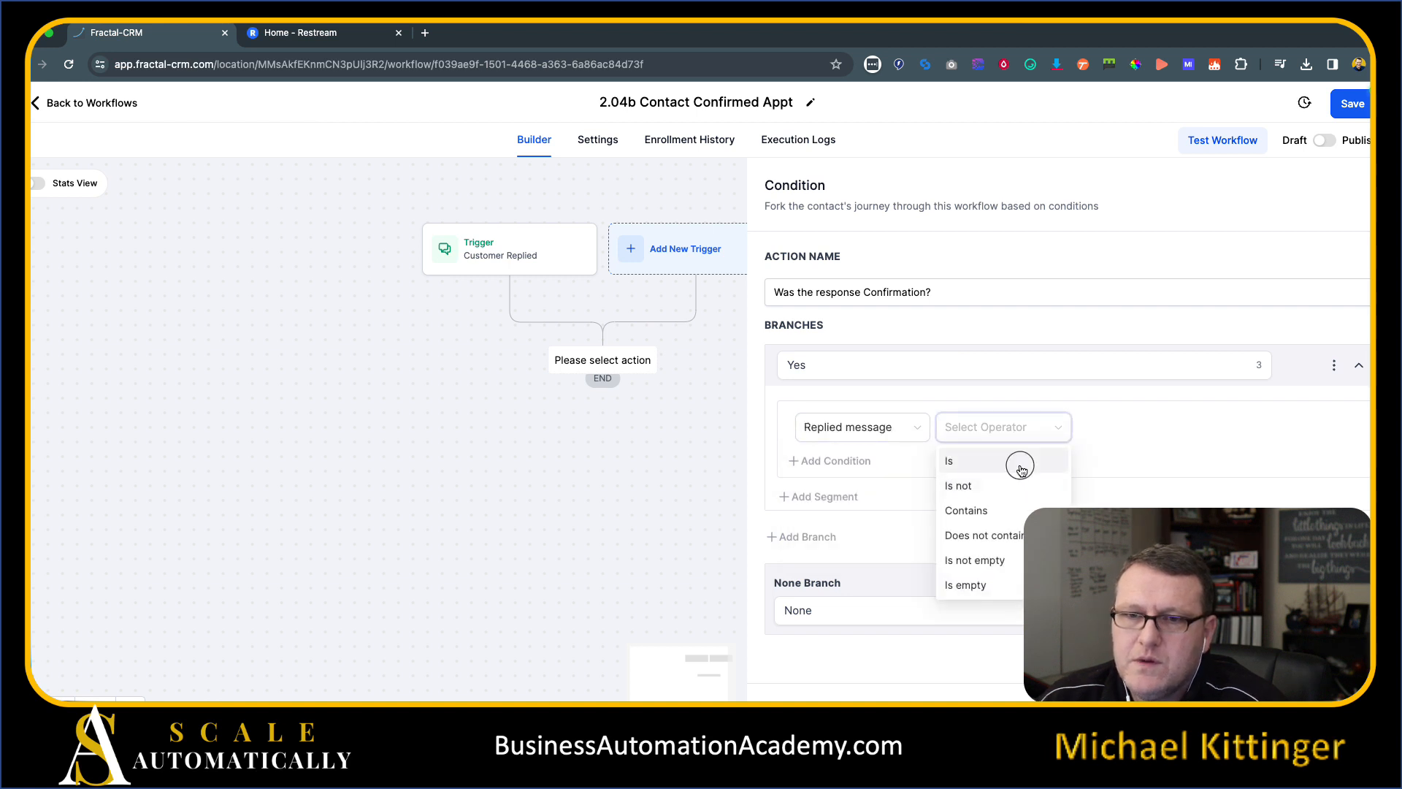
click(1022, 462)
click(1092, 427)
text(C)
click(1083, 472)
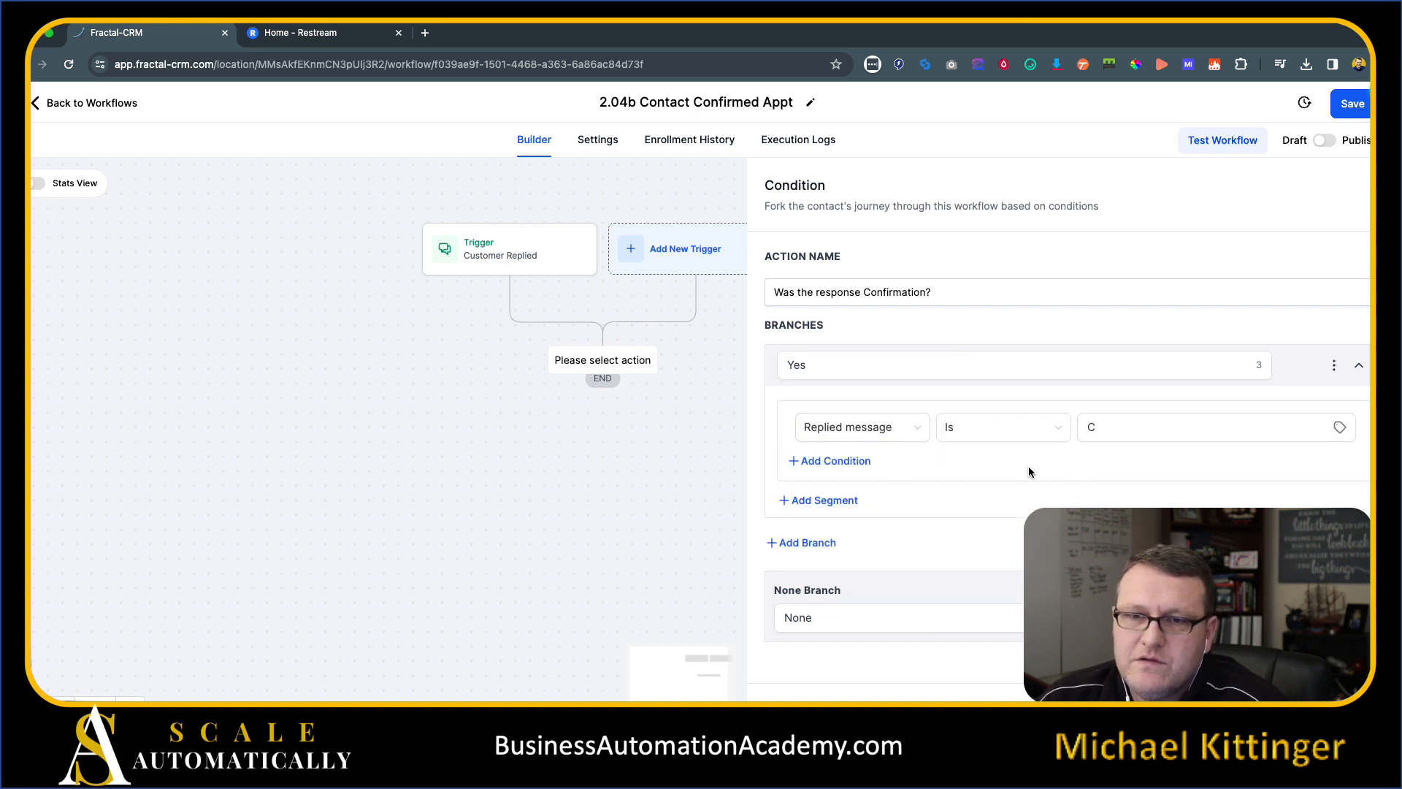
- Add a second condition to the Yes branch, joined with OR: Replied message Is "confirm"
click(866, 460)
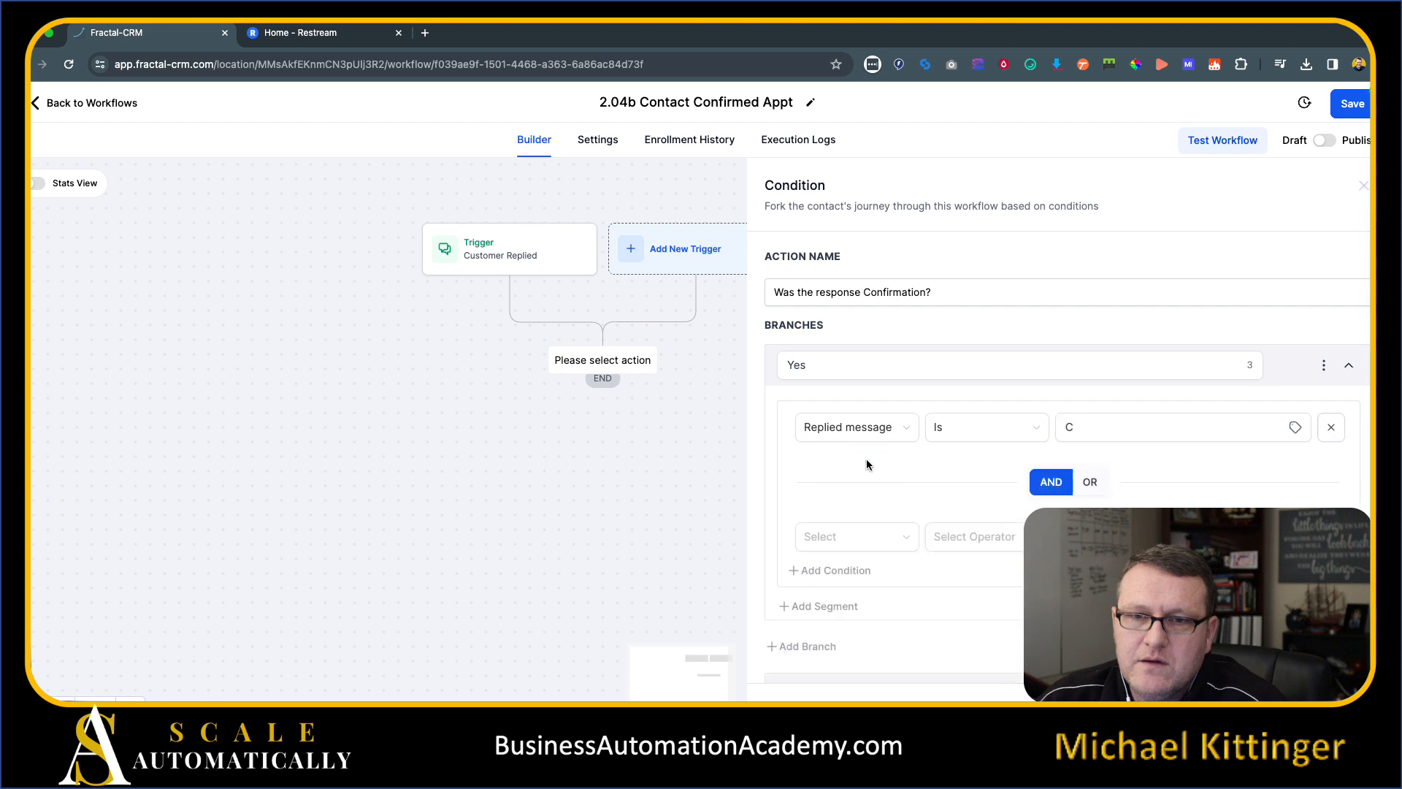
click(1088, 484)
scroll(1081, 482, down, 1)
click(840, 514)
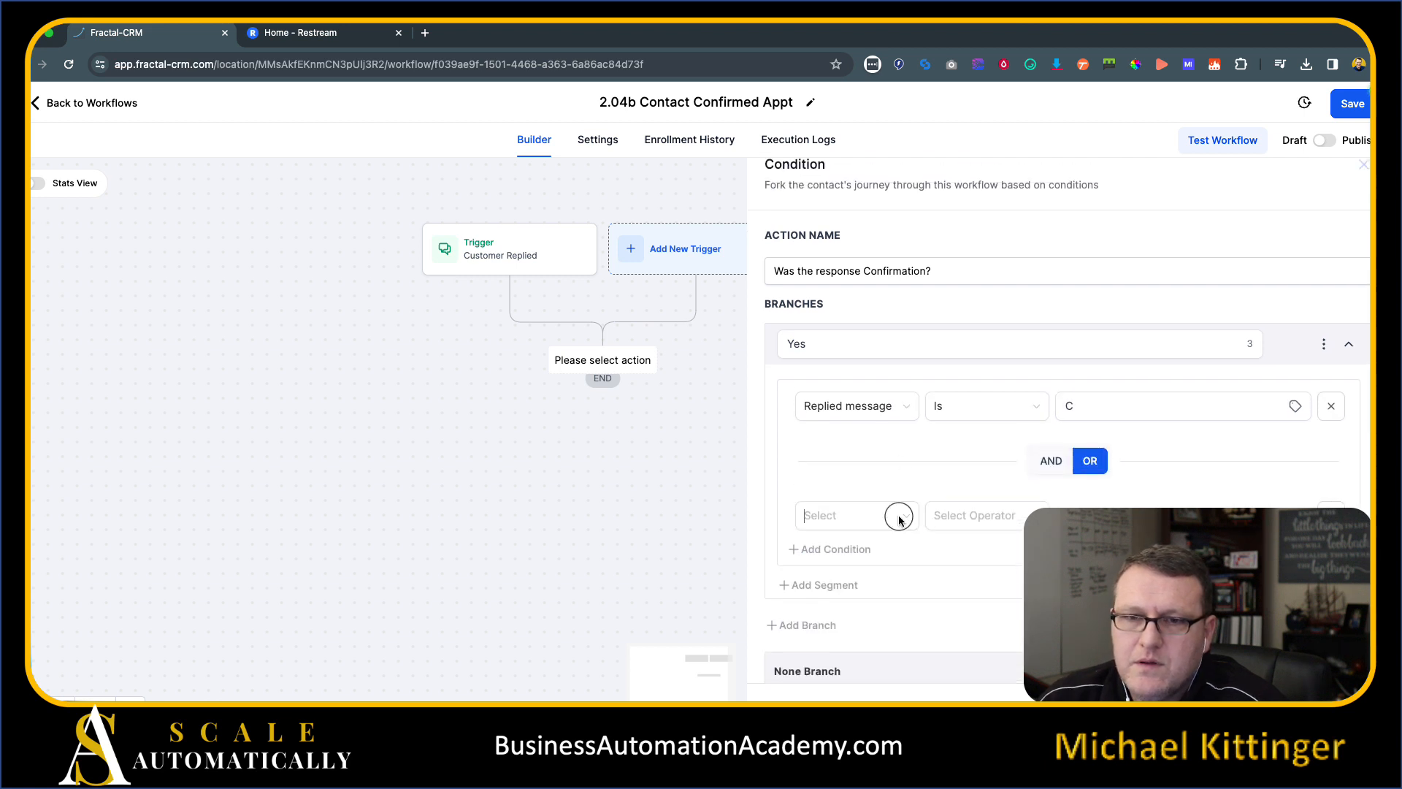
click(866, 603)
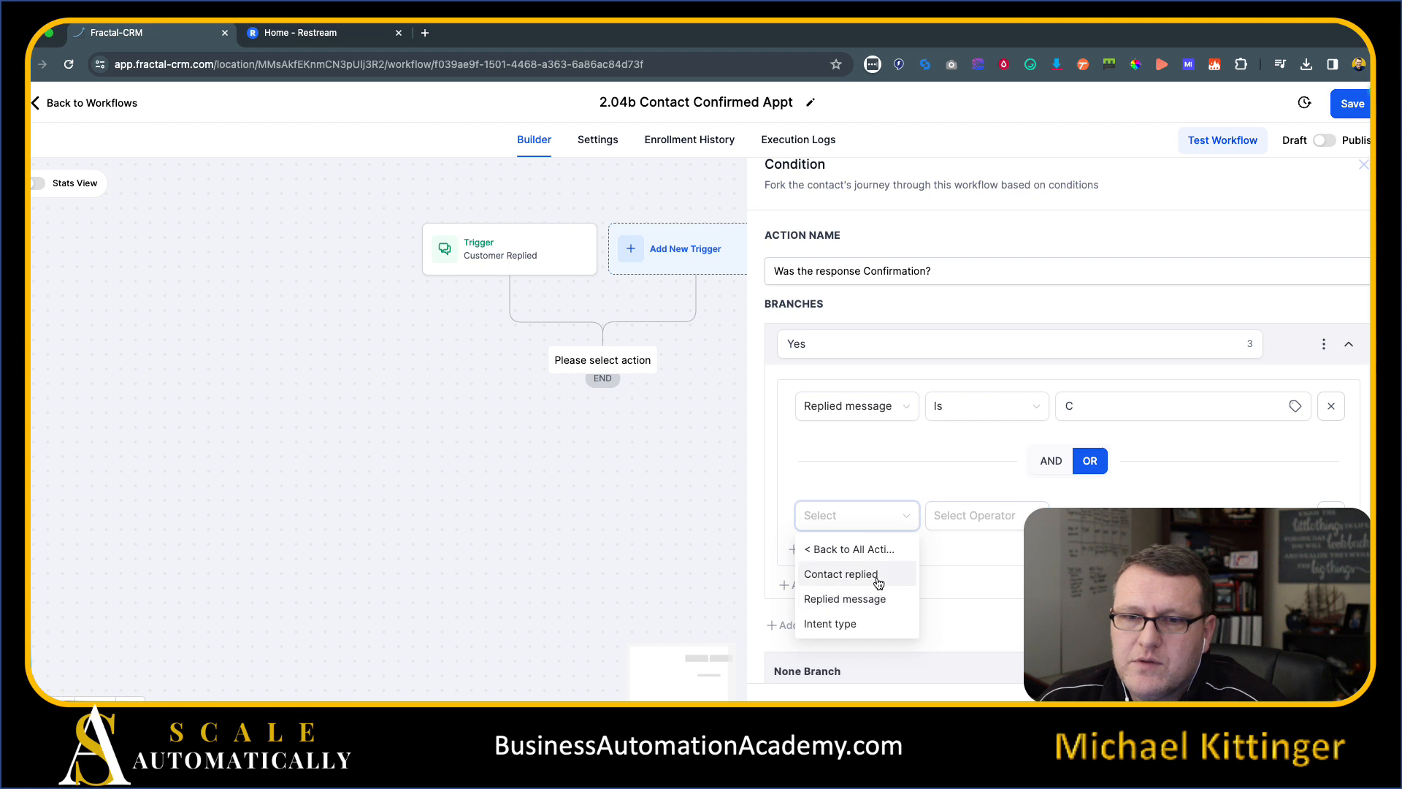
click(868, 607)
click(987, 520)
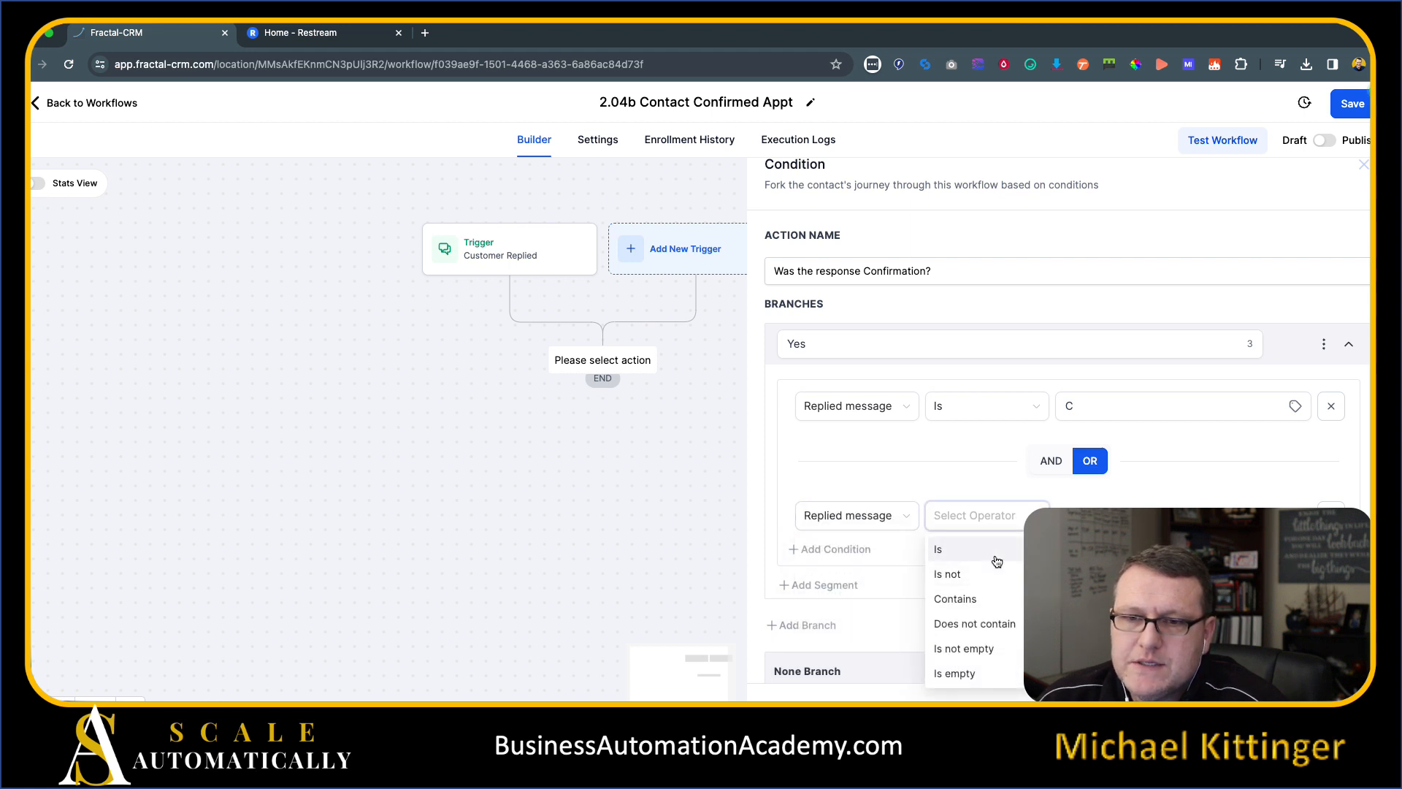
click(997, 561)
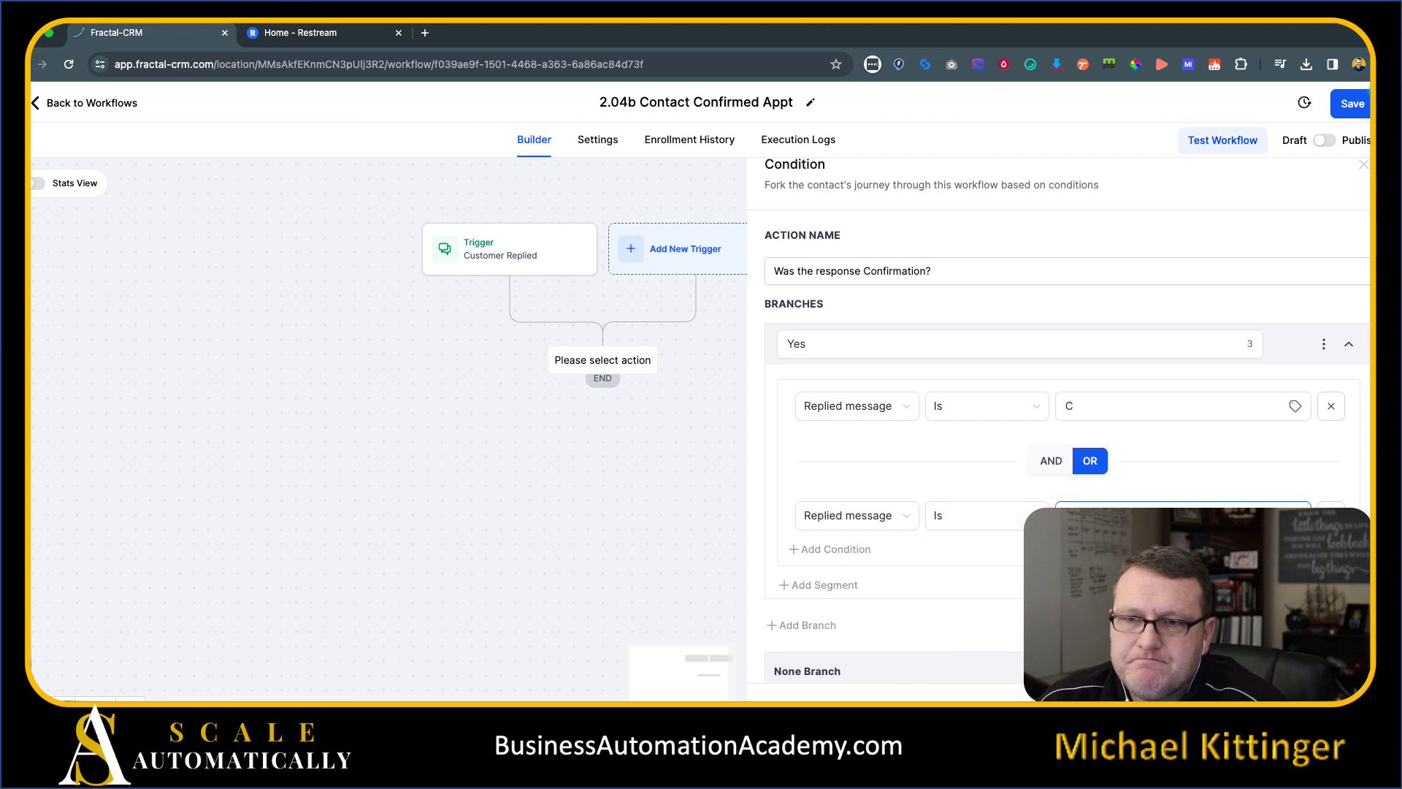
text(c)
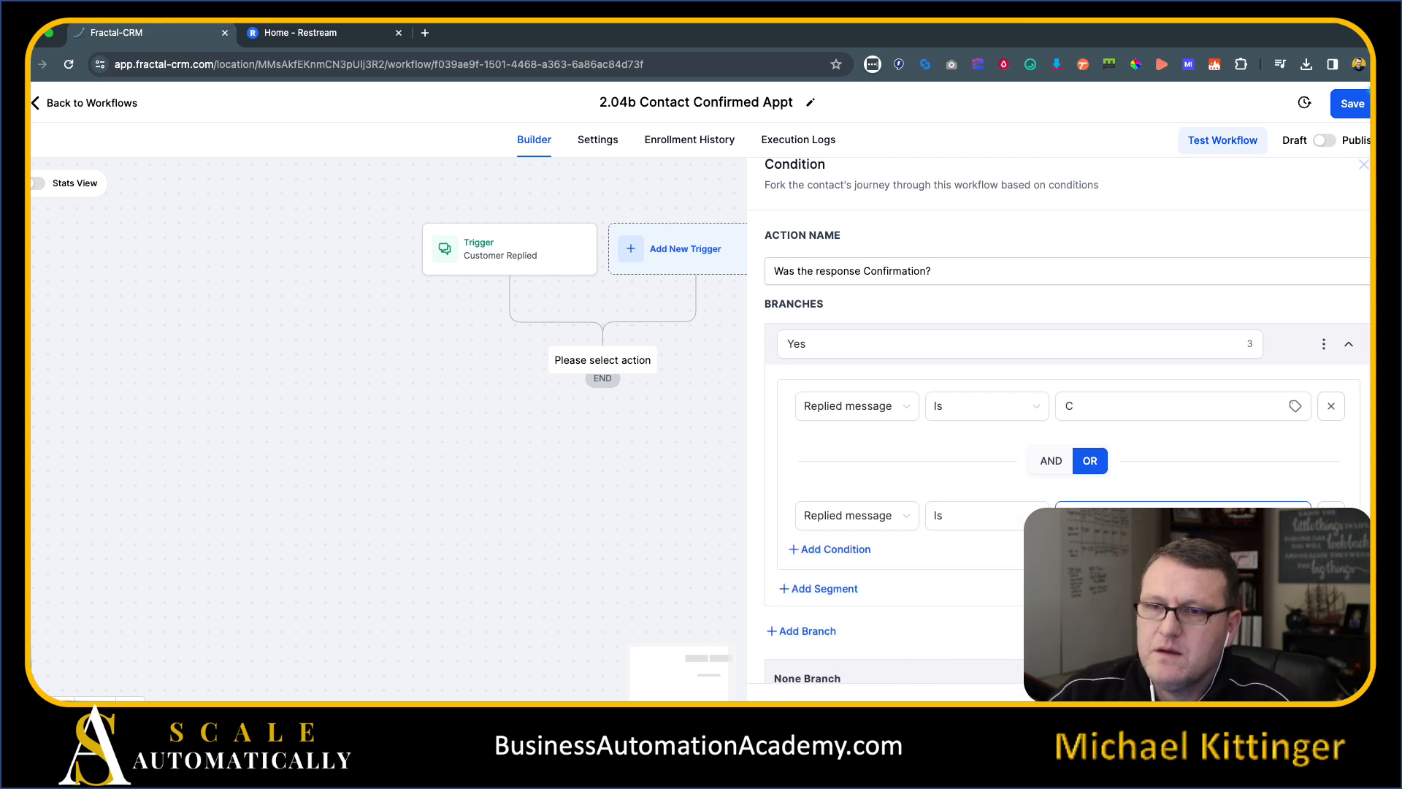
scroll(1134, 466, down, 1)
click(1350, 393)
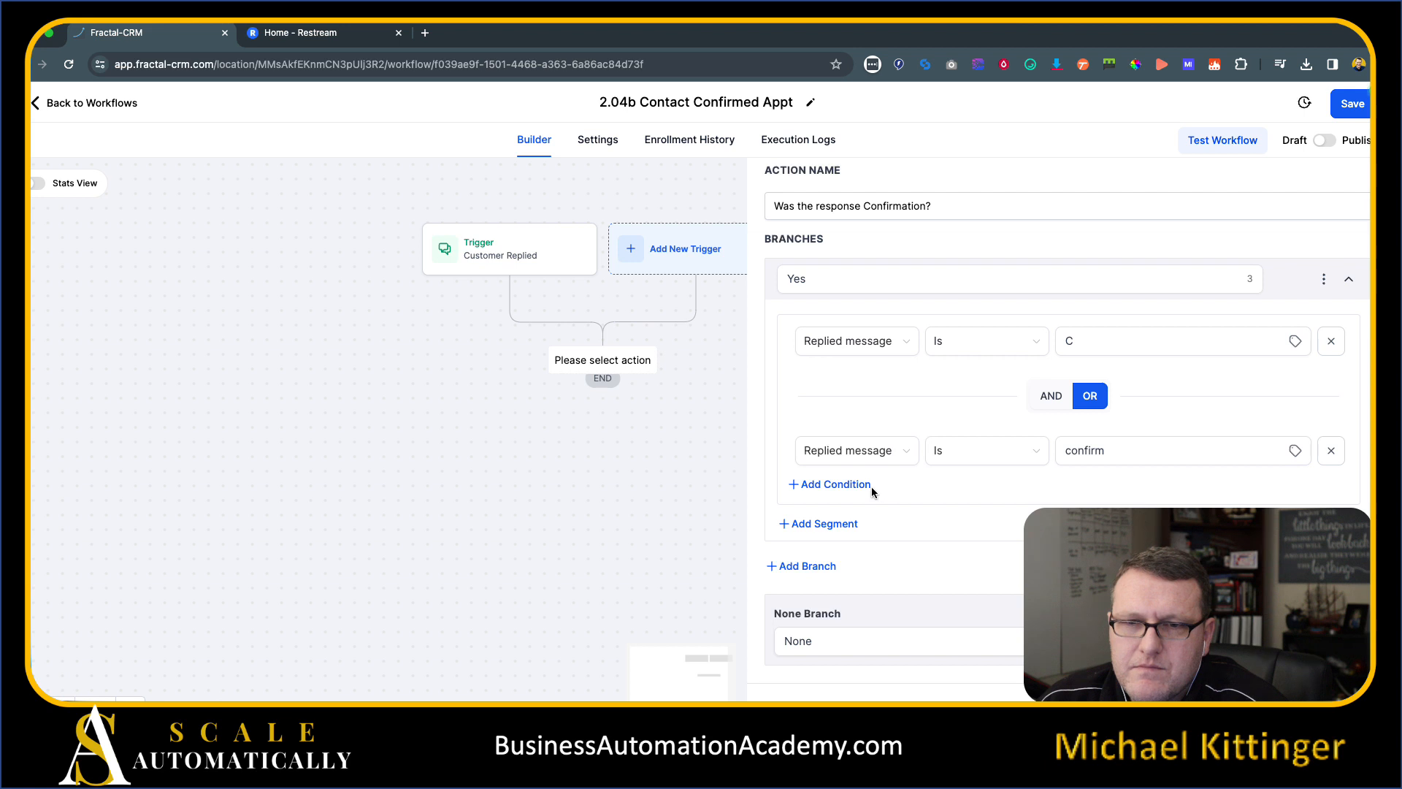
- Add a third OR condition to the Yes branch: Replied message Is "Yes"
click(868, 484)
click(894, 561)
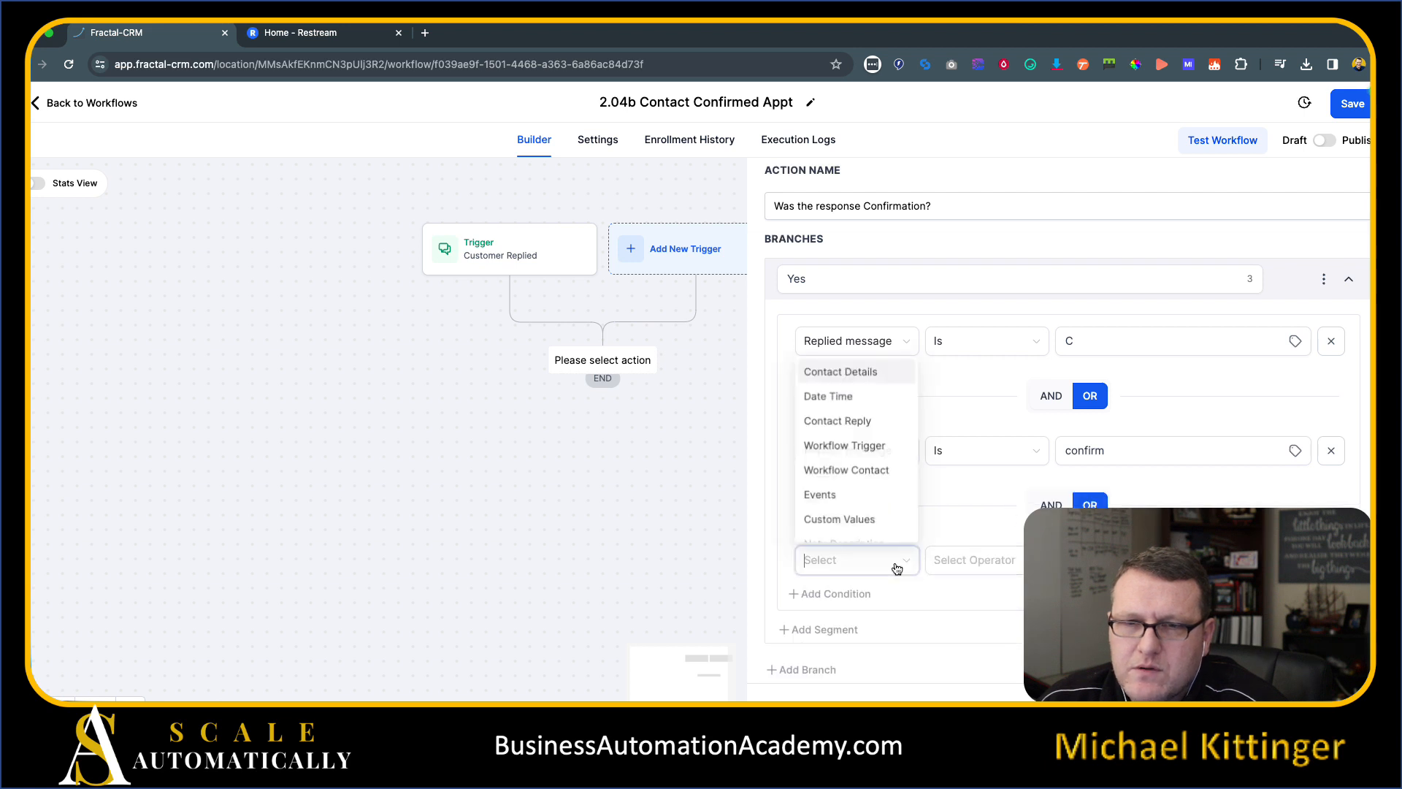
click(860, 422)
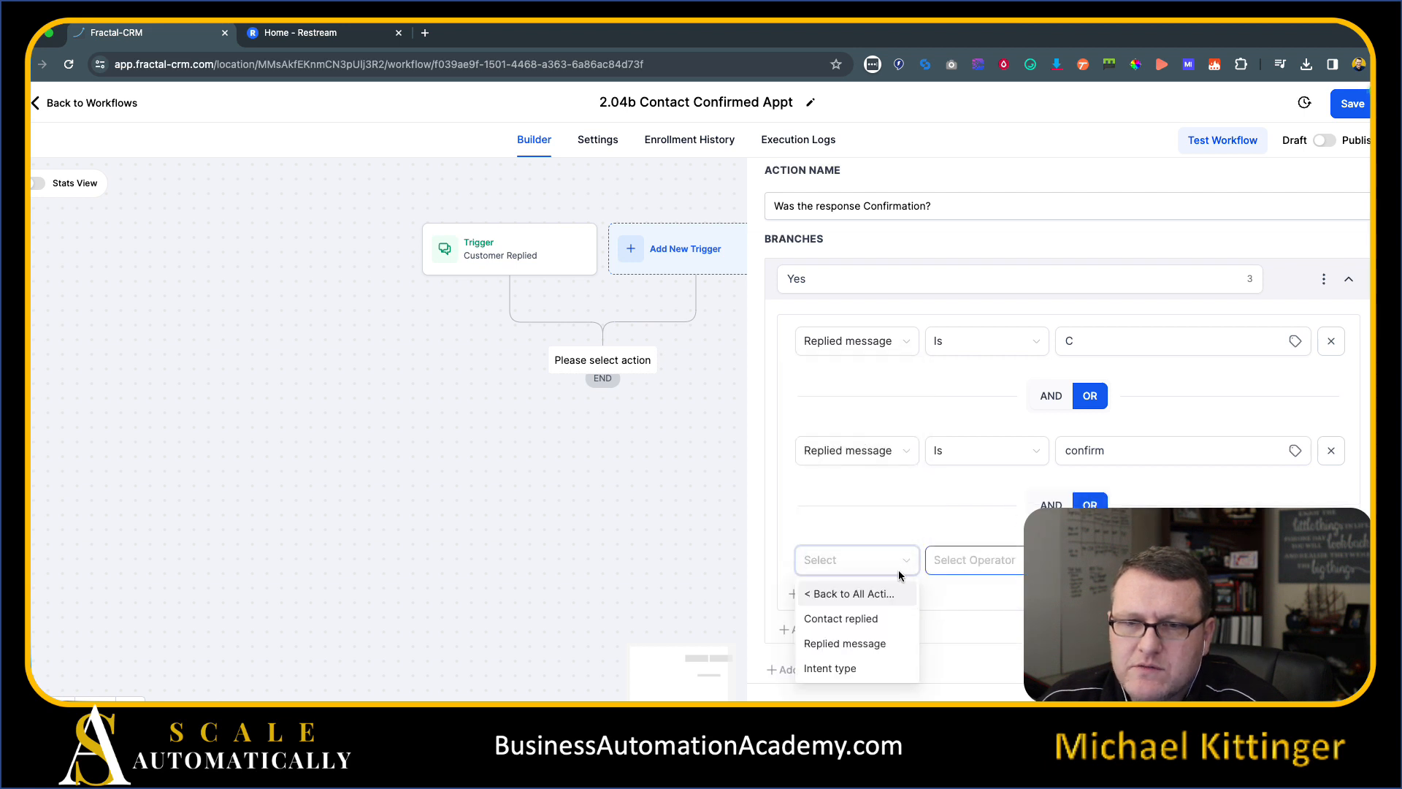
click(865, 644)
click(971, 560)
click(979, 595)
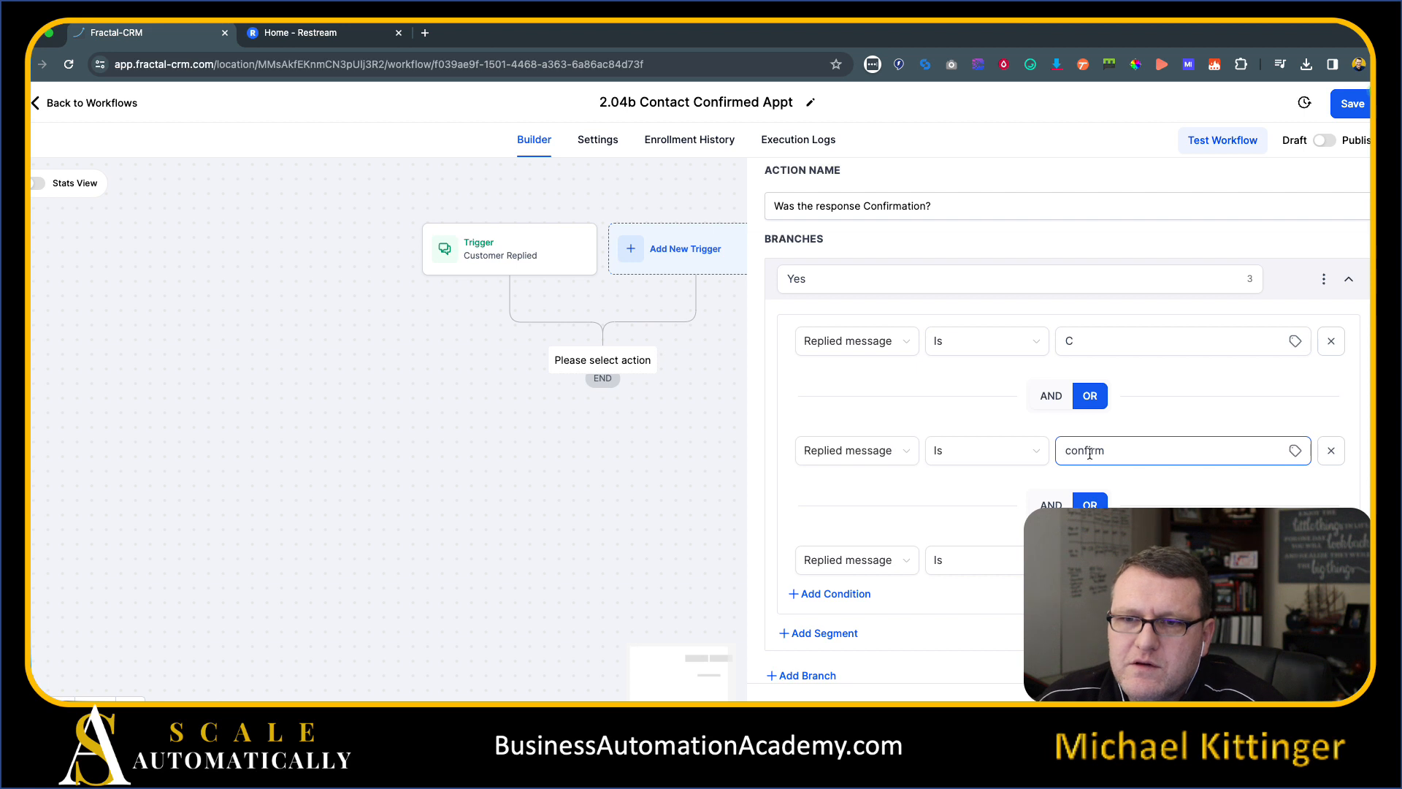
drag(1067, 453, 1088, 560)
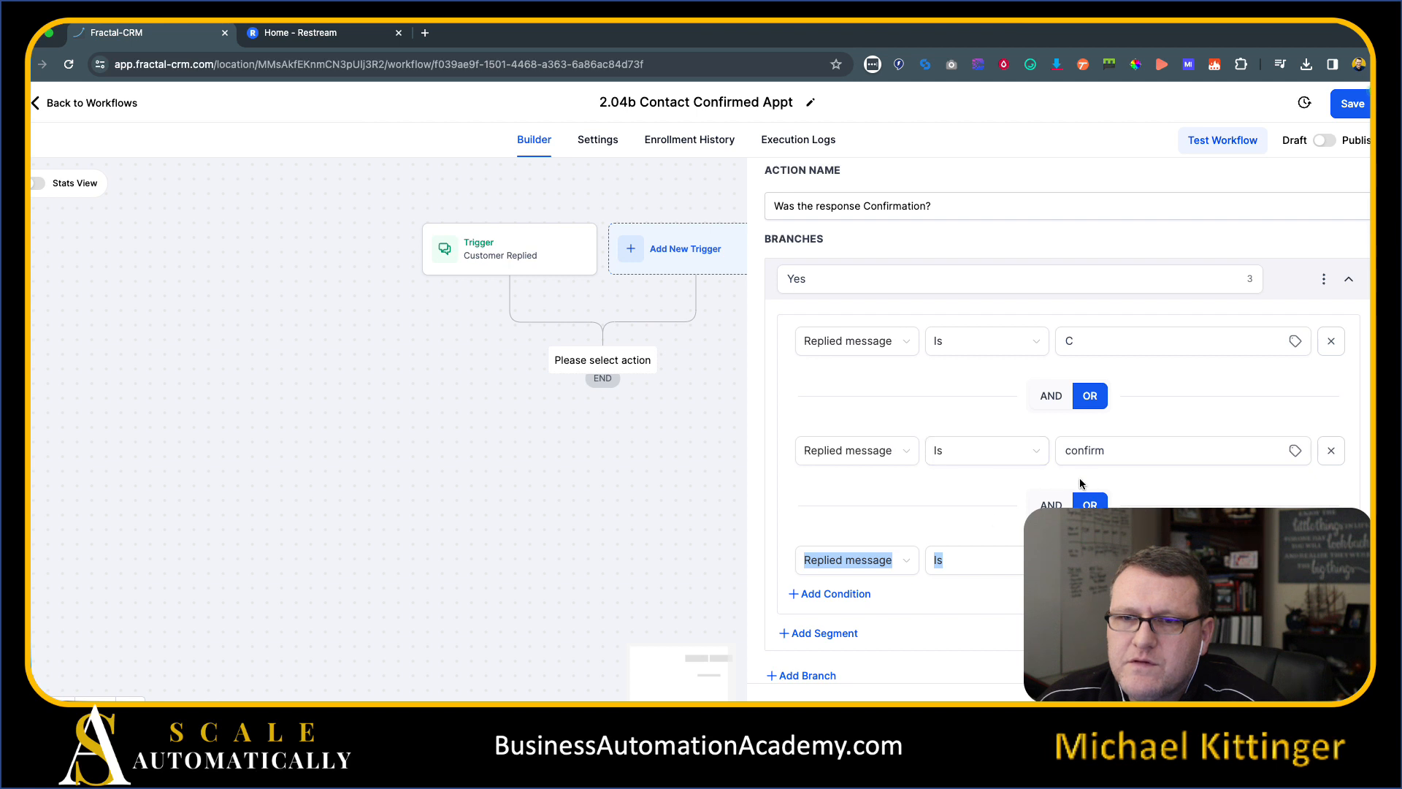
- Rename the None branch to No and save the If / Else action
scroll(1174, 480, down, 2)
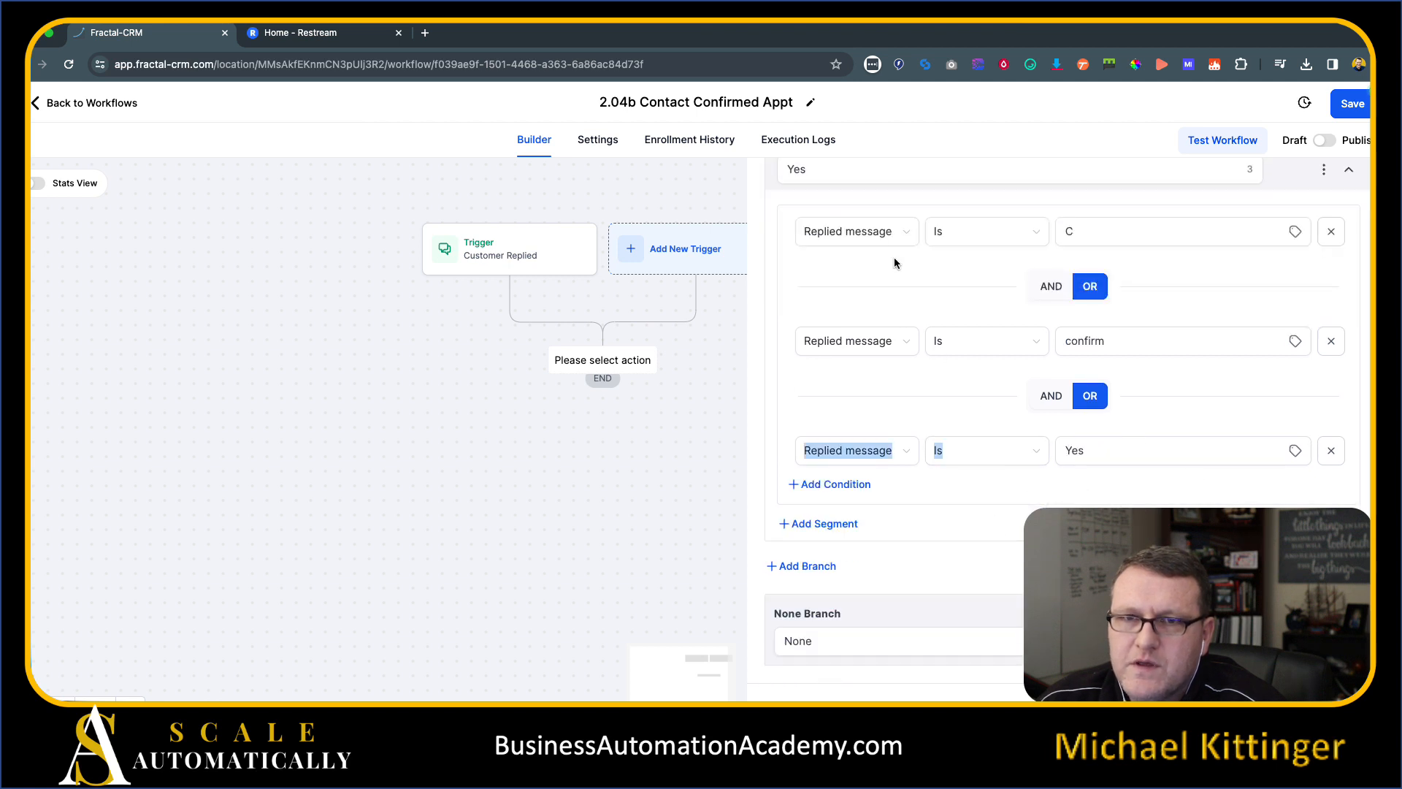
drag(800, 643, 878, 640)
key(BackSpace)
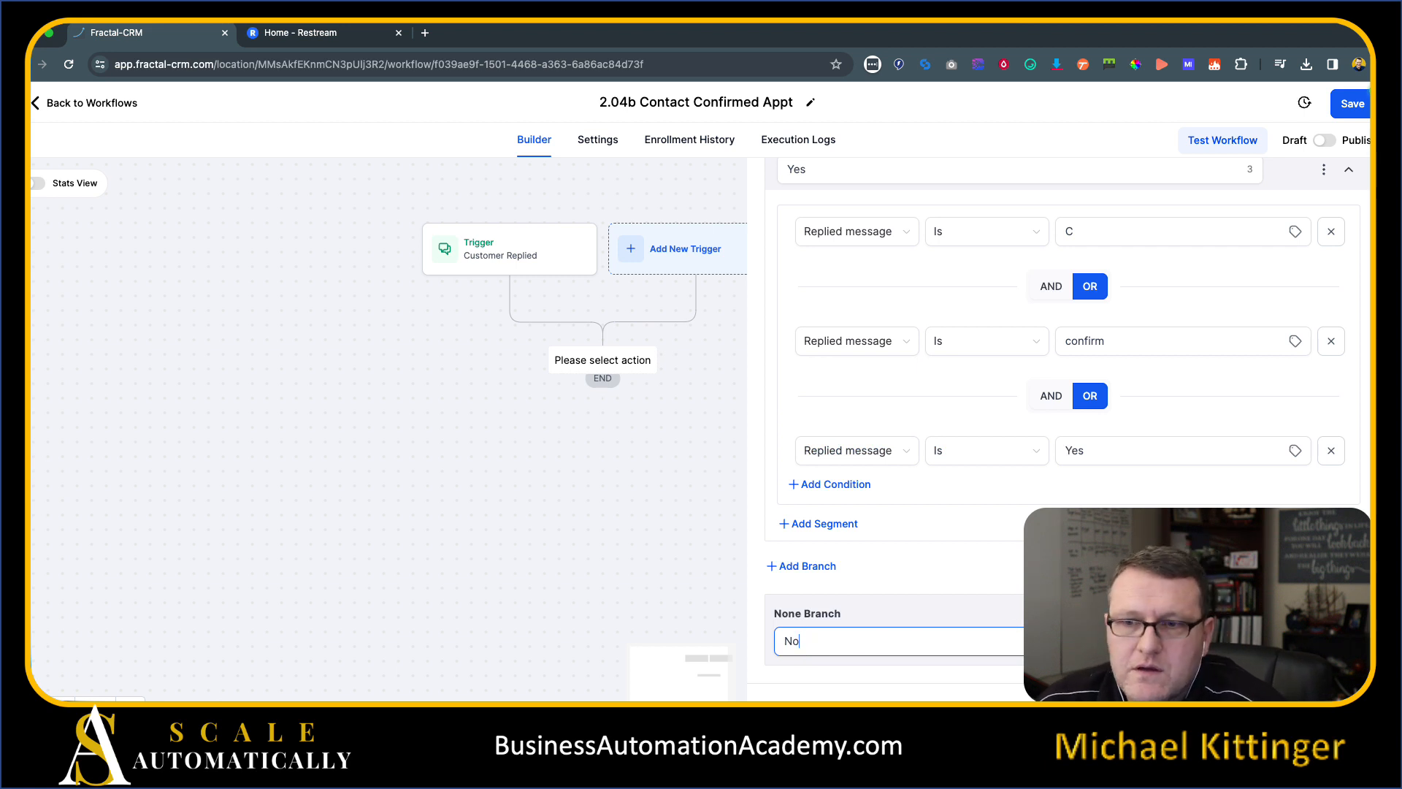
click(1329, 698)
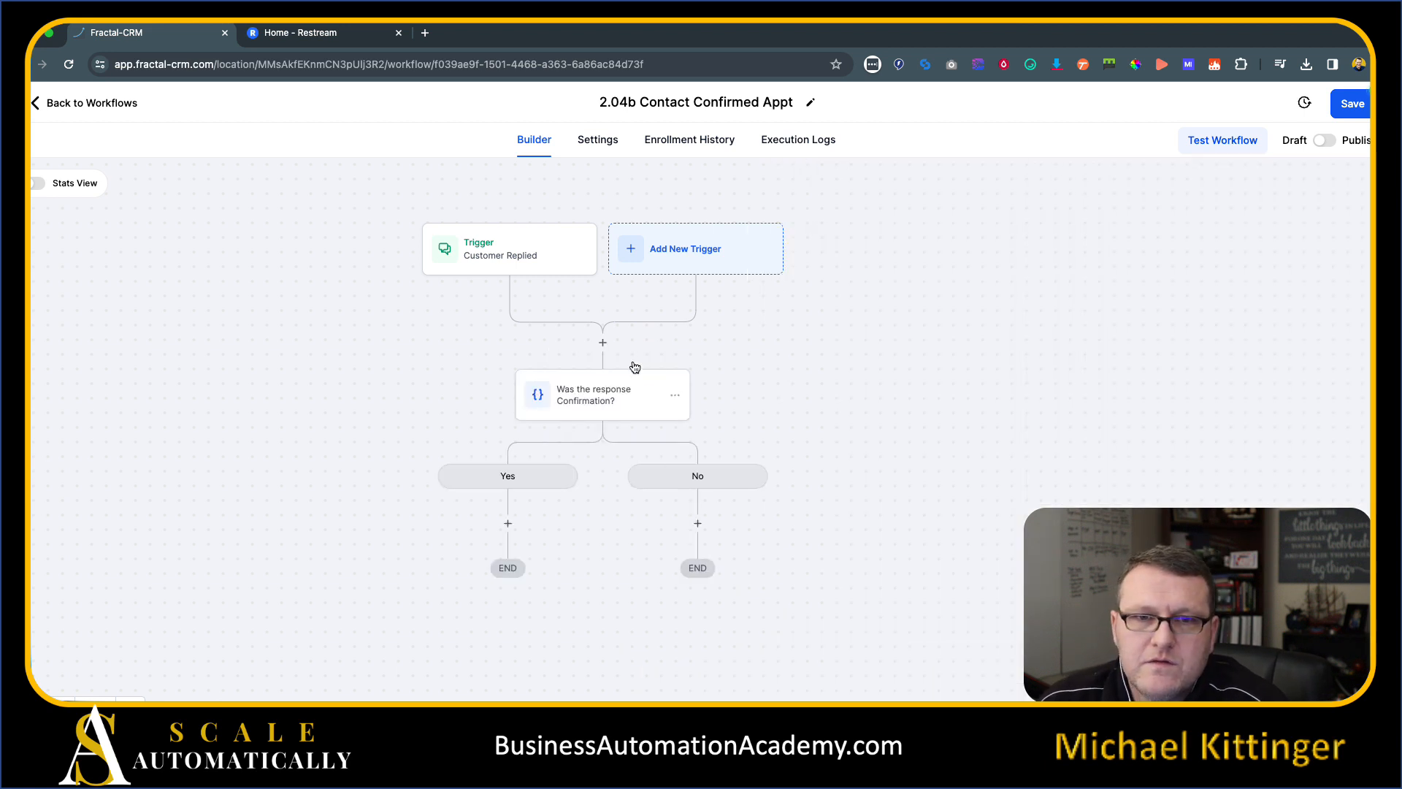
- Add a Send SMS action under the Yes branch
click(508, 523)
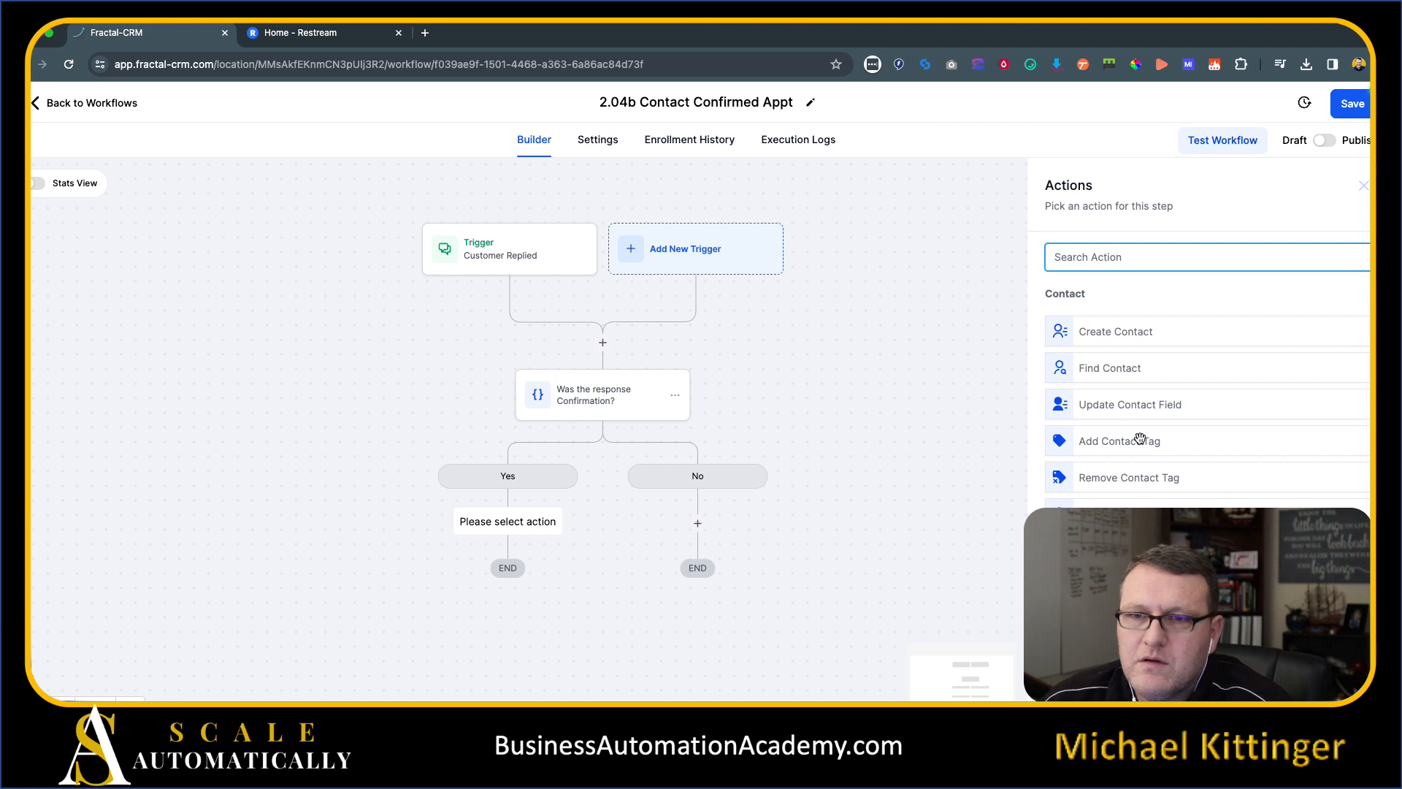
text(sms)
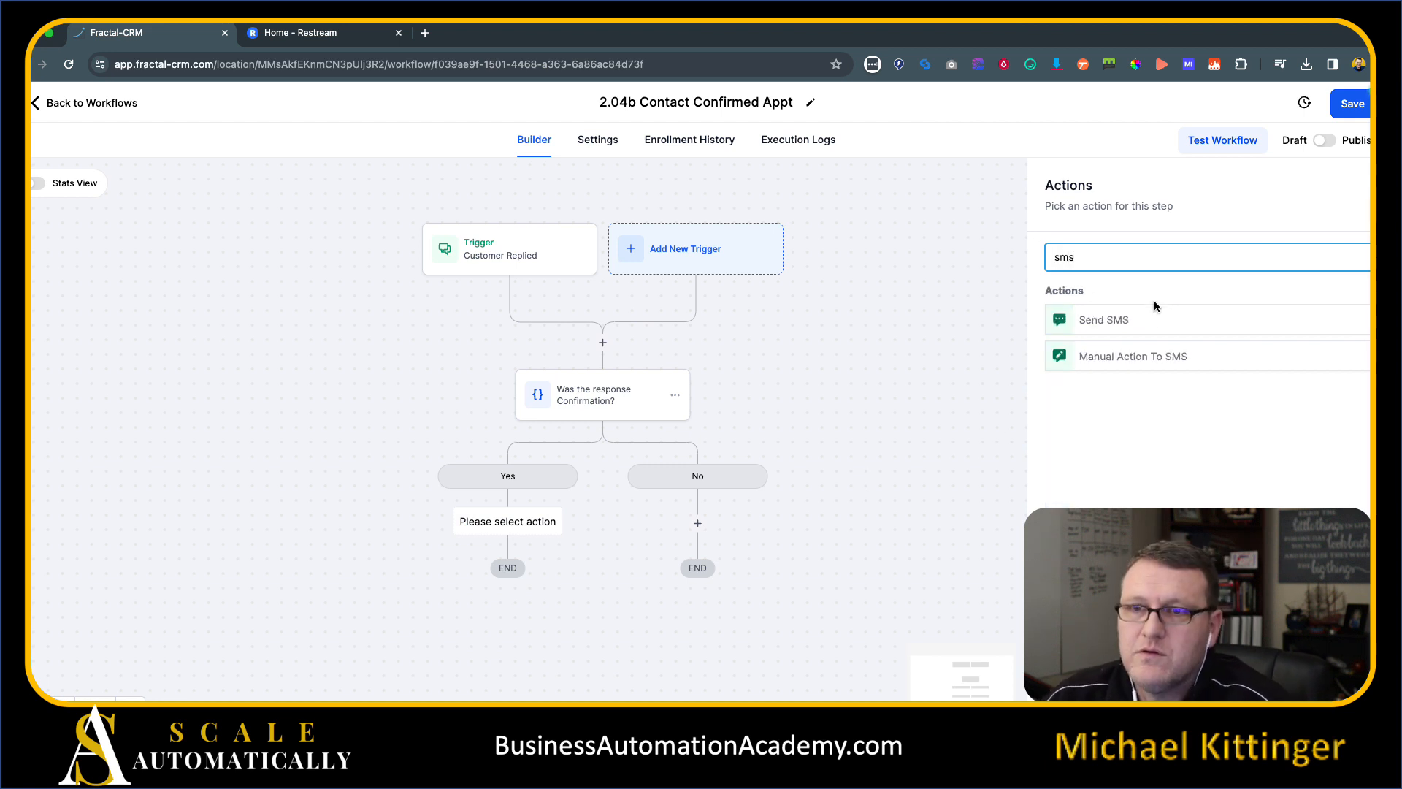
click(1102, 323)
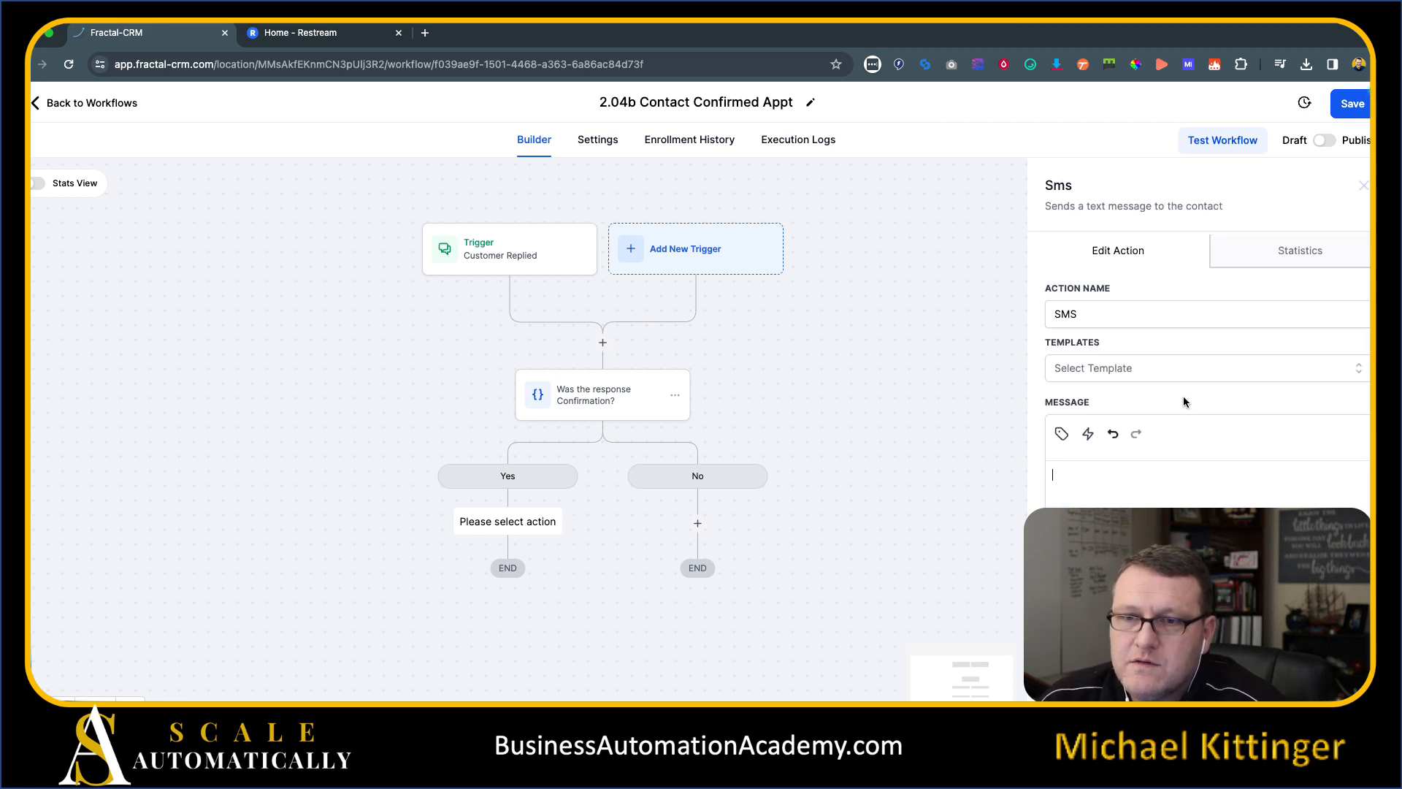
- Write the SMS message text "Thank you for confirming your upcoming appointment with"
text(Than)
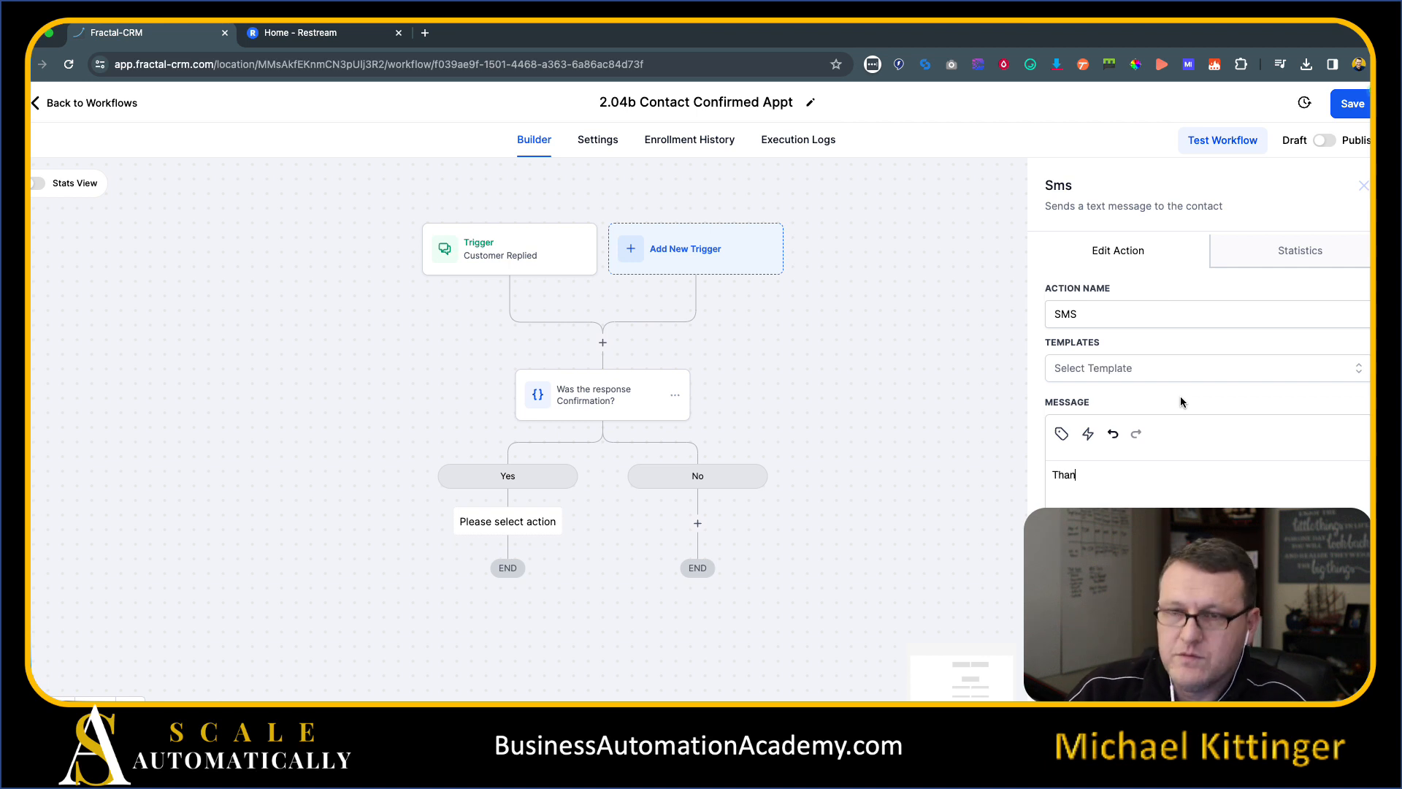
text(k you for confir)
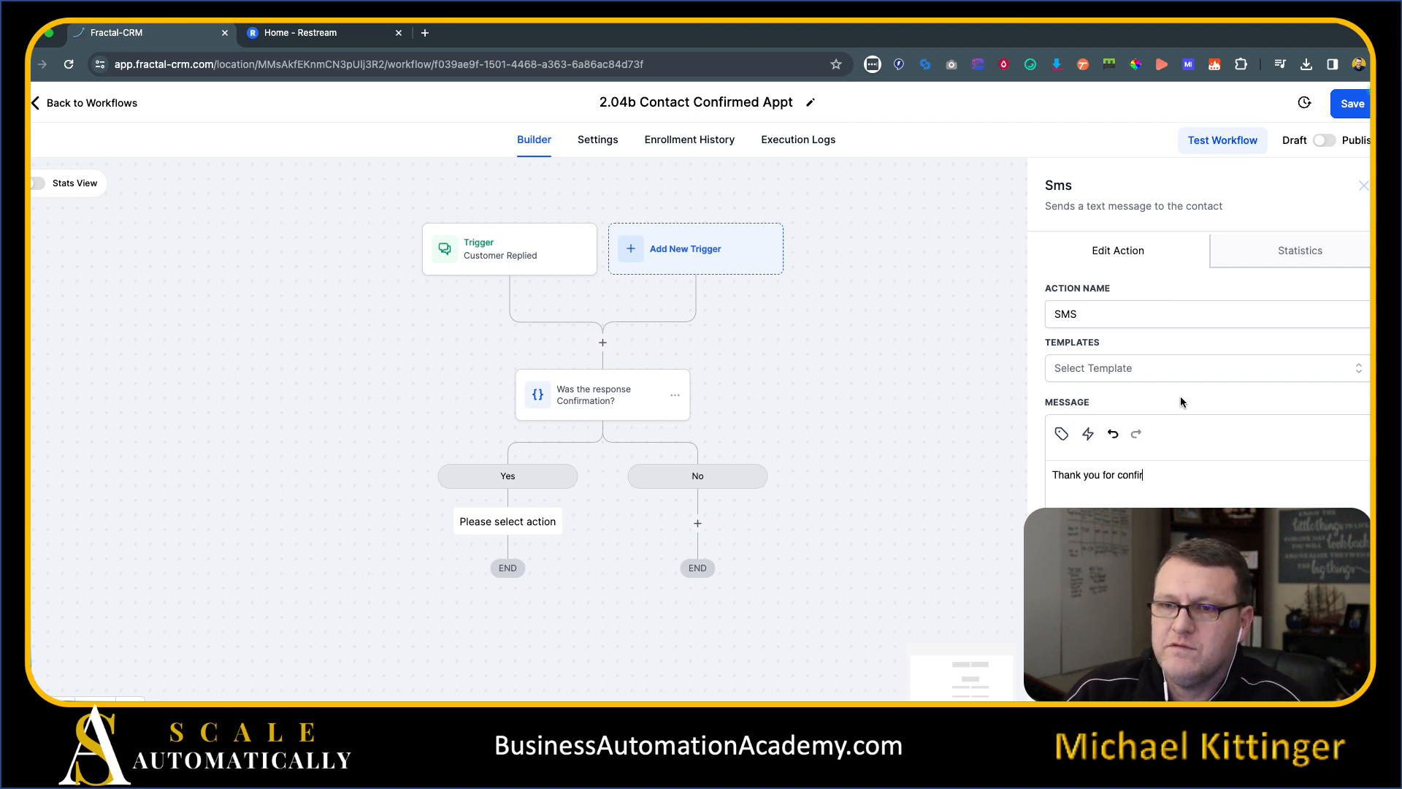
text(ming your a)
text(pd)
text(oming appointment.)
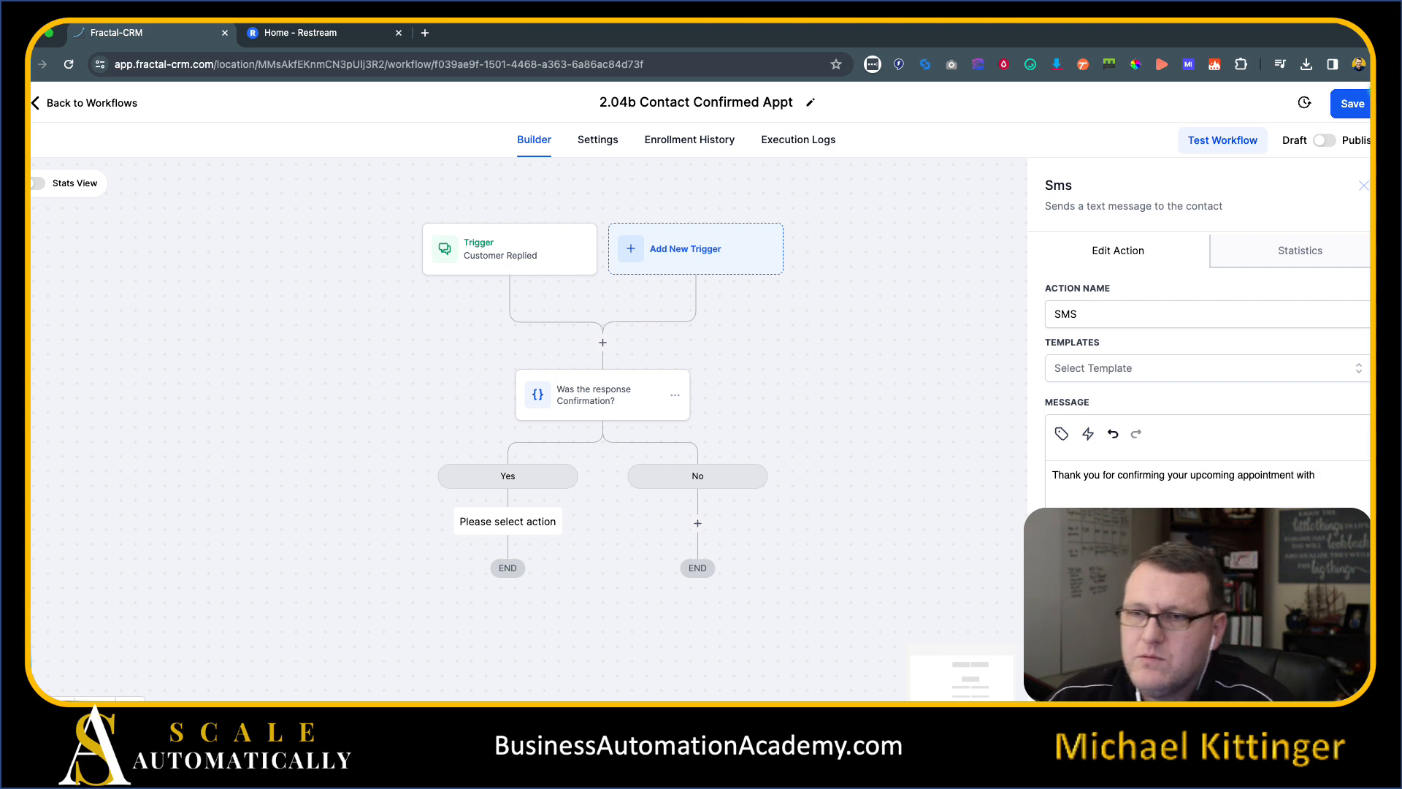
- Complete the message with the Known As Business Name custom value and a period, and save the SMS action
click(1061, 435)
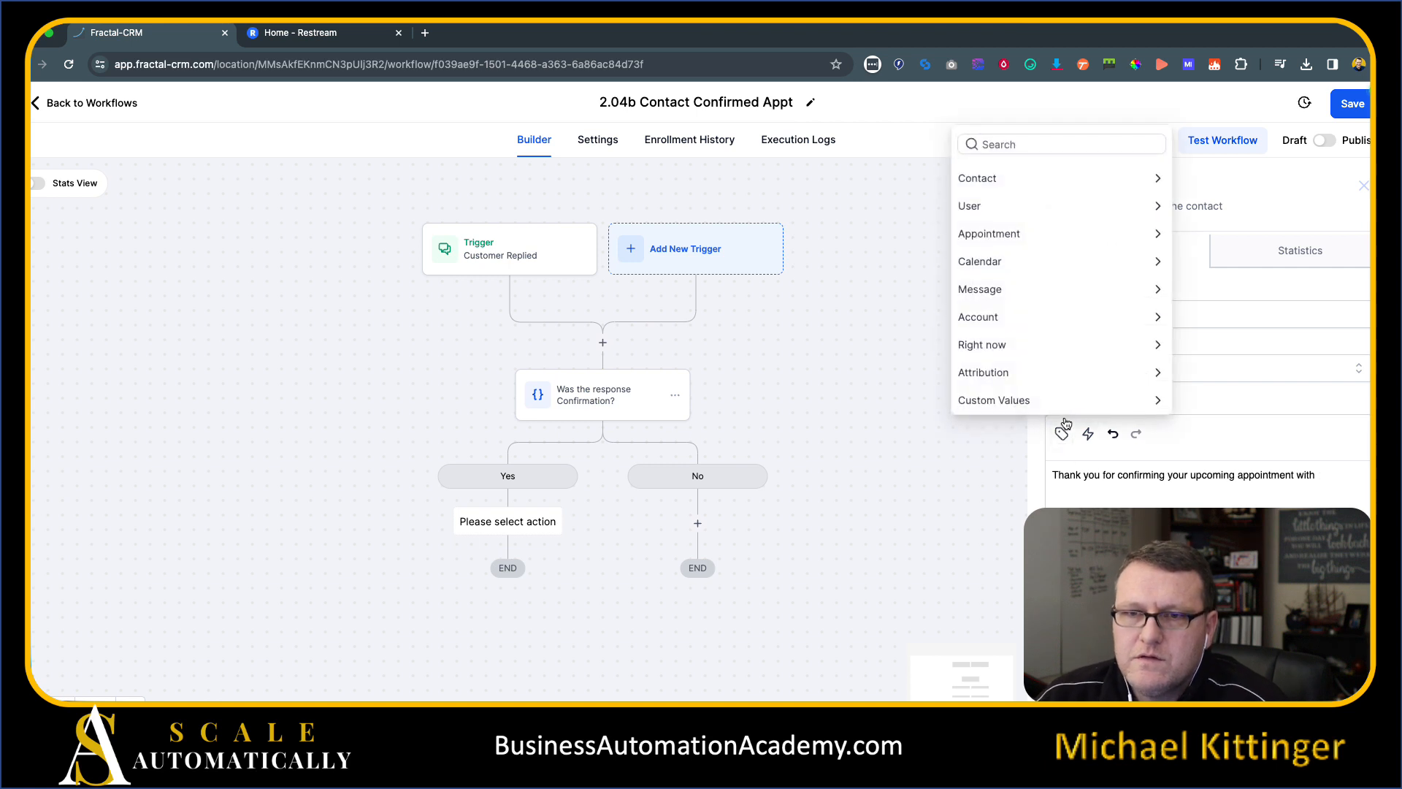
click(1065, 400)
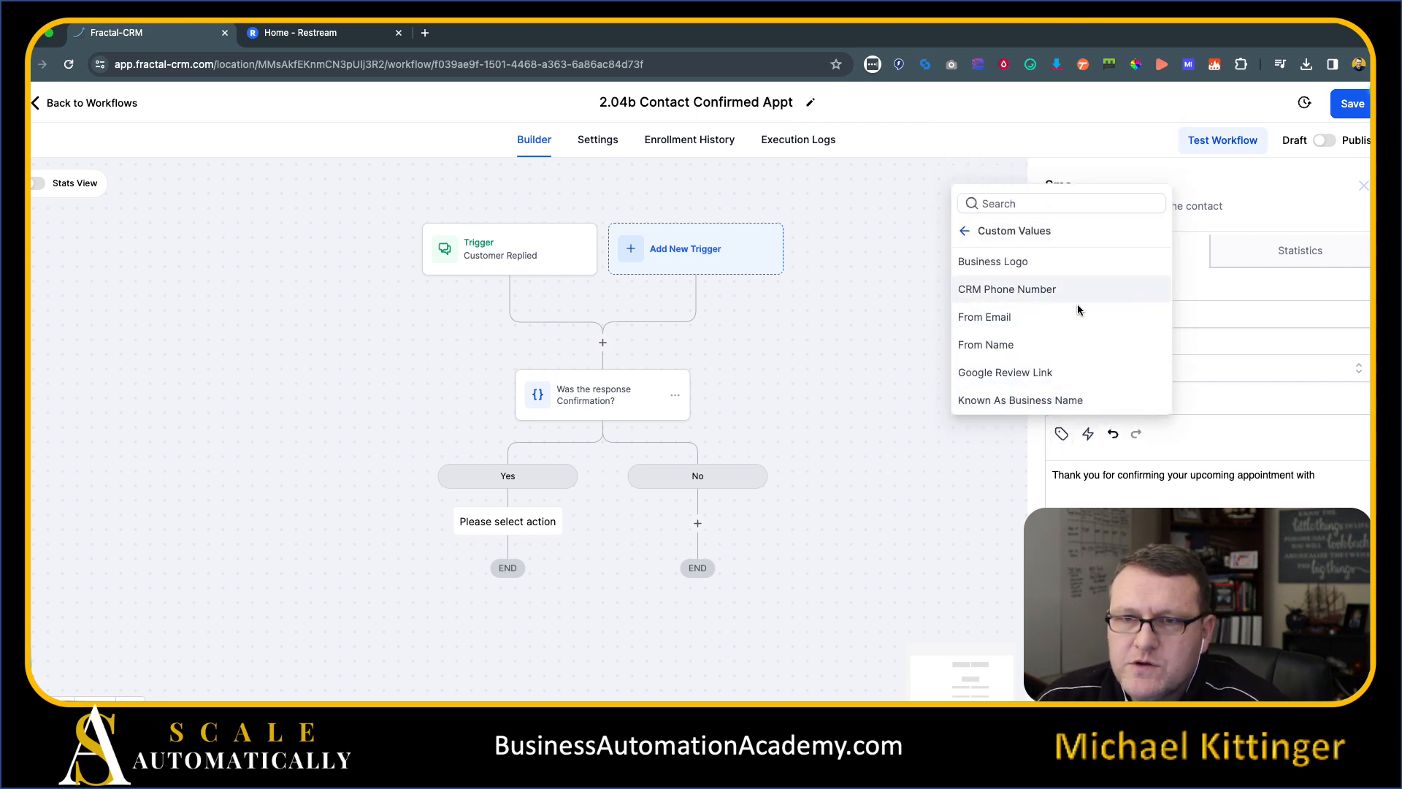
click(1097, 406)
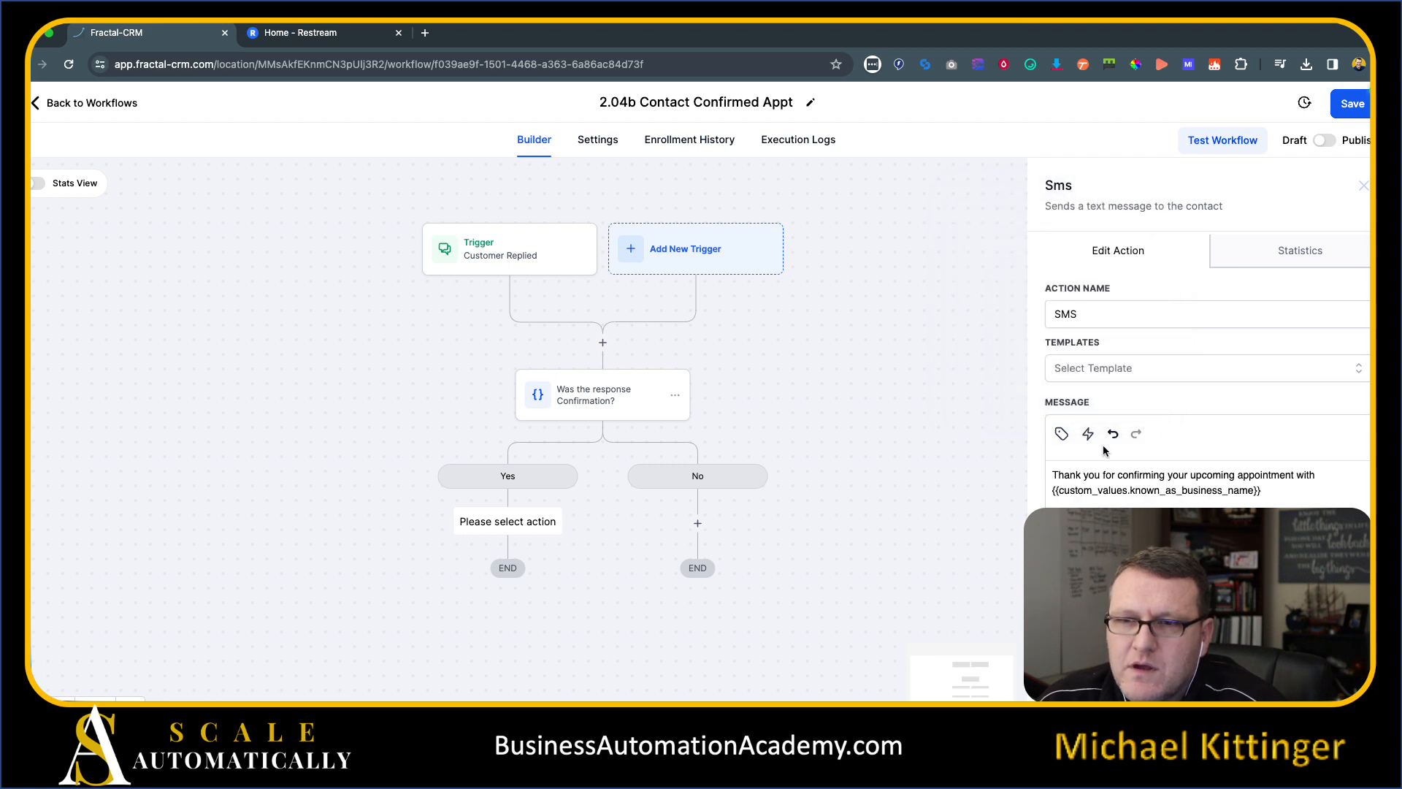
drag(1271, 493, 1051, 496)
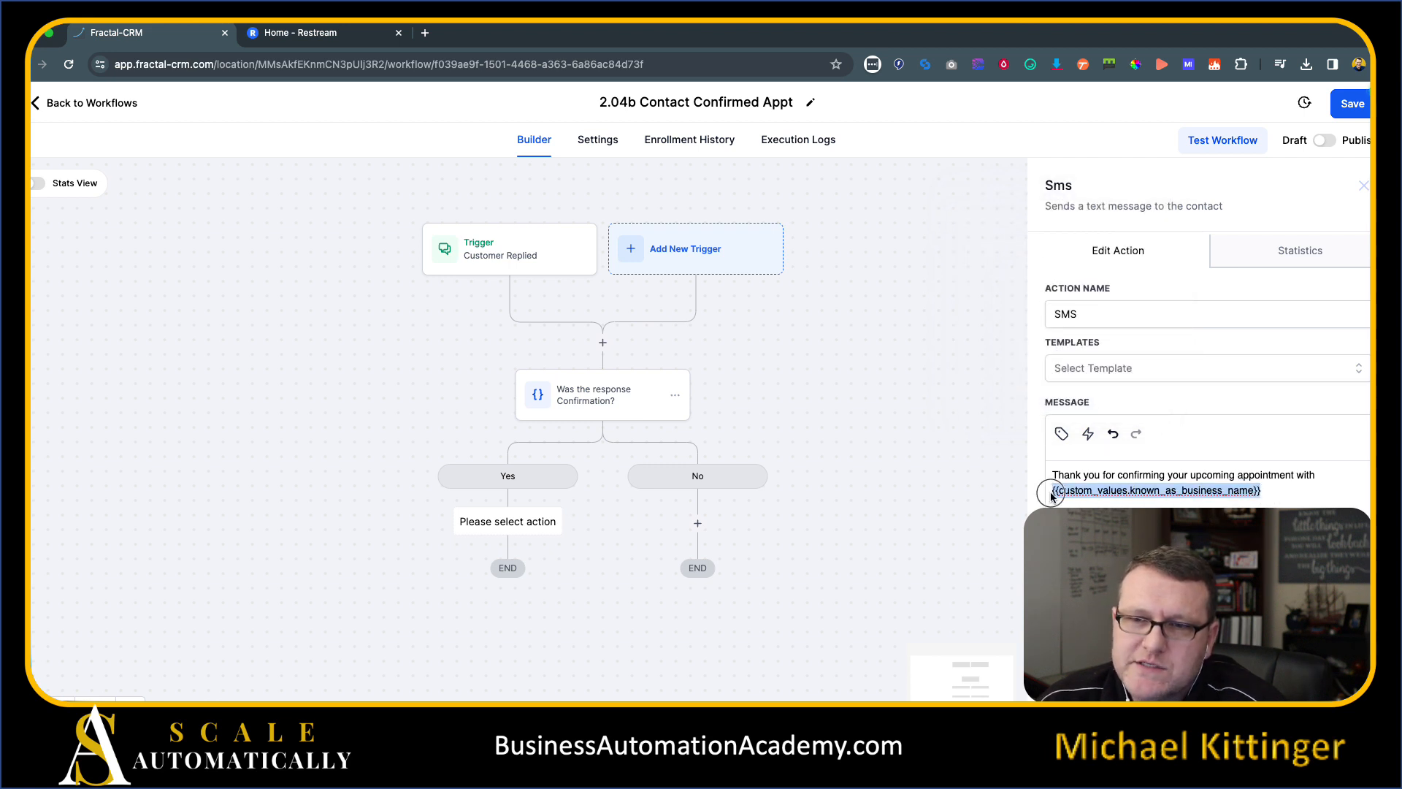
click(1181, 492)
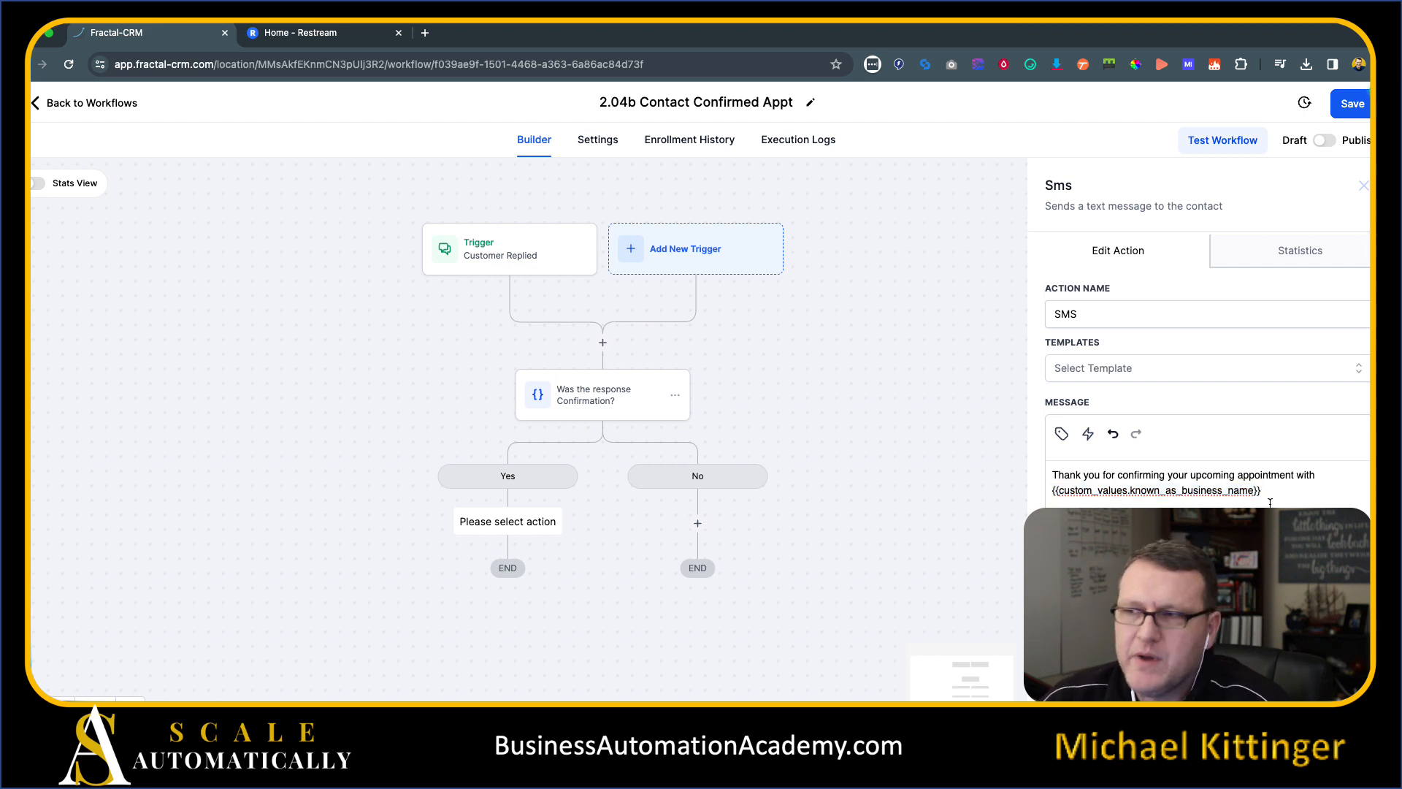
drag(1274, 504, 1052, 494)
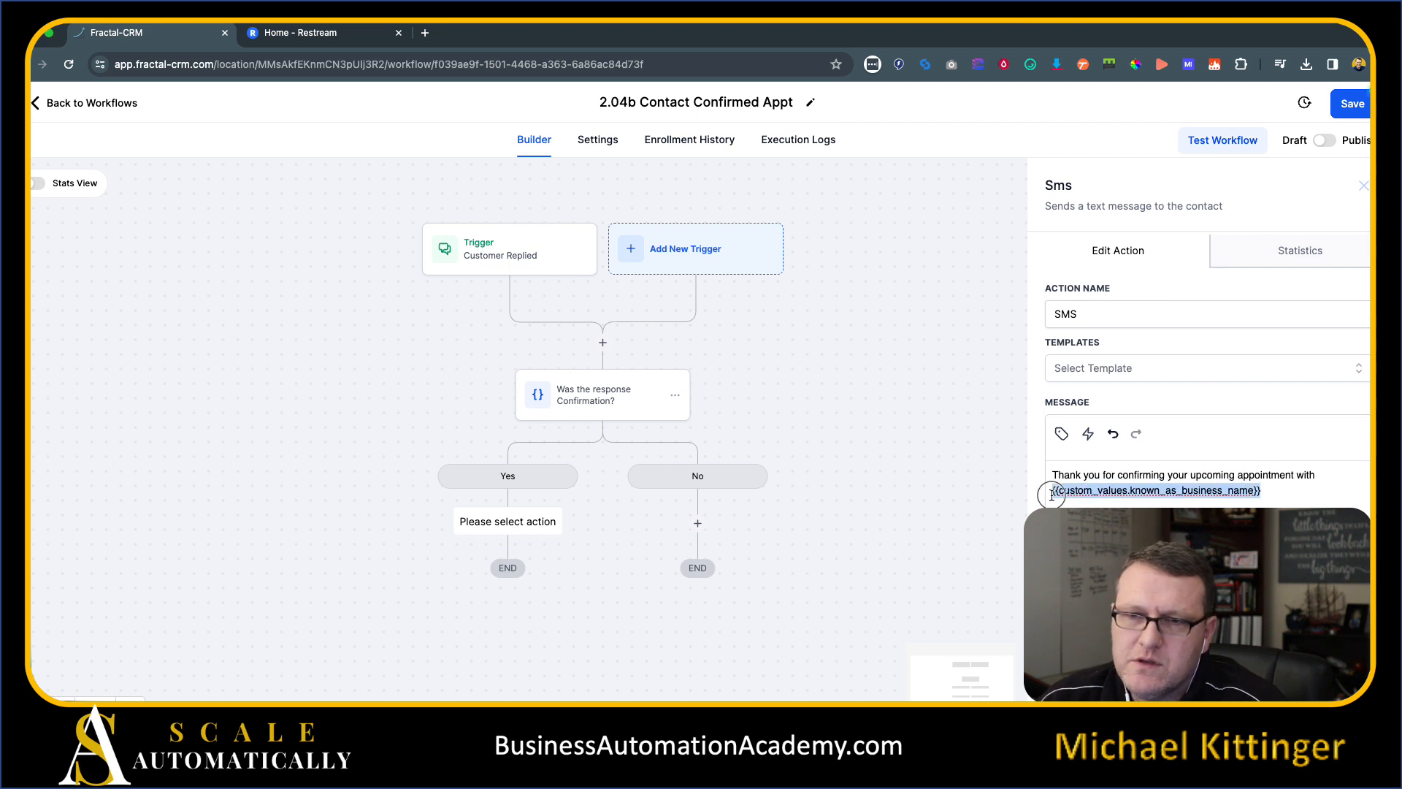
click(1256, 497)
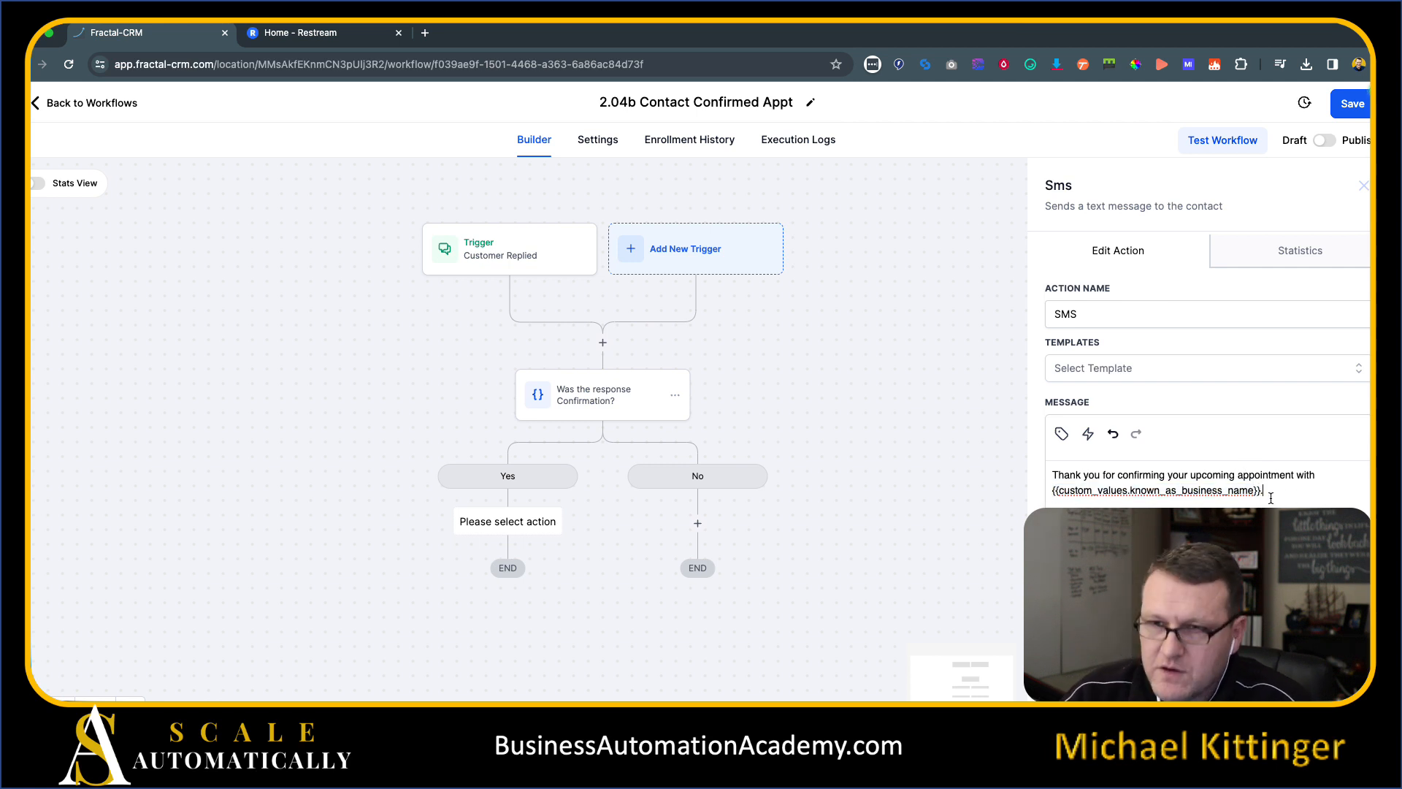
click(1325, 683)
- Add an Add Contact Tag action after the SMS that applies the "confirmed appt" tag, and save it
scroll(385, 523, down, 1)
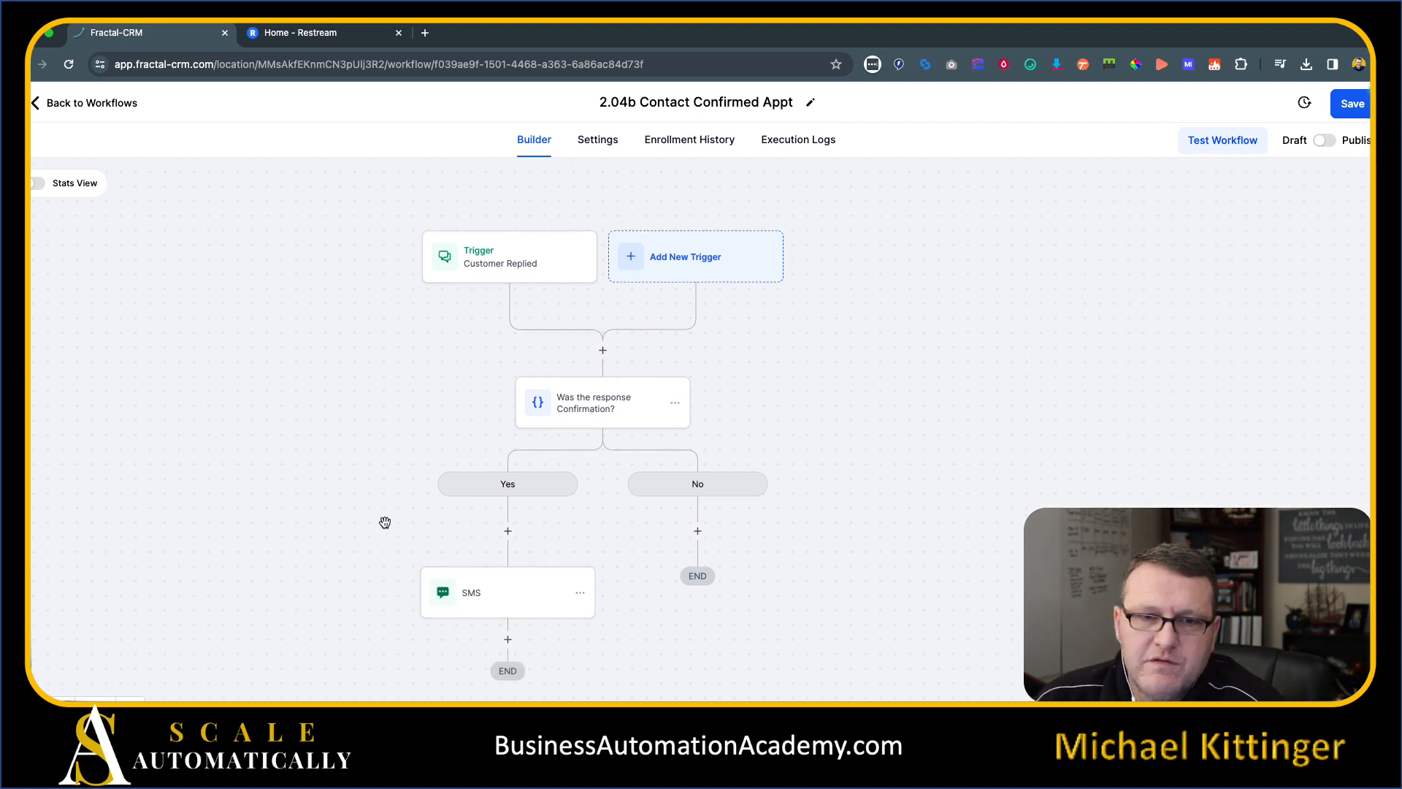
scroll(435, 517, down, 3)
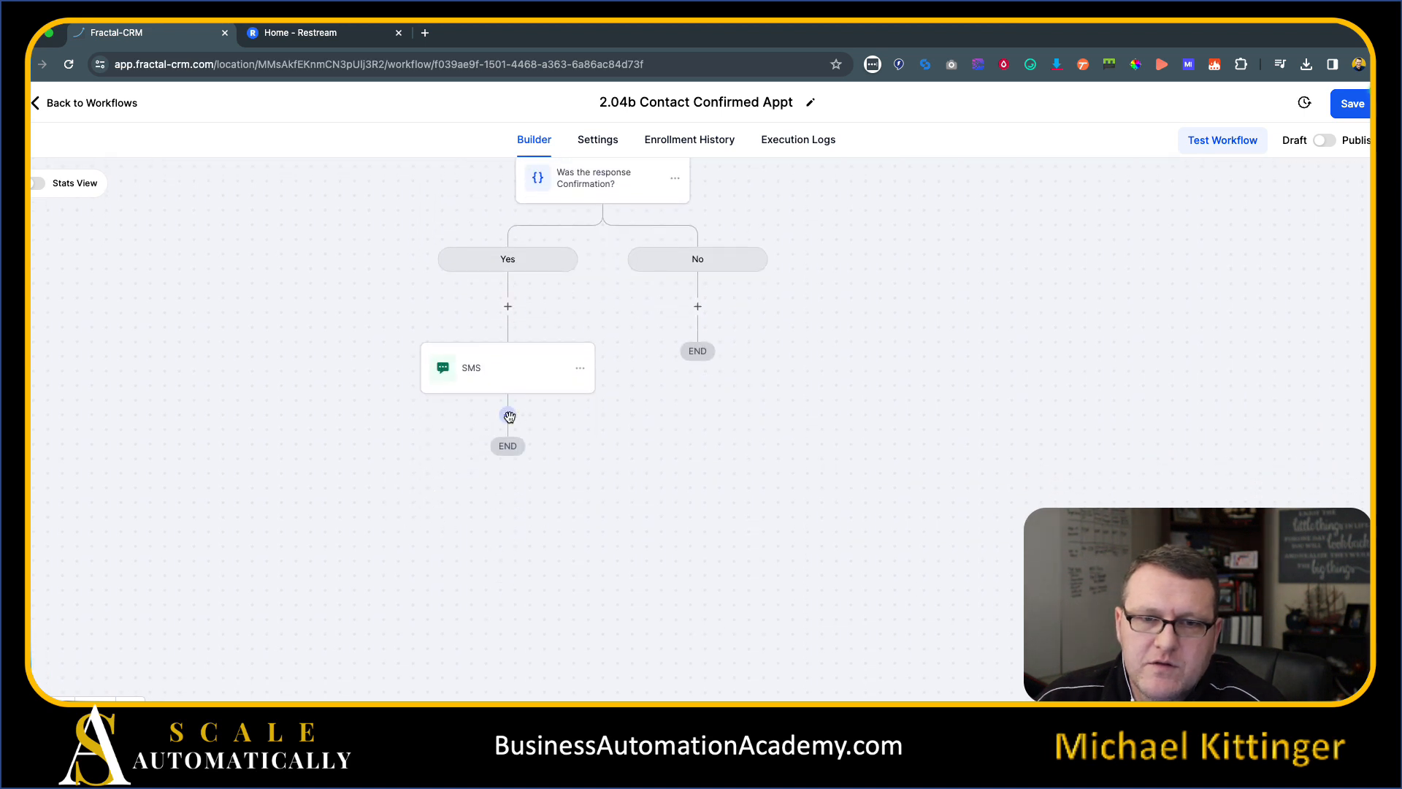
click(507, 412)
text(tag)
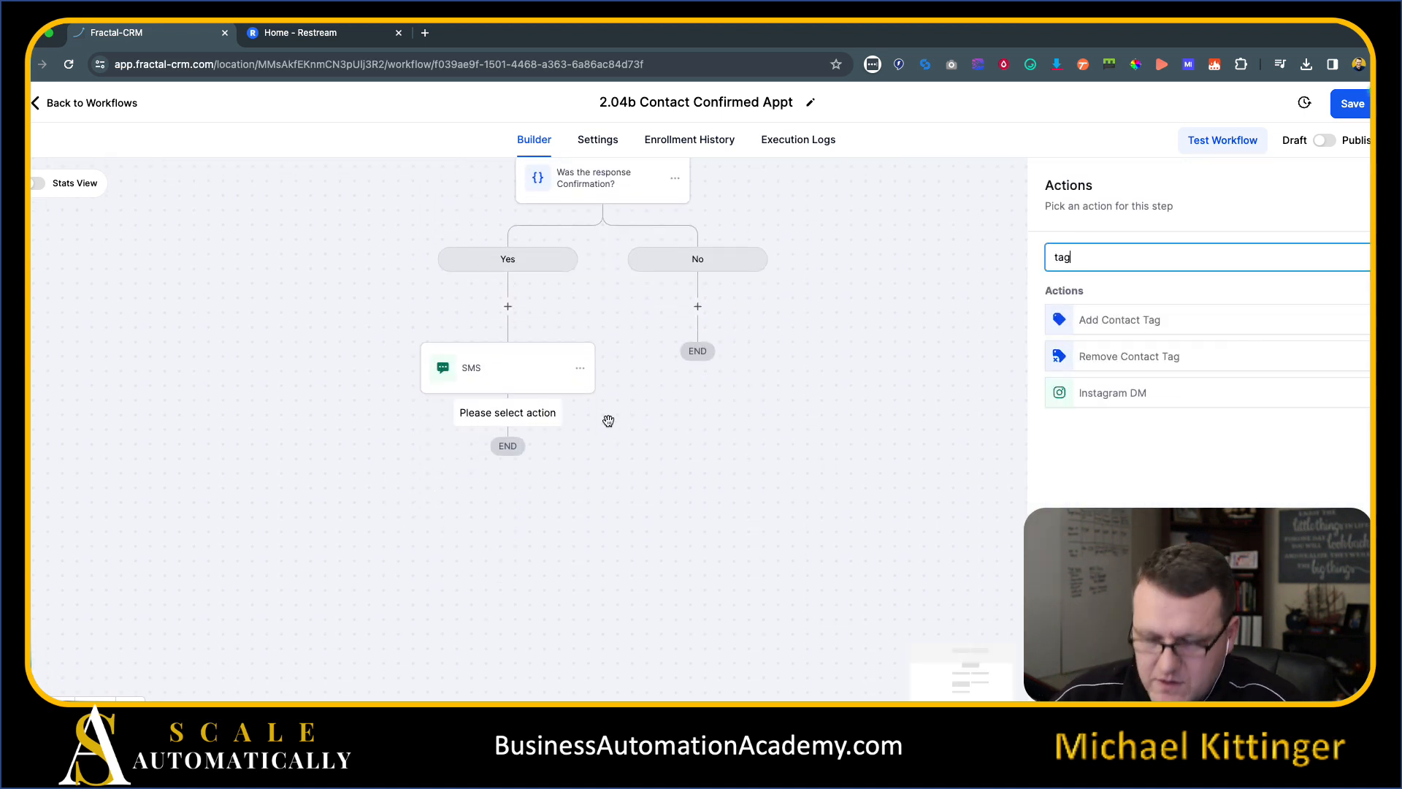
click(1117, 321)
click(1102, 351)
text(c)
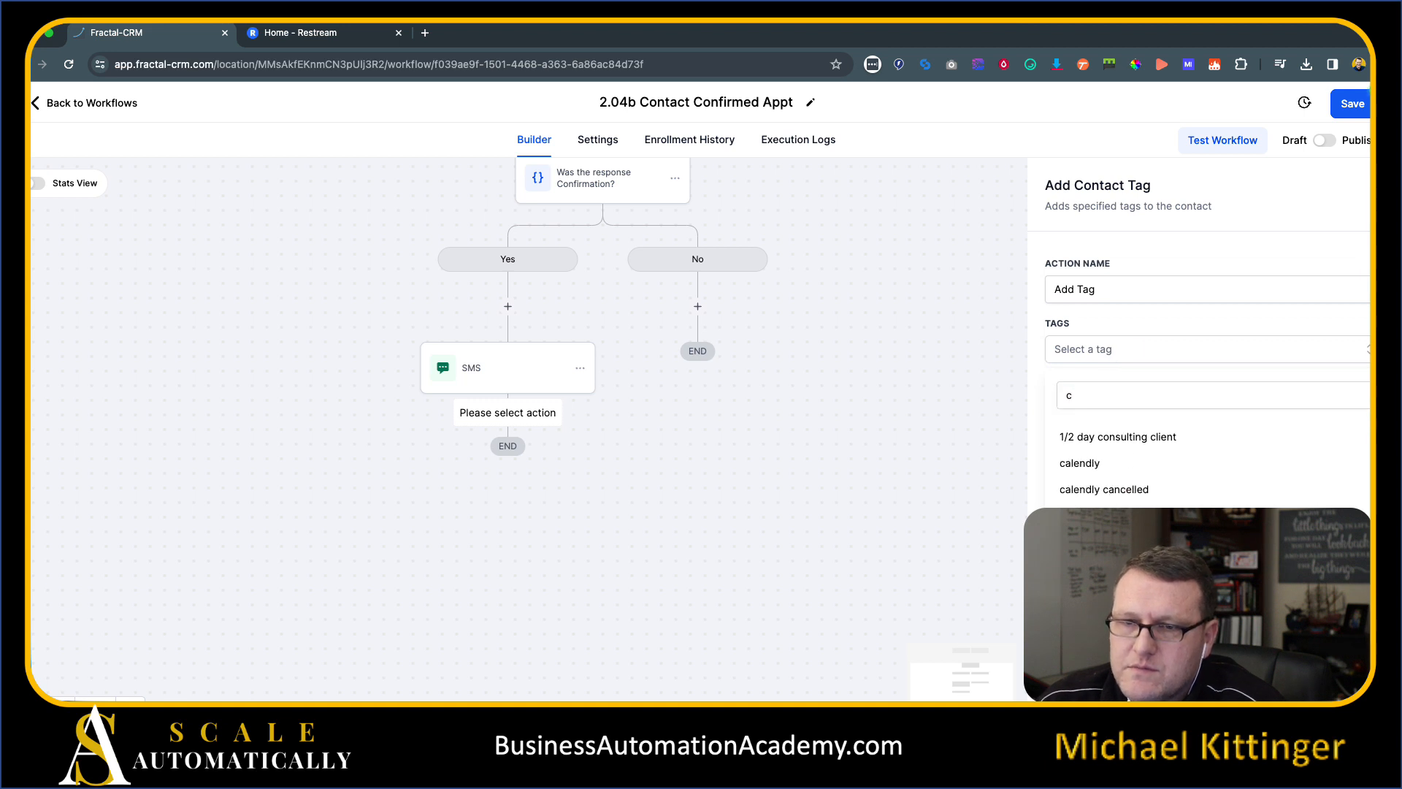
click(1102, 568)
click(1340, 675)
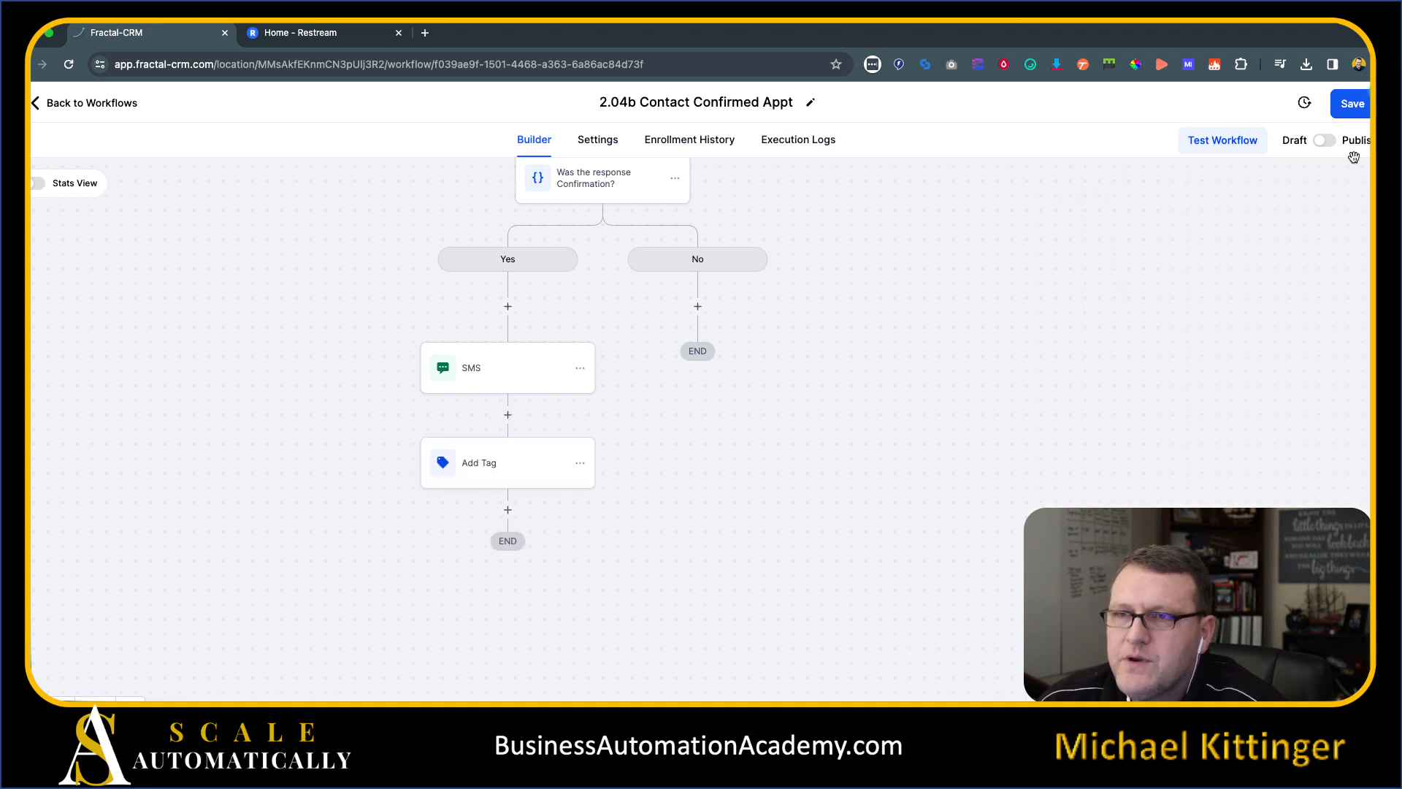
- Switch the 2.04b Contact Confirmed Appt workflow from draft to published and save it
click(1327, 142)
click(1356, 114)
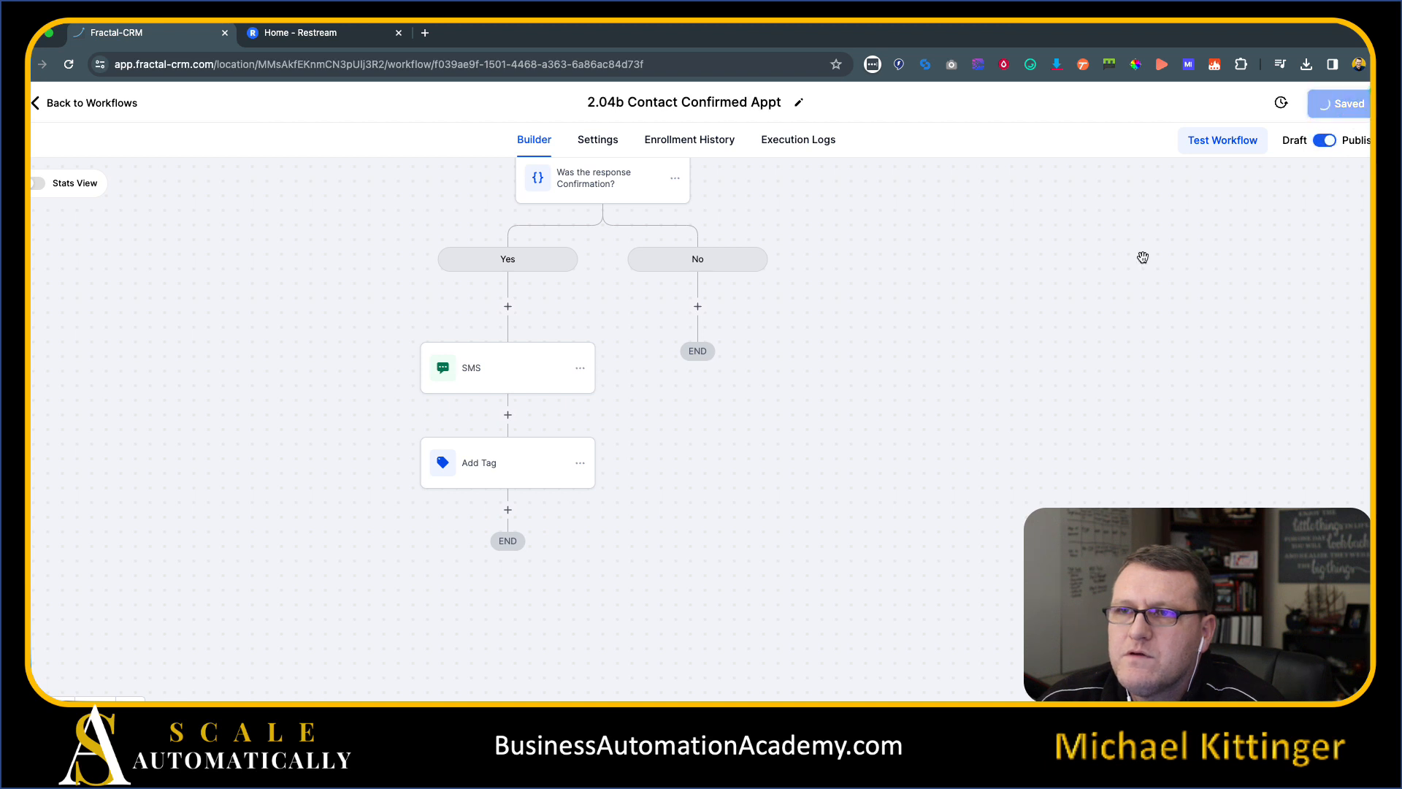
- Review the workflow's re-entry, response and communication settings, and check the SMS message in the Yes branch
click(597, 139)
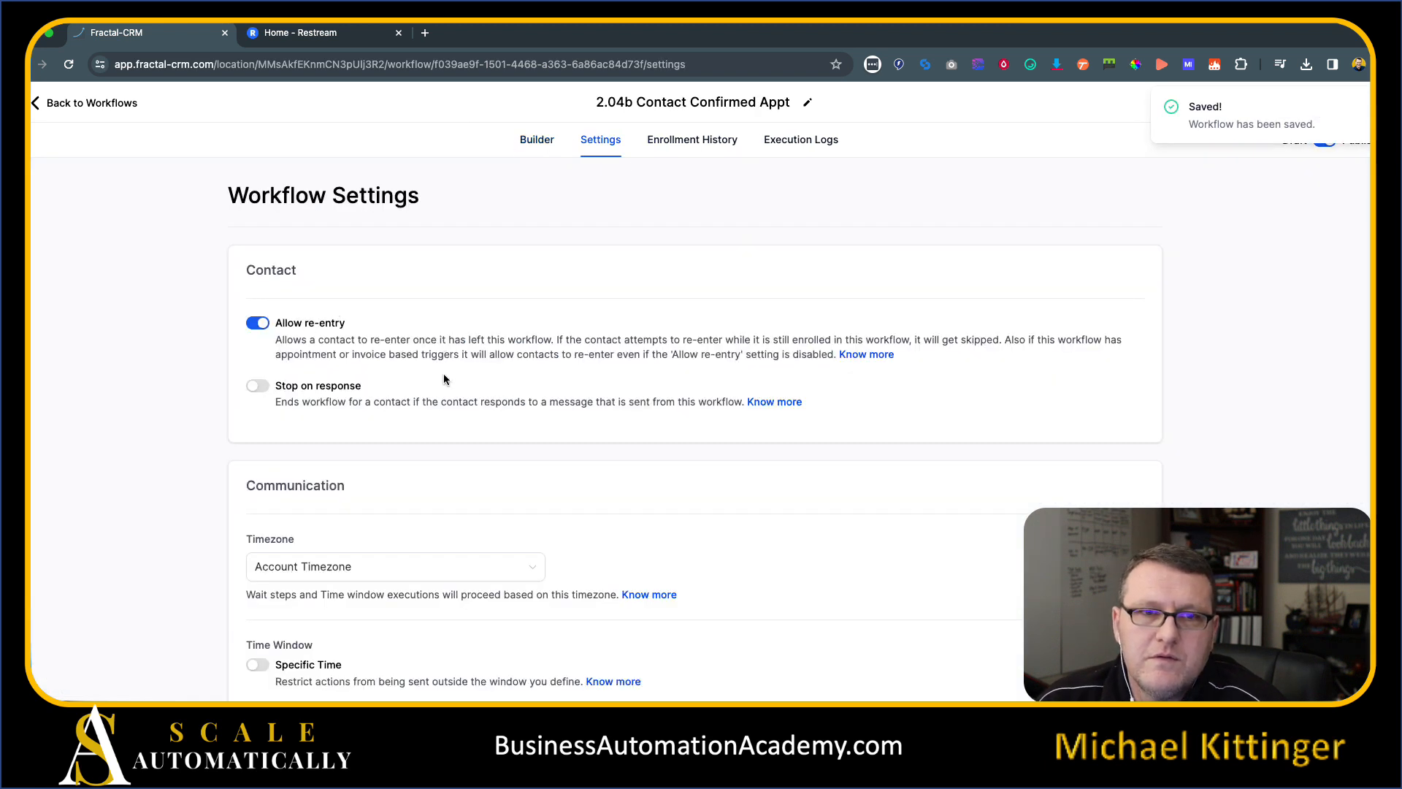
scroll(476, 418, down, 3)
scroll(576, 365, up, 3)
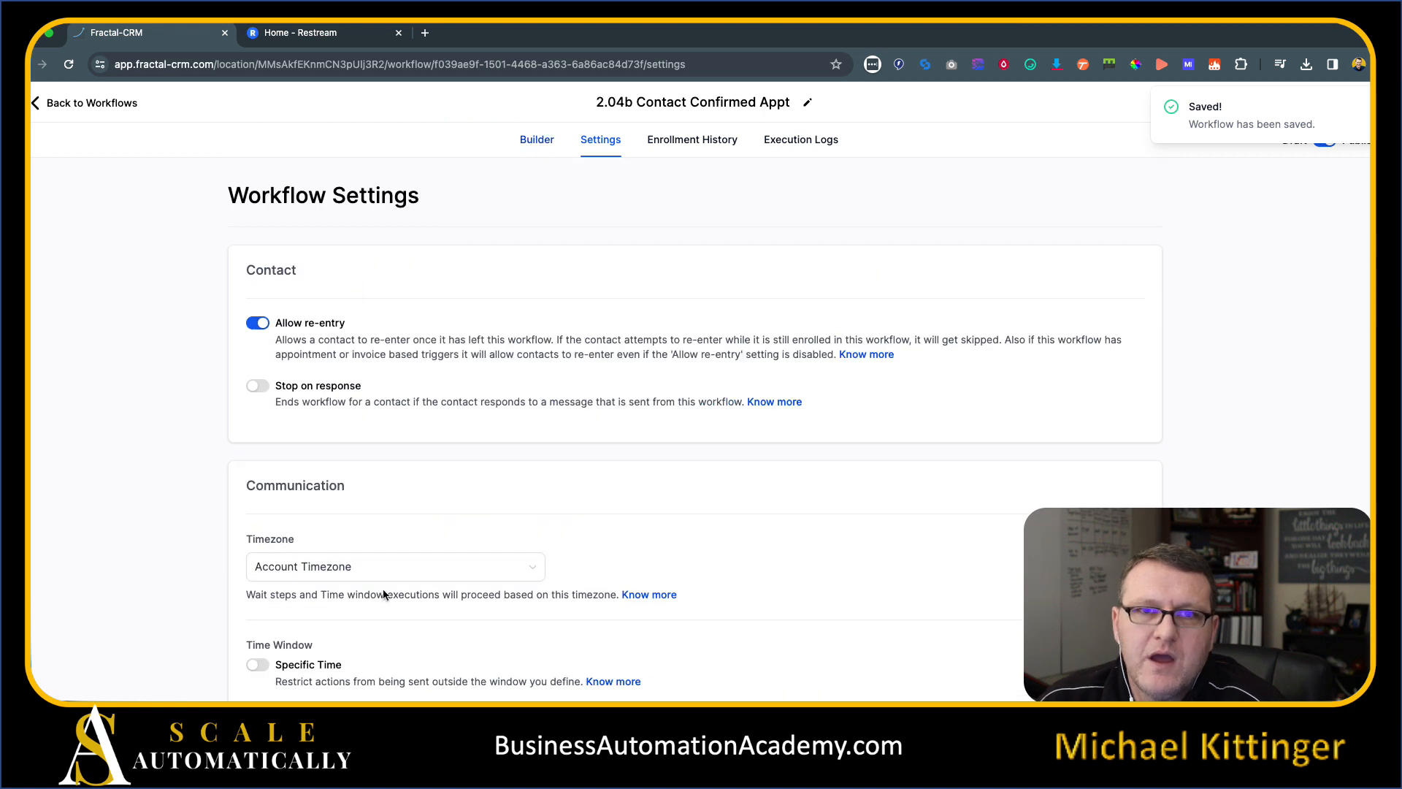
scroll(360, 606, down, 2)
scroll(541, 373, up, 2)
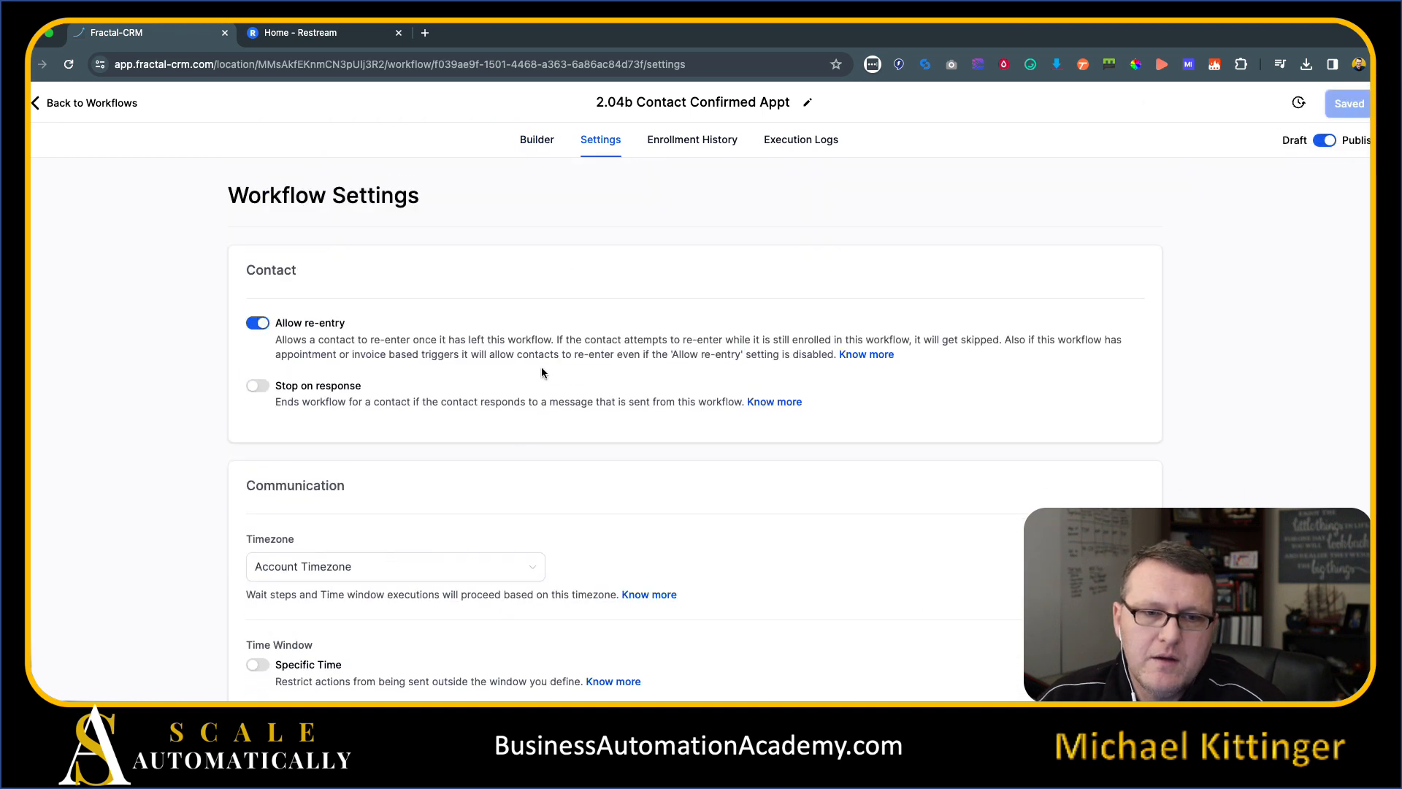
click(535, 141)
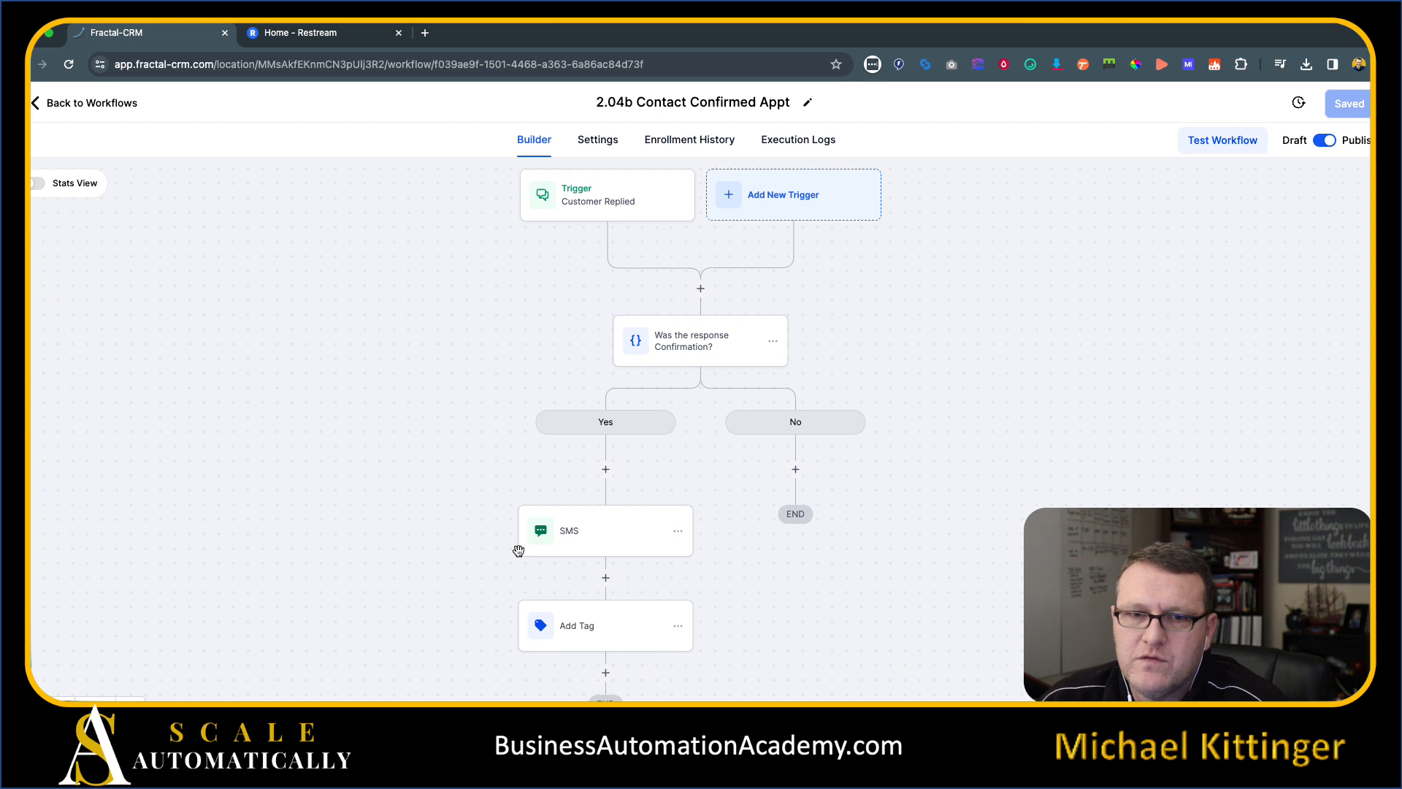
click(574, 538)
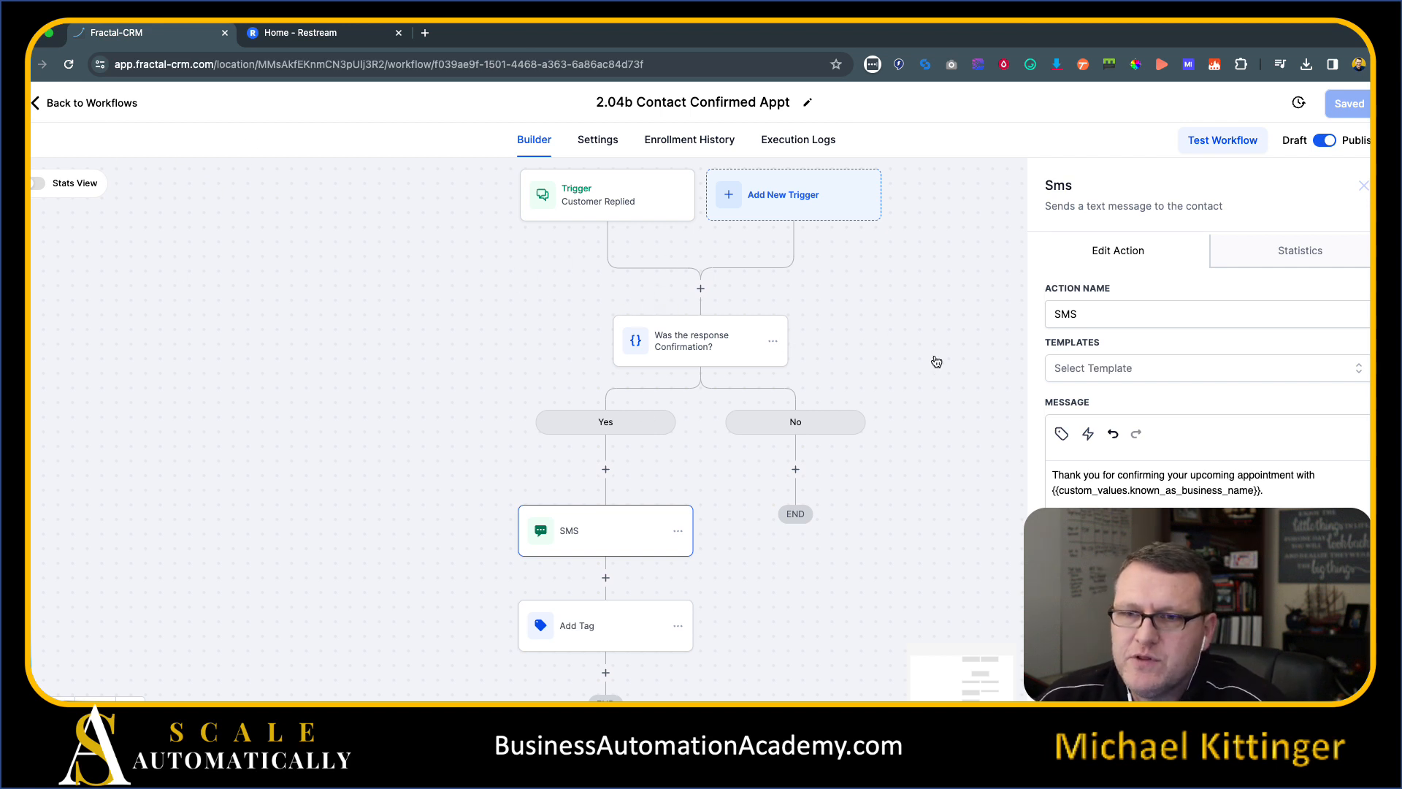
click(1364, 185)
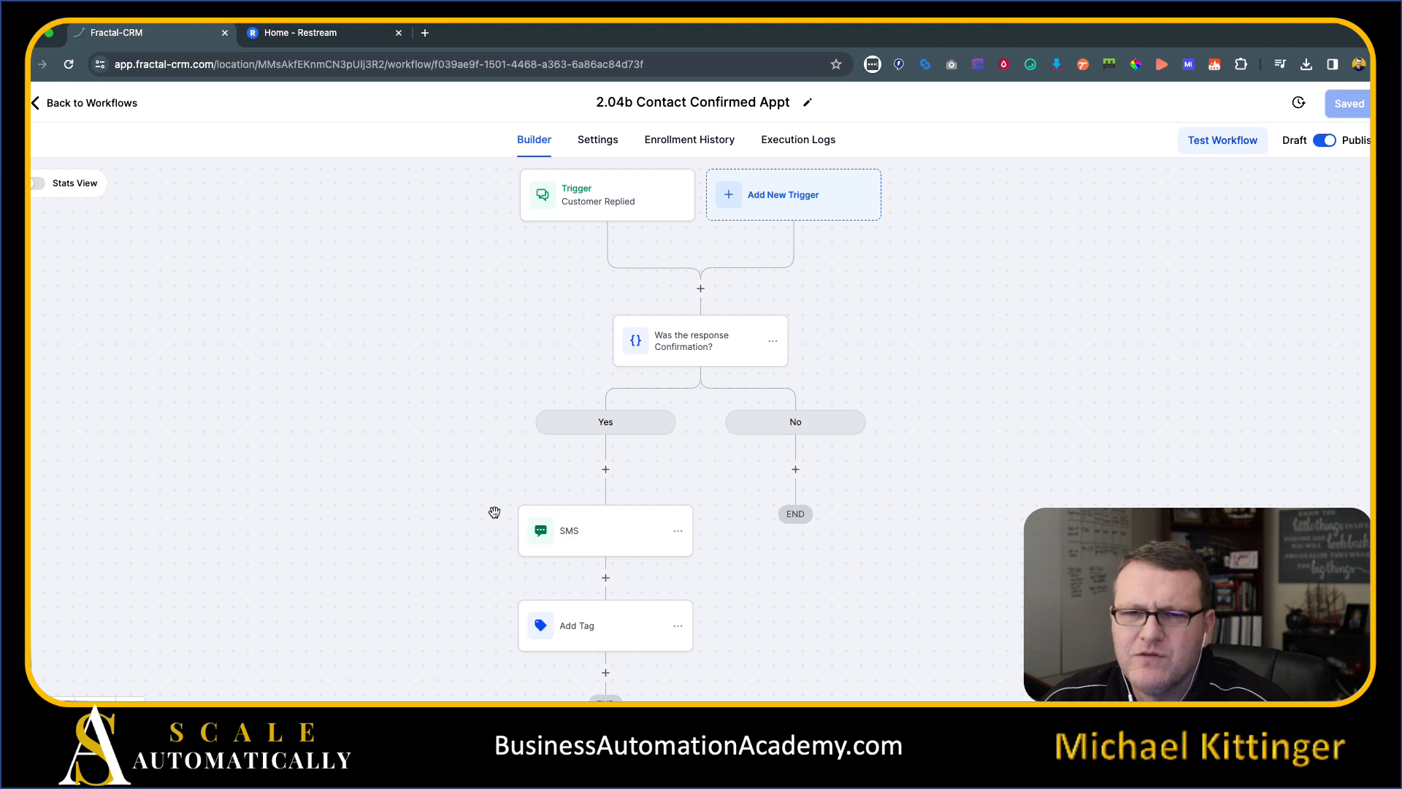
drag(360, 491, 394, 464)
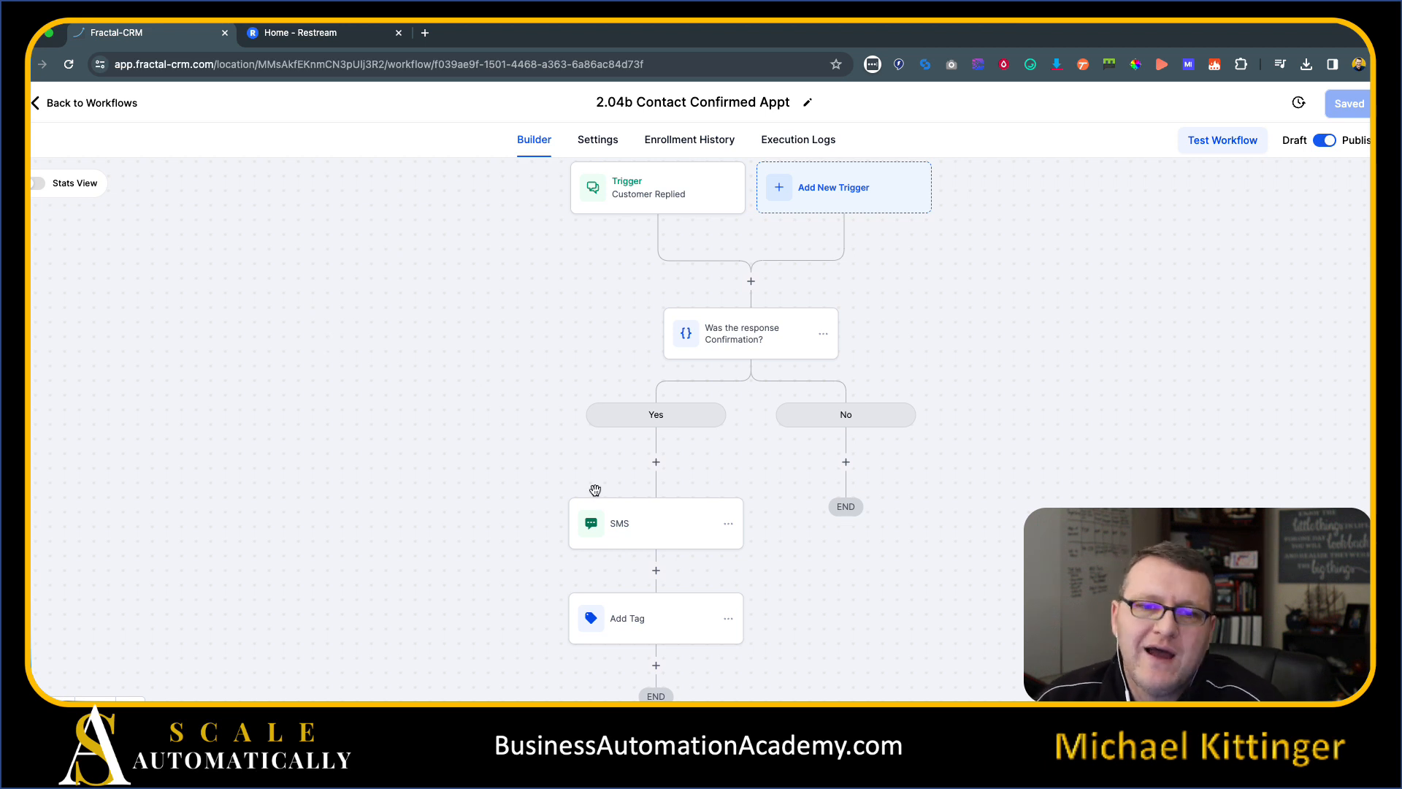
- Rename the tag action to "Add Tag Confirmed Appt", and save the action and the workflow
click(643, 618)
click(1105, 292)
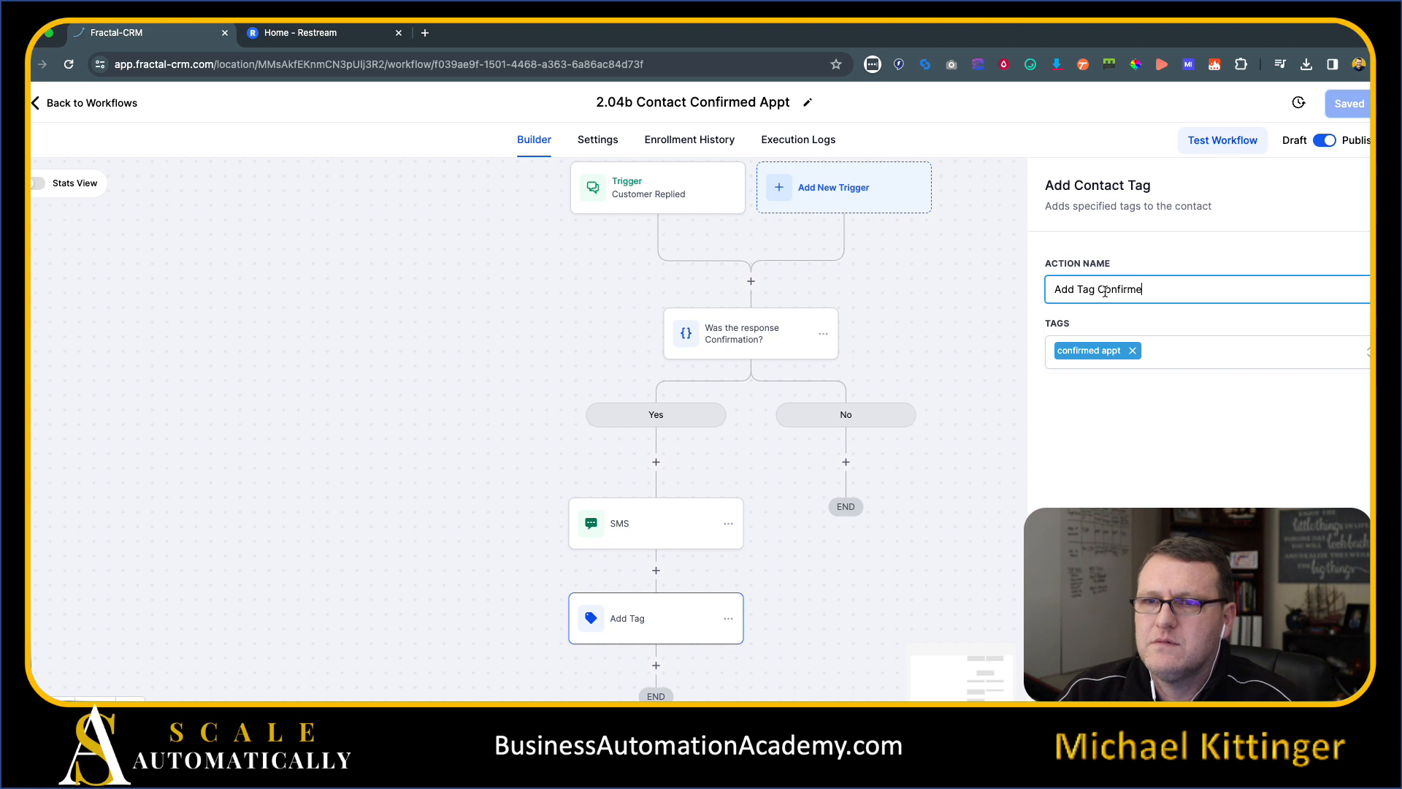
click(1330, 687)
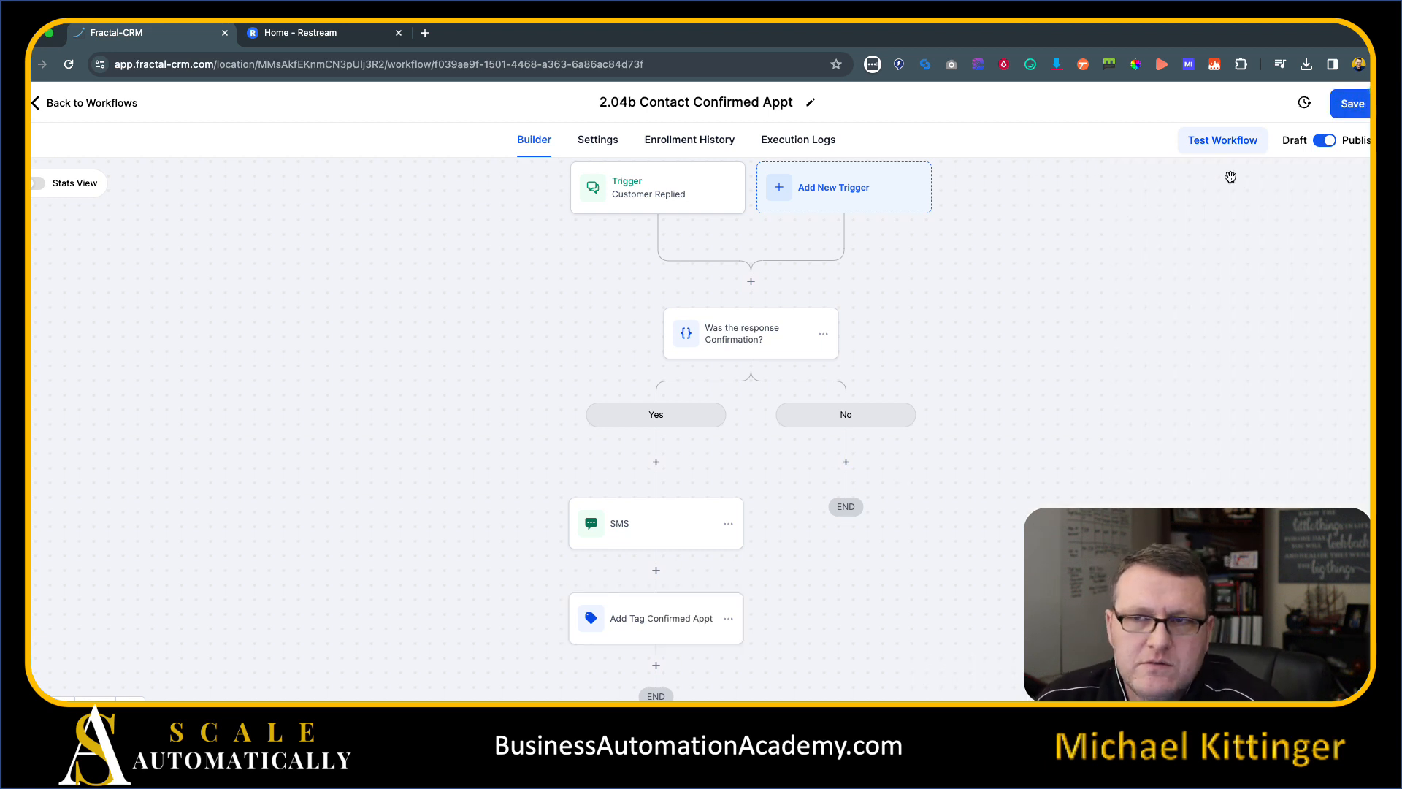
click(1346, 104)
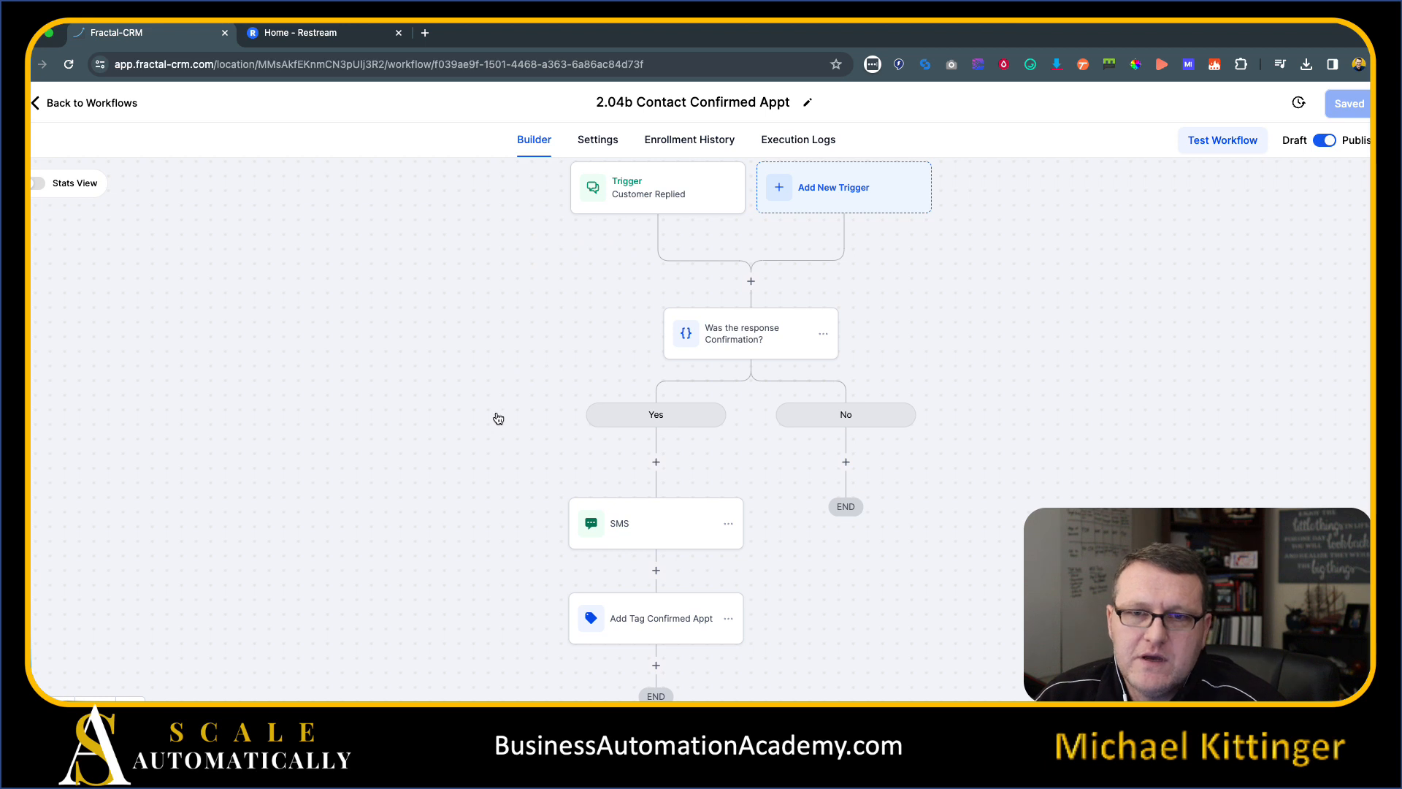
- Open the 2.04 Calendly Indoc Sequence workflow and examine its reminder steps, including the SMS after Wait 1 Day Before
click(108, 105)
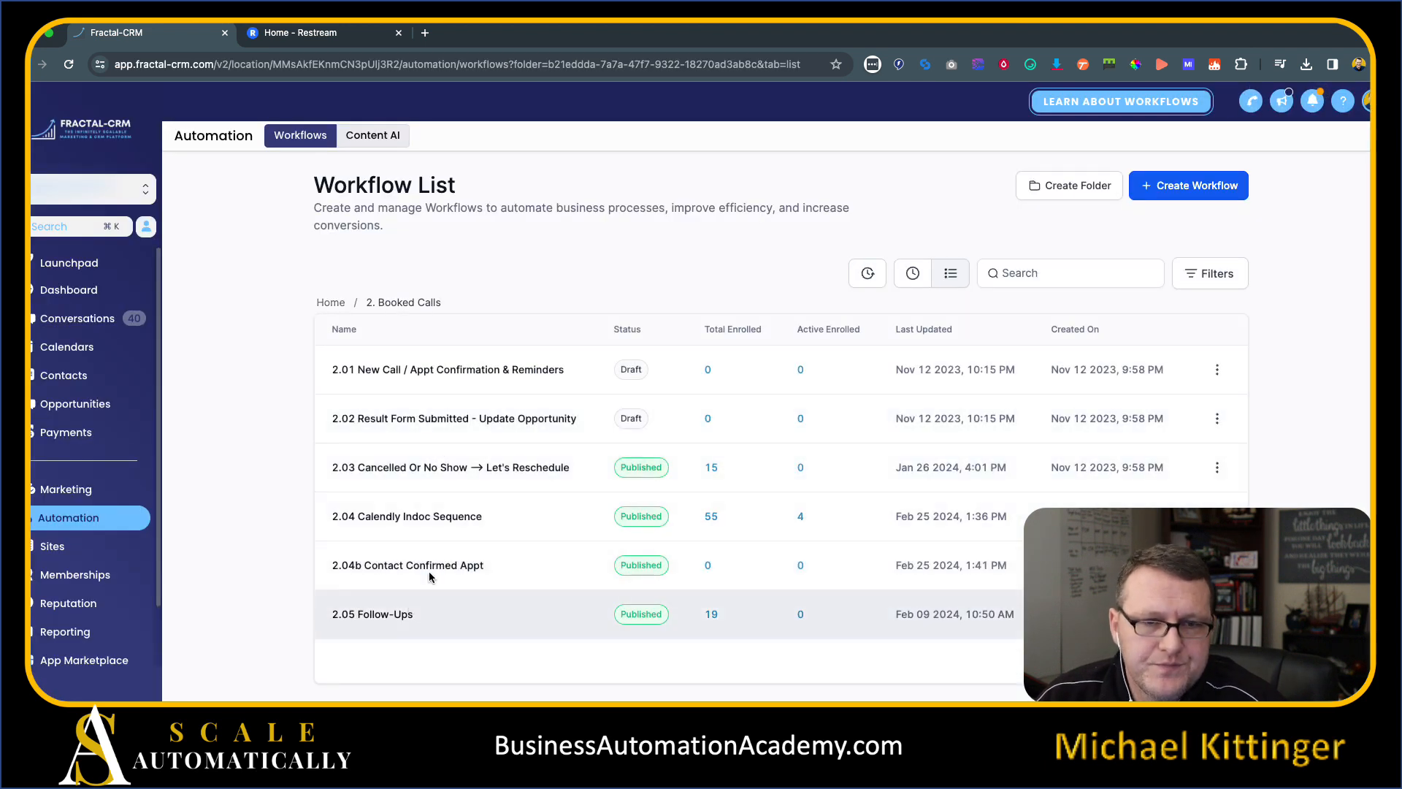
click(429, 516)
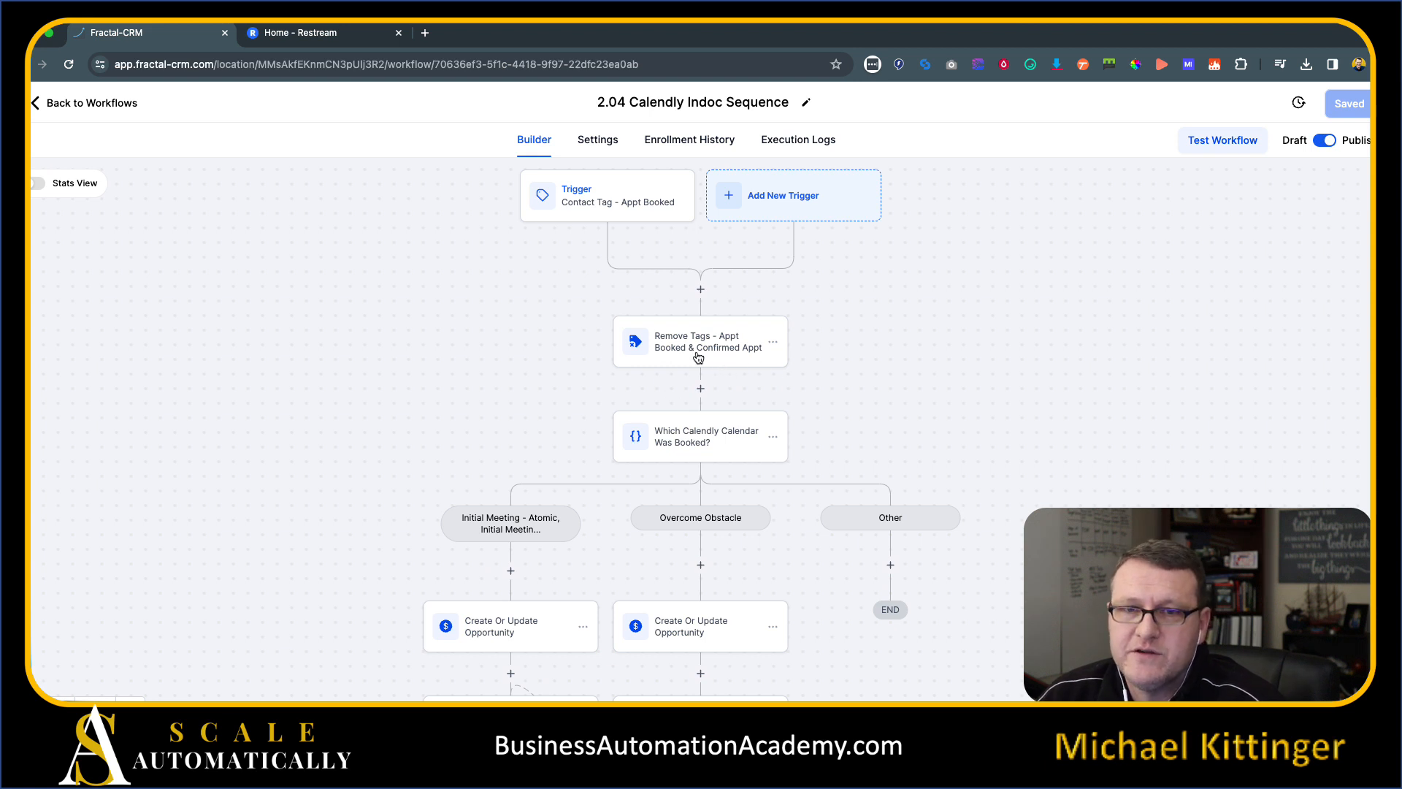
scroll(307, 363, down, 2)
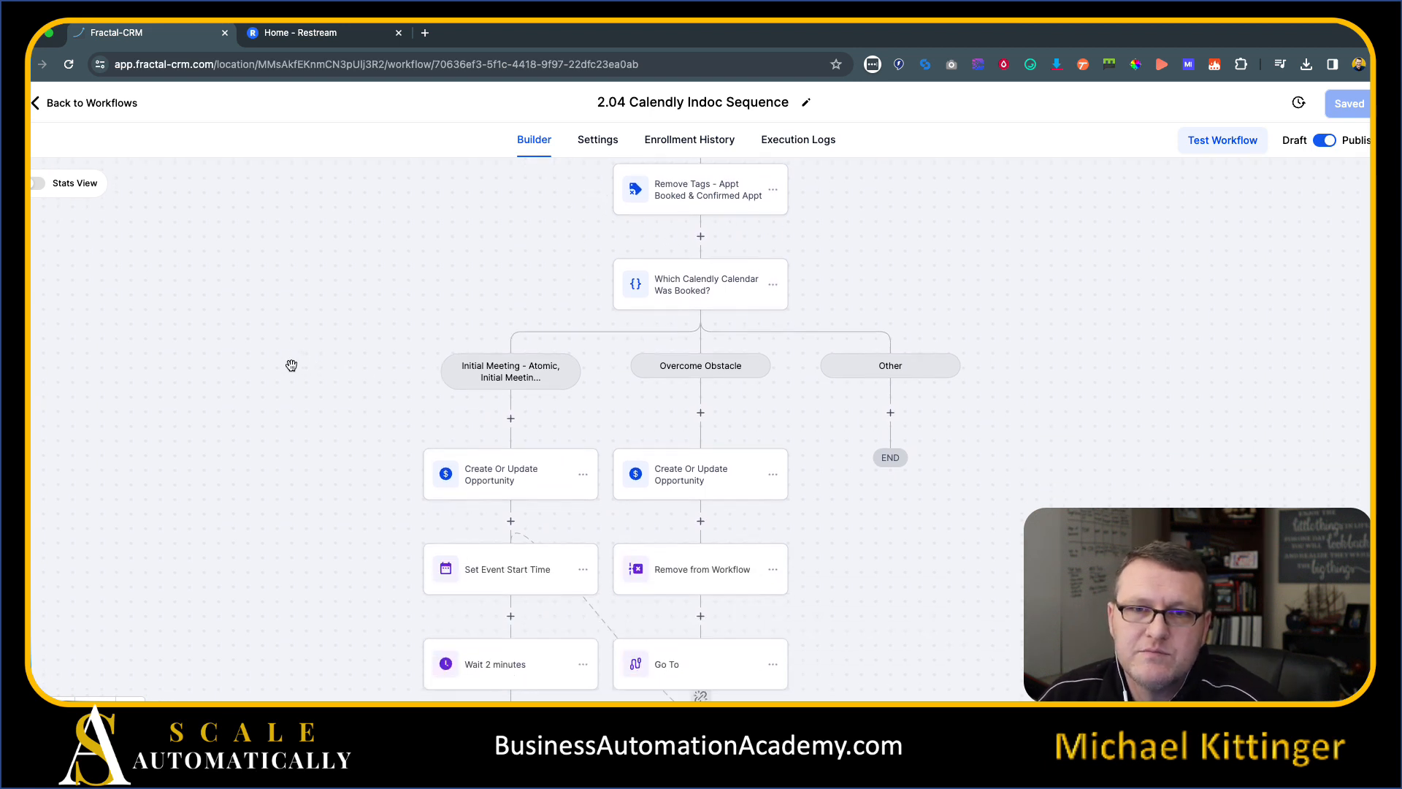
scroll(248, 364, down, 3)
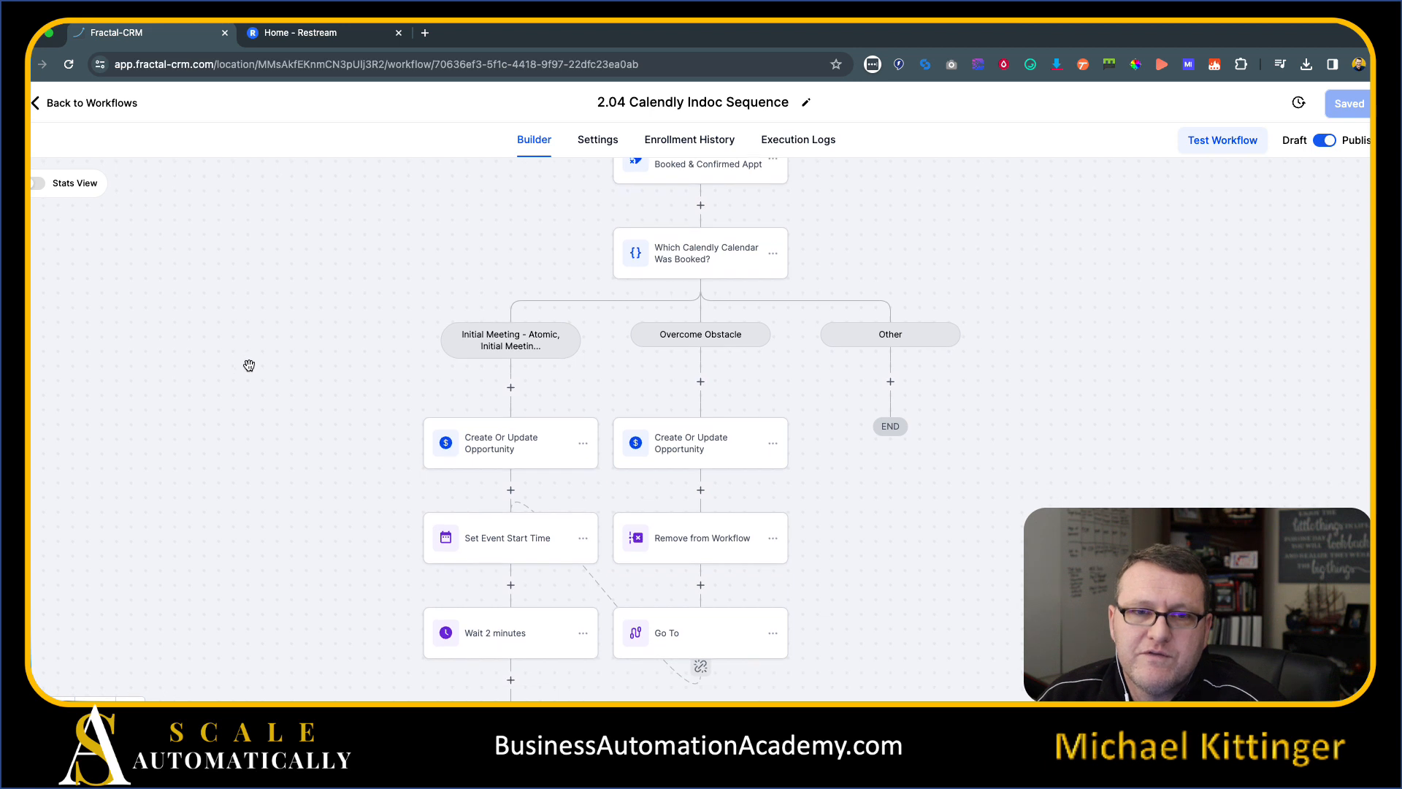
scroll(366, 319, down, 7)
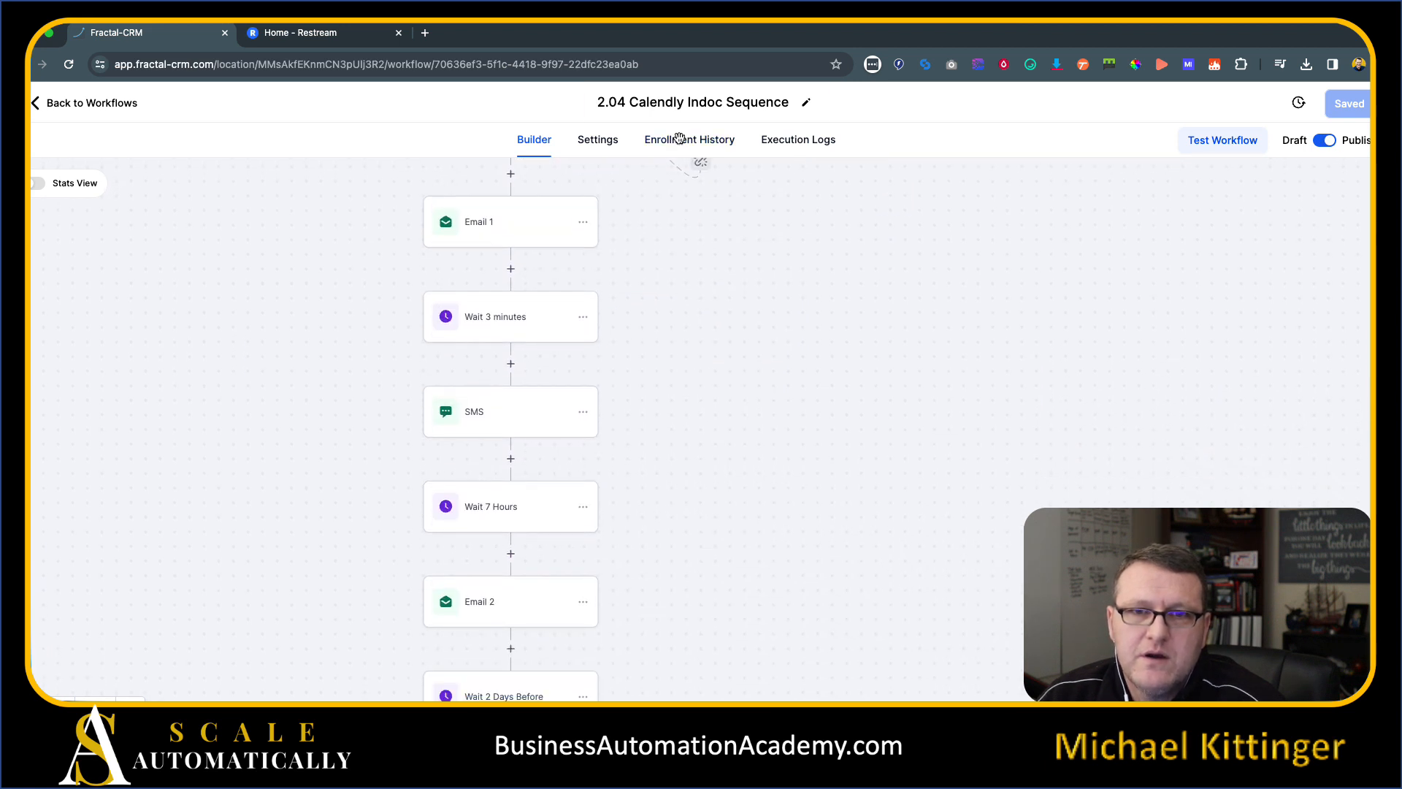
scroll(394, 422, down, 2)
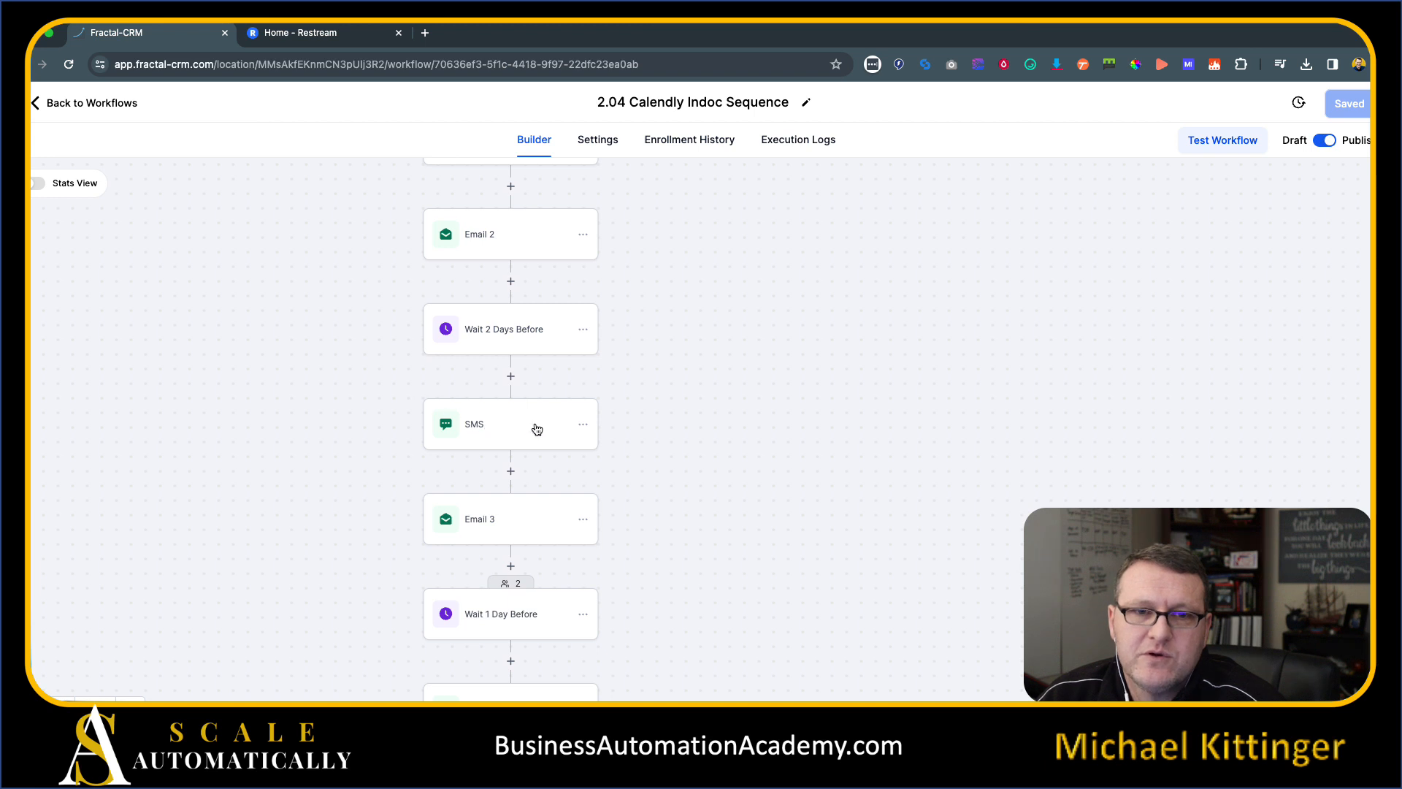
scroll(511, 423, down, 2)
scroll(458, 451, down, 1)
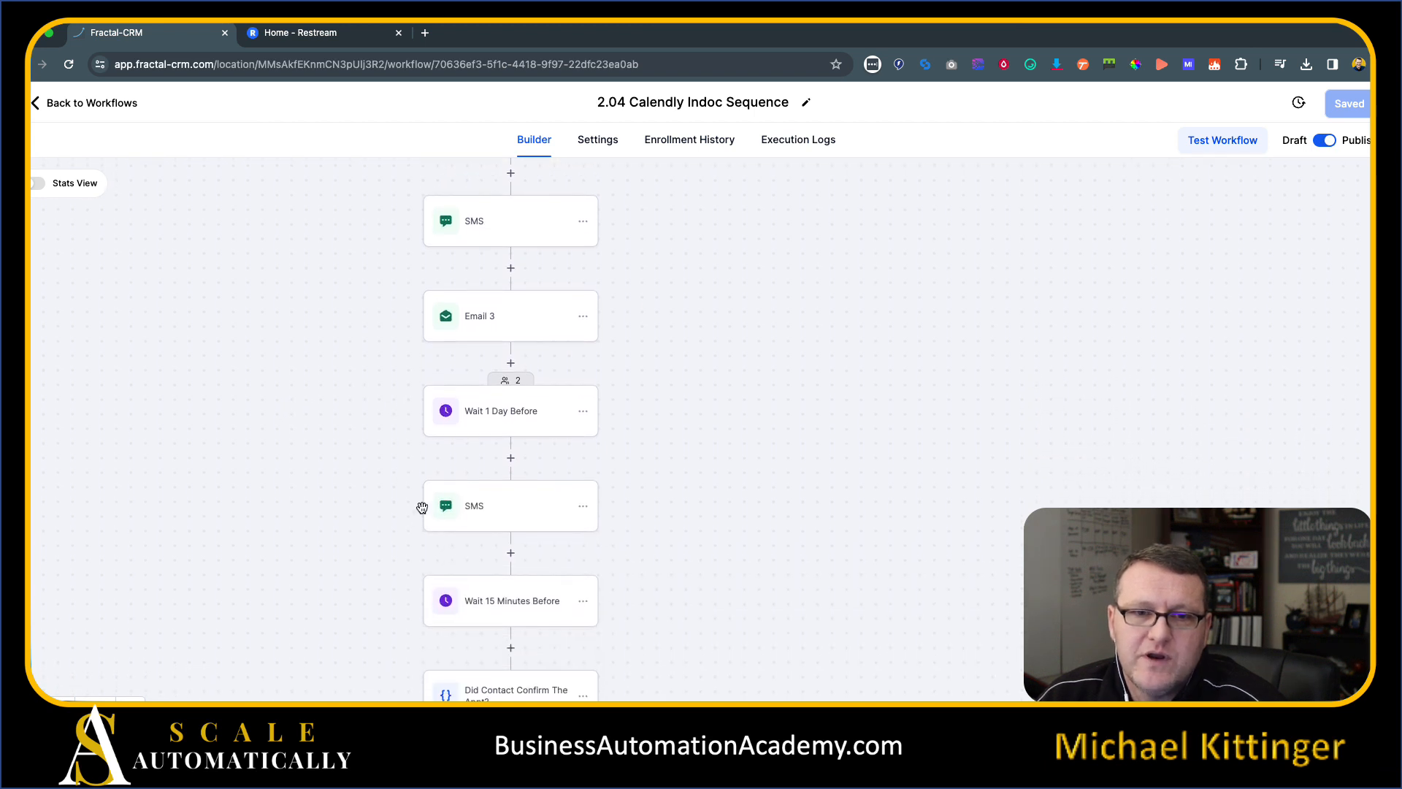
click(472, 507)
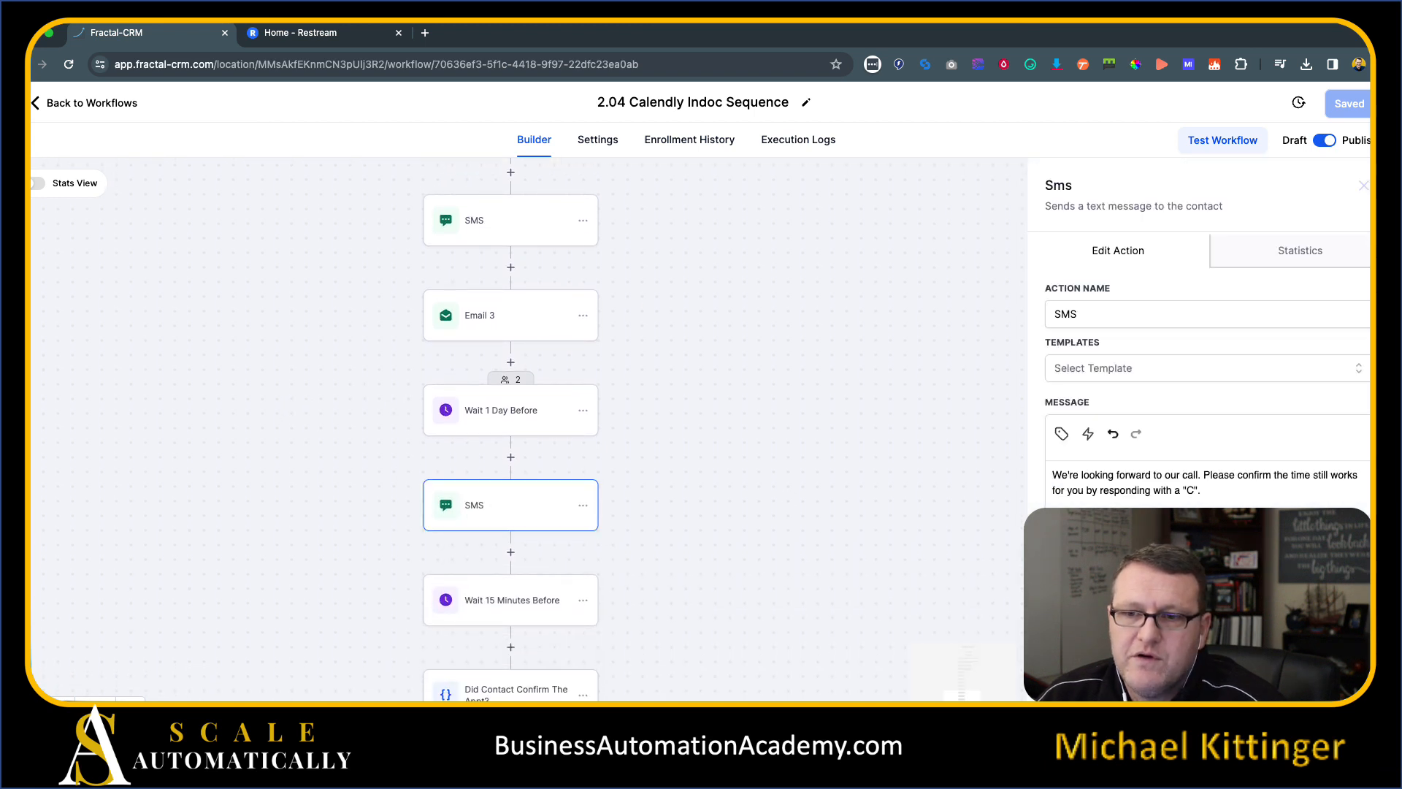
click(532, 527)
scroll(375, 479, down, 2)
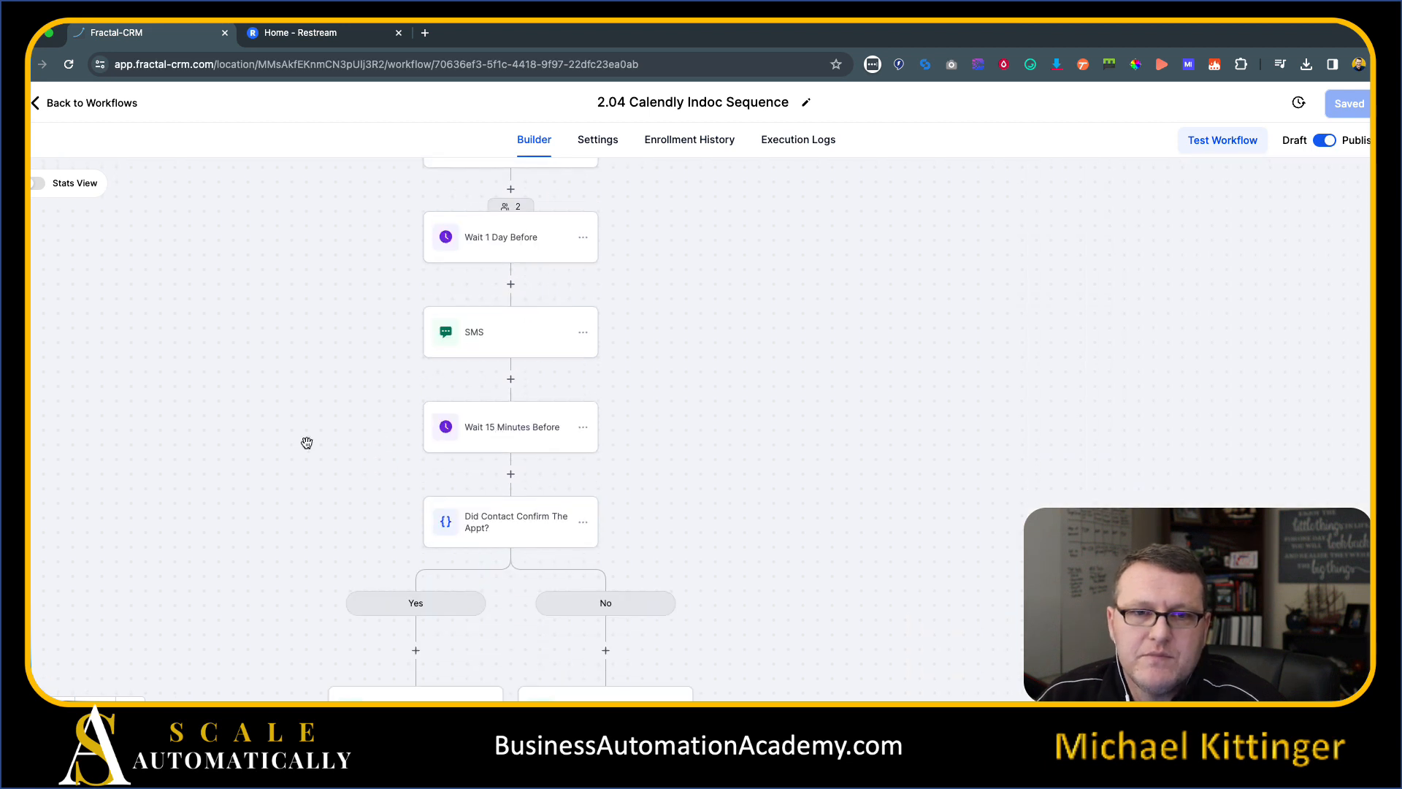
- Examine the Did Contact Confirm The Appt? condition, its Yes and No branches, and the reminder steps that precede it
scroll(377, 436, down, 5)
scroll(482, 226, up, 1)
click(515, 232)
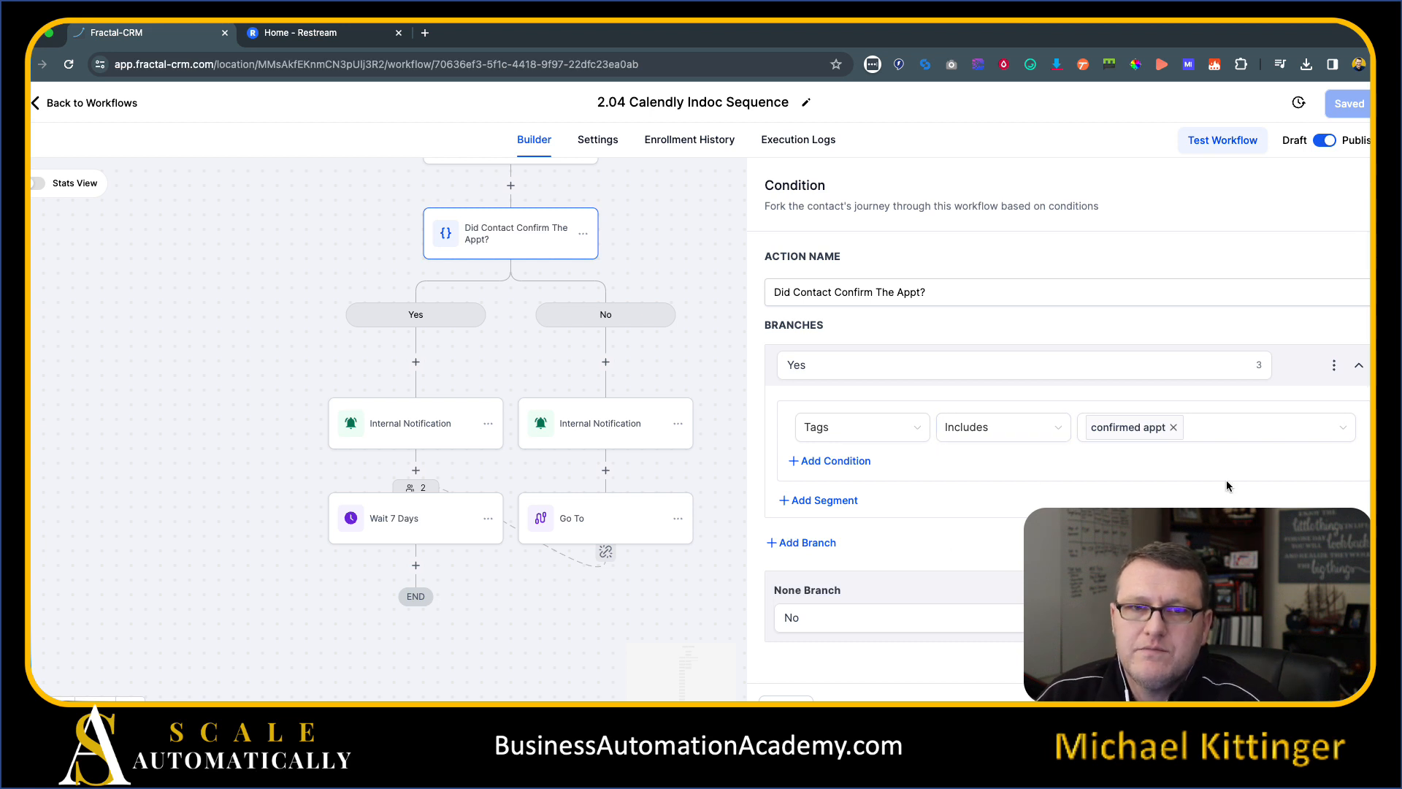
click(727, 364)
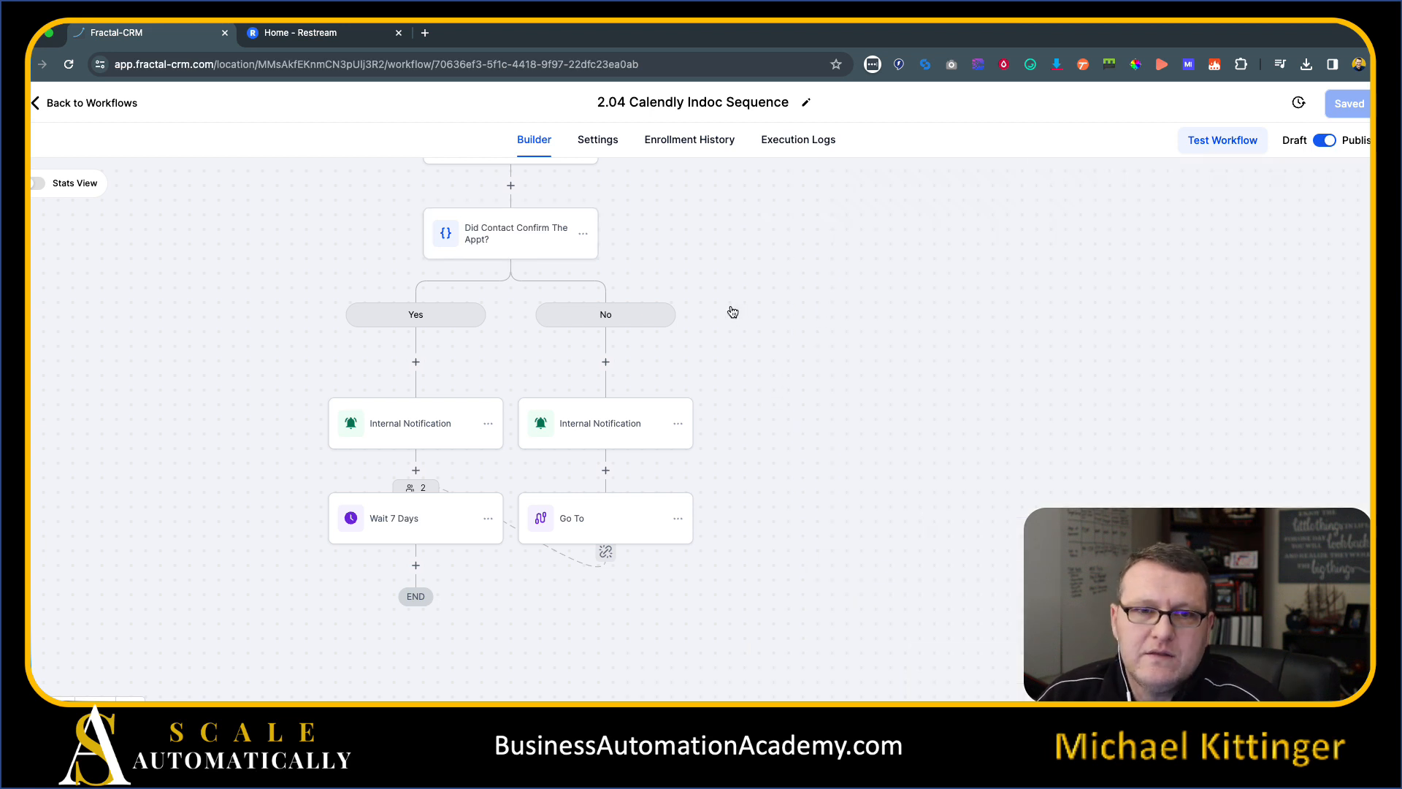
drag(187, 291, 290, 439)
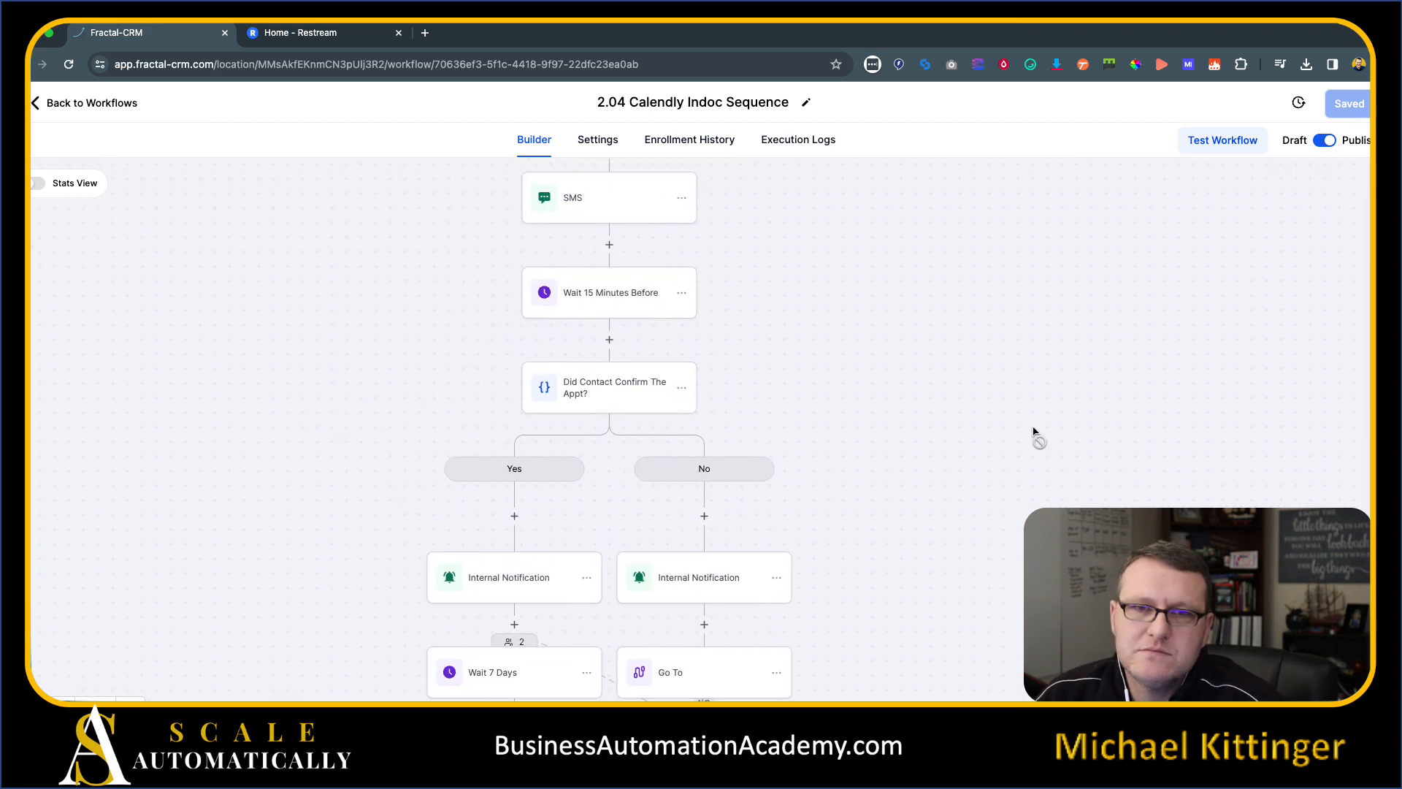
drag(995, 416, 1020, 582)
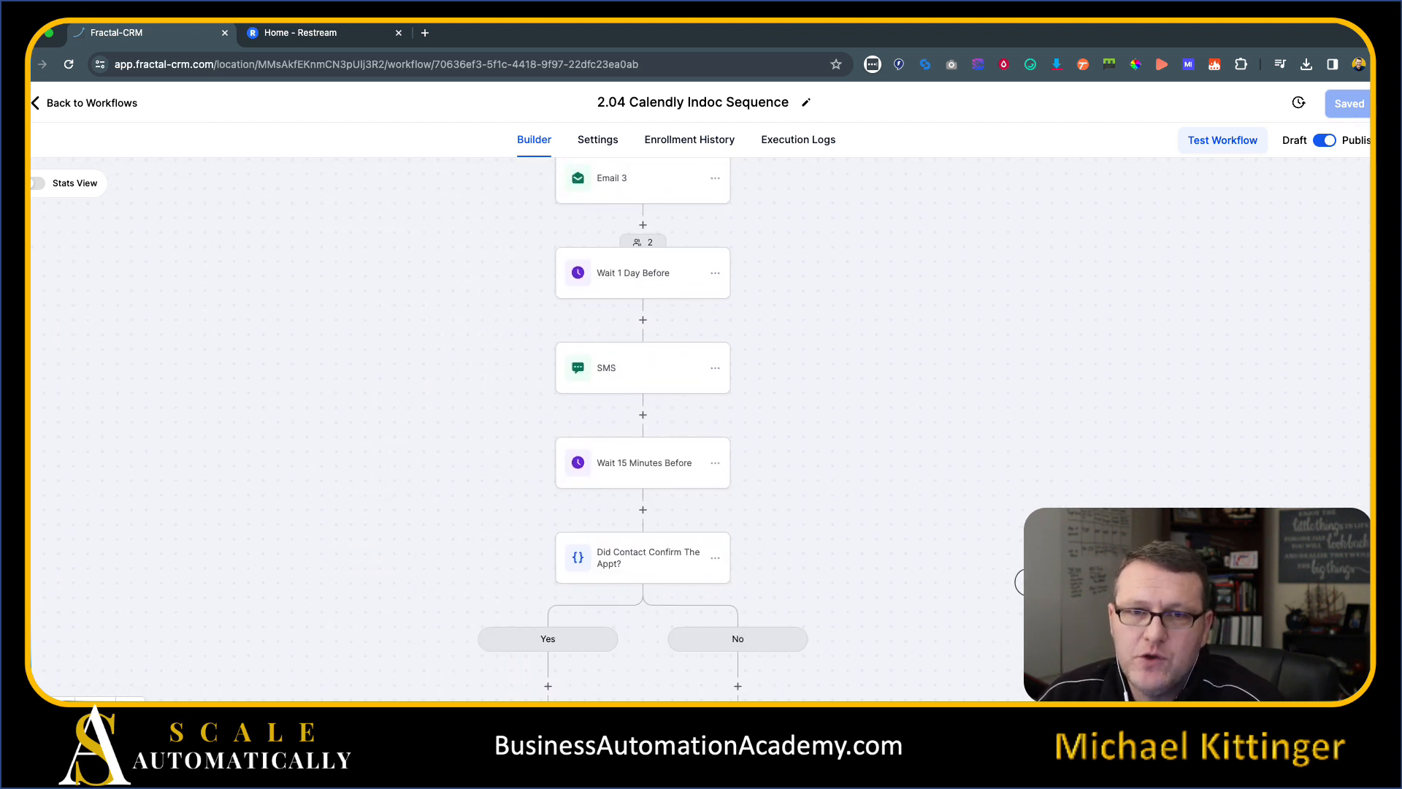
- Add a Wait action between the last SMS and Wait 15 Minutes Before, and make it wait for Contact Reply
scroll(957, 438, down, 3)
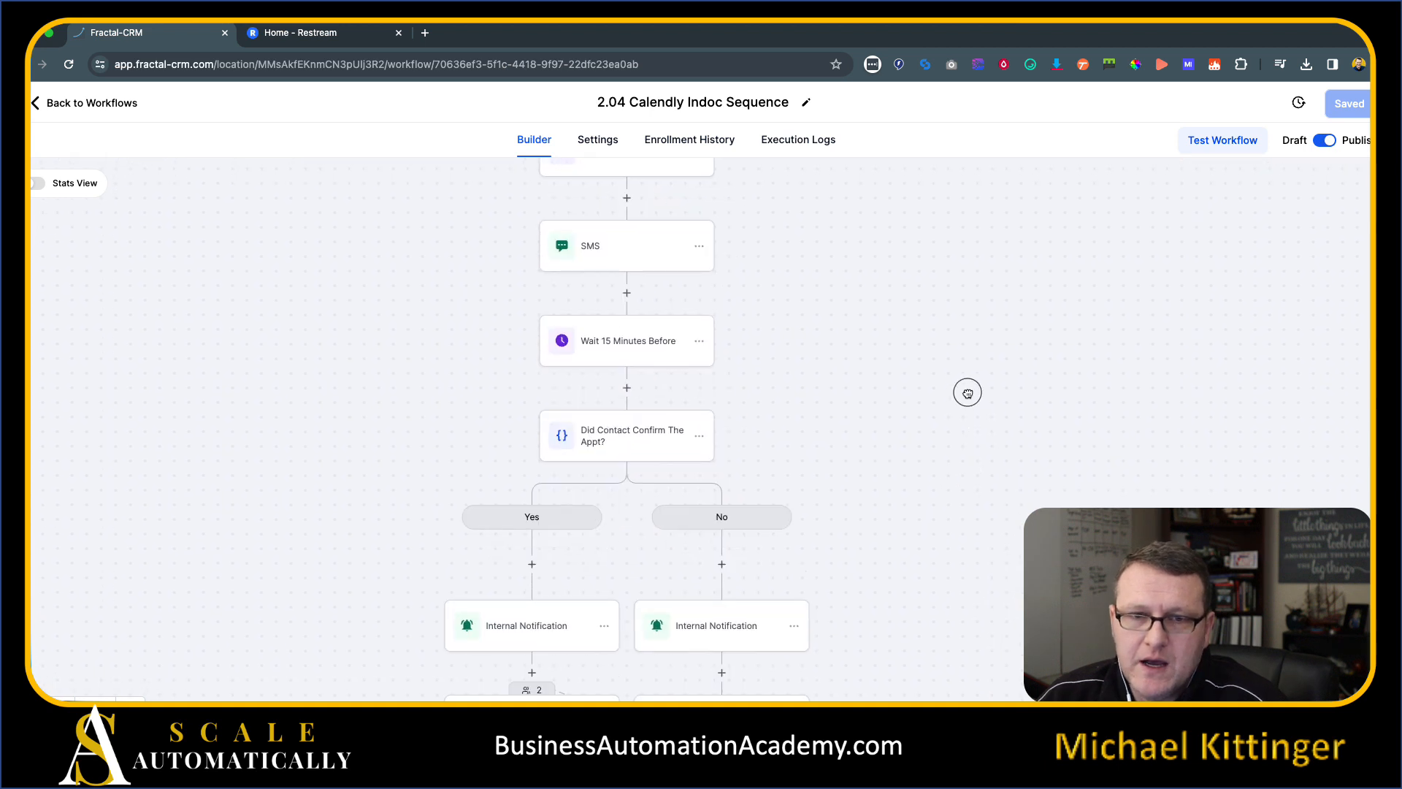
click(626, 293)
text(wa)
click(1128, 326)
click(870, 353)
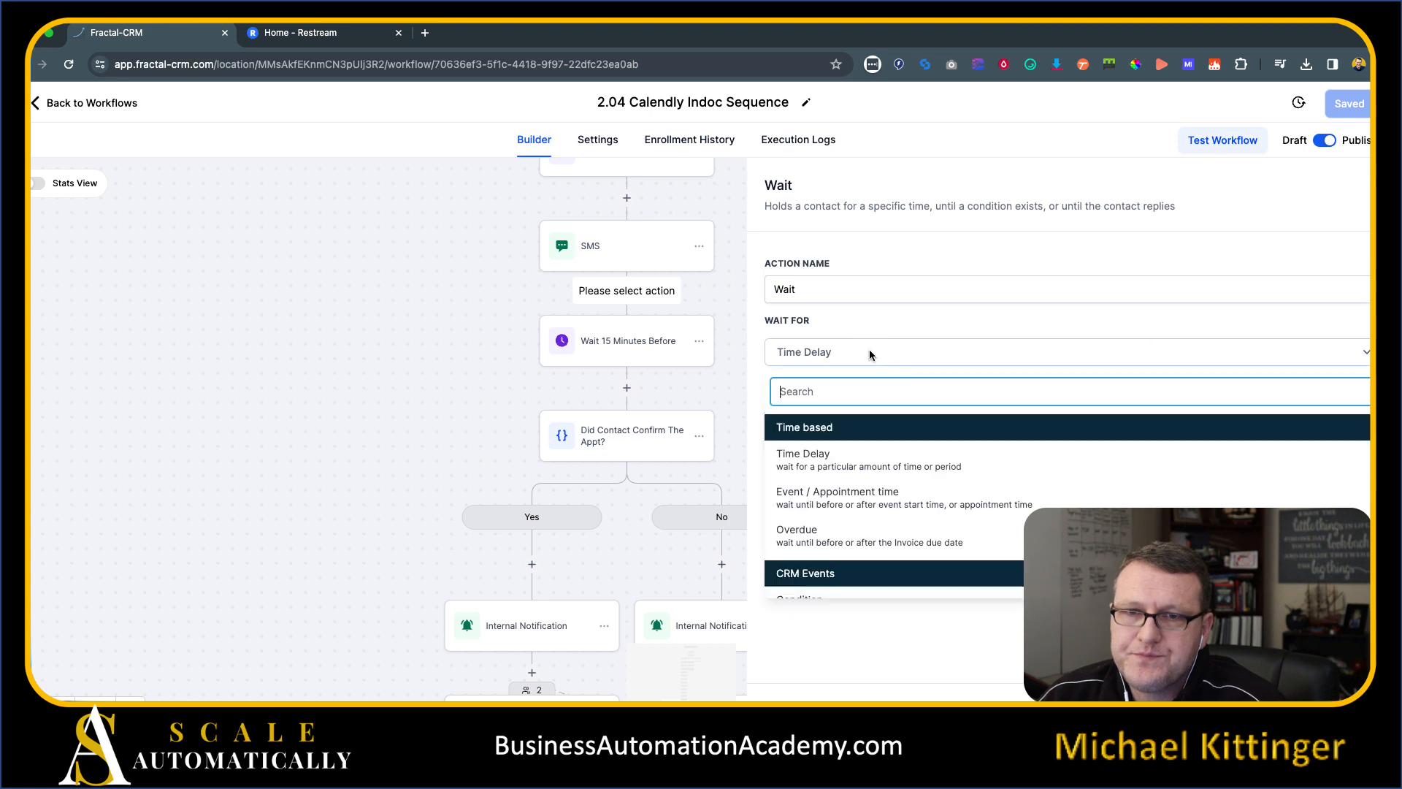
scroll(979, 465, down, 2)
scroll(979, 468, up, 2)
scroll(979, 465, down, 2)
click(922, 503)
- Select all three SMS steps as the messages whose reply the new Wait action waits for
click(848, 412)
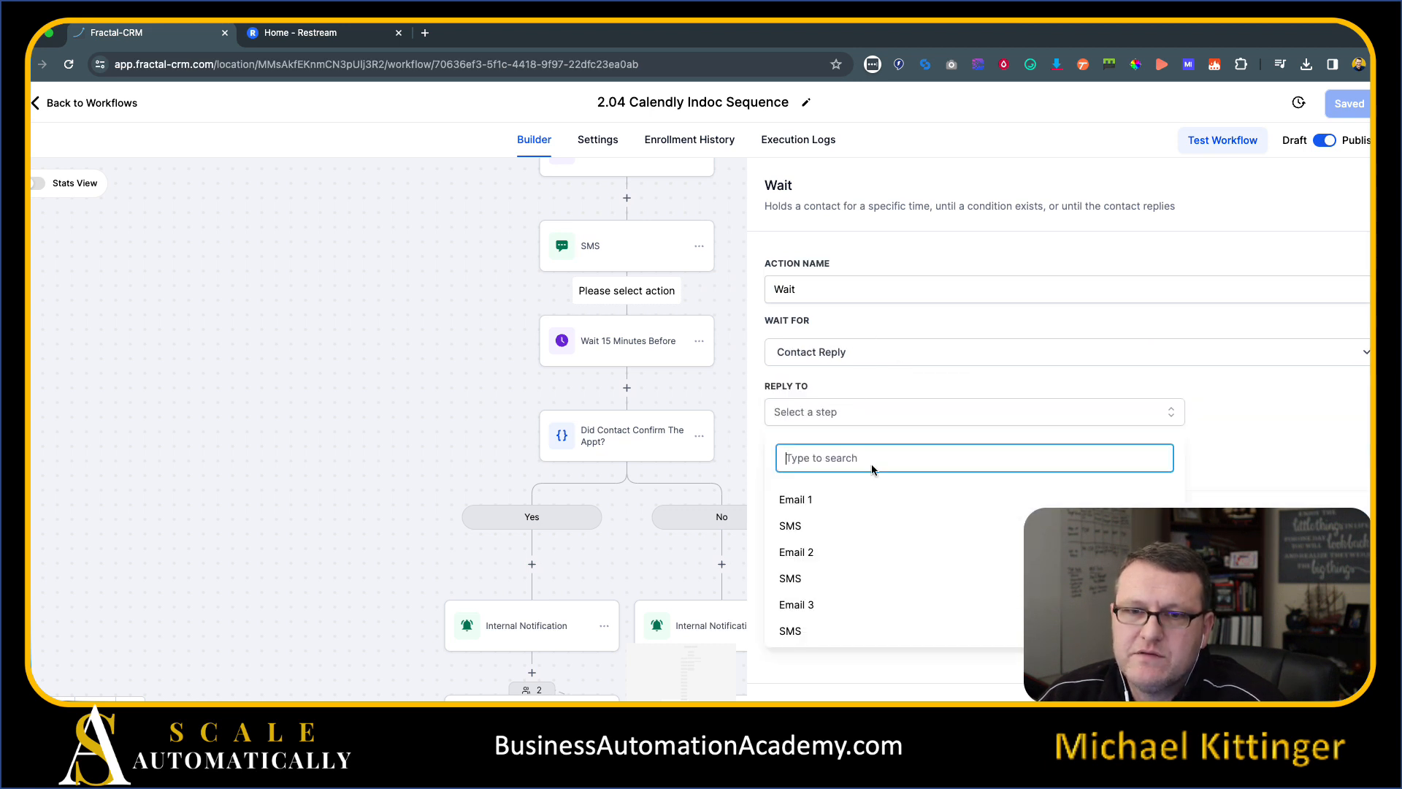
click(811, 533)
click(819, 593)
click(817, 646)
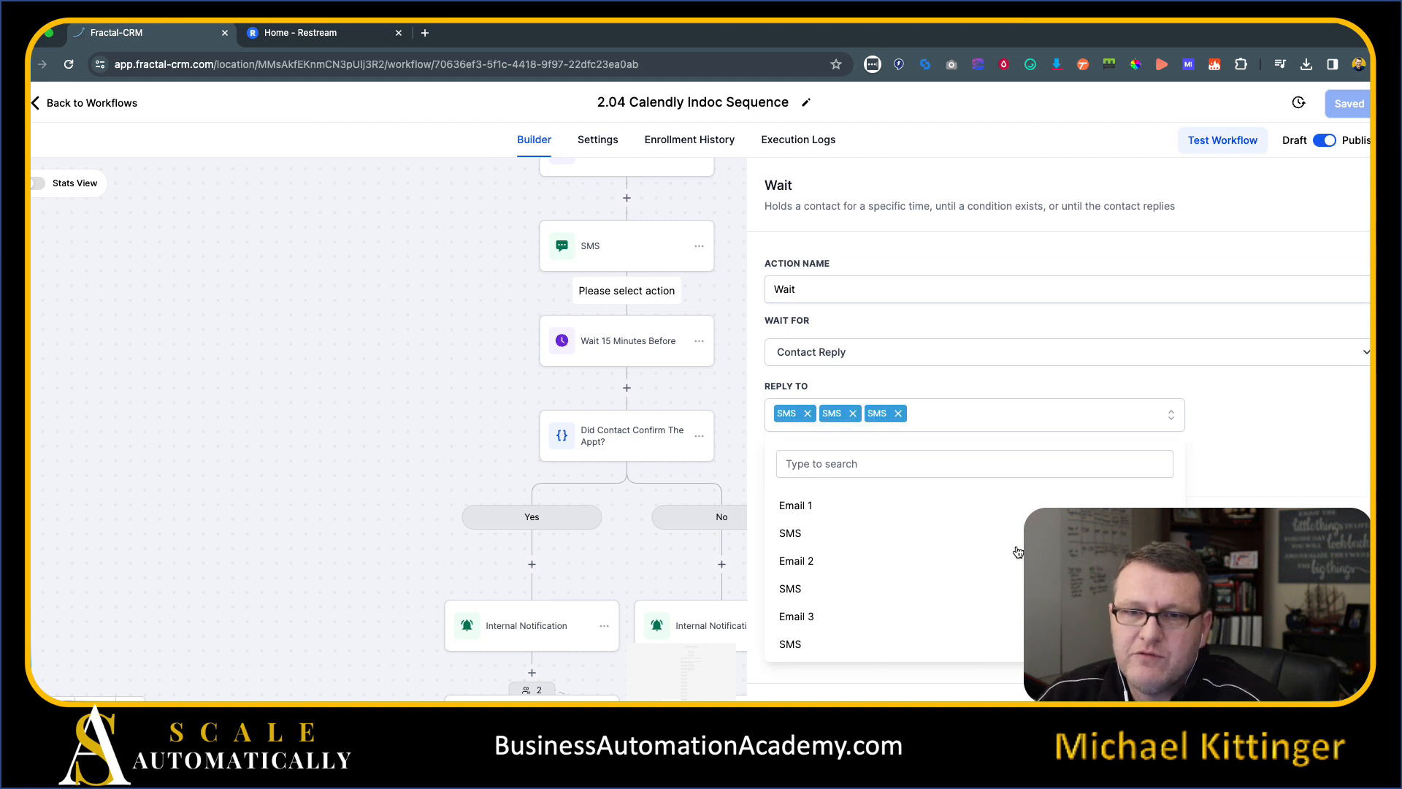
click(1226, 480)
- Enable the Wait action's timeout, set it to 10 minutes, and save the action
click(782, 486)
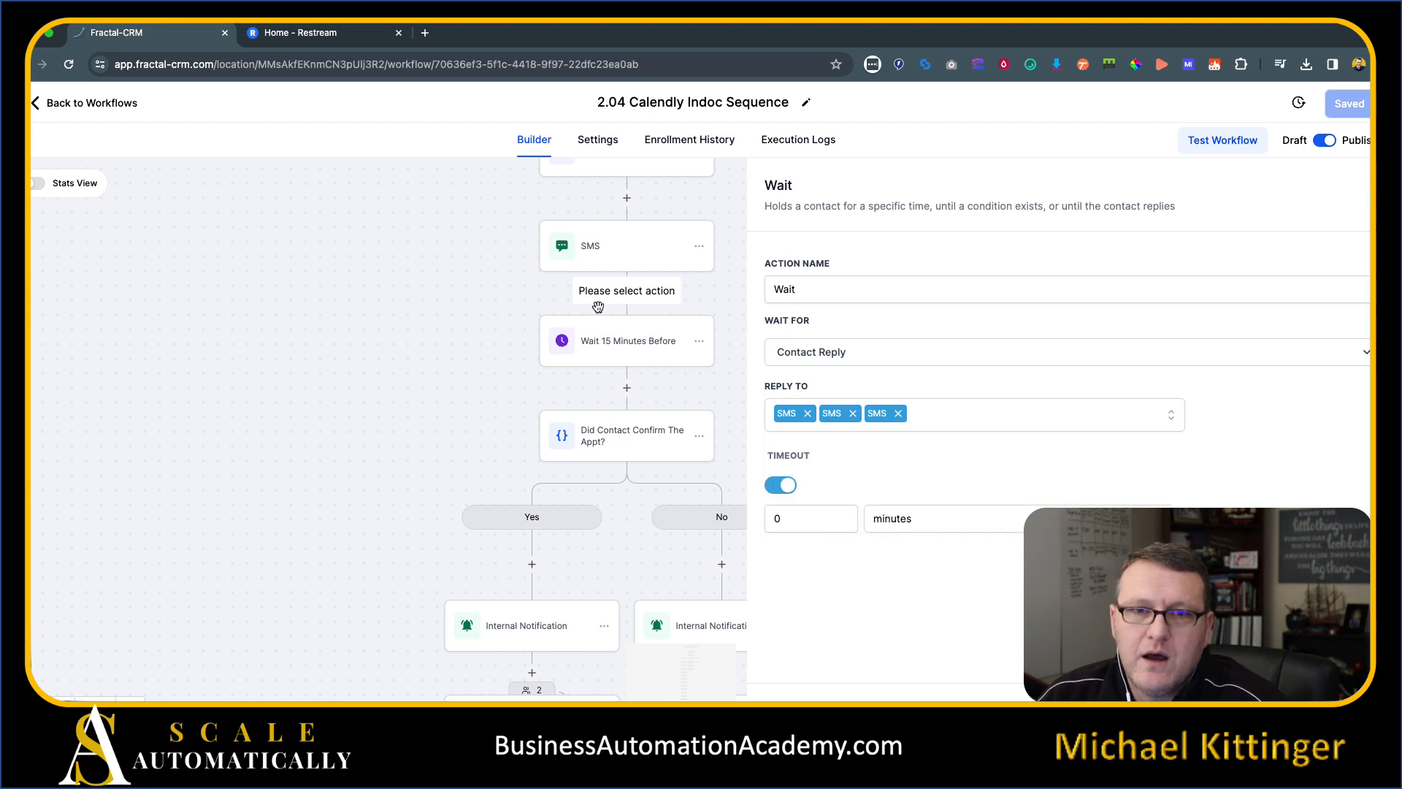
click(936, 520)
click(939, 604)
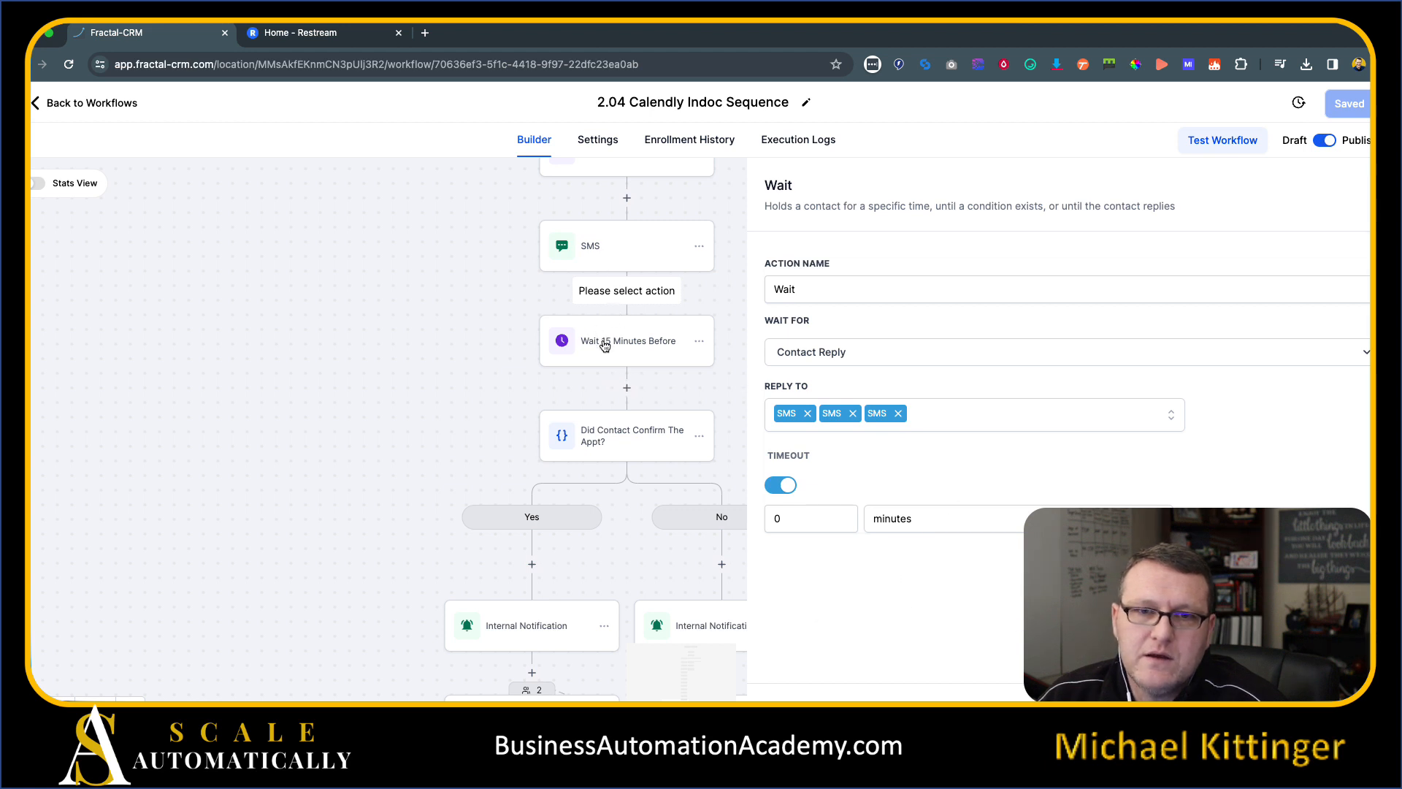
drag(792, 521, 761, 519)
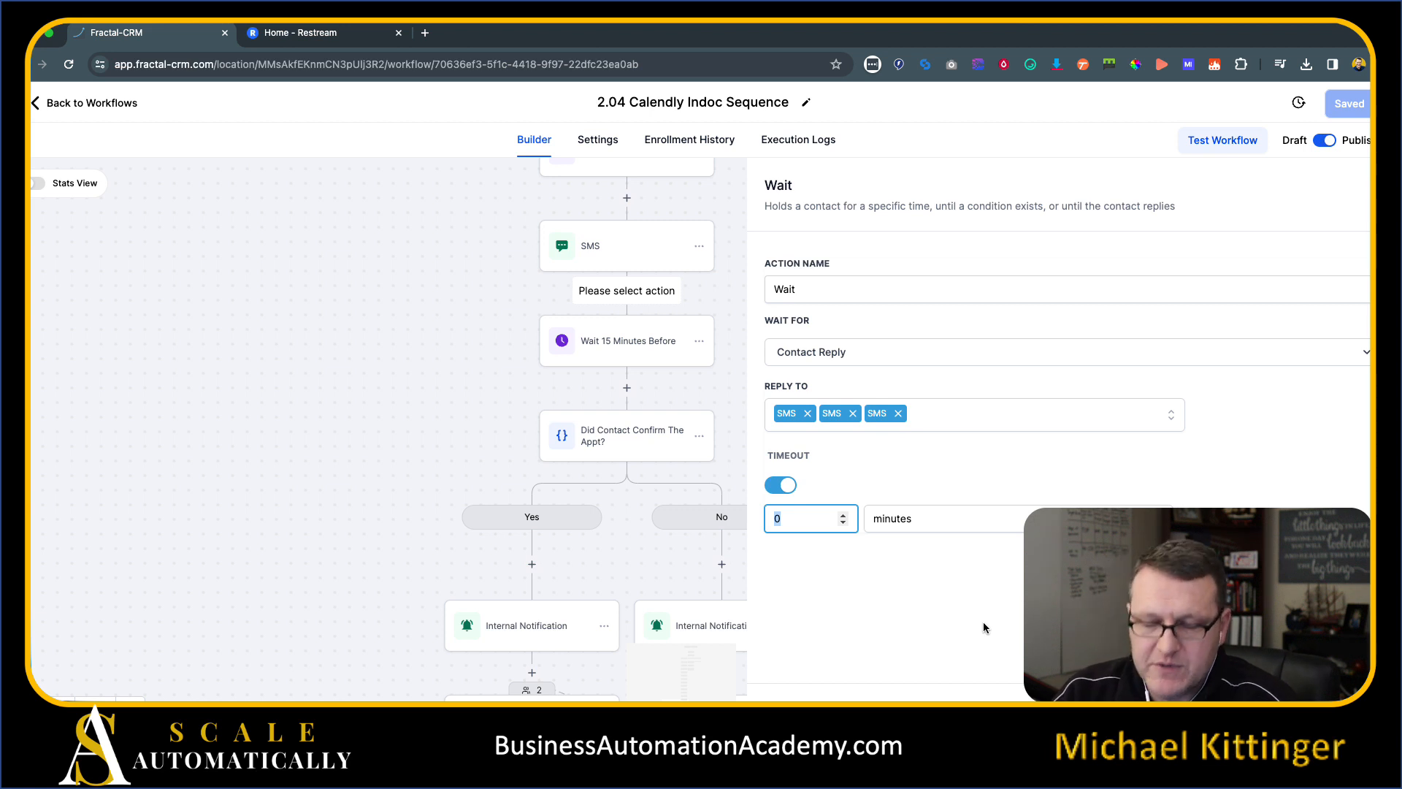
text(10)
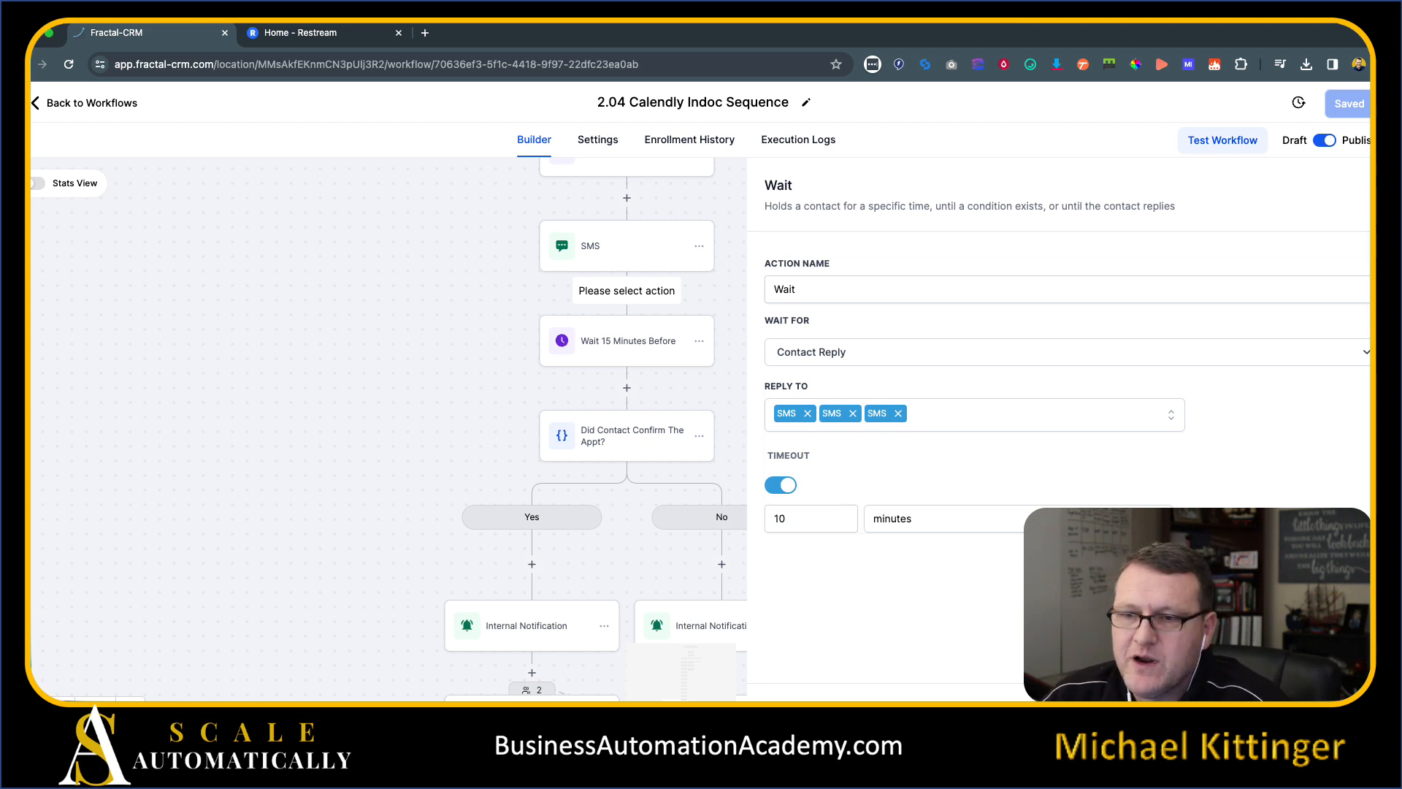
click(429, 300)
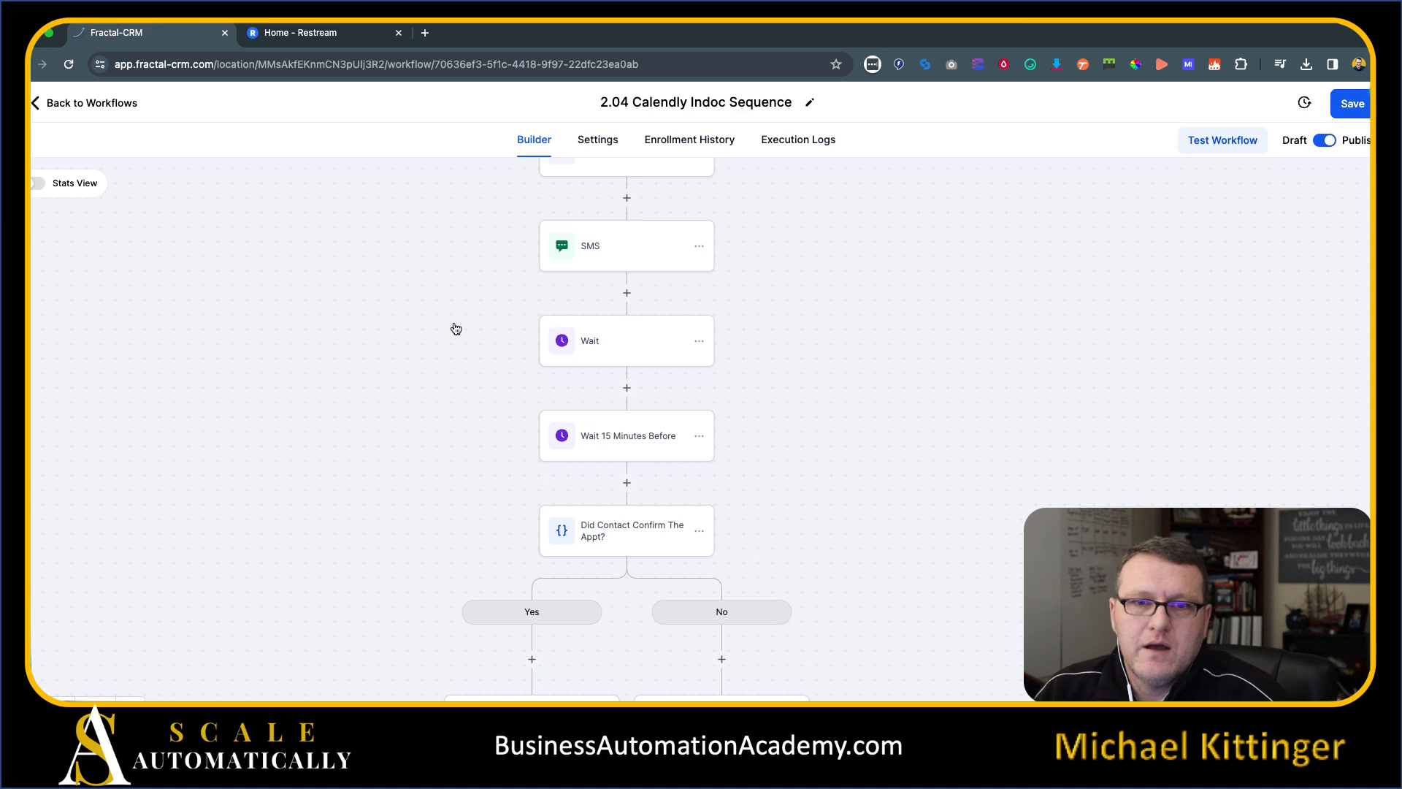
- Change the contact-reply Wait action's timeout to 23 hours and save the action
drag(466, 336, 424, 479)
scroll(426, 451, down, 2)
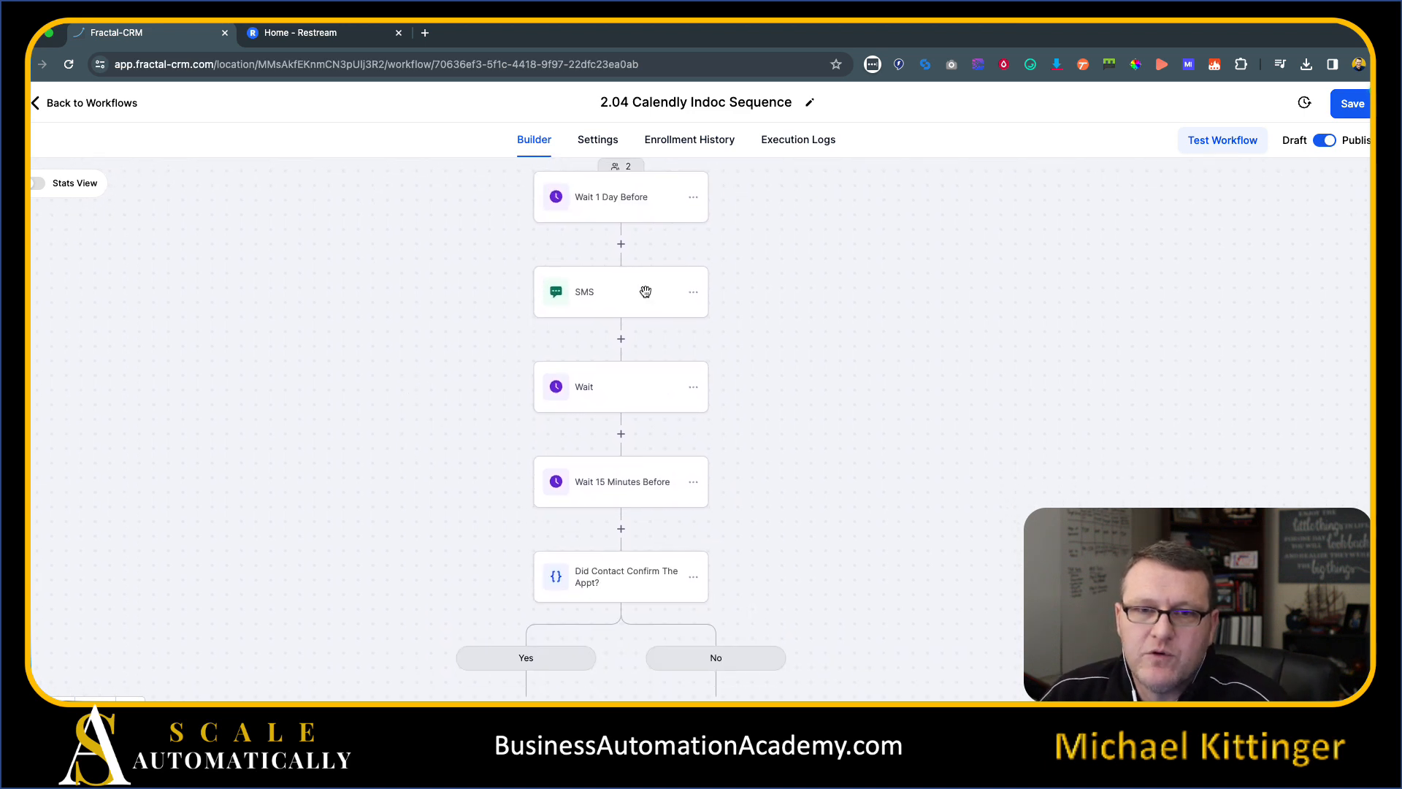
scroll(403, 453, down, 1)
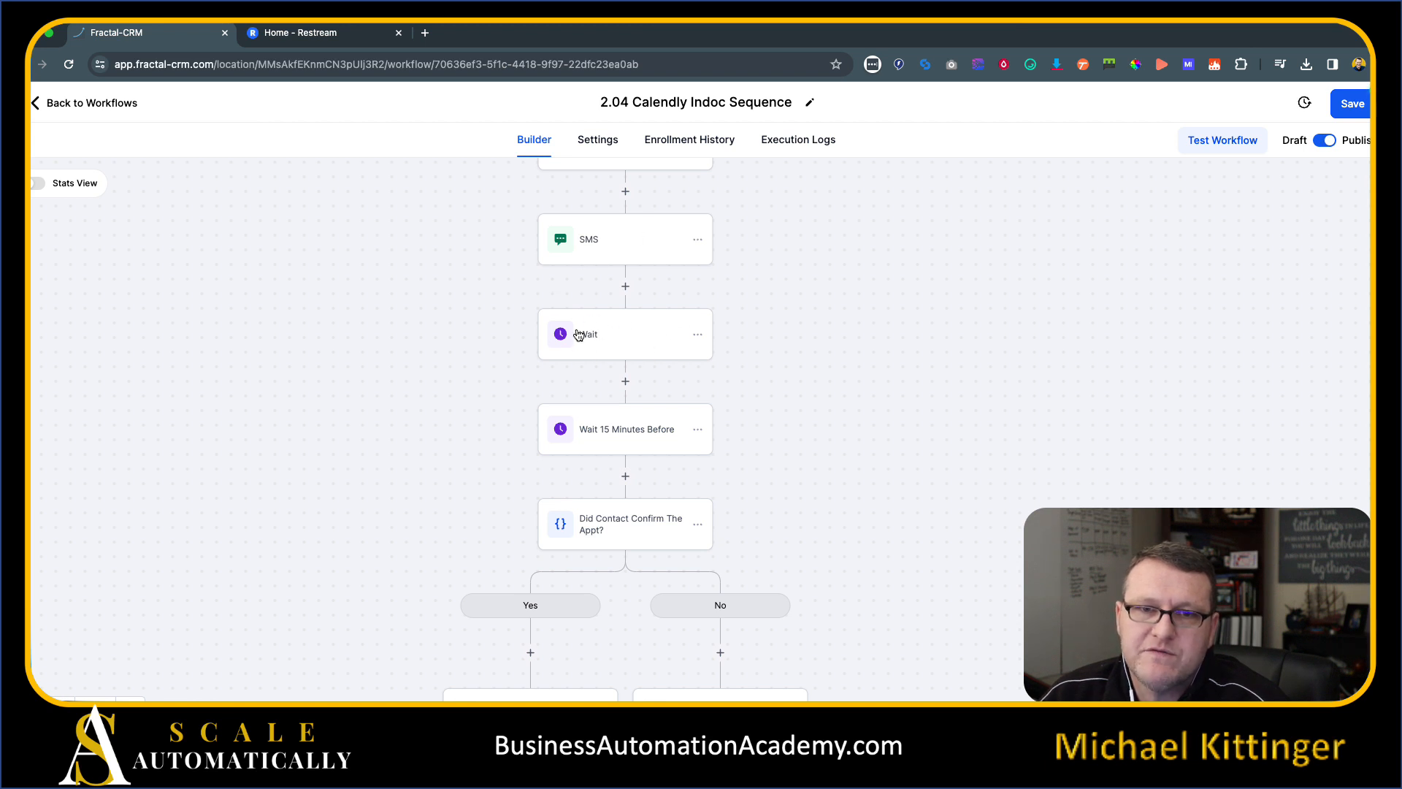
click(611, 337)
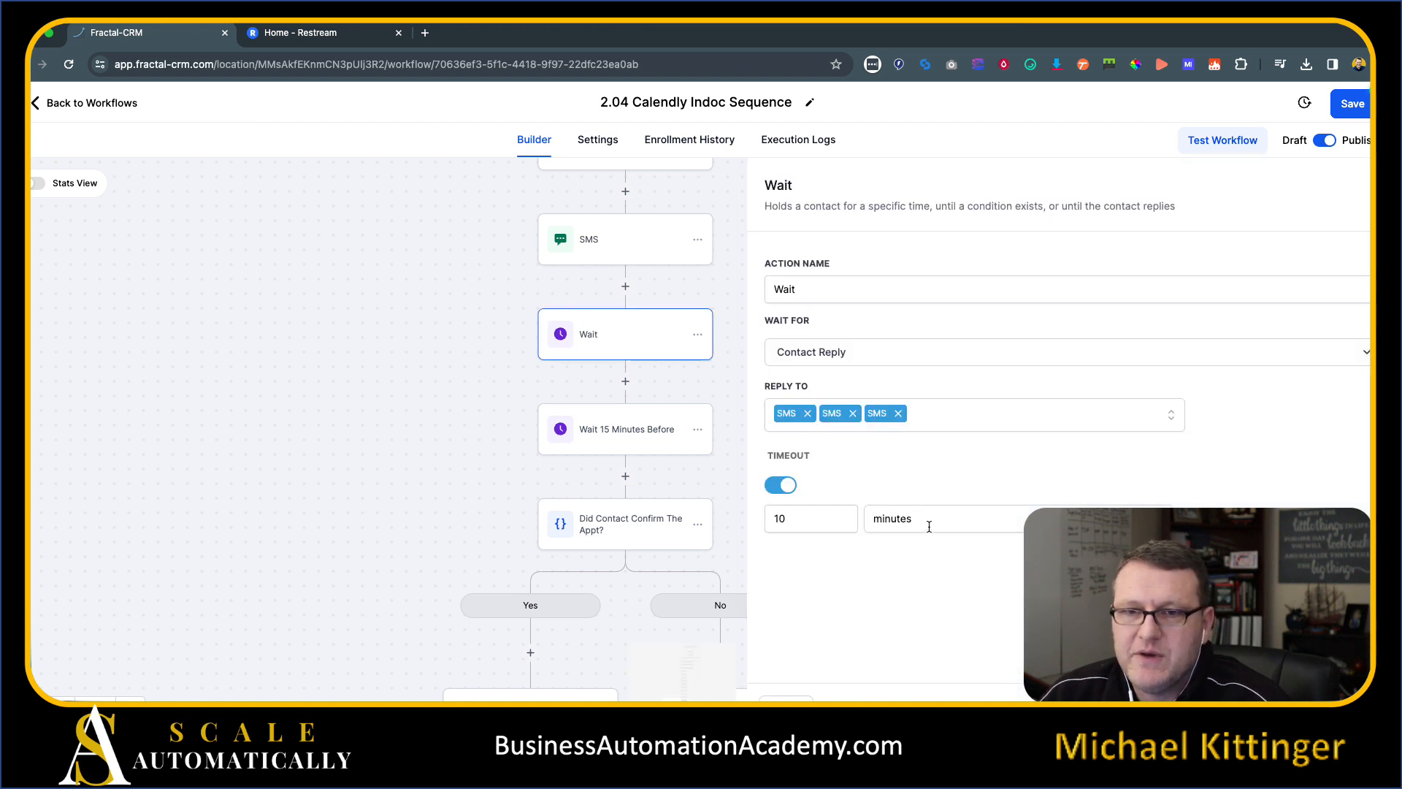
drag(413, 337, 357, 415)
click(895, 520)
click(905, 579)
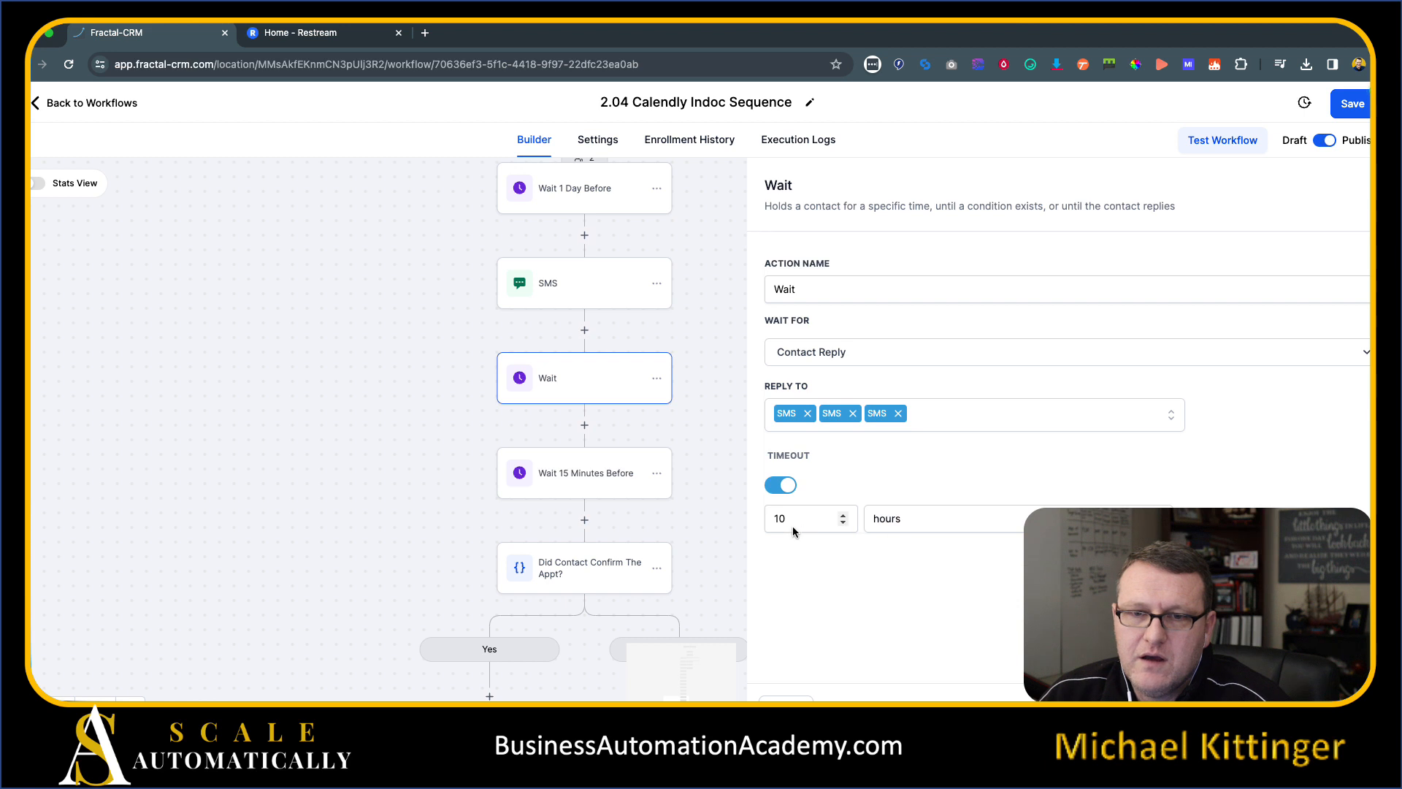
double_click(783, 520)
click(903, 603)
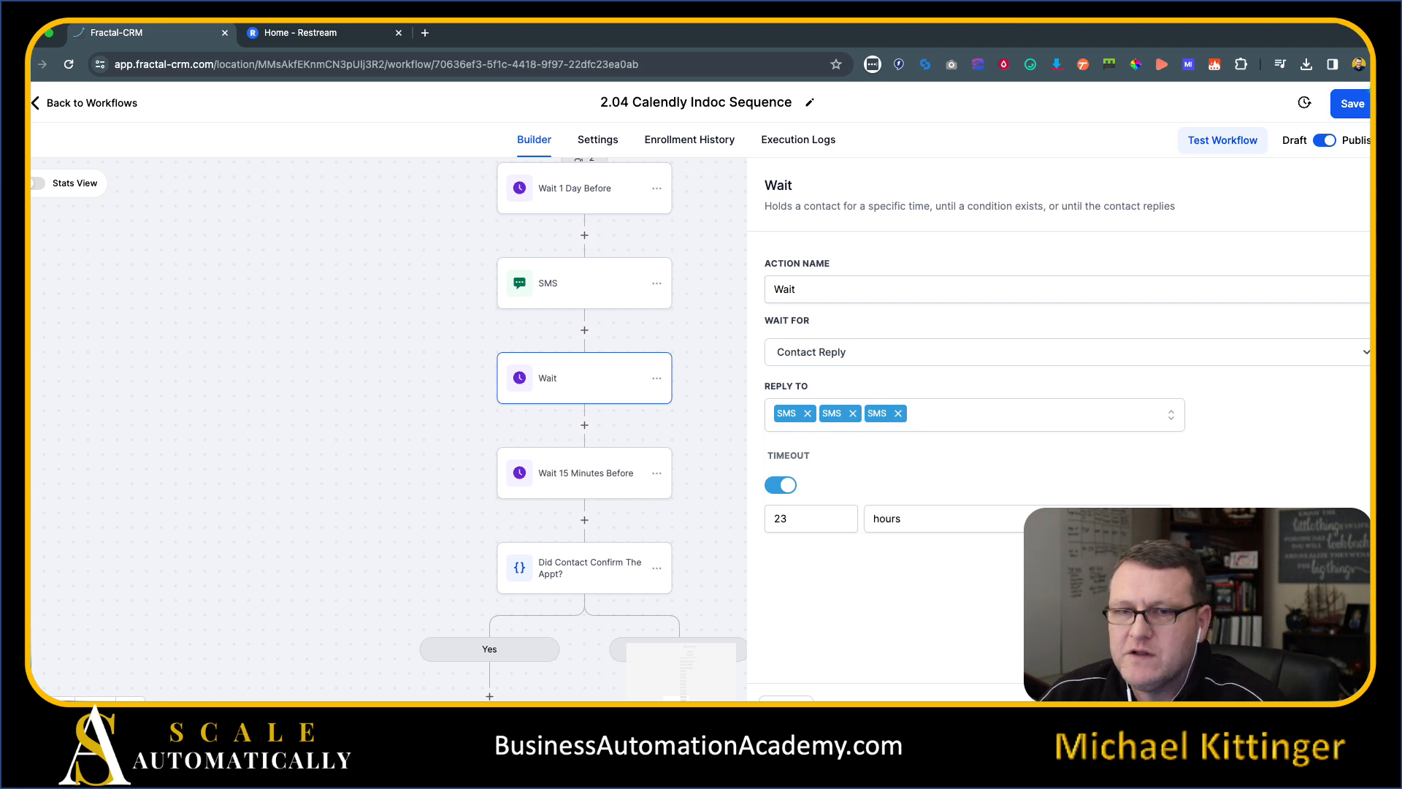
click(679, 522)
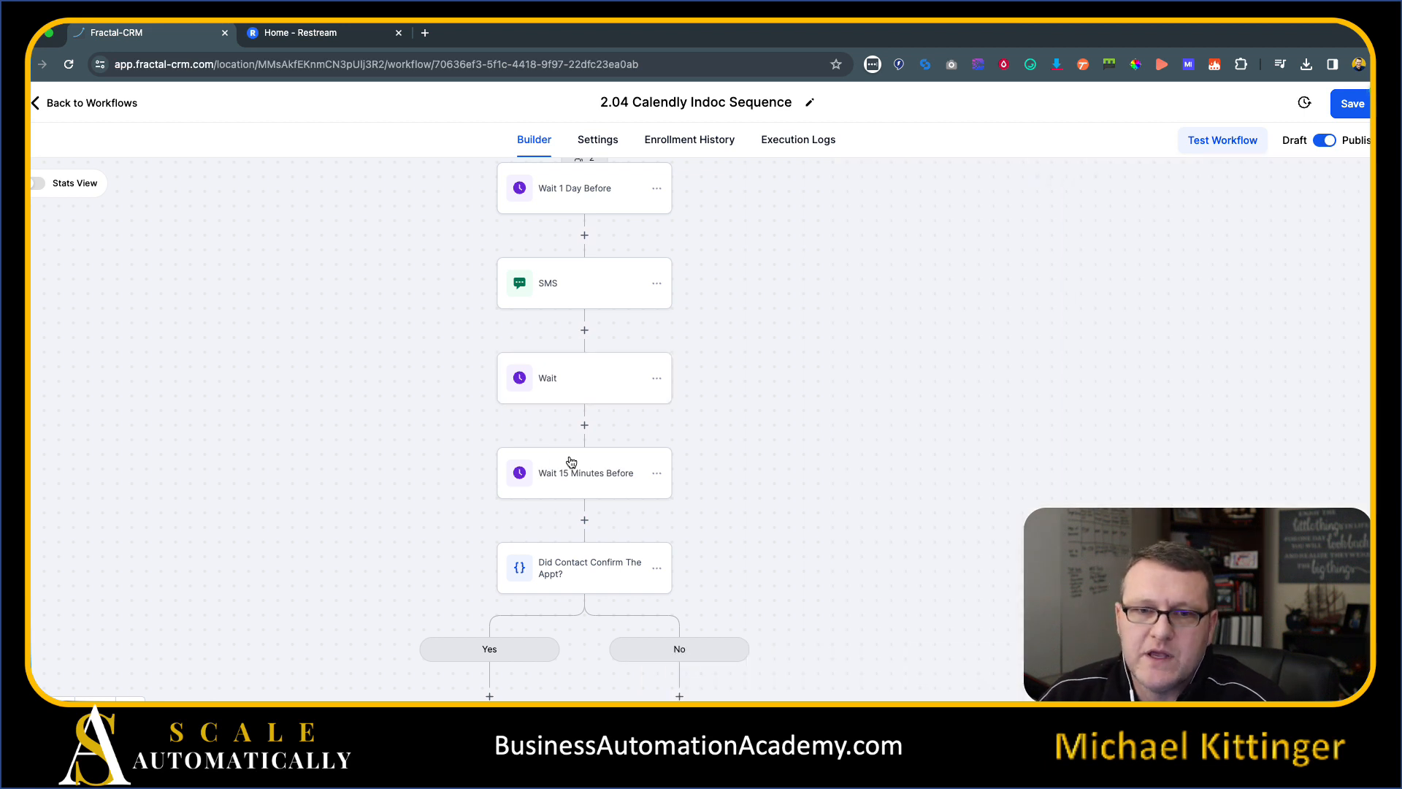
- Add a condition action after the contact-reply Wait, with its branch requiring Contact replied to be True
drag(385, 481, 376, 458)
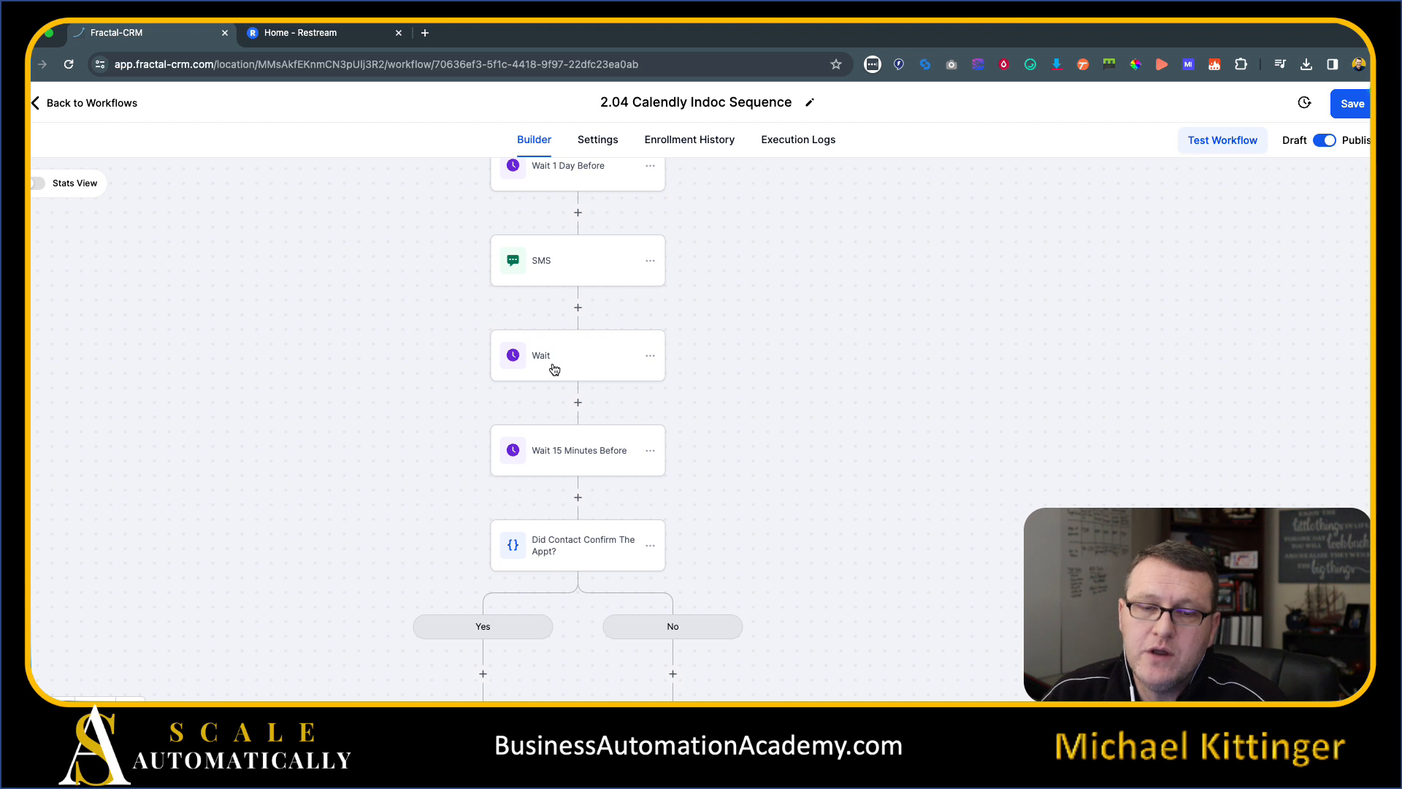
click(578, 403)
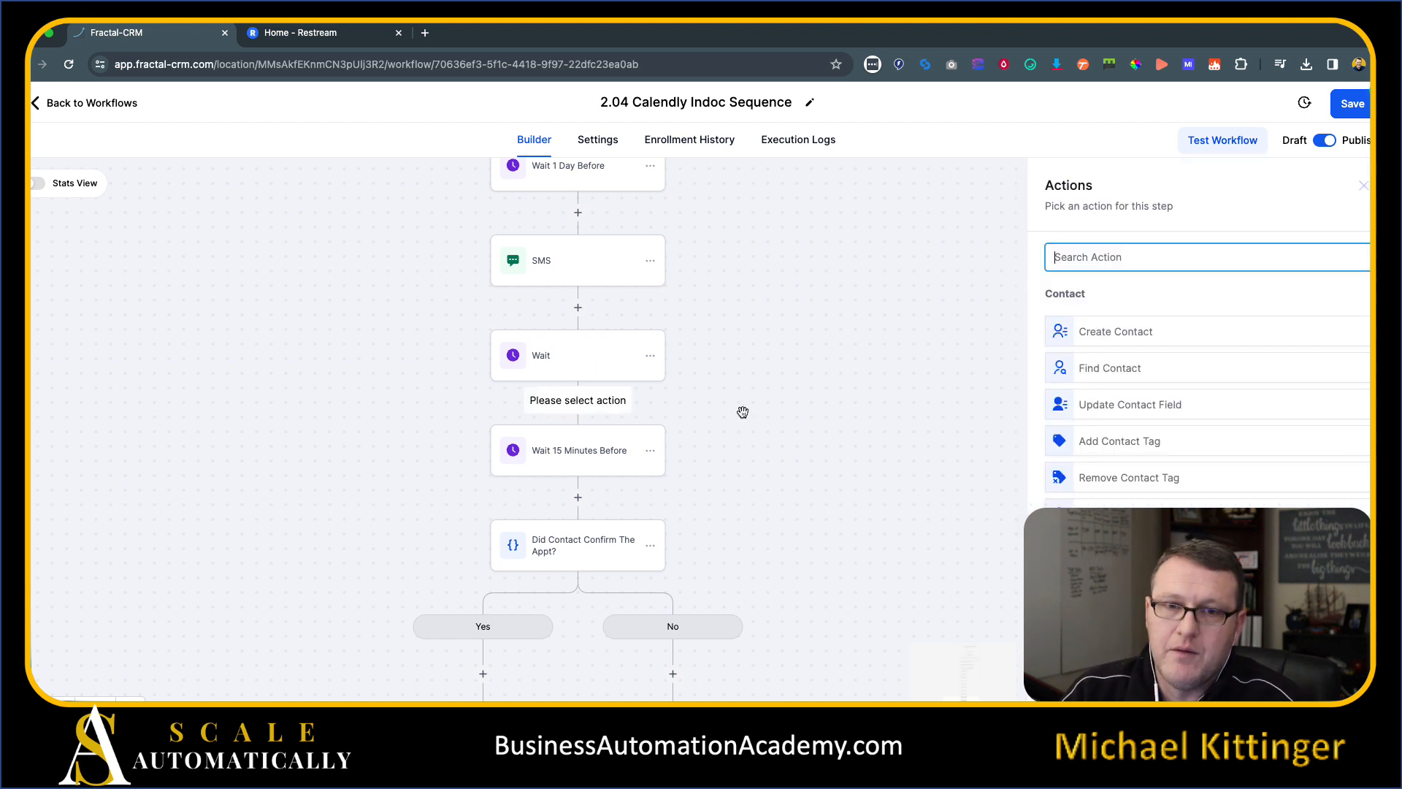
text(if)
click(1089, 359)
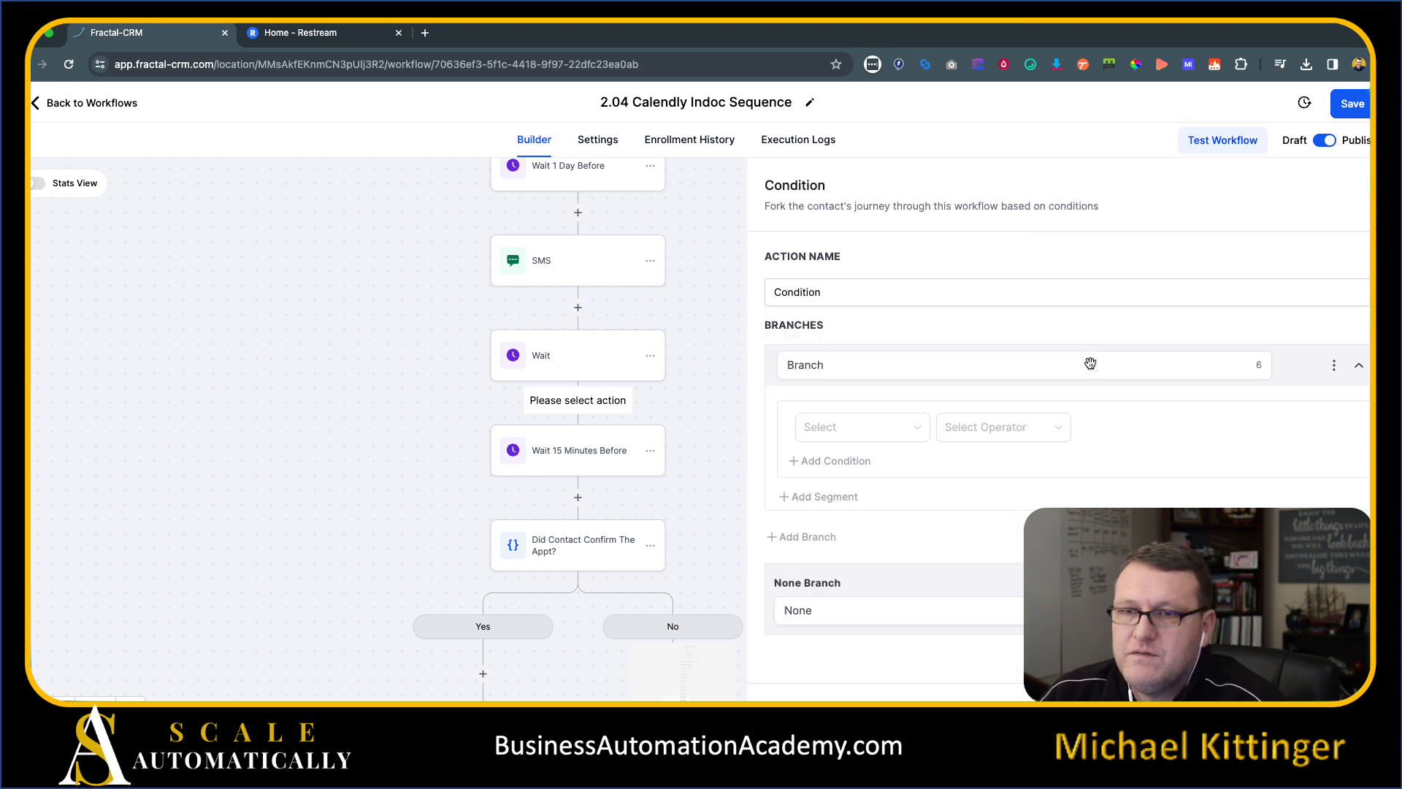
click(842, 433)
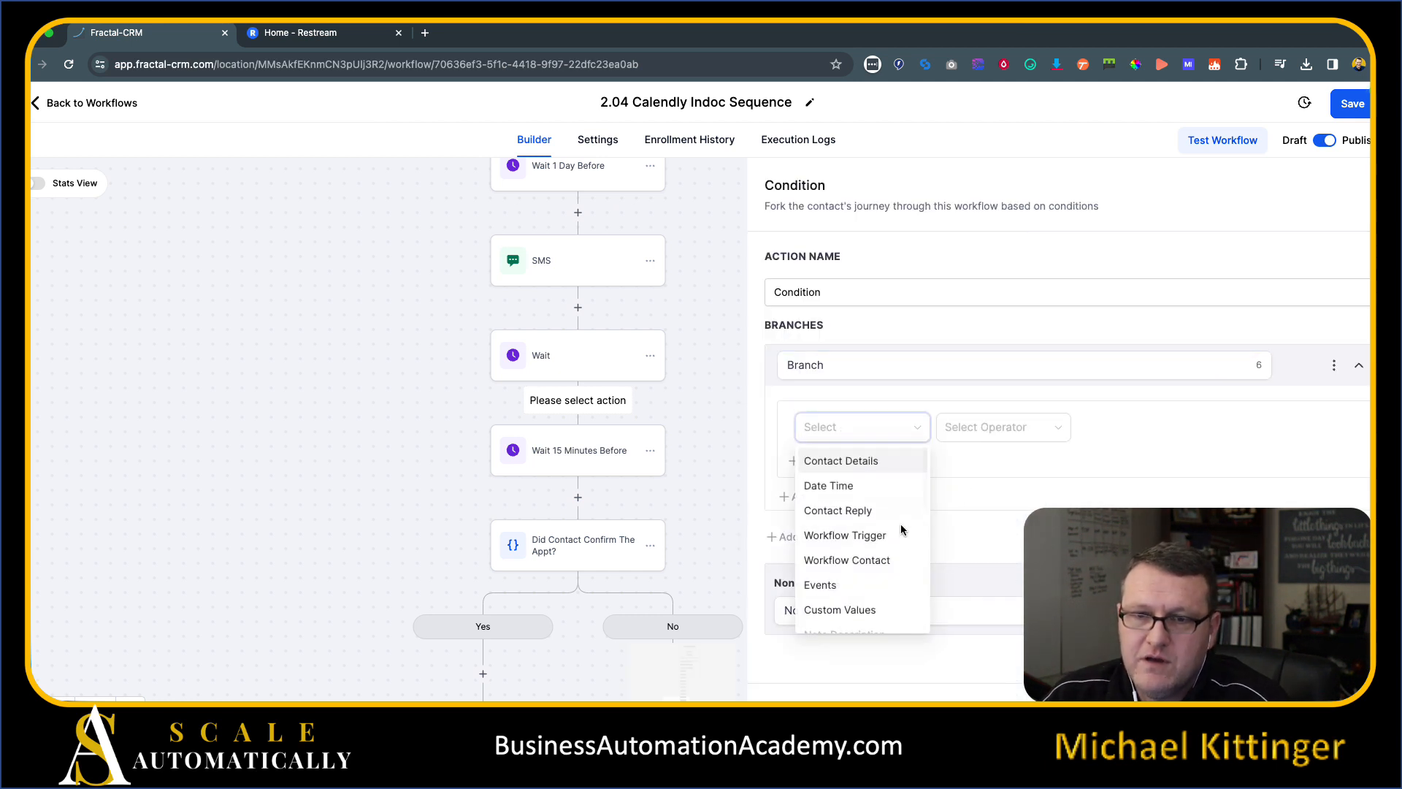
click(873, 516)
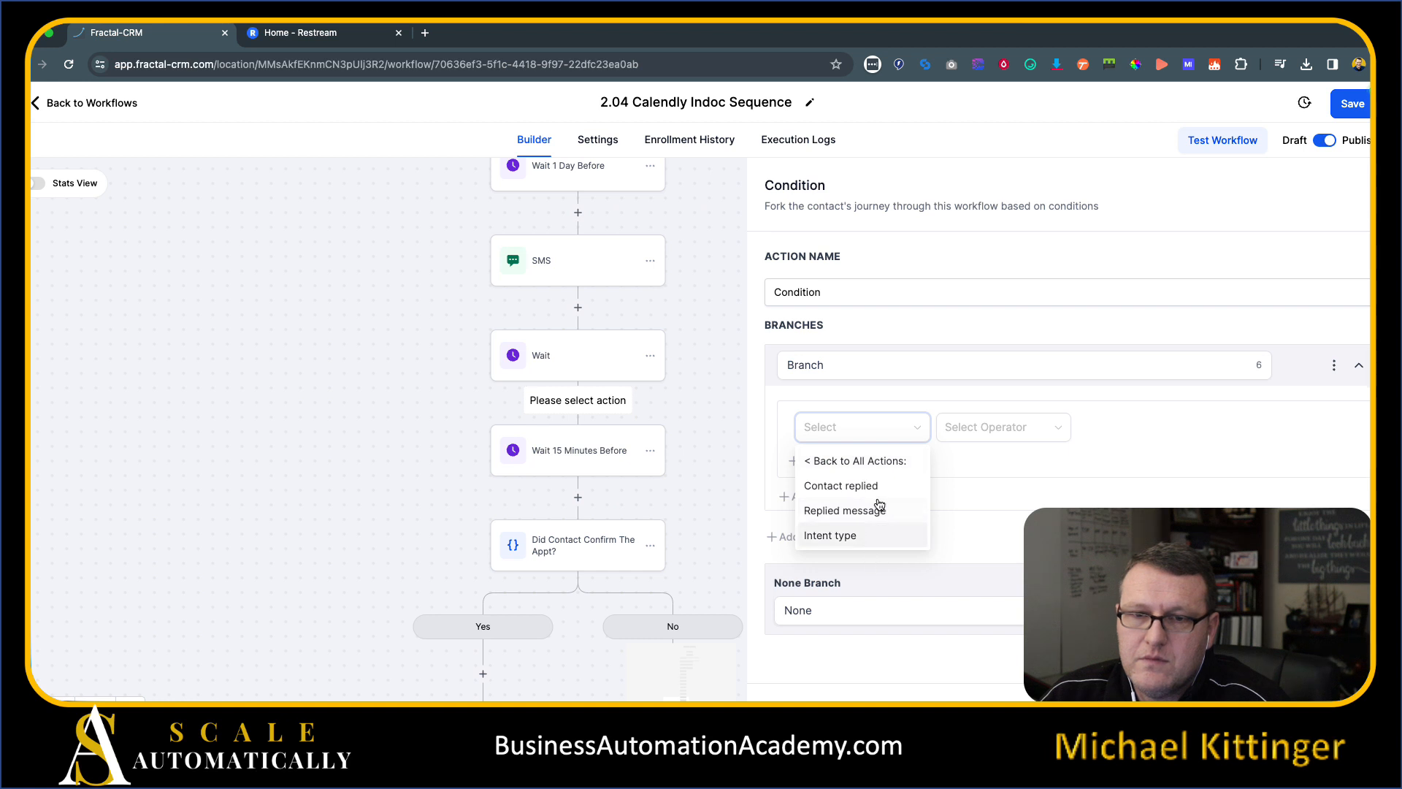
click(880, 487)
click(1032, 438)
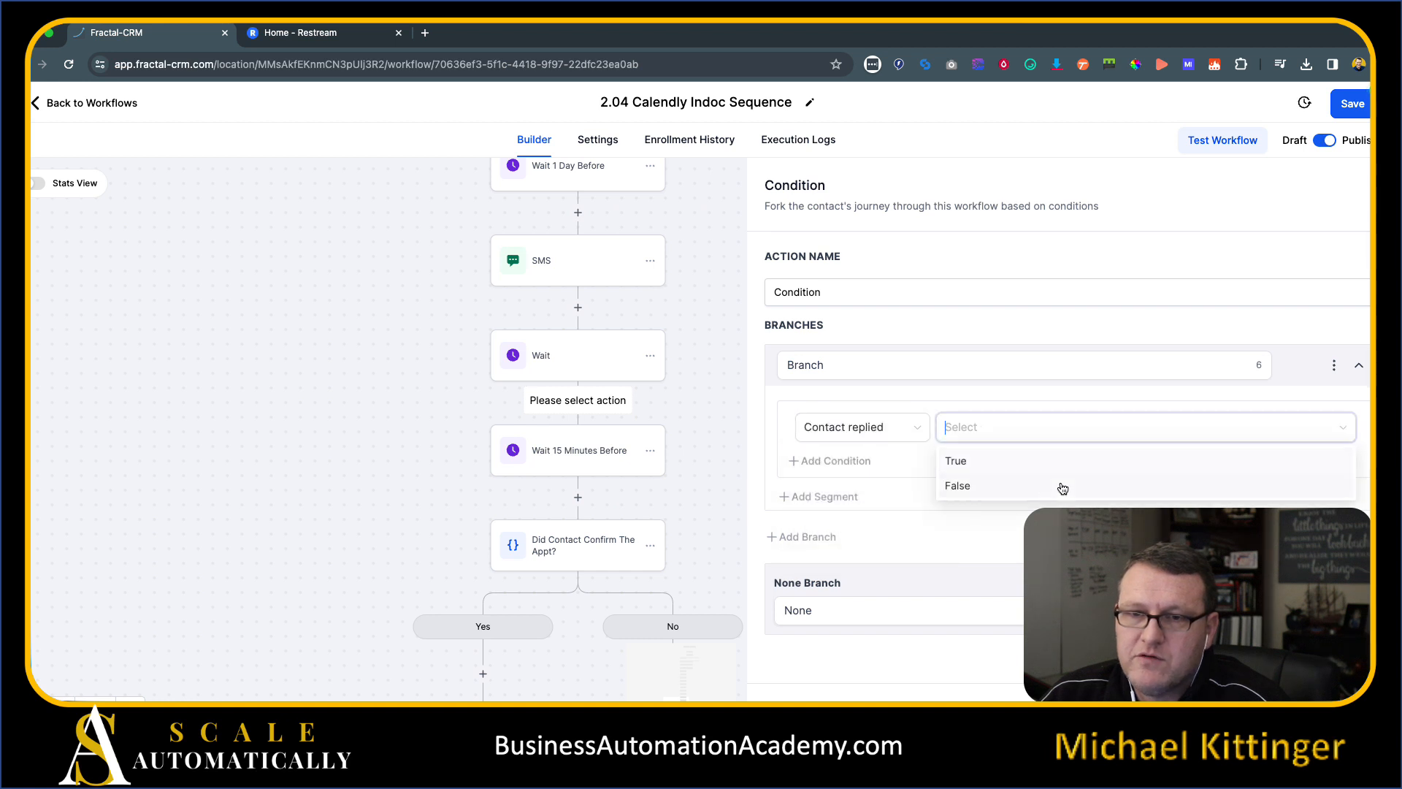
click(1026, 465)
- Try adding an AND condition to the same segment requiring the Replied message to be C
click(832, 461)
click(906, 538)
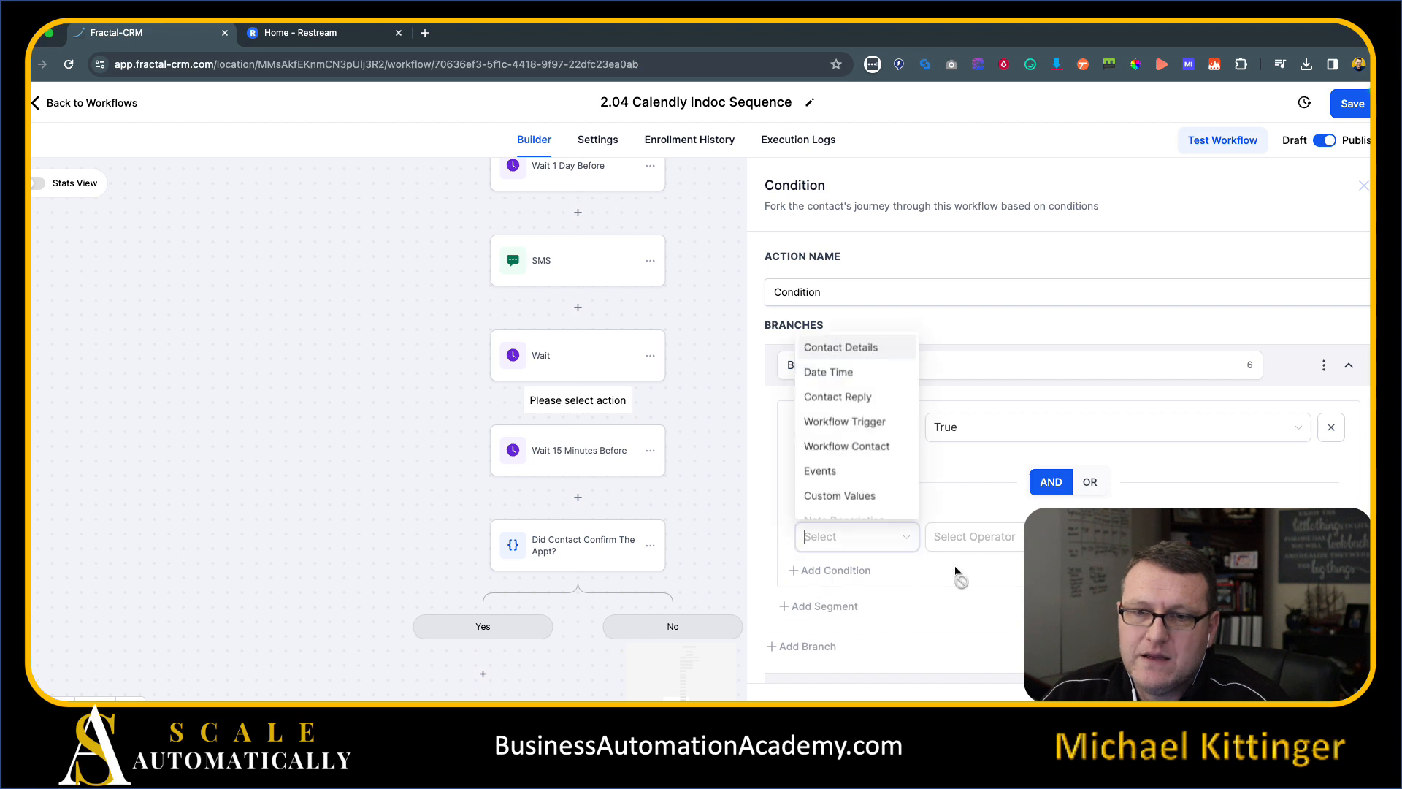
click(880, 398)
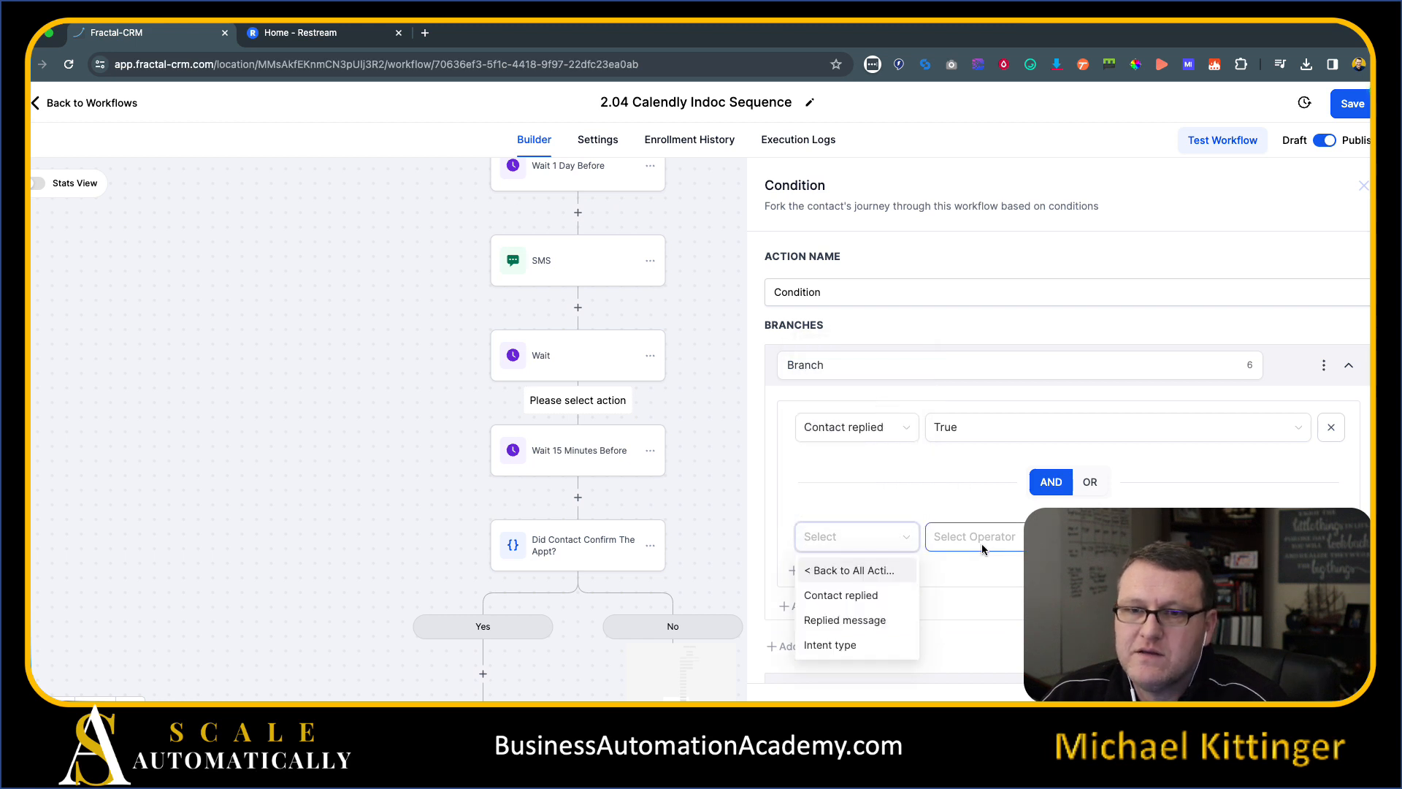
click(871, 620)
click(974, 537)
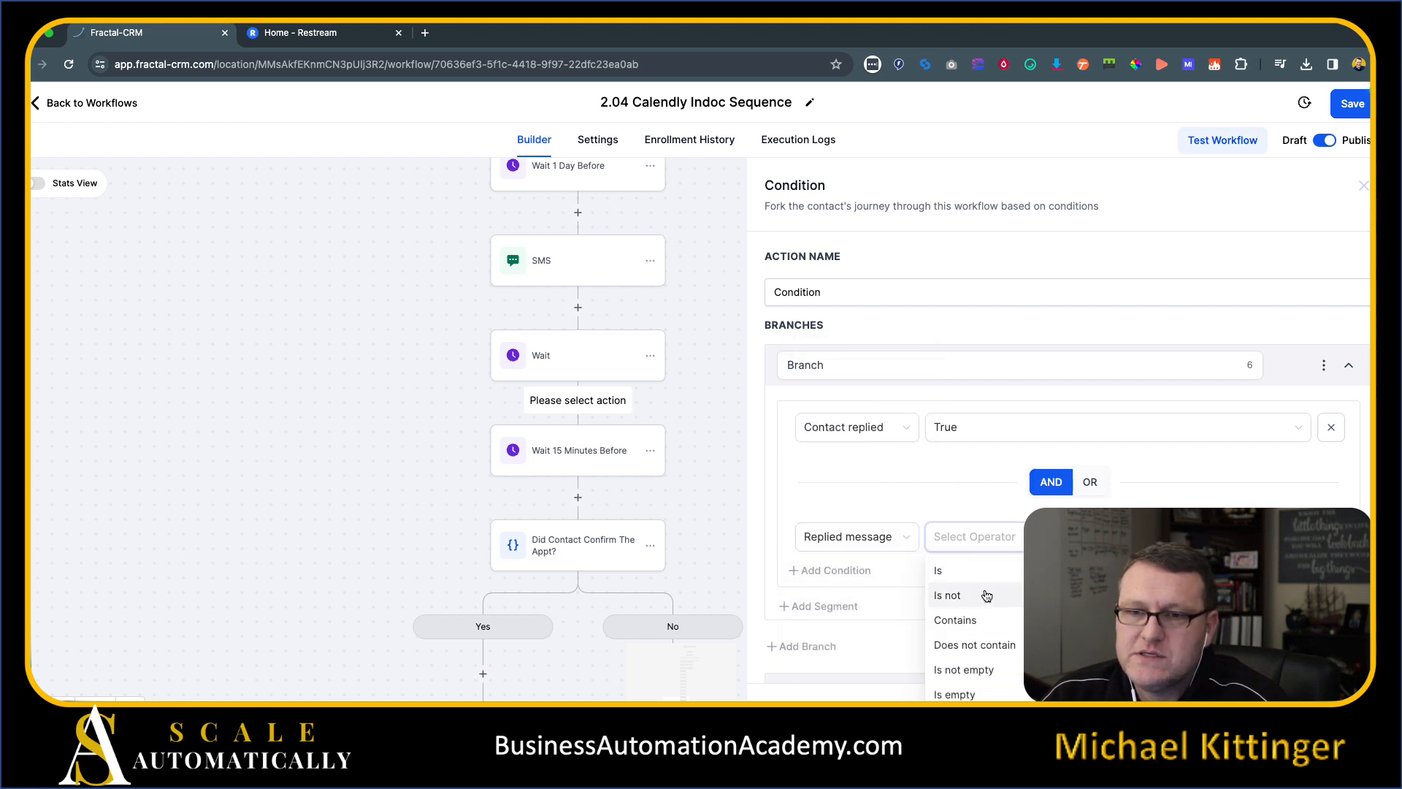
click(972, 572)
click(1169, 536)
text(C)
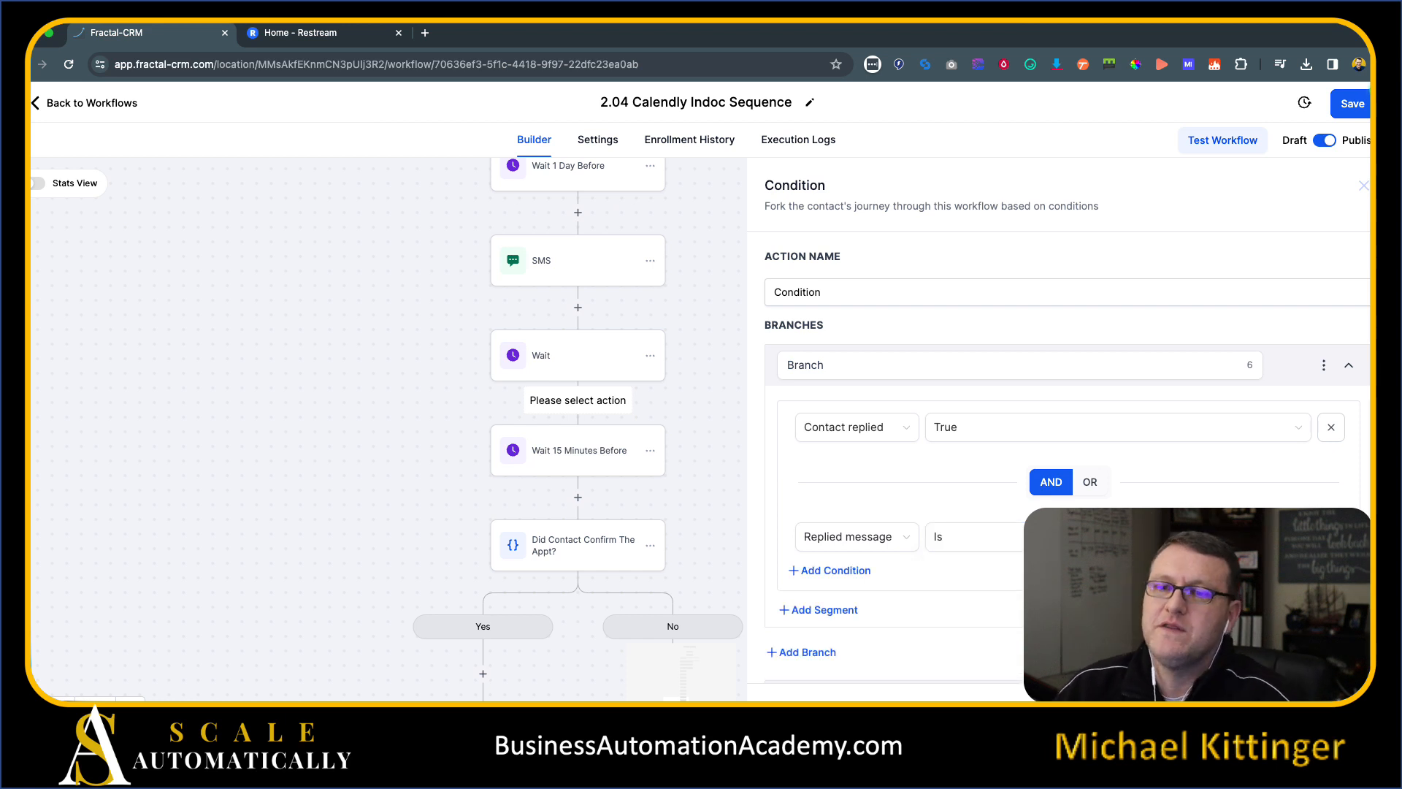
- Start a third condition in the segment, and remove every condition except Contact replied True
scroll(1168, 536, down, 1)
click(836, 484)
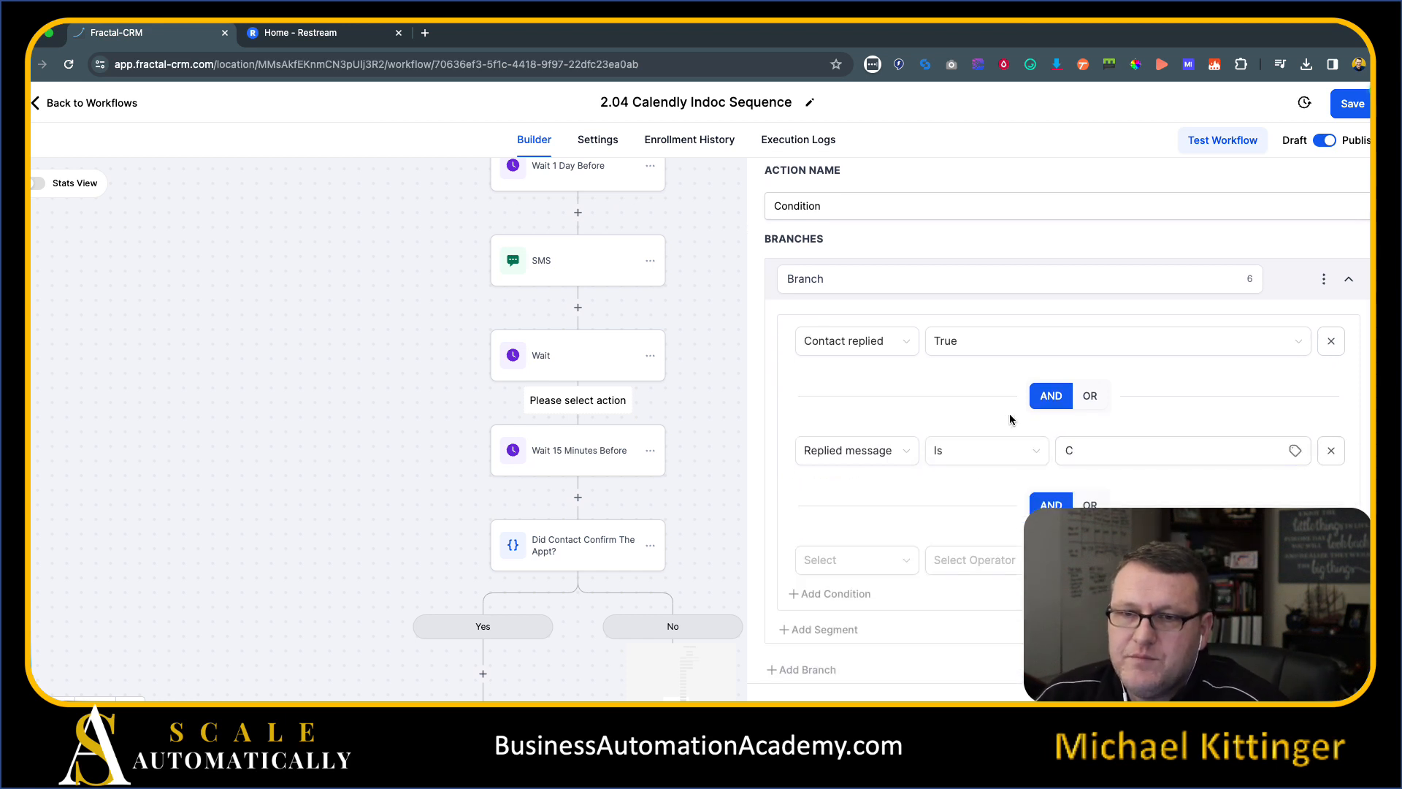
click(1330, 450)
click(1330, 458)
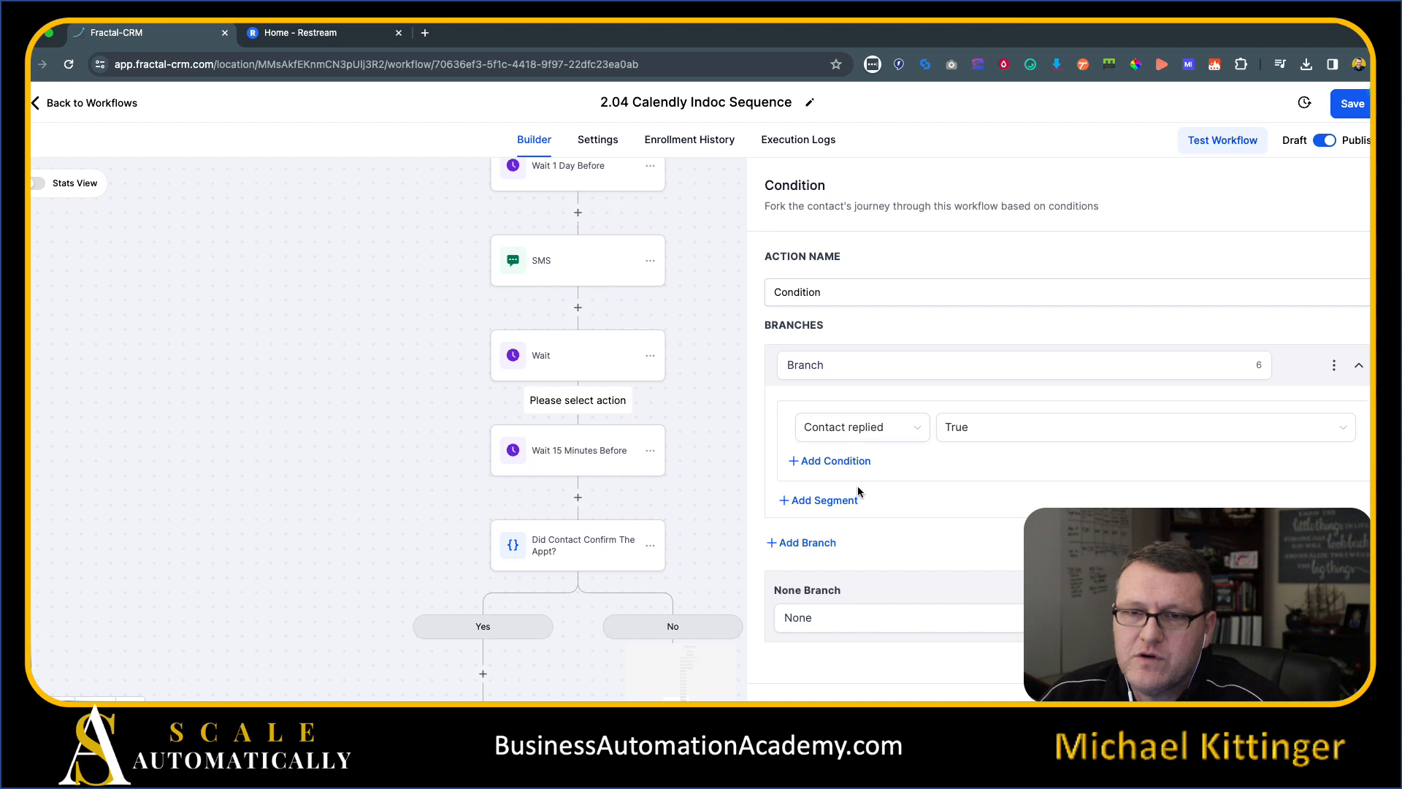
- Add a second segment, joined with AND, requiring that the Replied message Is C
click(825, 500)
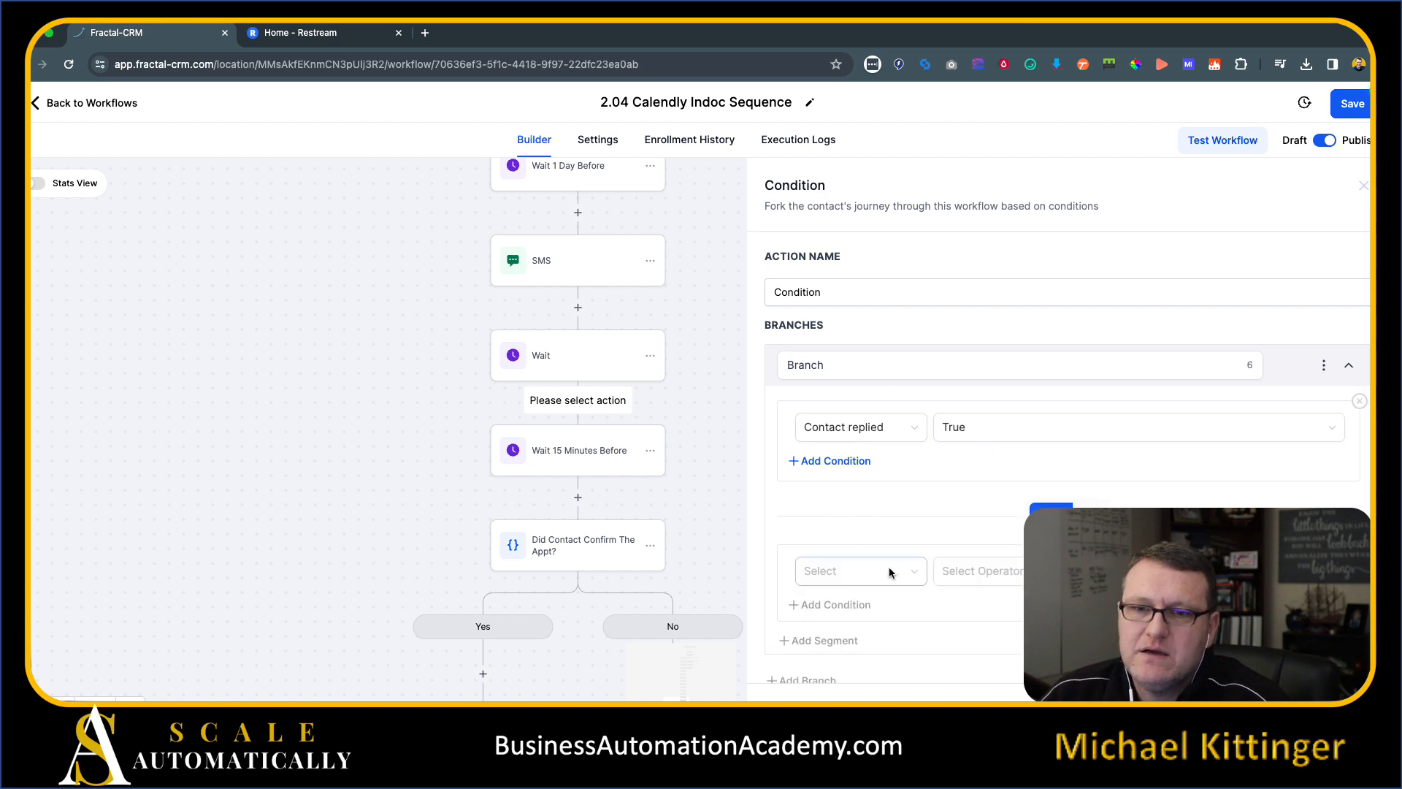
click(854, 573)
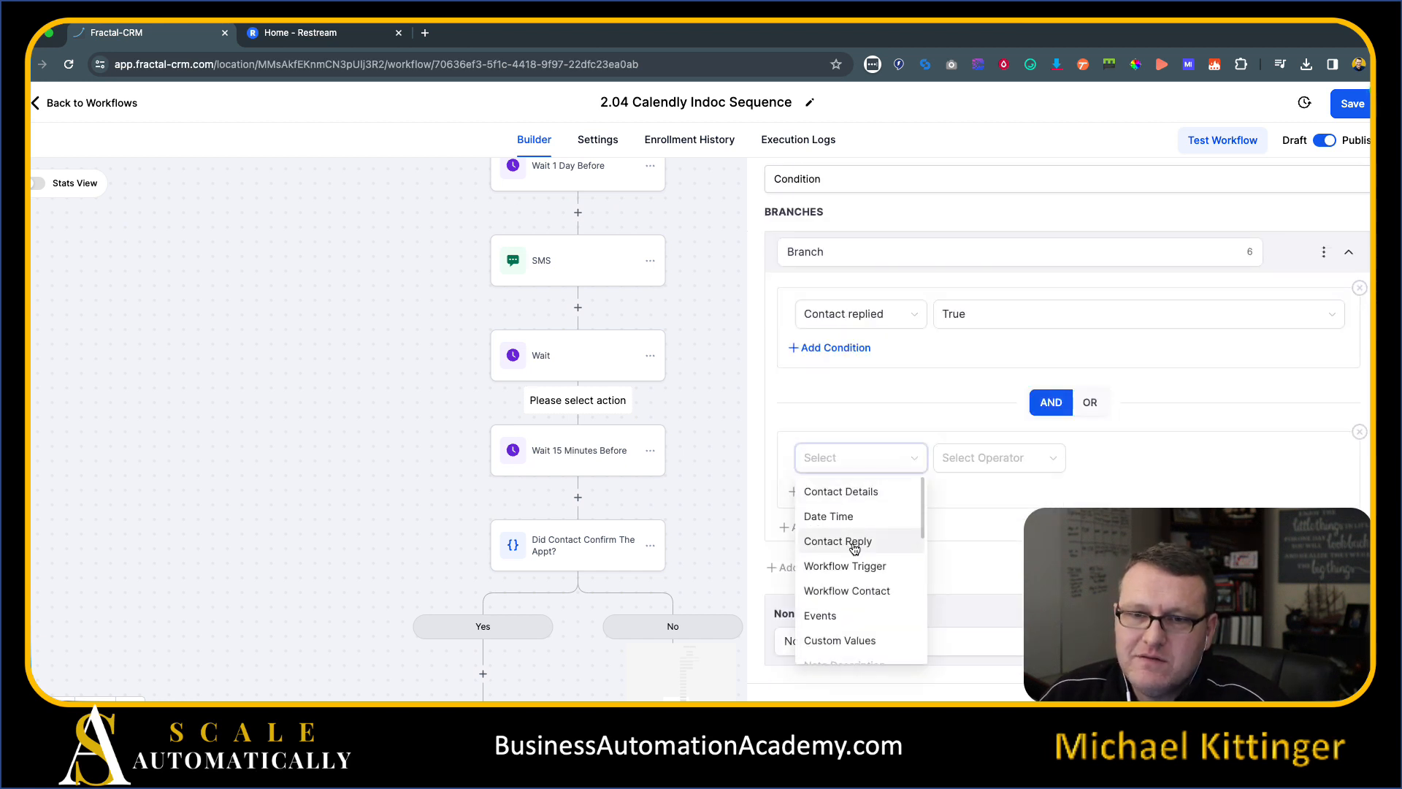
click(854, 547)
click(828, 539)
click(941, 460)
click(992, 491)
click(1121, 463)
text(C)
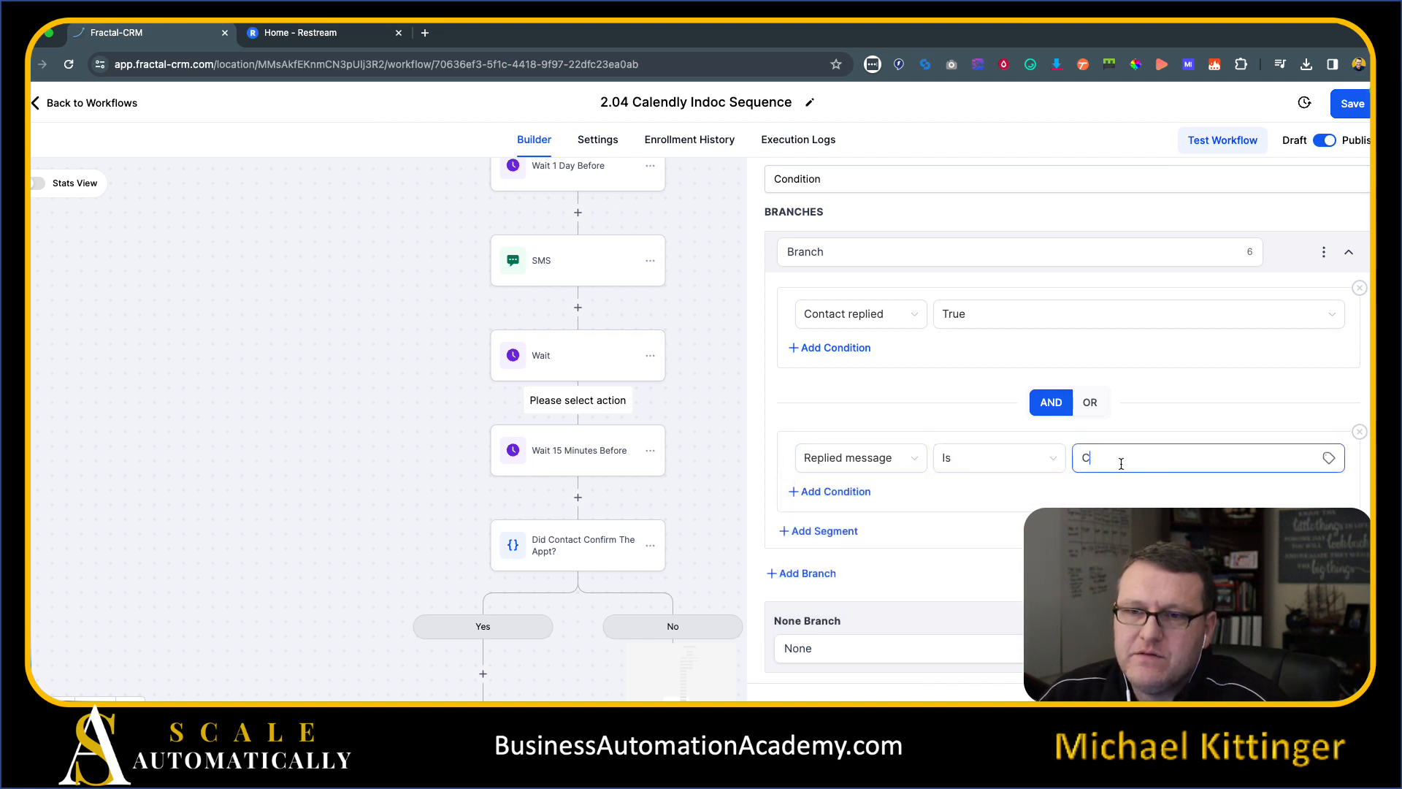
- Try adding an OR condition to the second segment requiring that the Replied message Is Confirm
click(852, 496)
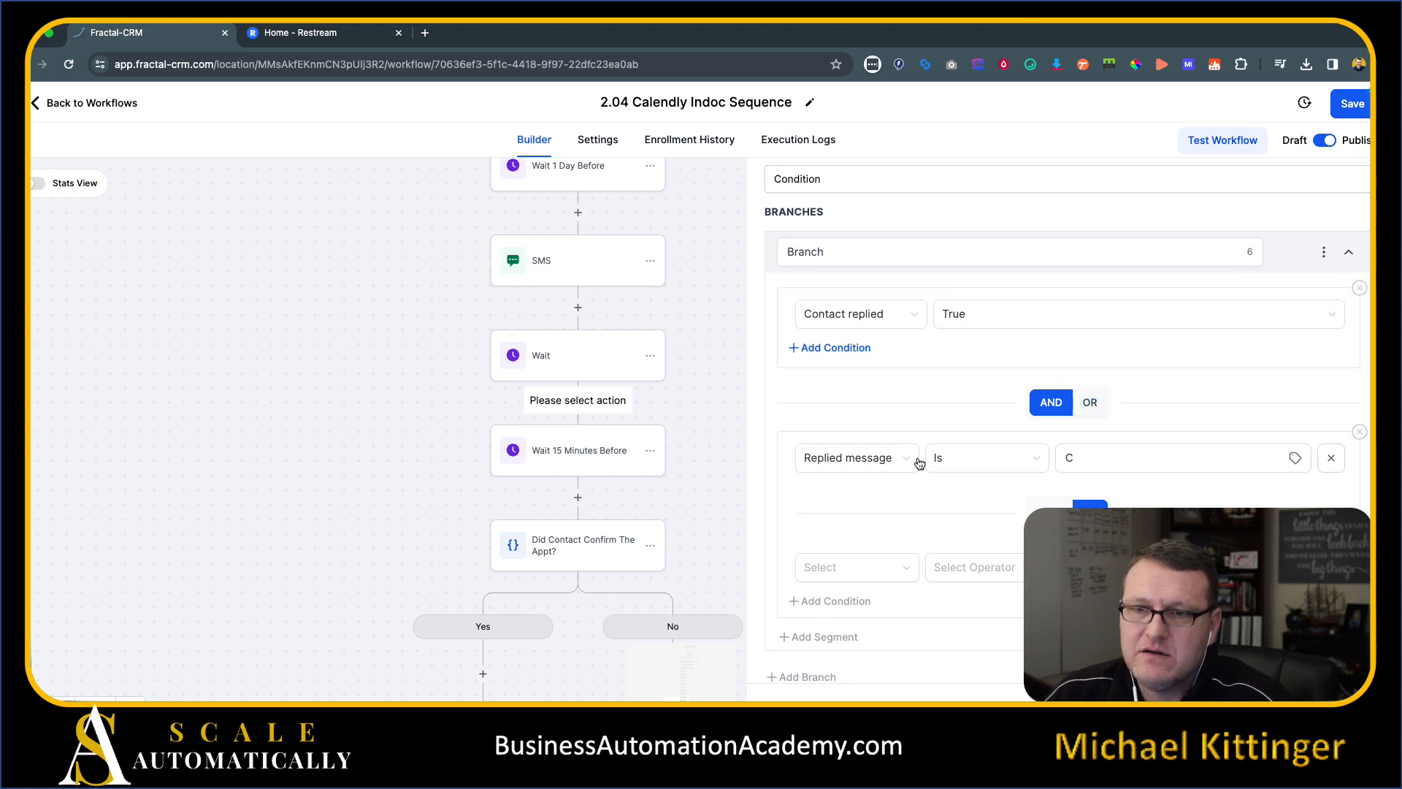
click(812, 572)
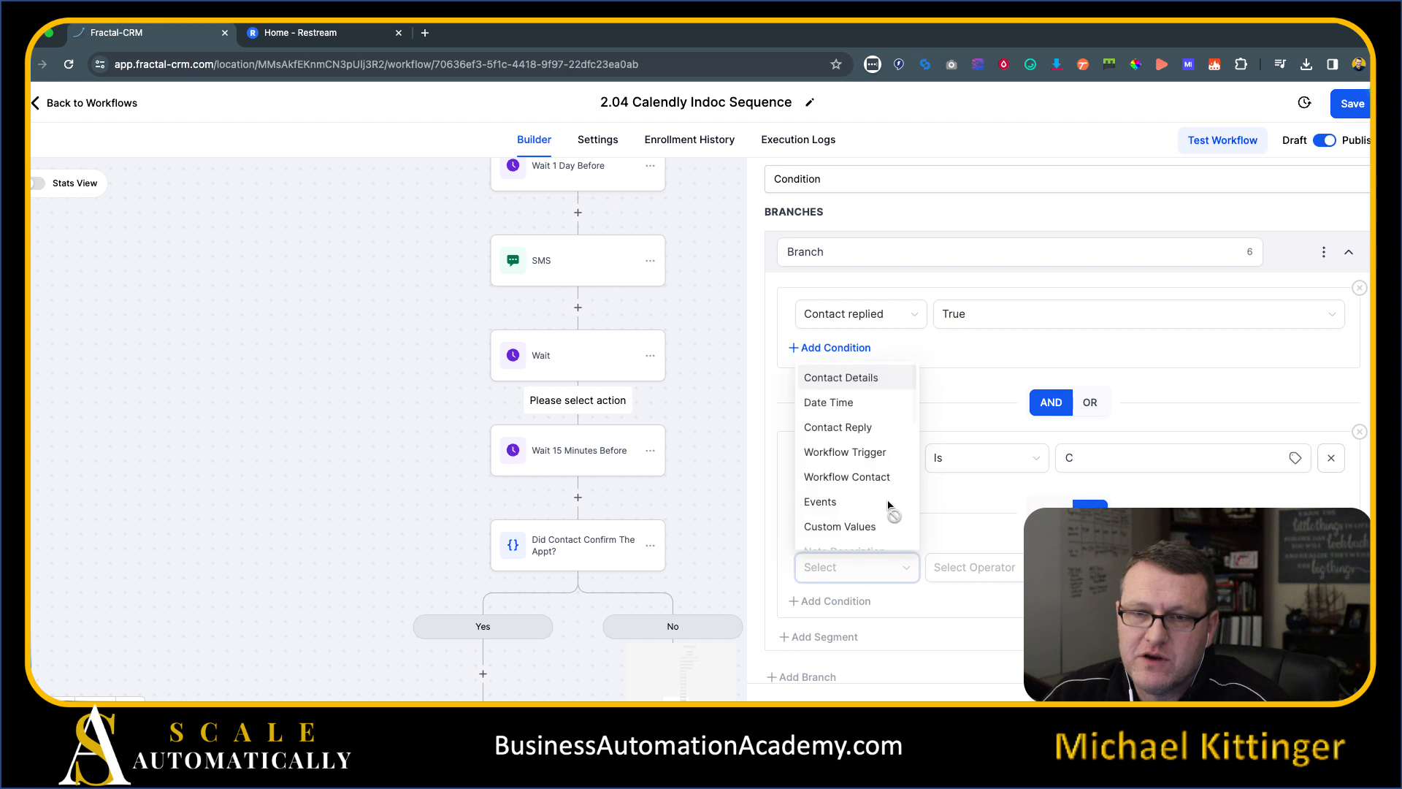
click(871, 428)
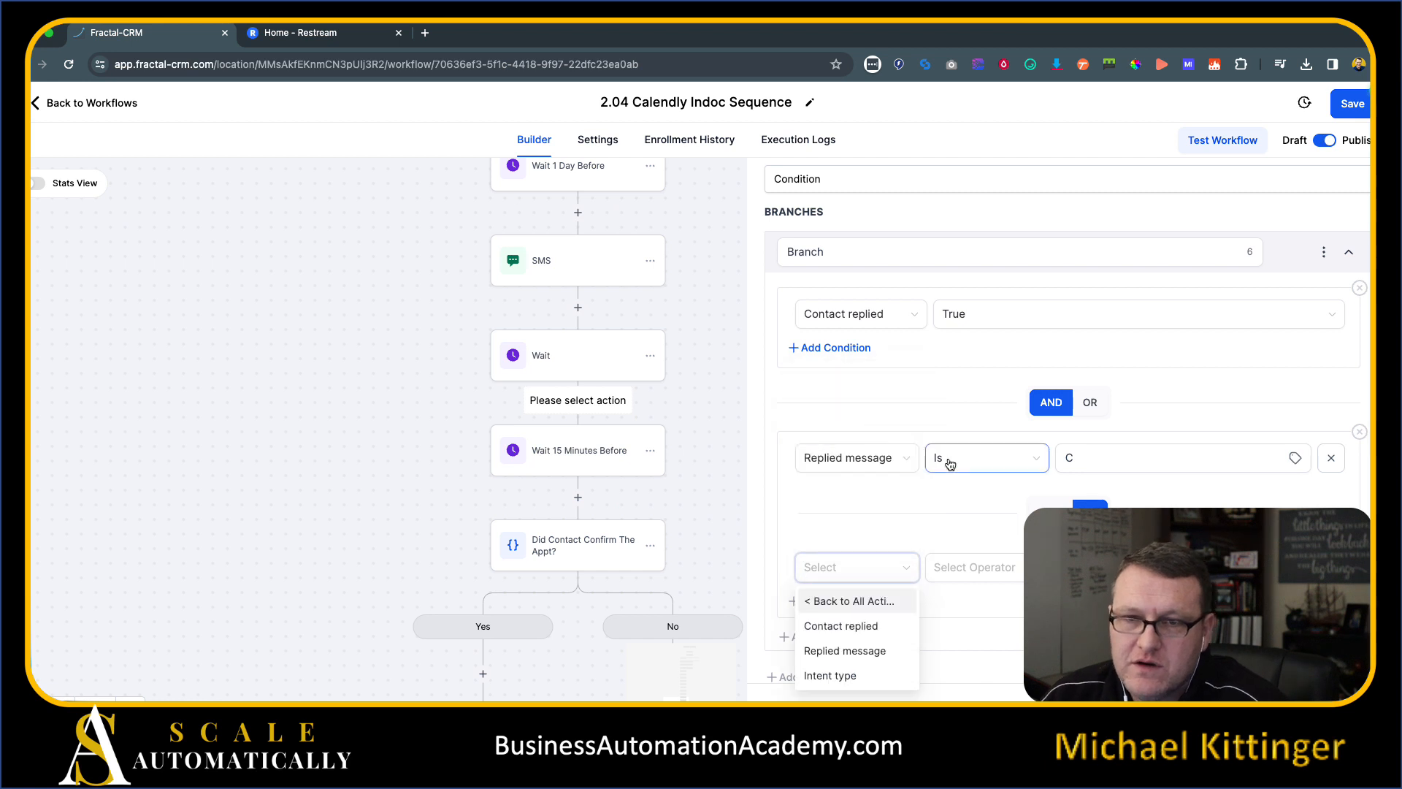
click(867, 649)
click(998, 573)
click(986, 409)
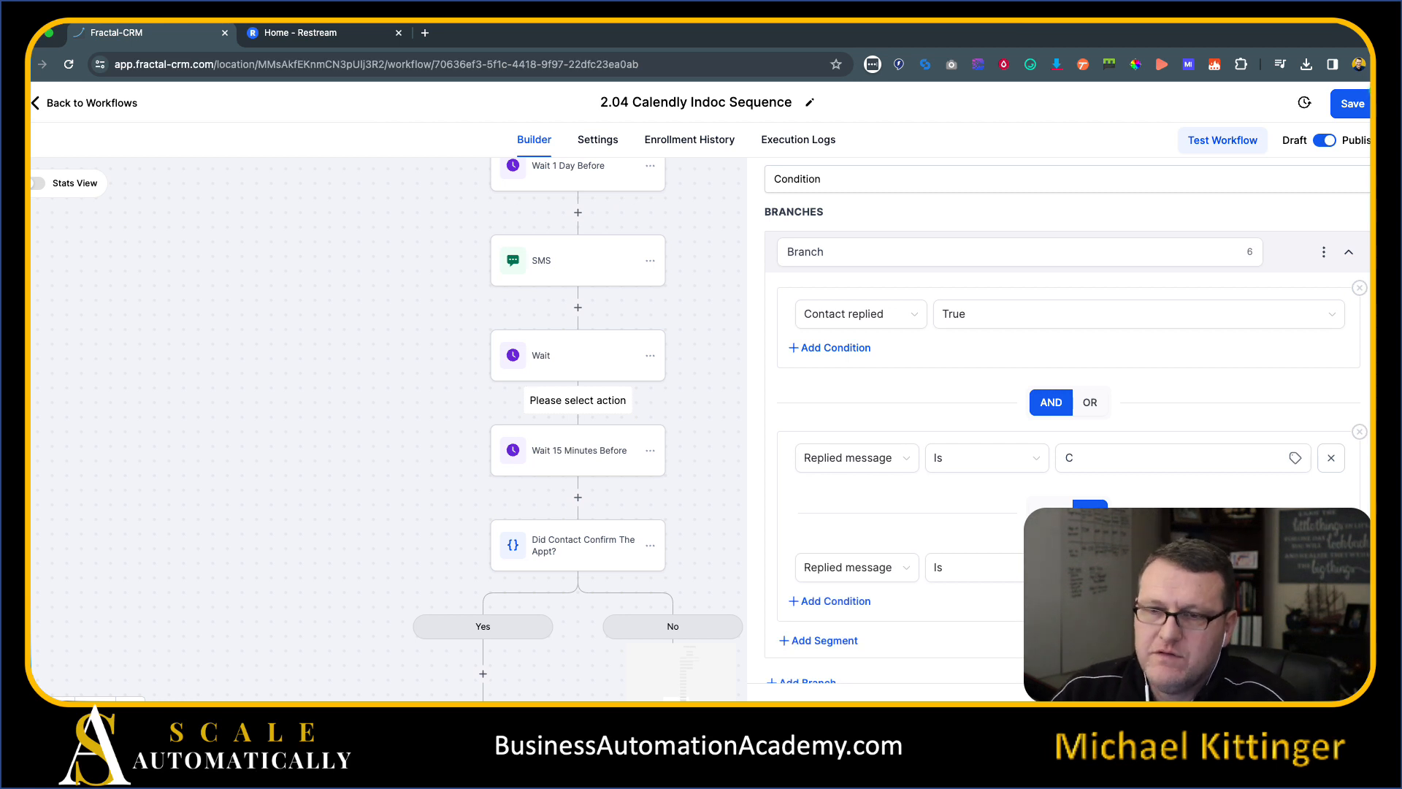
- Start a third OR condition in the second segment, and try switching the Confirm condition's operator to Contains
scroll(876, 491, down, 2)
click(872, 486)
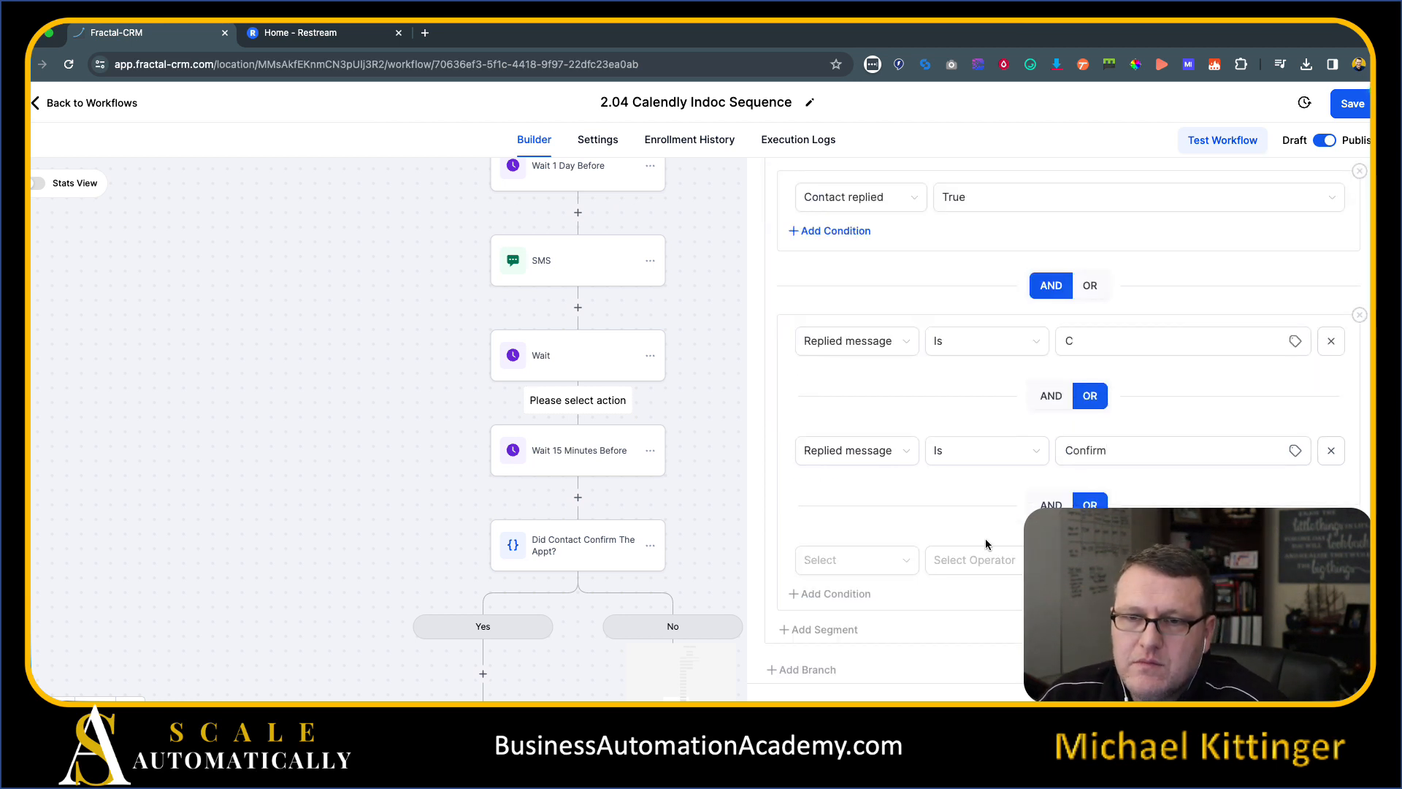
click(969, 460)
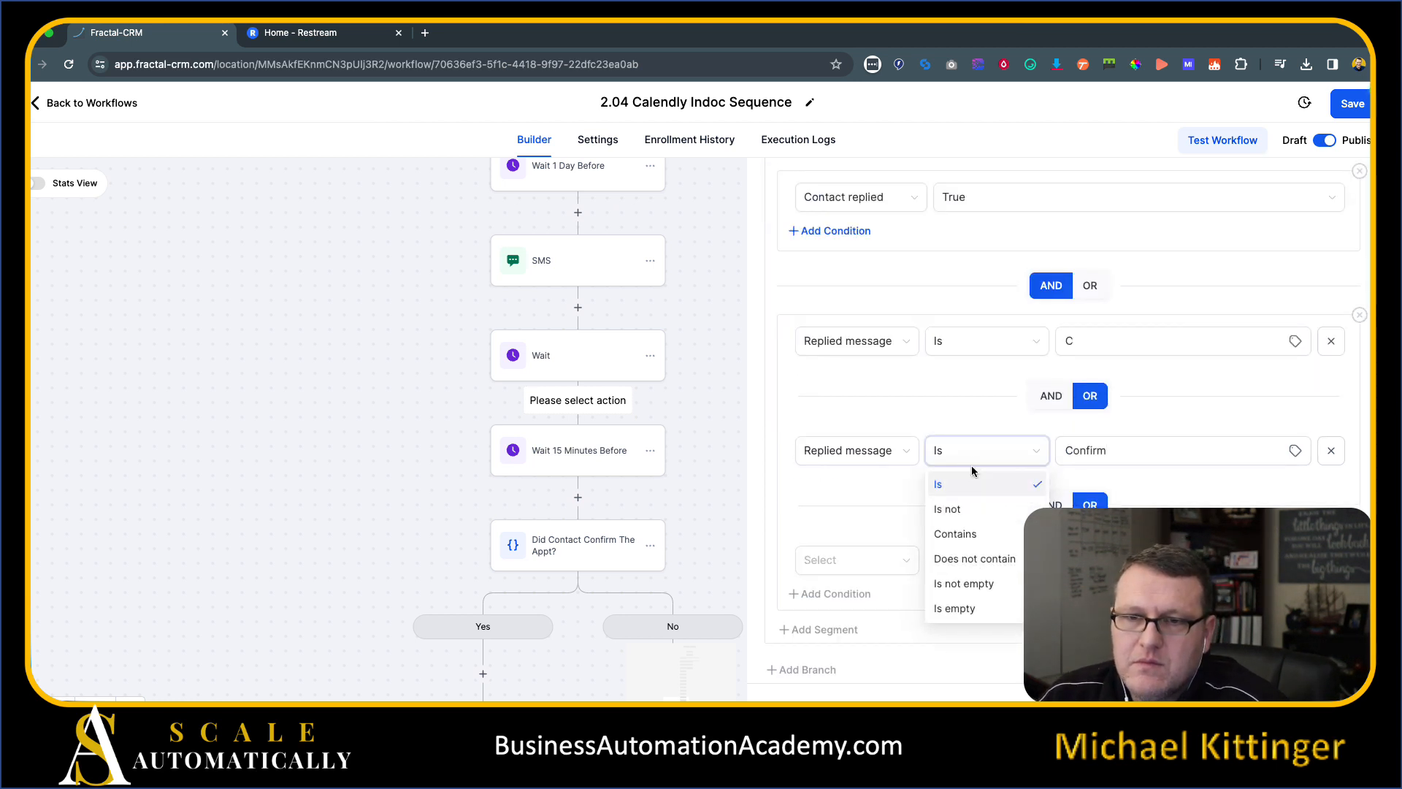
click(989, 533)
click(1116, 454)
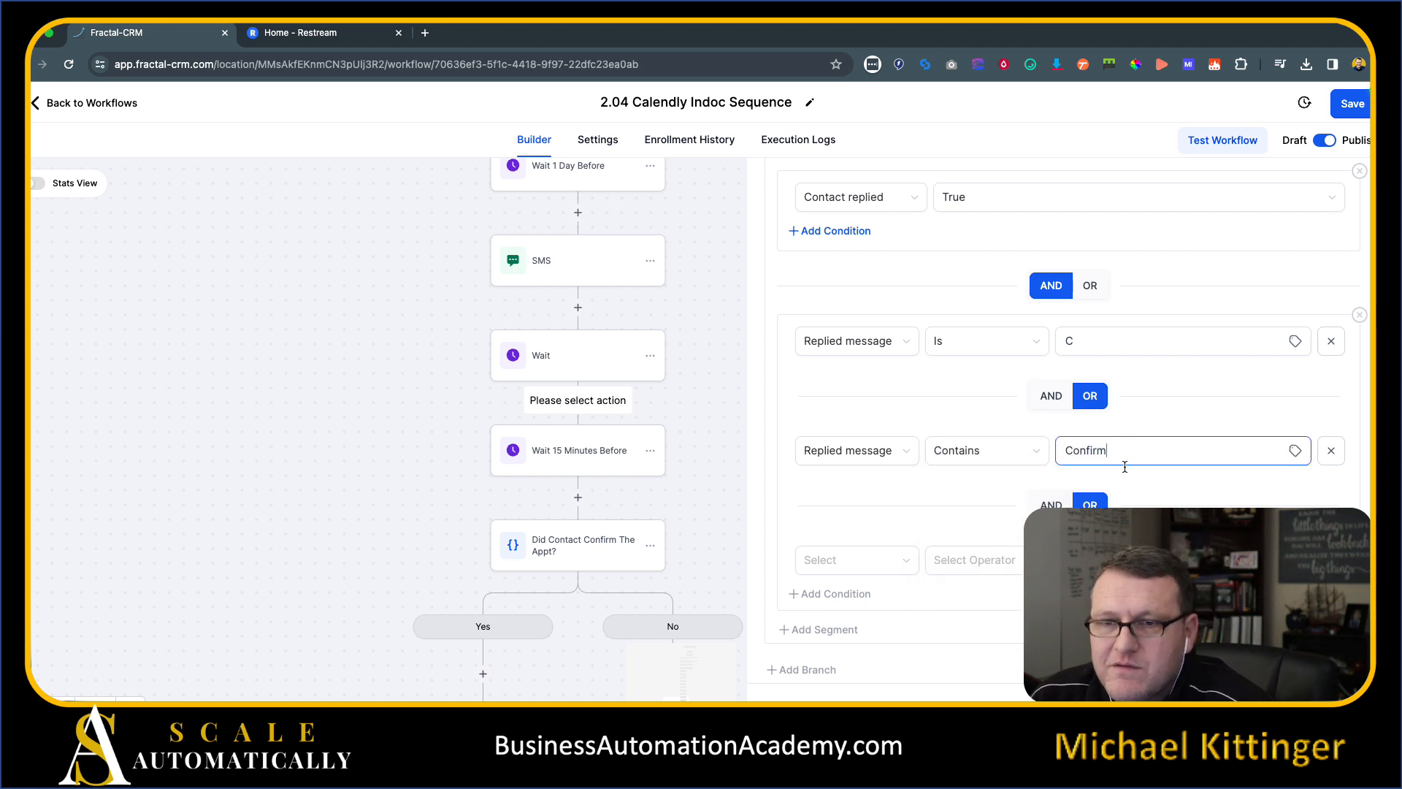
click(1143, 476)
click(1087, 463)
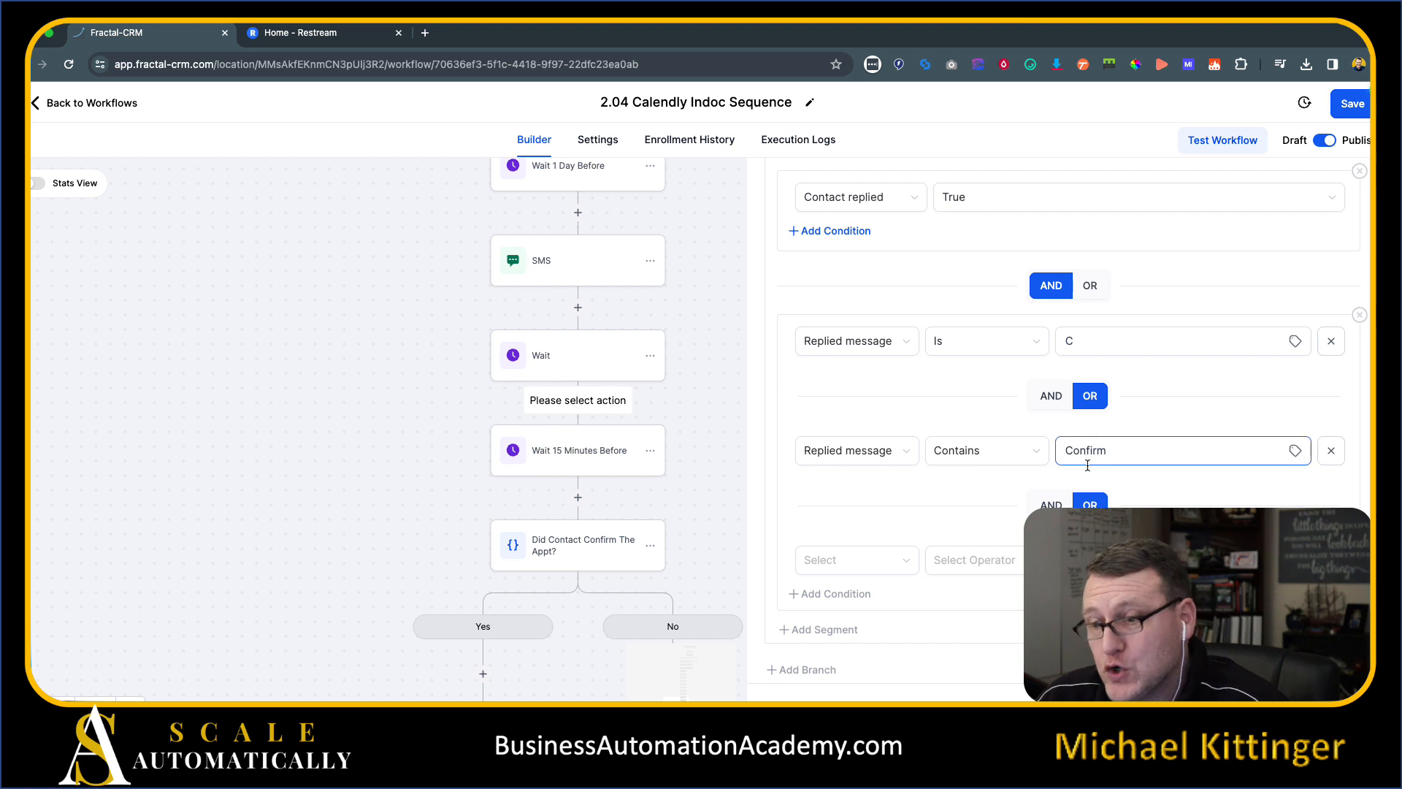
- Try setting the third OR condition to Replied message with the Is operator, and save the condition action
click(861, 499)
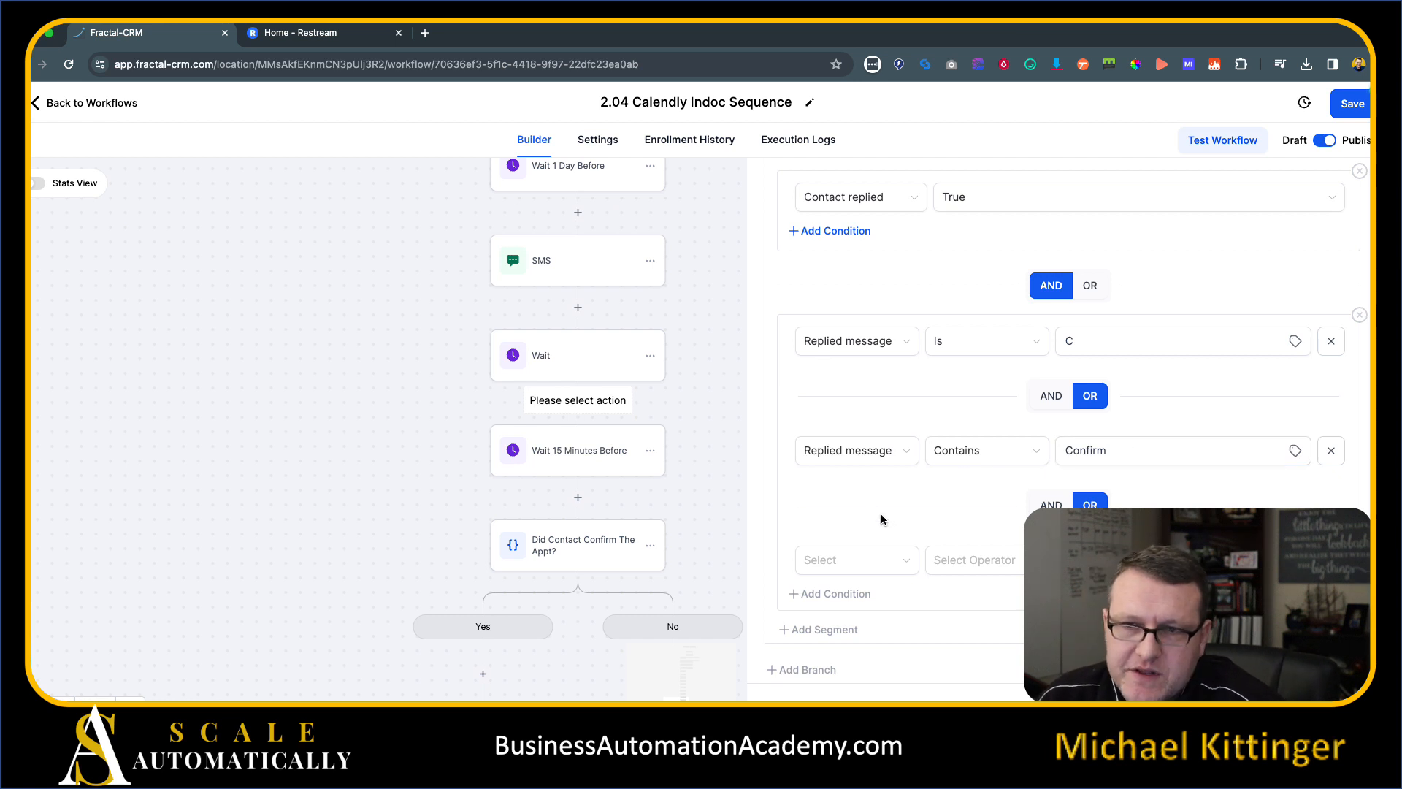
click(881, 560)
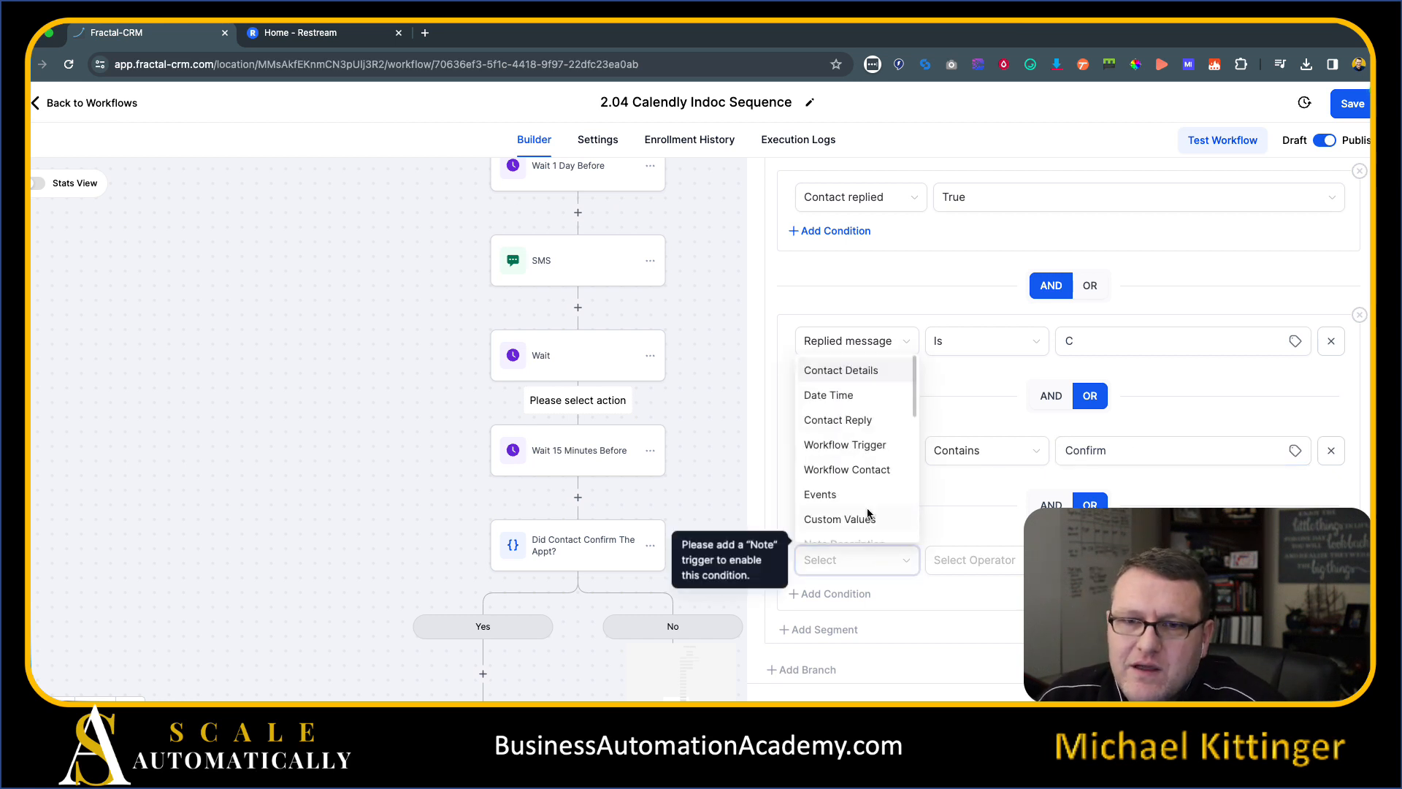
click(837, 420)
click(818, 642)
click(971, 568)
click(978, 592)
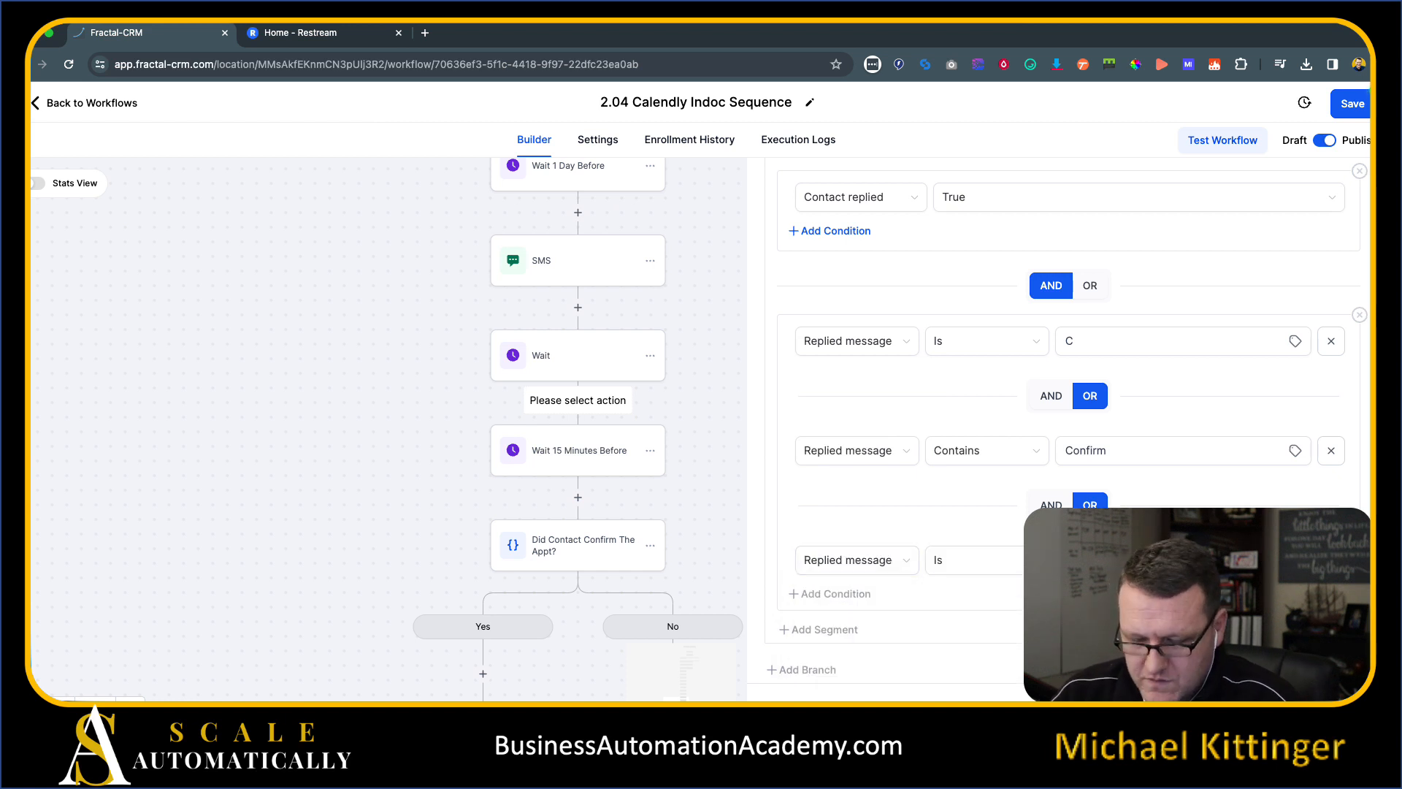
click(985, 553)
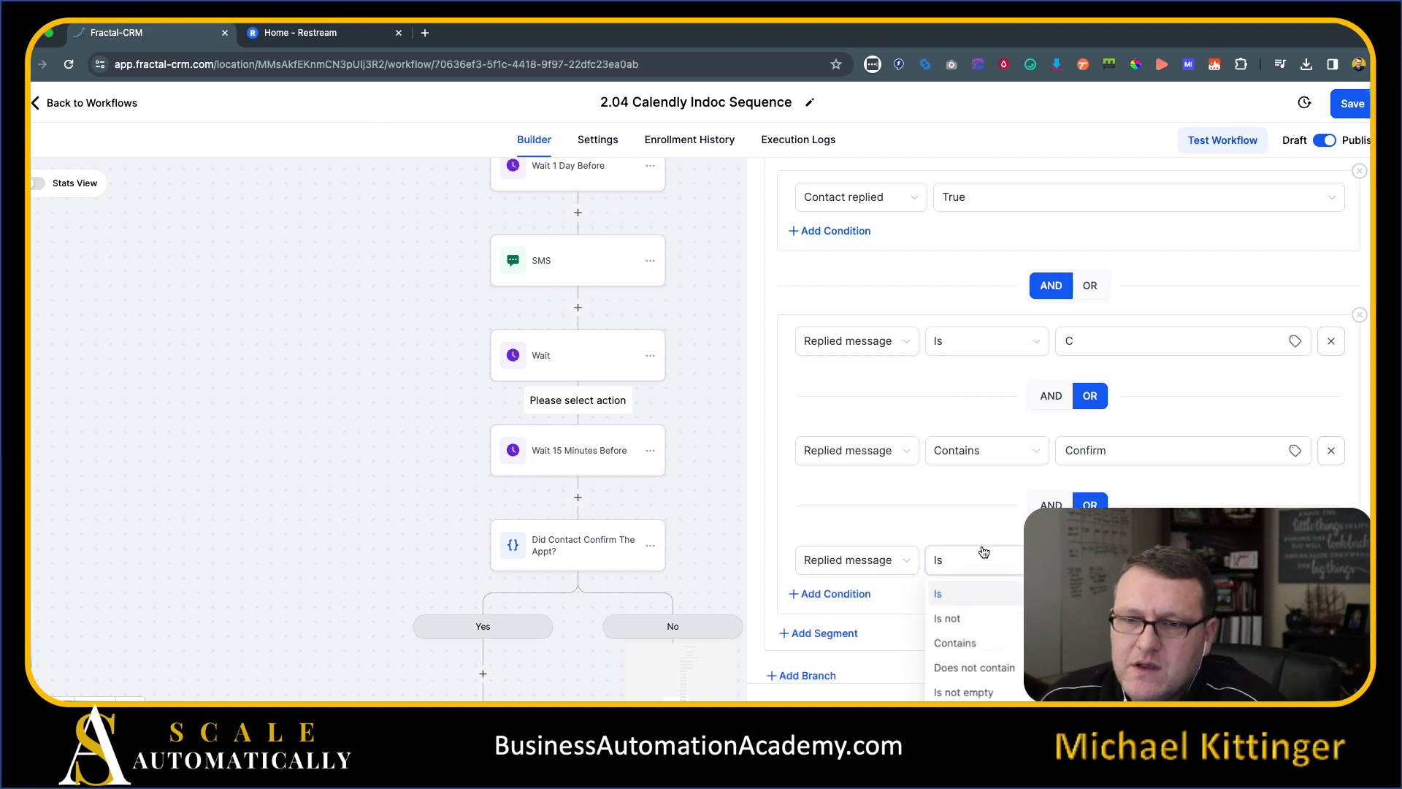
click(915, 530)
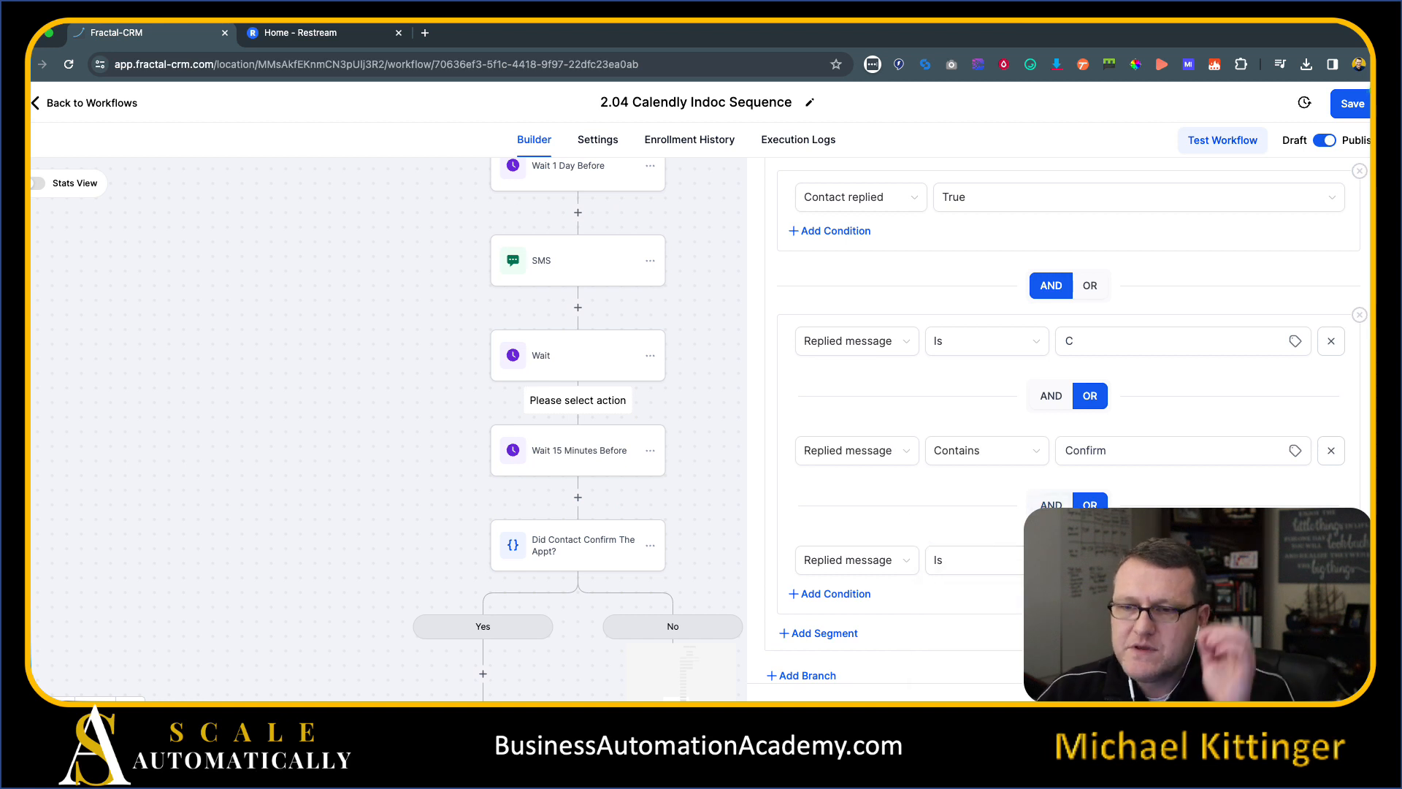
click(1325, 698)
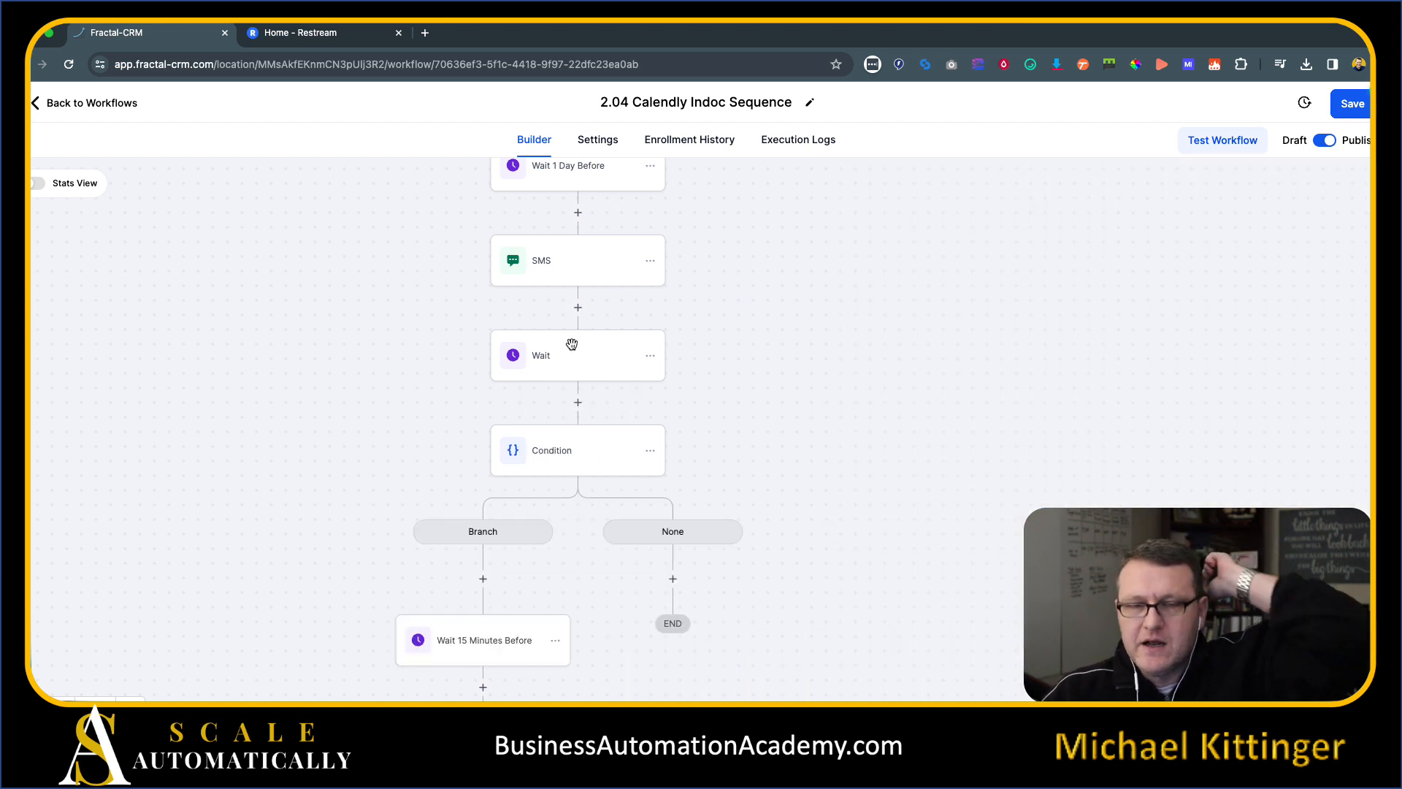
- Review the settings of the contact-reply Wait and the new Condition action, closing each one
click(593, 361)
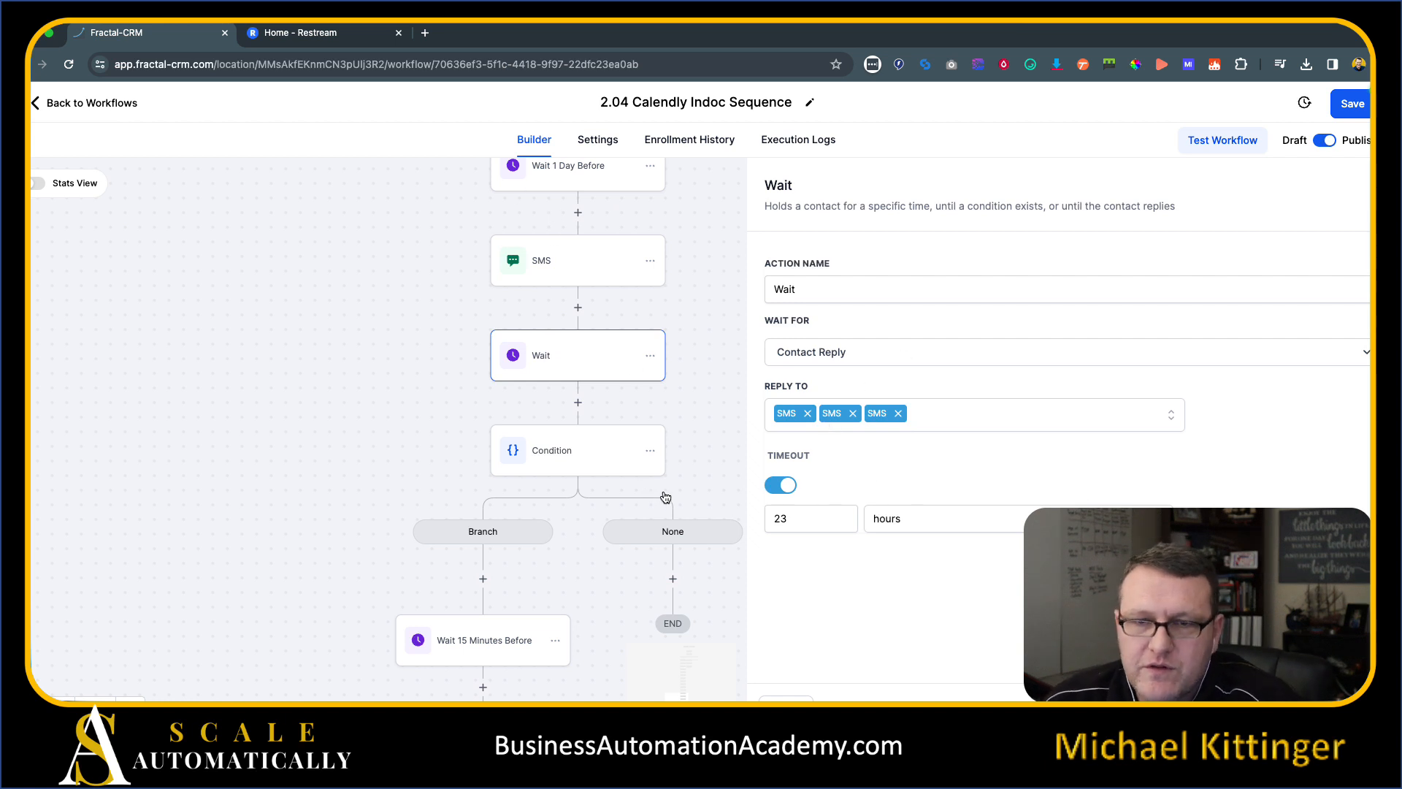
click(1325, 698)
drag(367, 448, 443, 370)
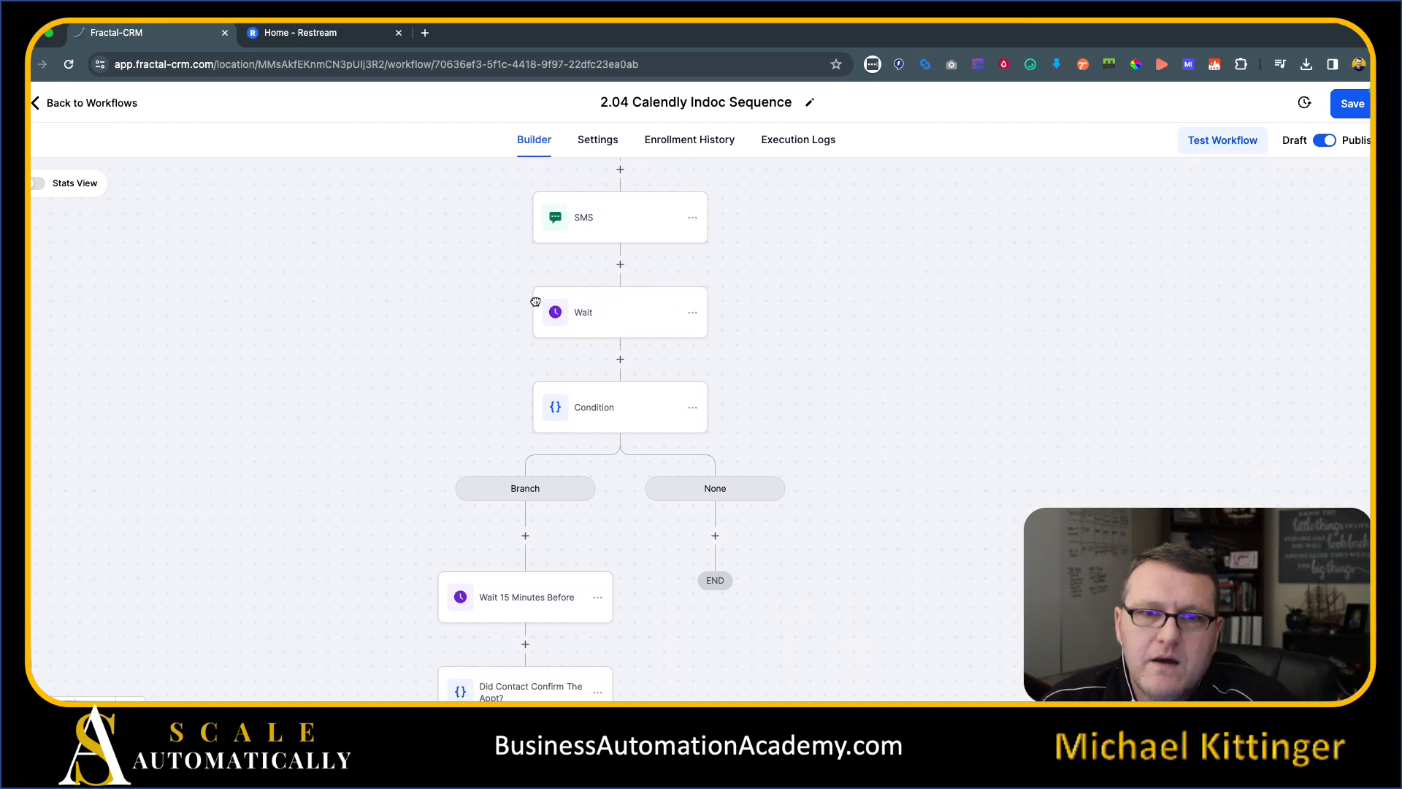
click(587, 409)
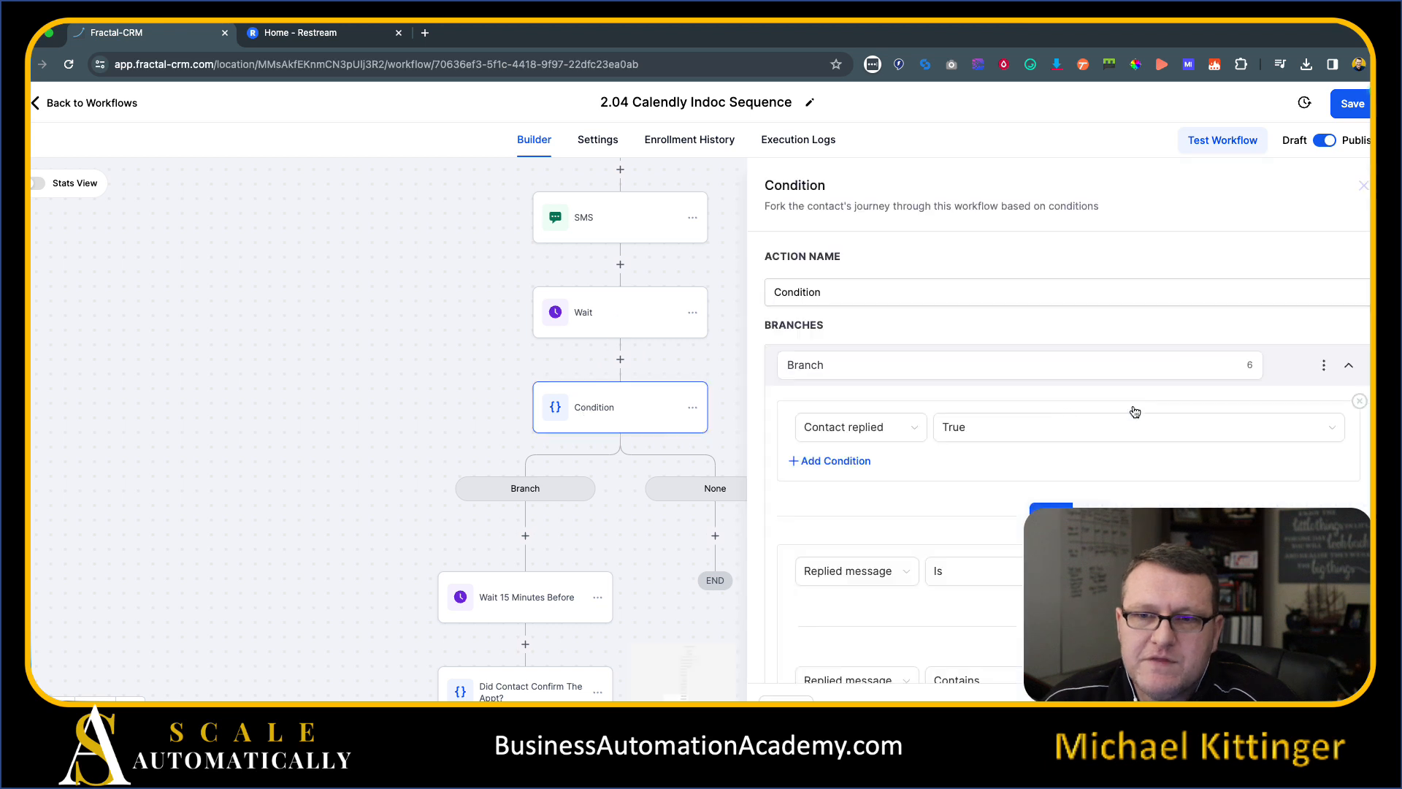
scroll(944, 445, down, 5)
click(788, 698)
- Examine the workflow around the new Condition, from the SMS above it to the appointment-confirmation check and notifications below
drag(347, 597, 364, 431)
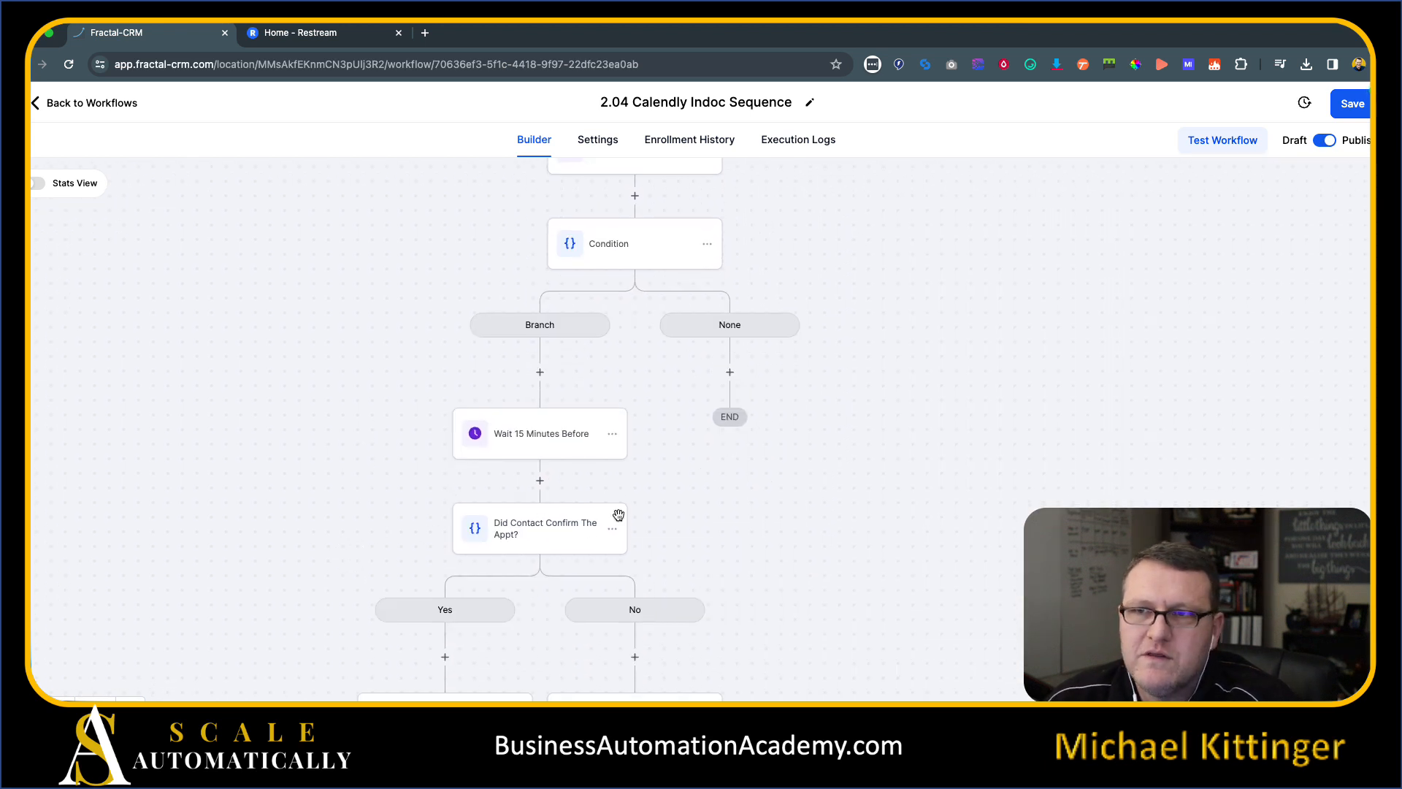
drag(366, 510, 384, 358)
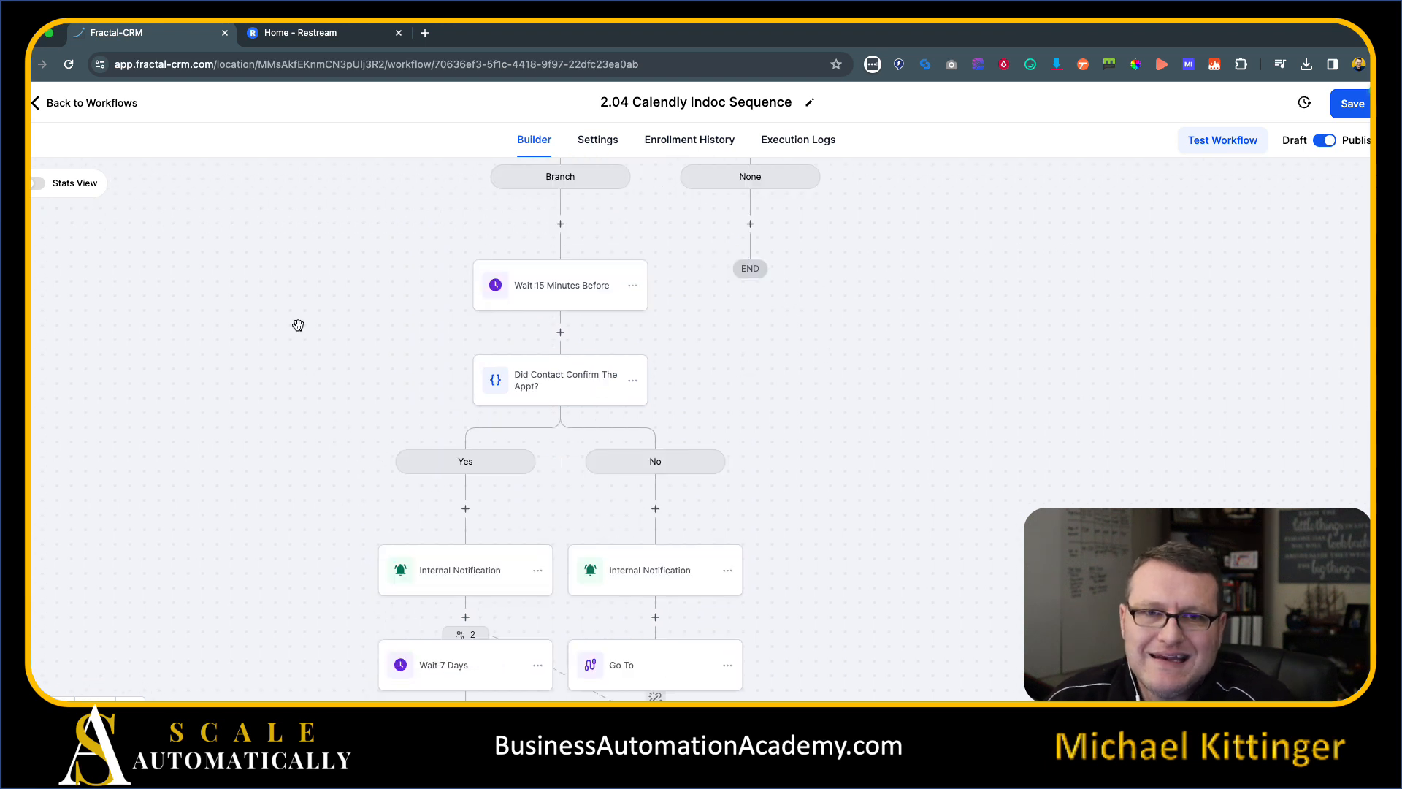
drag(316, 294, 225, 625)
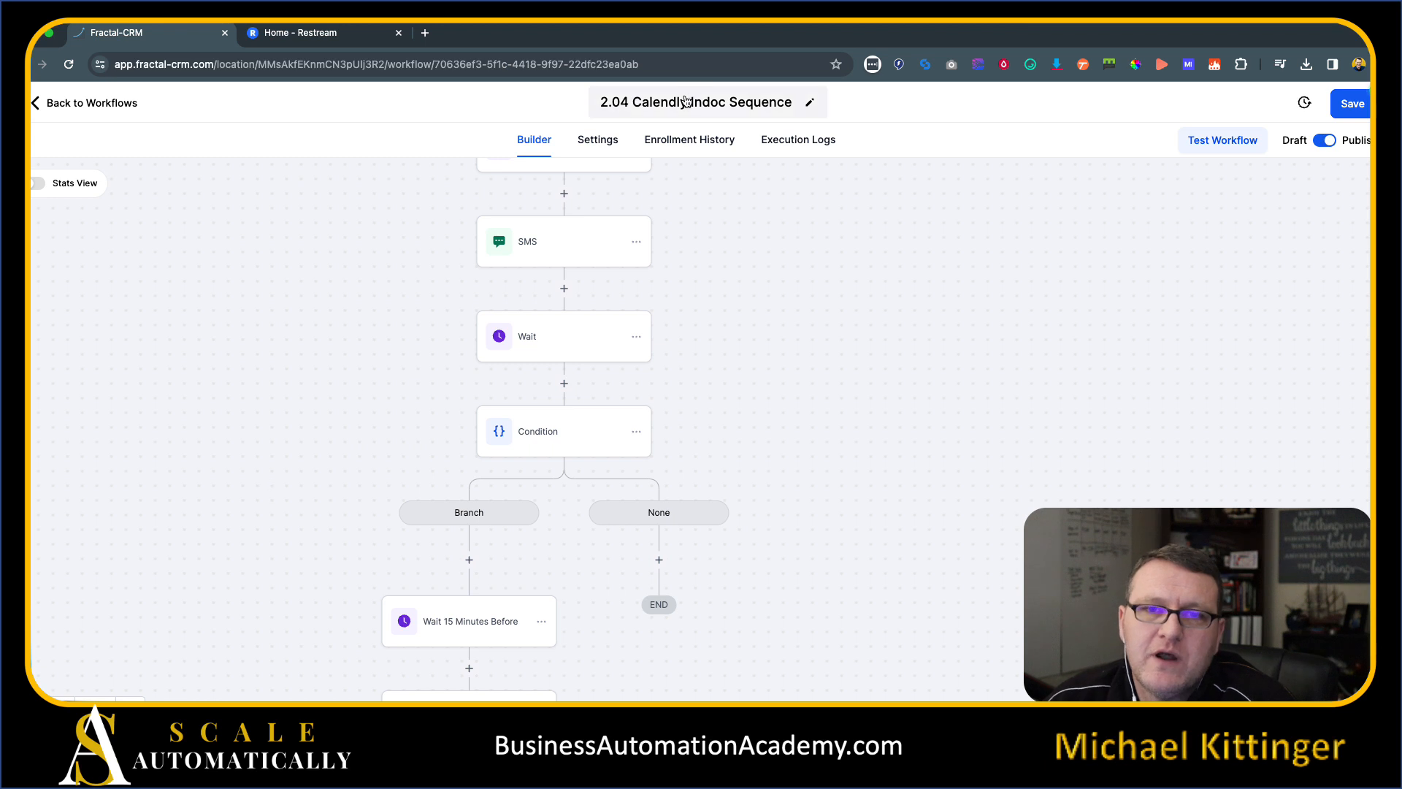
drag(330, 414, 387, 304)
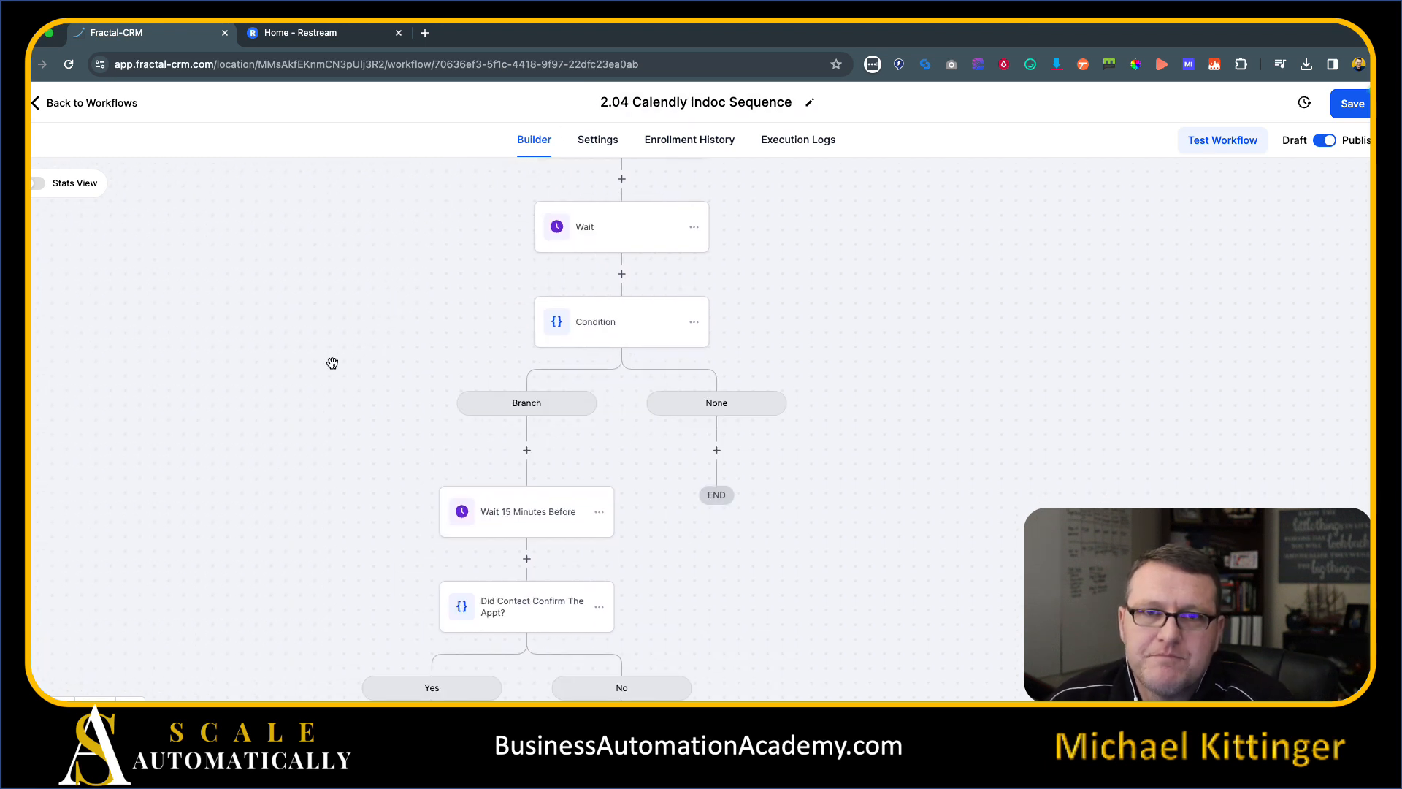
drag(298, 454, 320, 376)
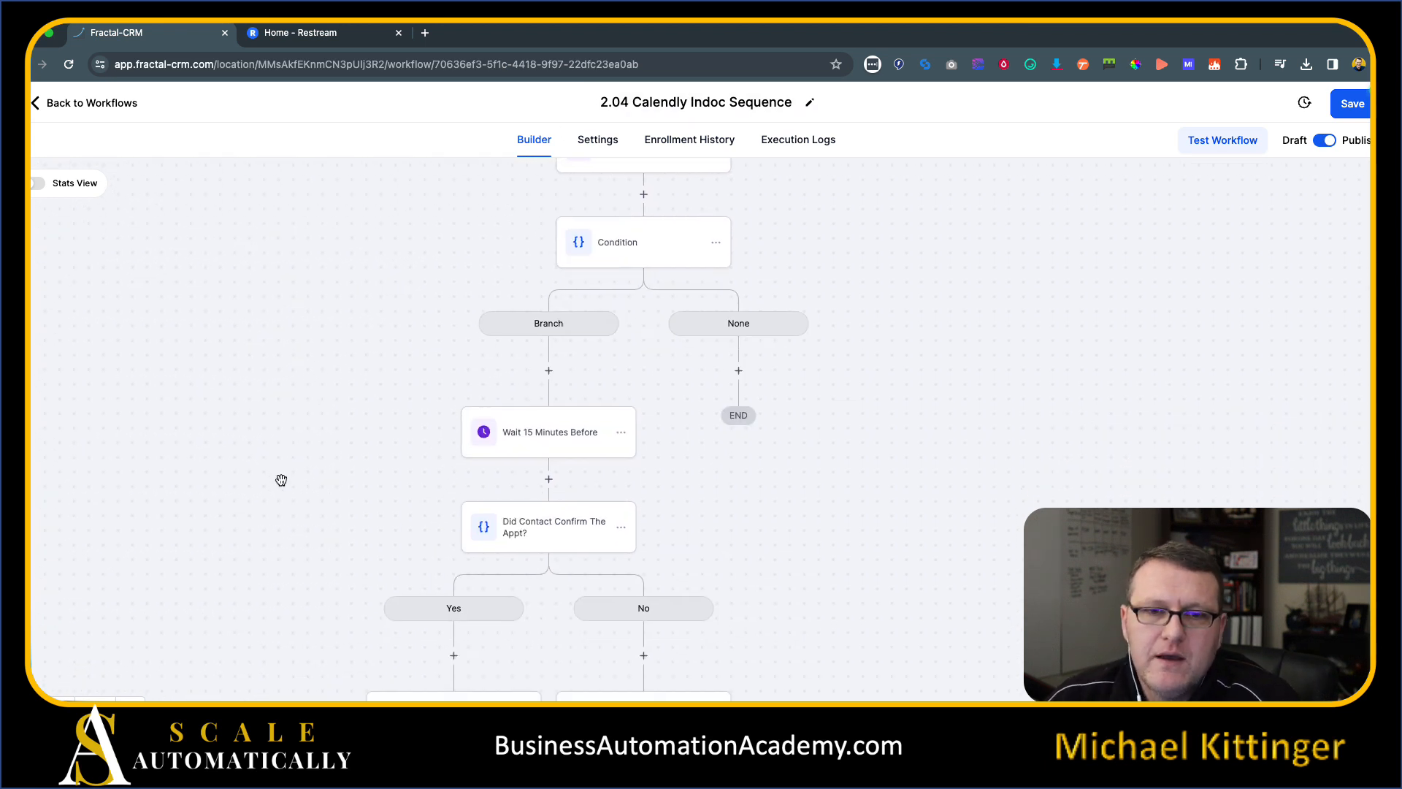
drag(298, 506, 316, 410)
drag(335, 469, 304, 369)
drag(300, 297, 272, 366)
scroll(272, 366, up, 4)
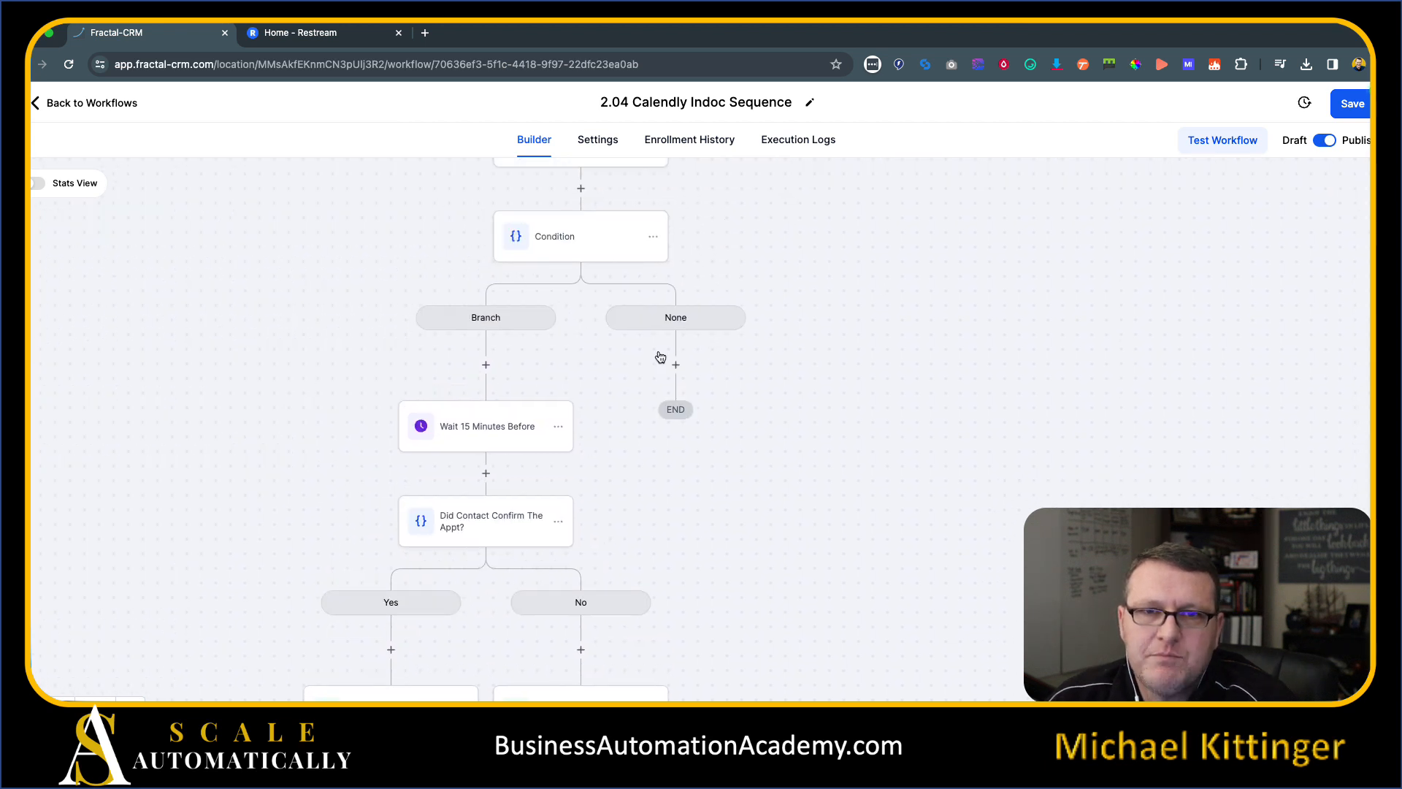
- Leave the 2.04 sequence discarding its unsaved changes, and view the 2.04b Contact Confirmed Appt workflow before returning to the list
click(78, 103)
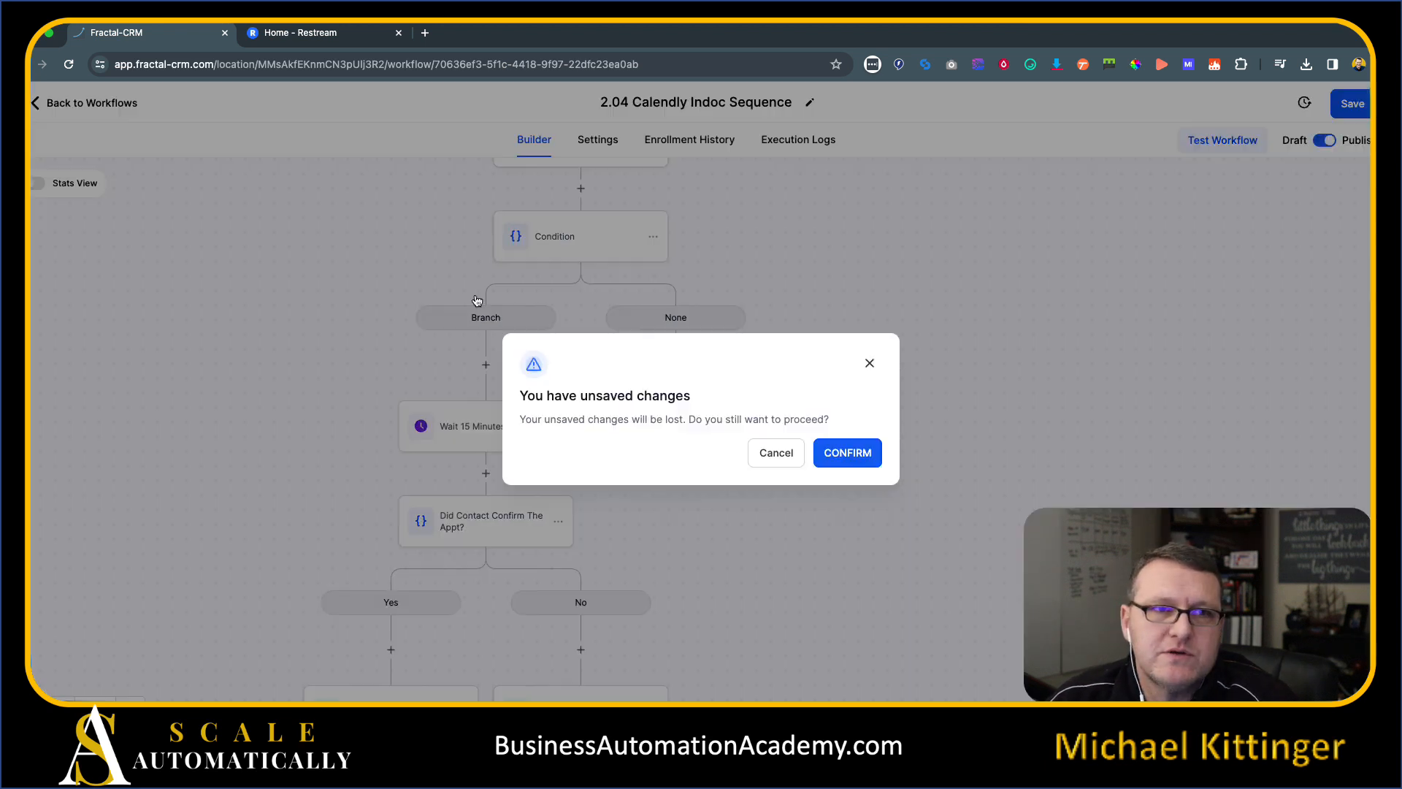
click(847, 457)
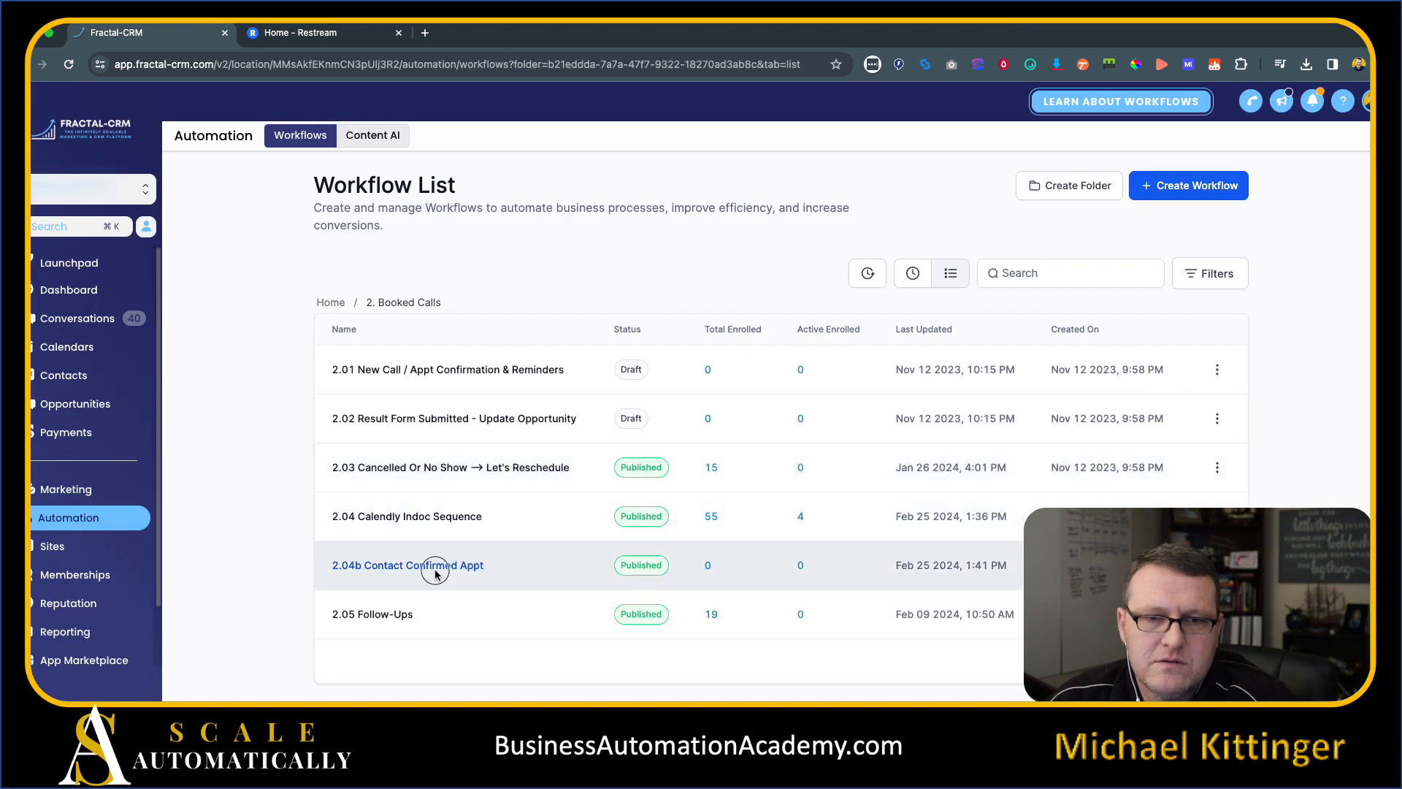
click(432, 568)
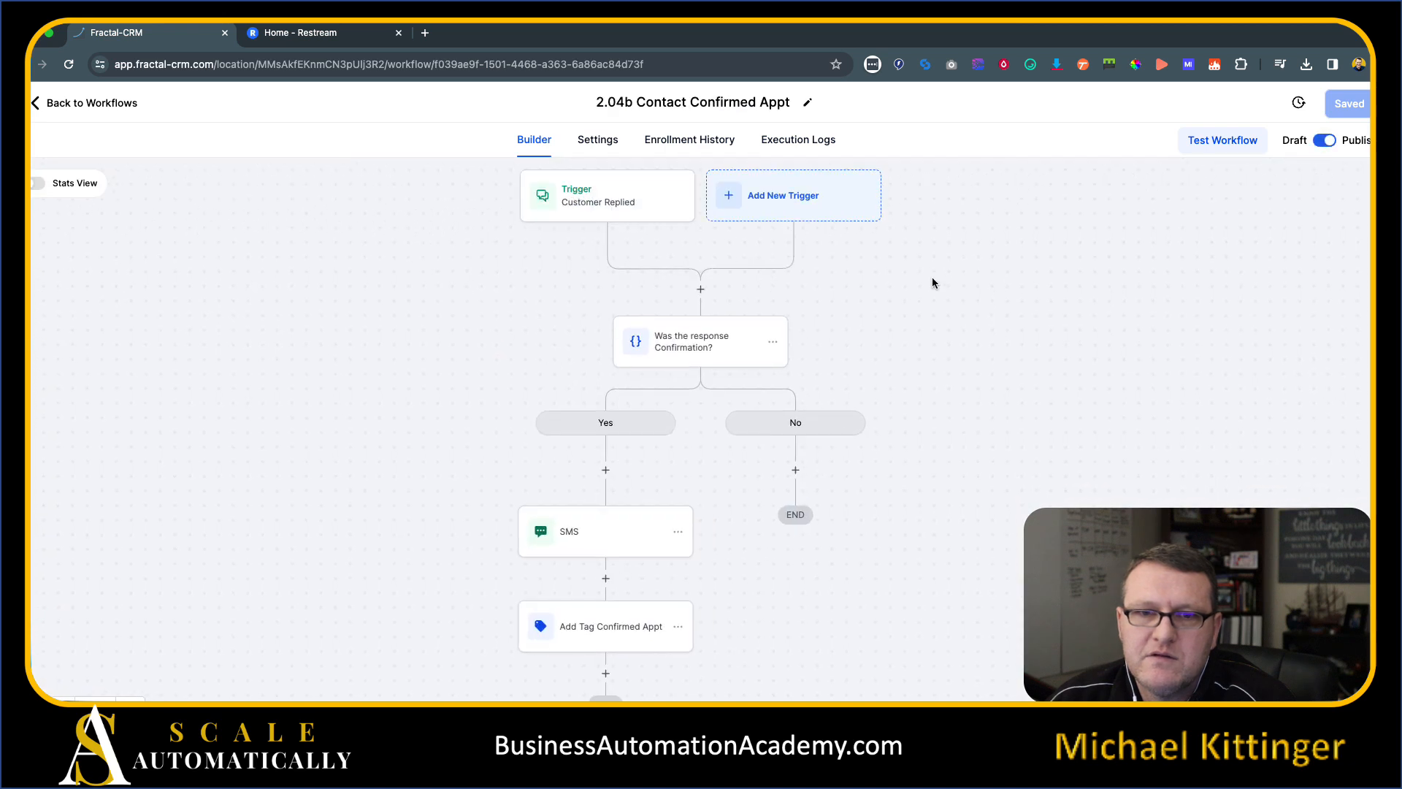
click(117, 103)
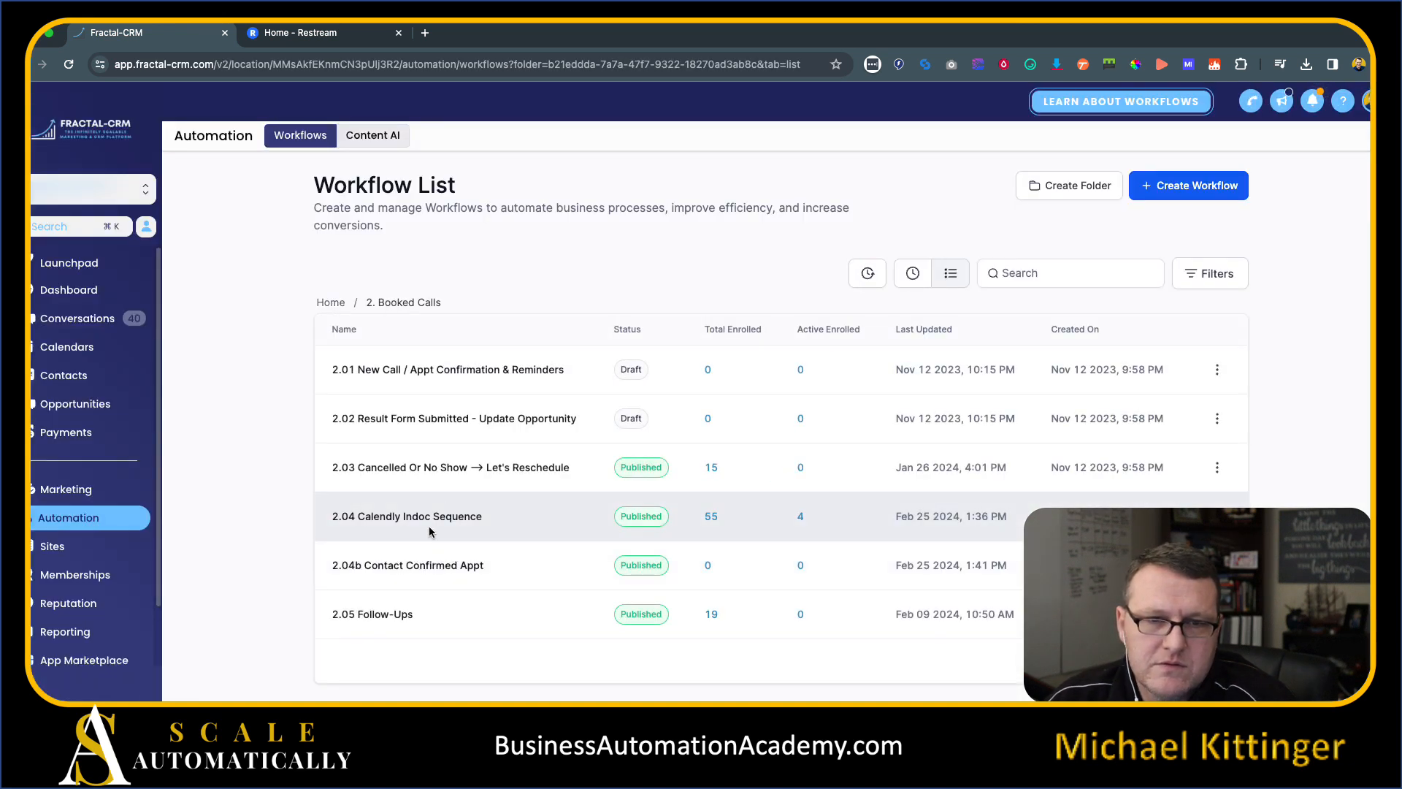
- Review the saved 2.04 Calendly Indoc Sequence from its trigger to its final branches, and return to the workflow list
click(428, 521)
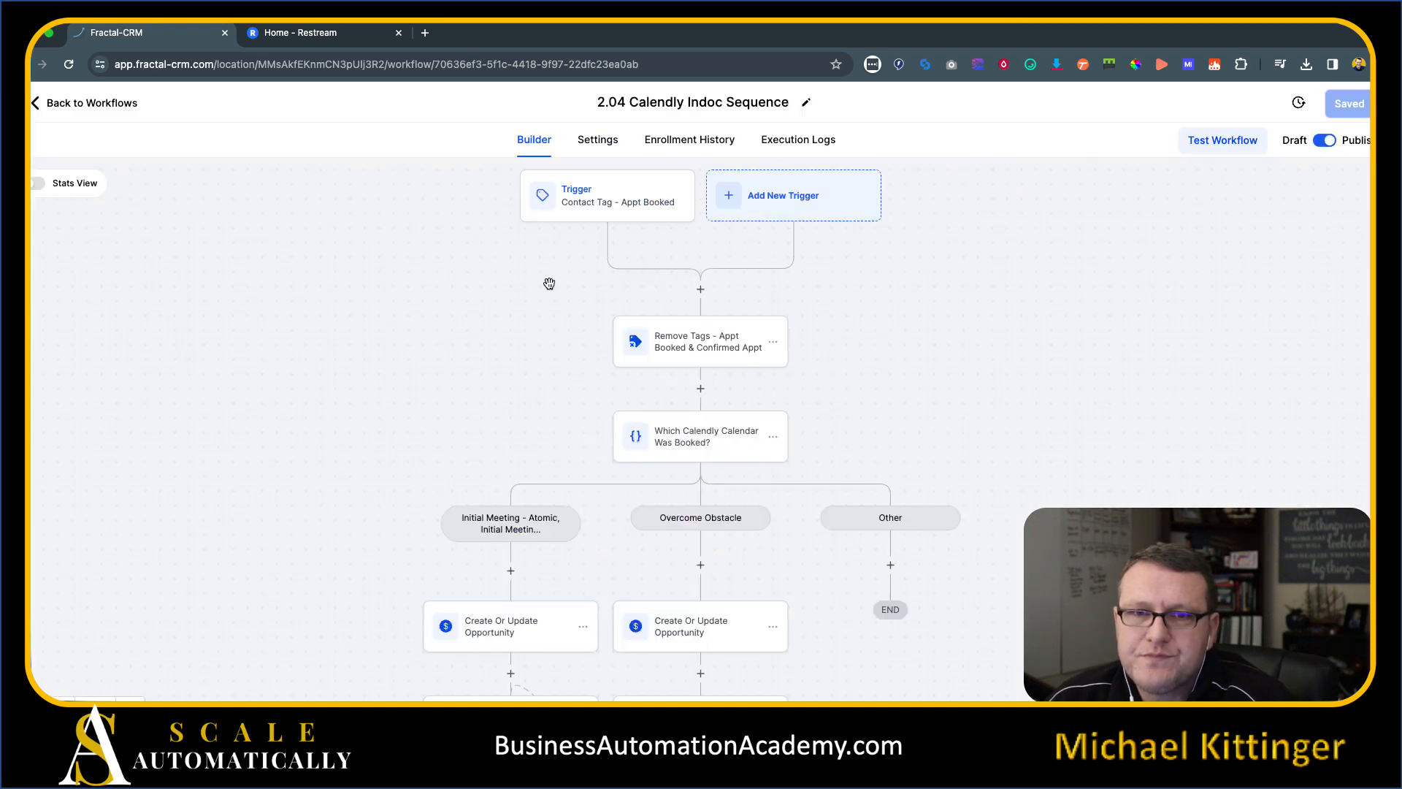
scroll(279, 428, down, 5)
scroll(279, 428, down, 20)
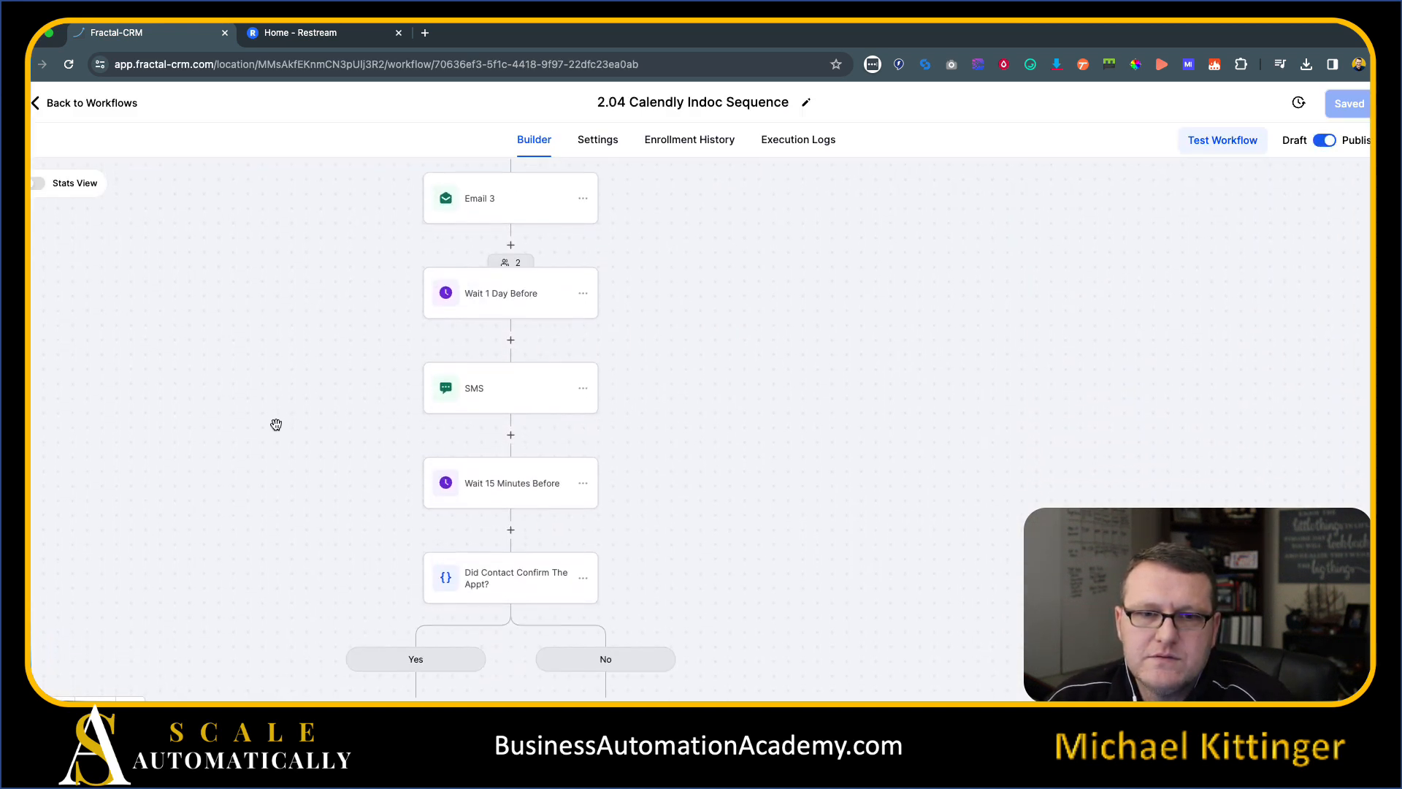
scroll(431, 550, down, 6)
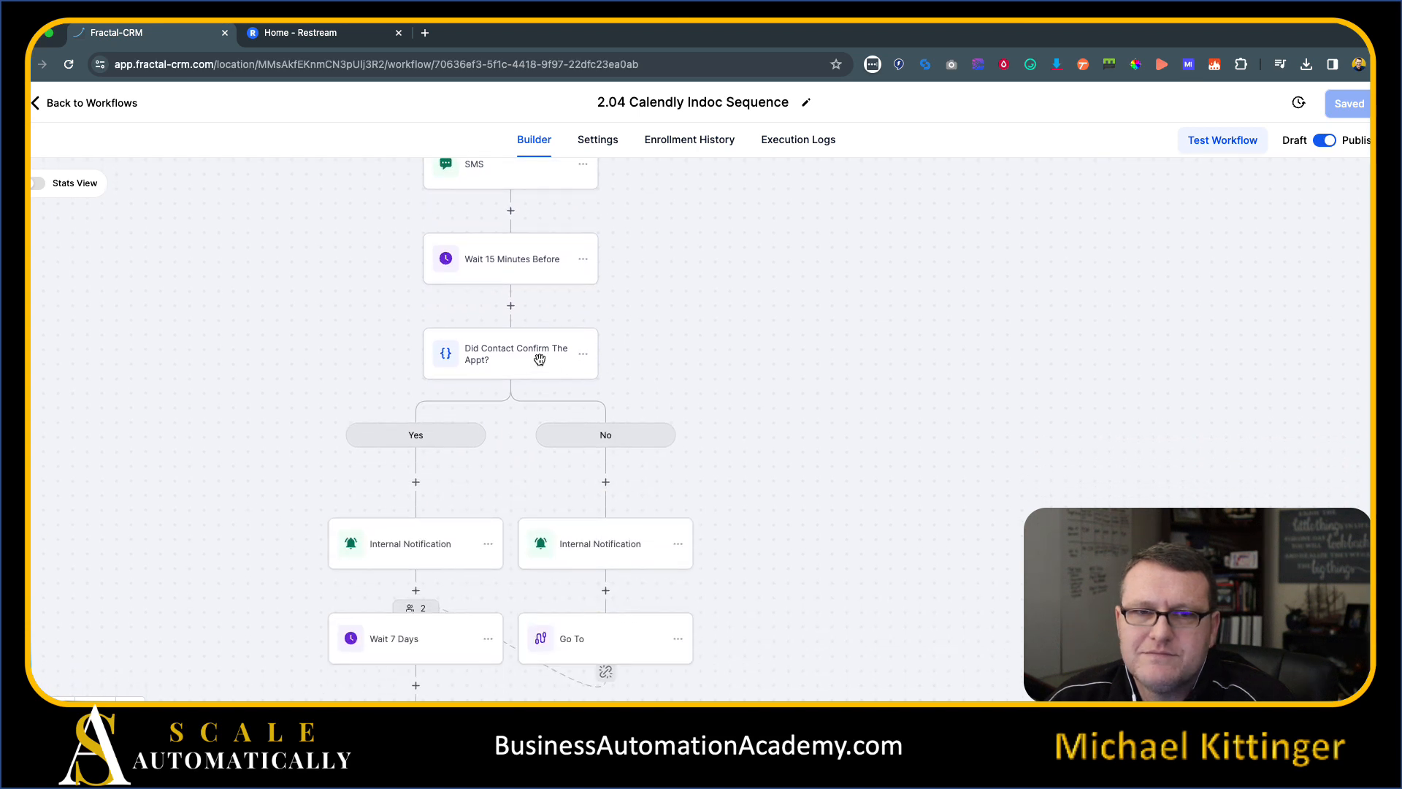
scroll(495, 244, down, 4)
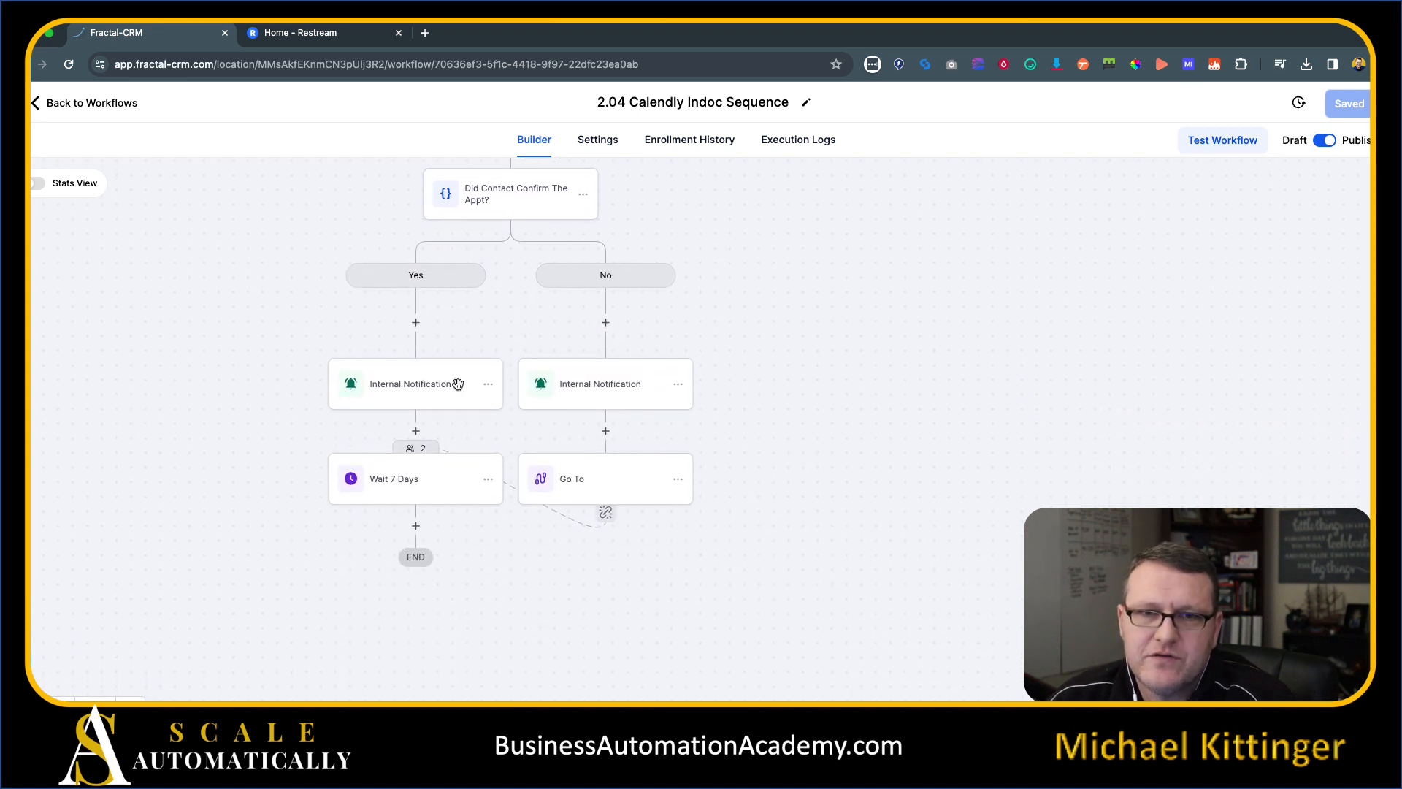
scroll(844, 282, up, 15)
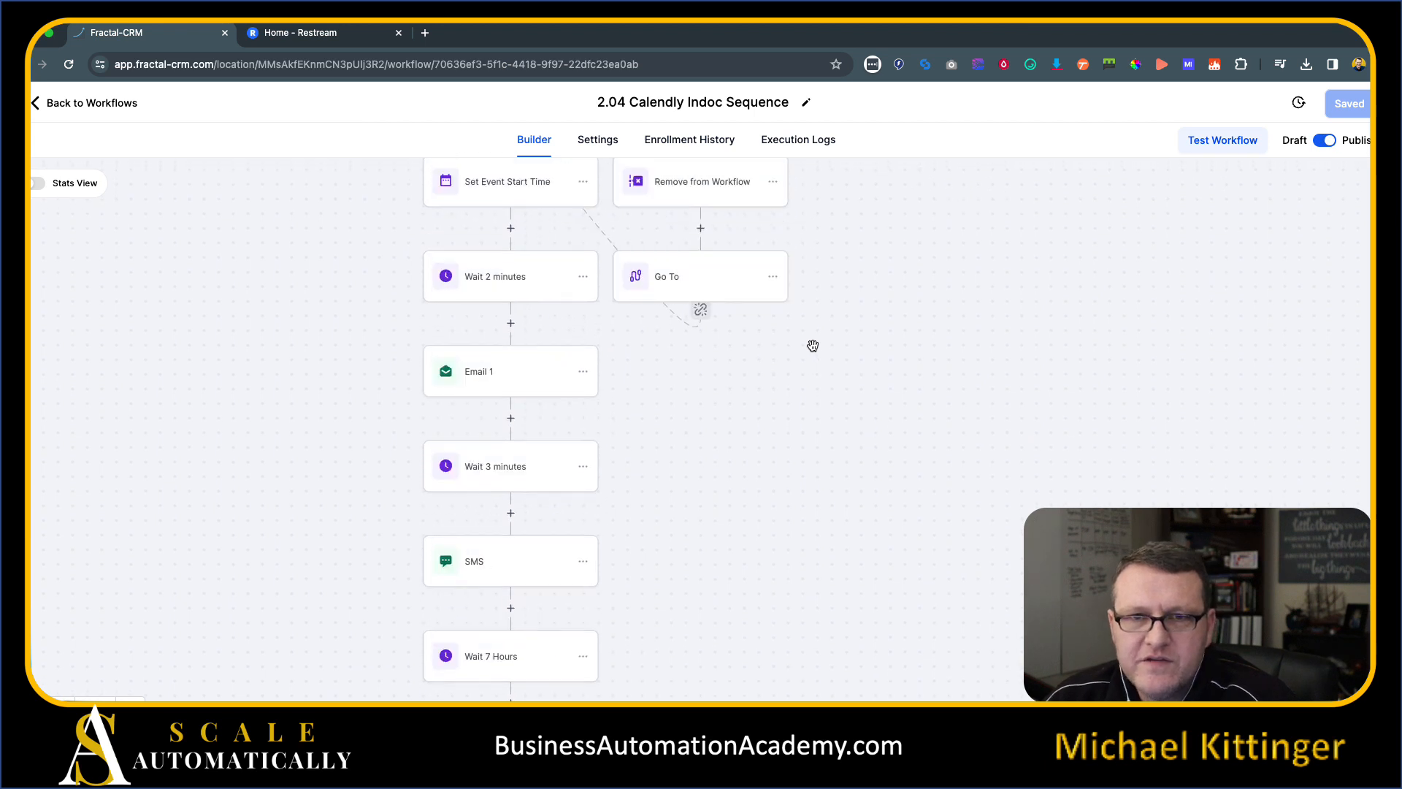
scroll(901, 270, up, 5)
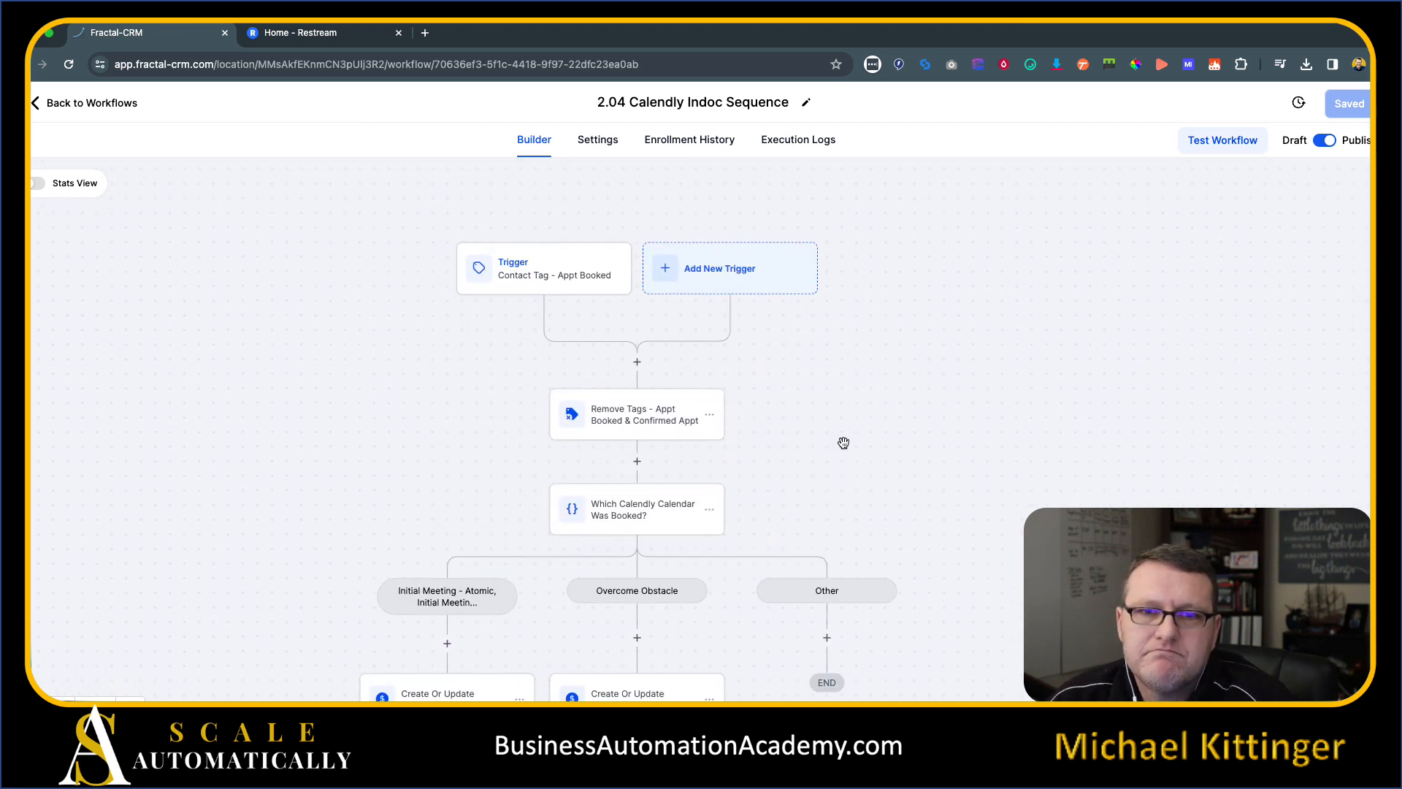
scroll(867, 438, down, 2)
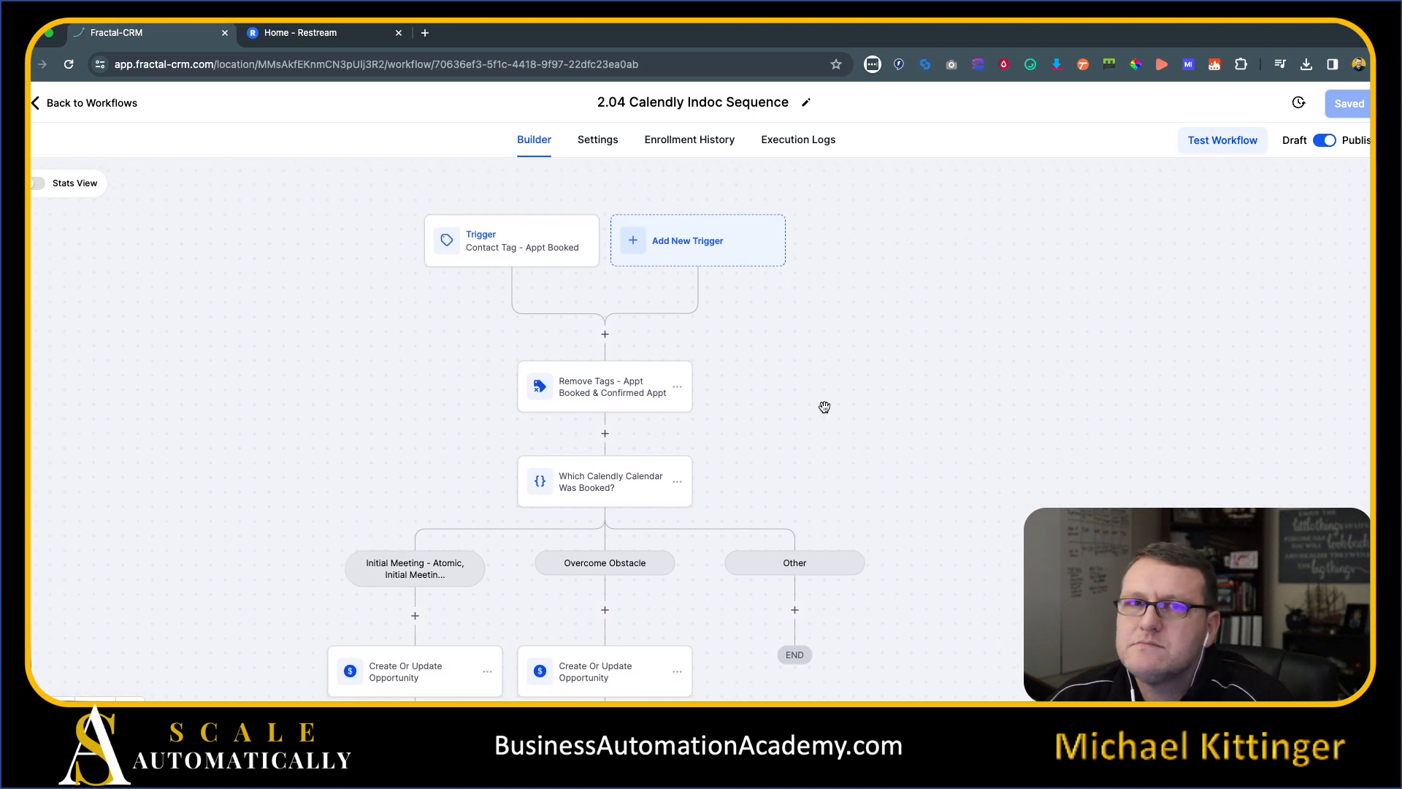
click(123, 114)
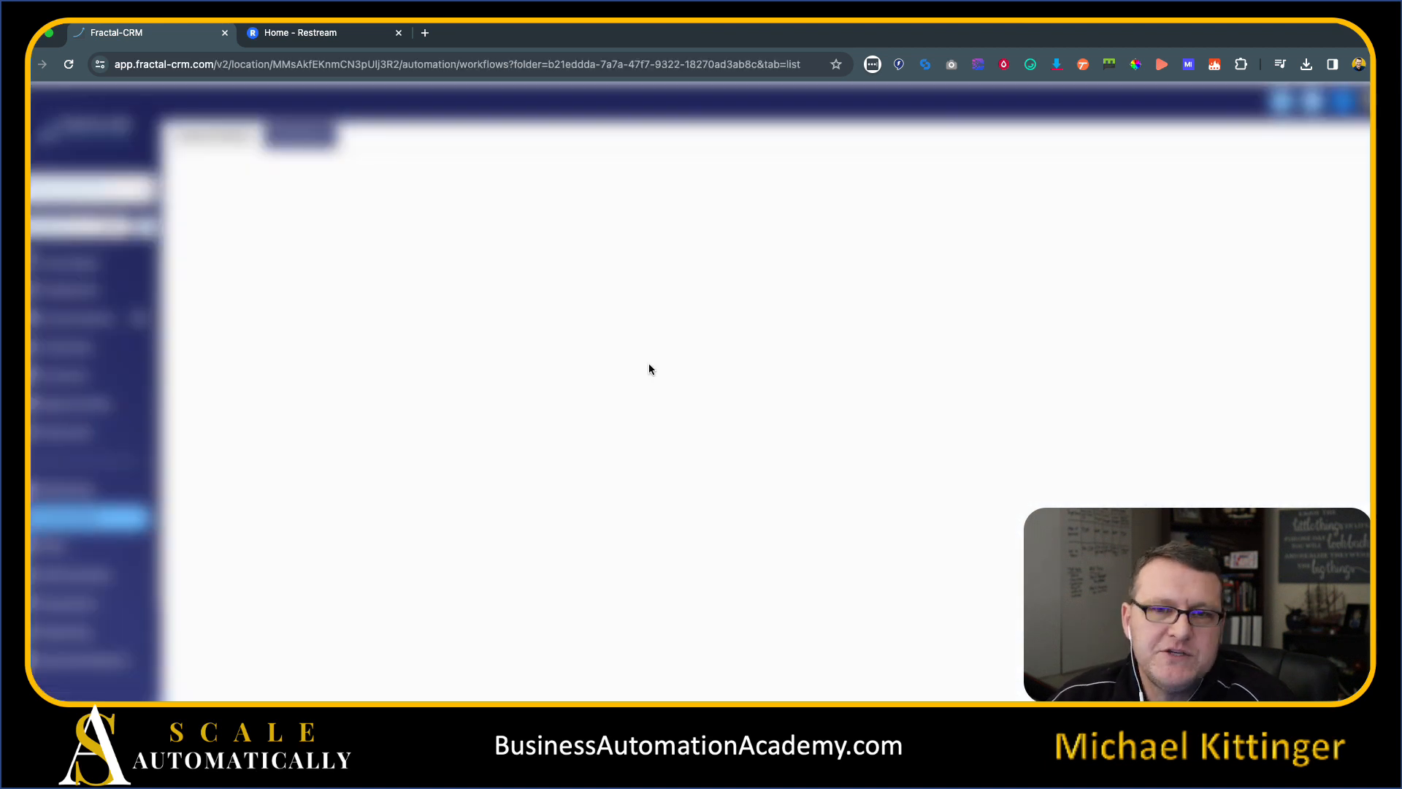